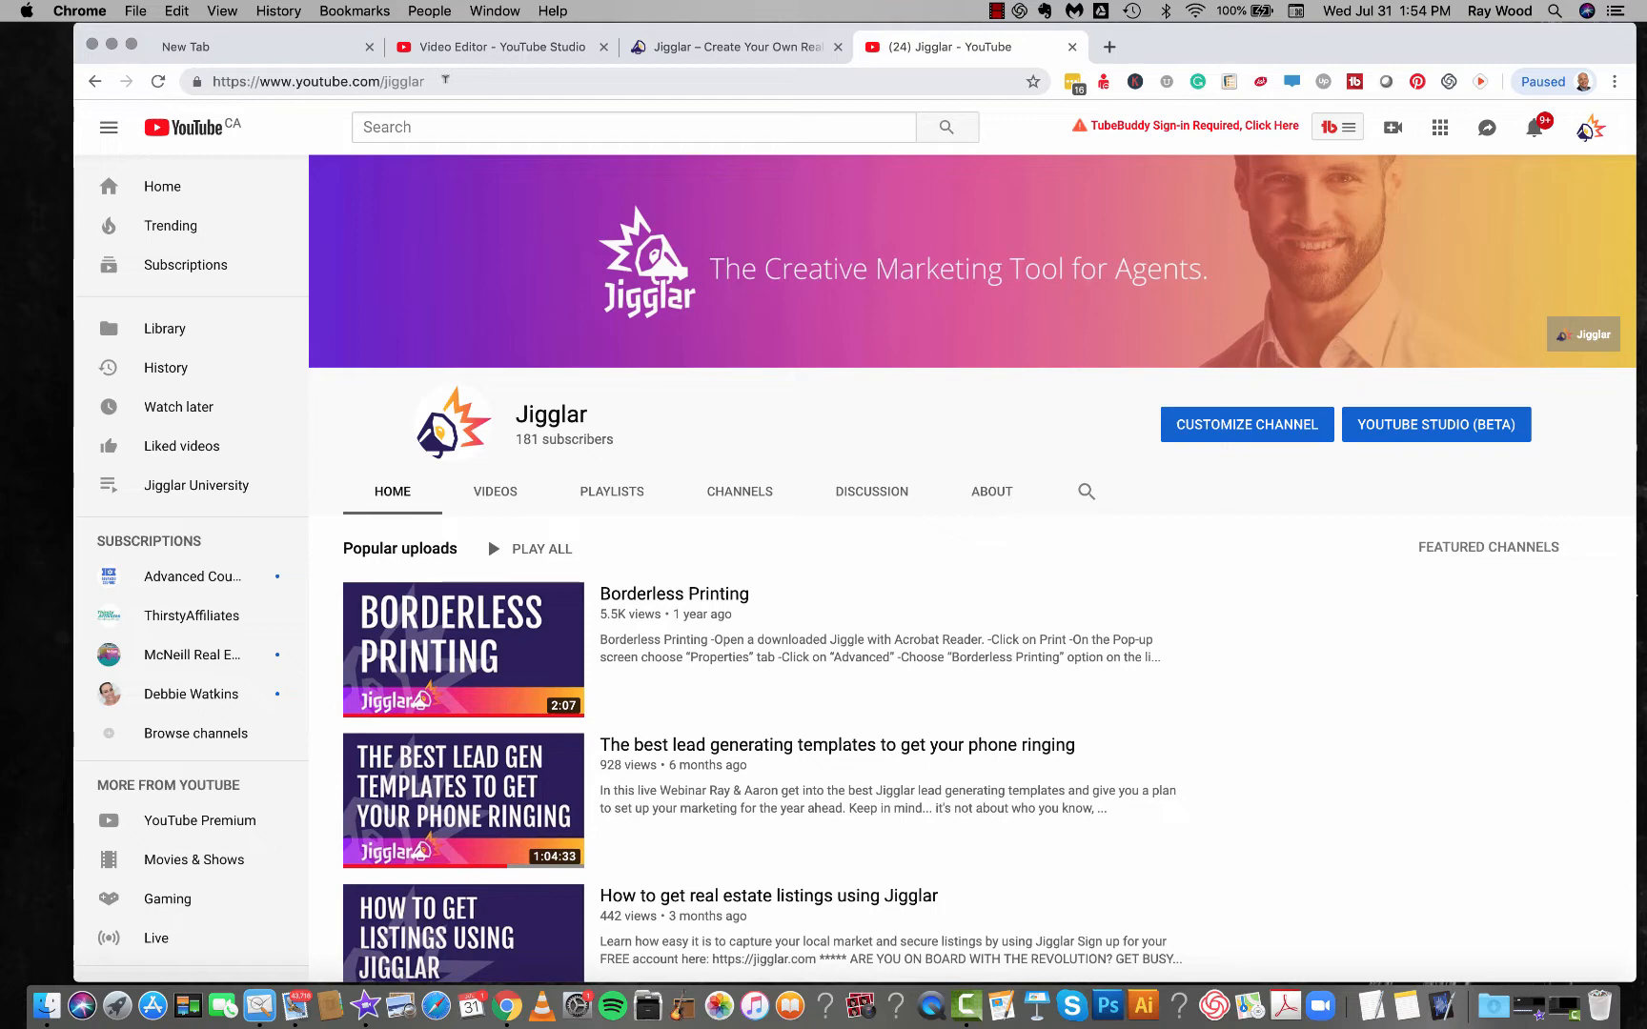
Step: Look through the Jigglar YouTube channel's videos, open "How to get real estate listings with Facebook" and pause it
click(444, 79)
key(Return)
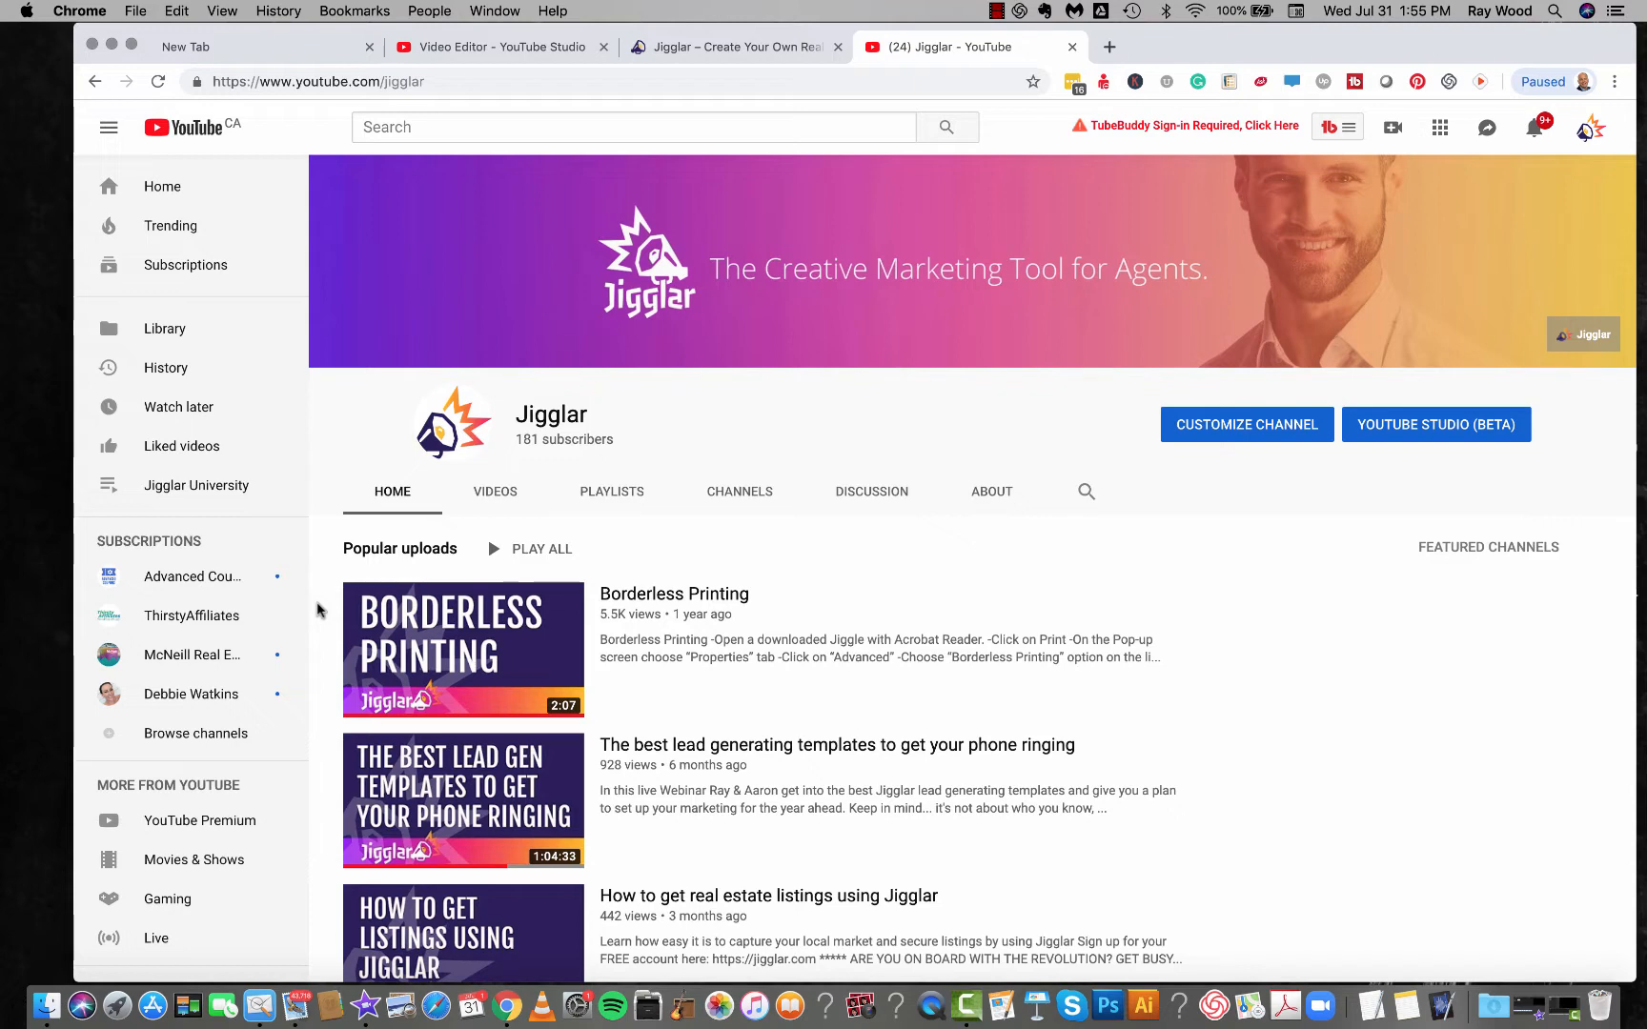
scroll(318, 611, down, 5)
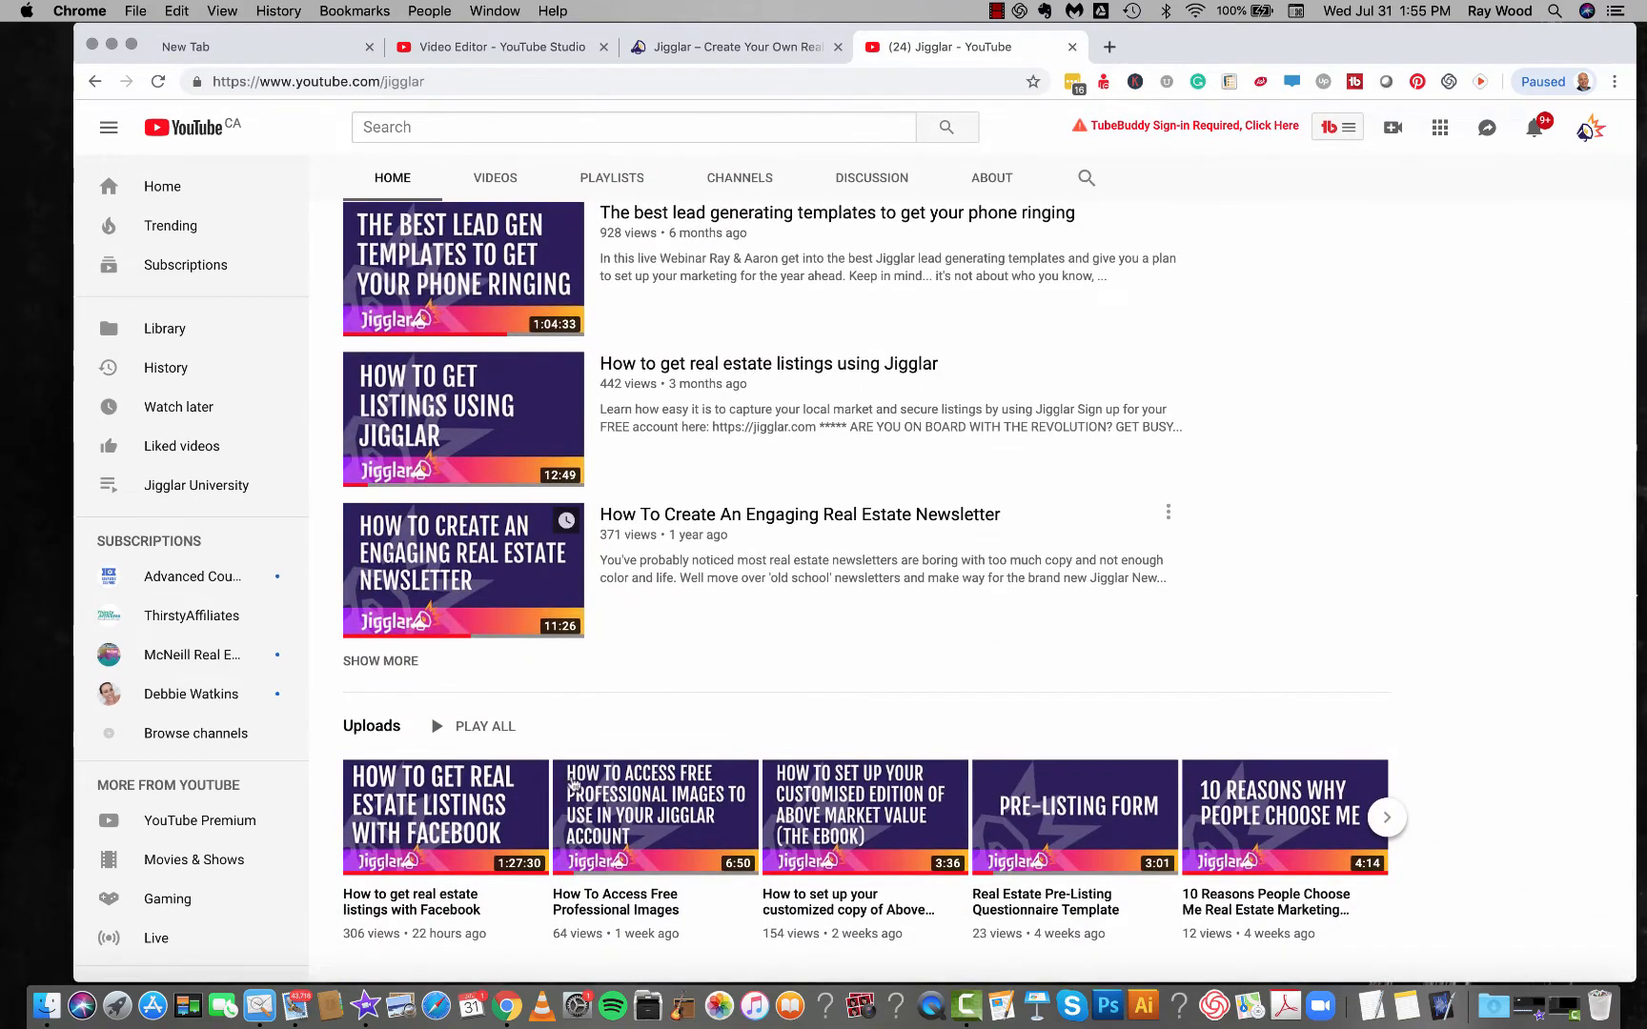
scroll(848, 305, up, 3)
click(493, 185)
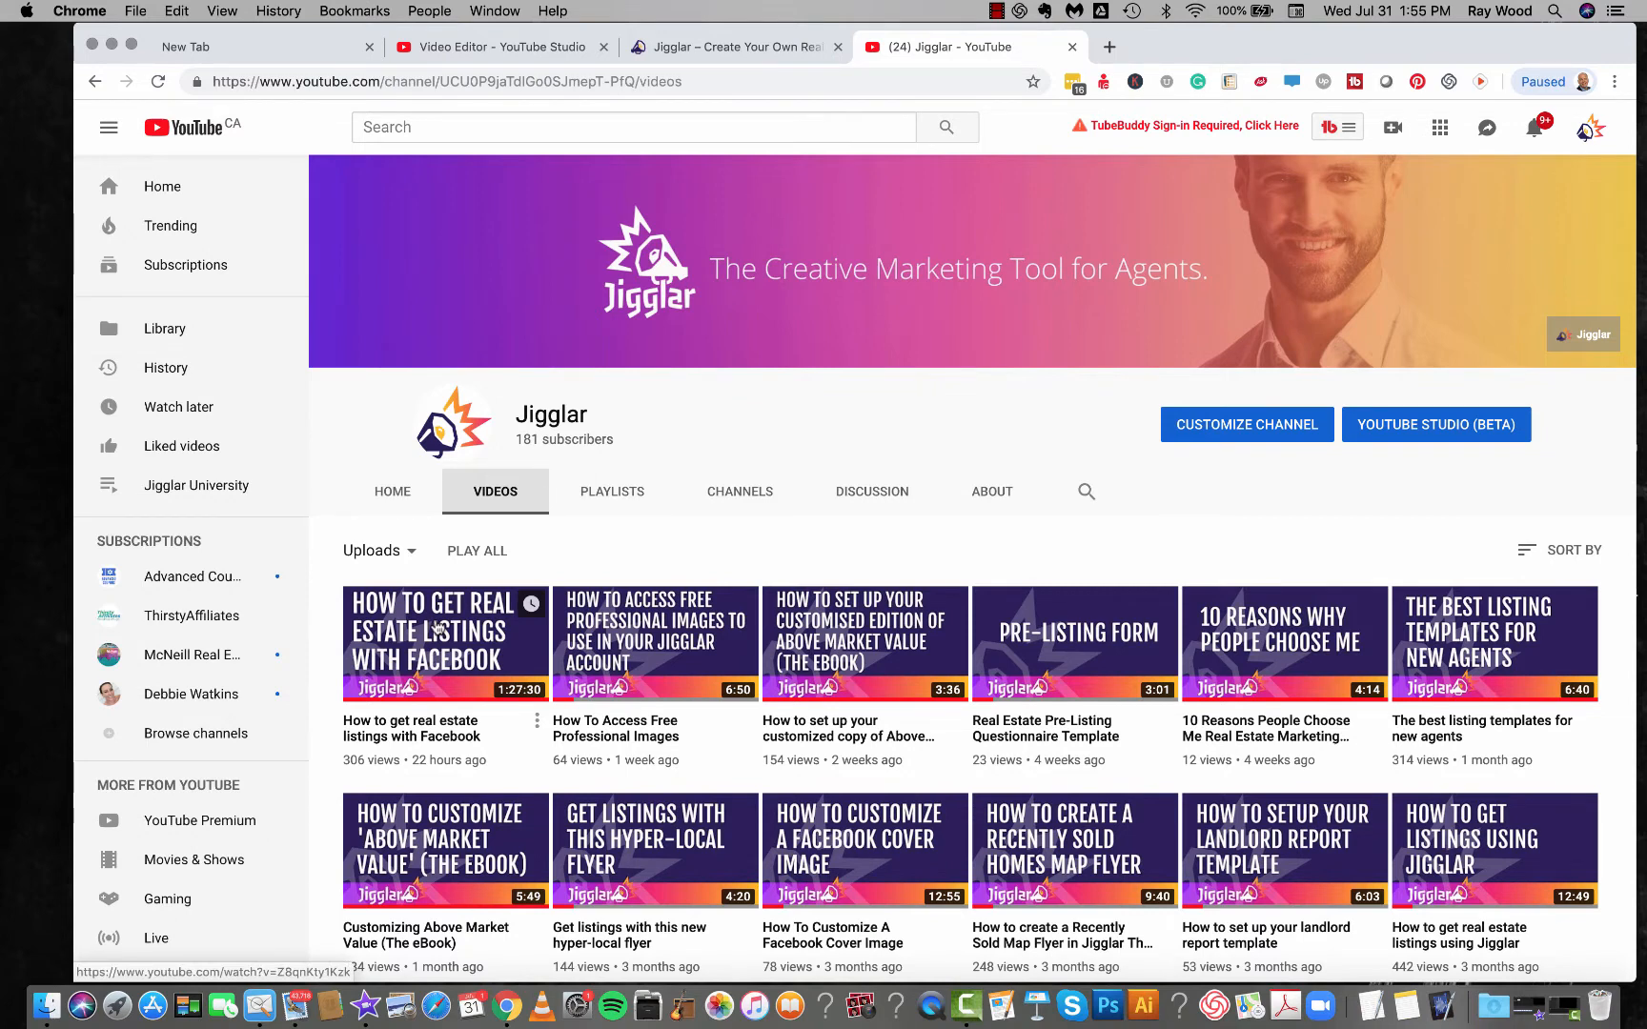
click(437, 628)
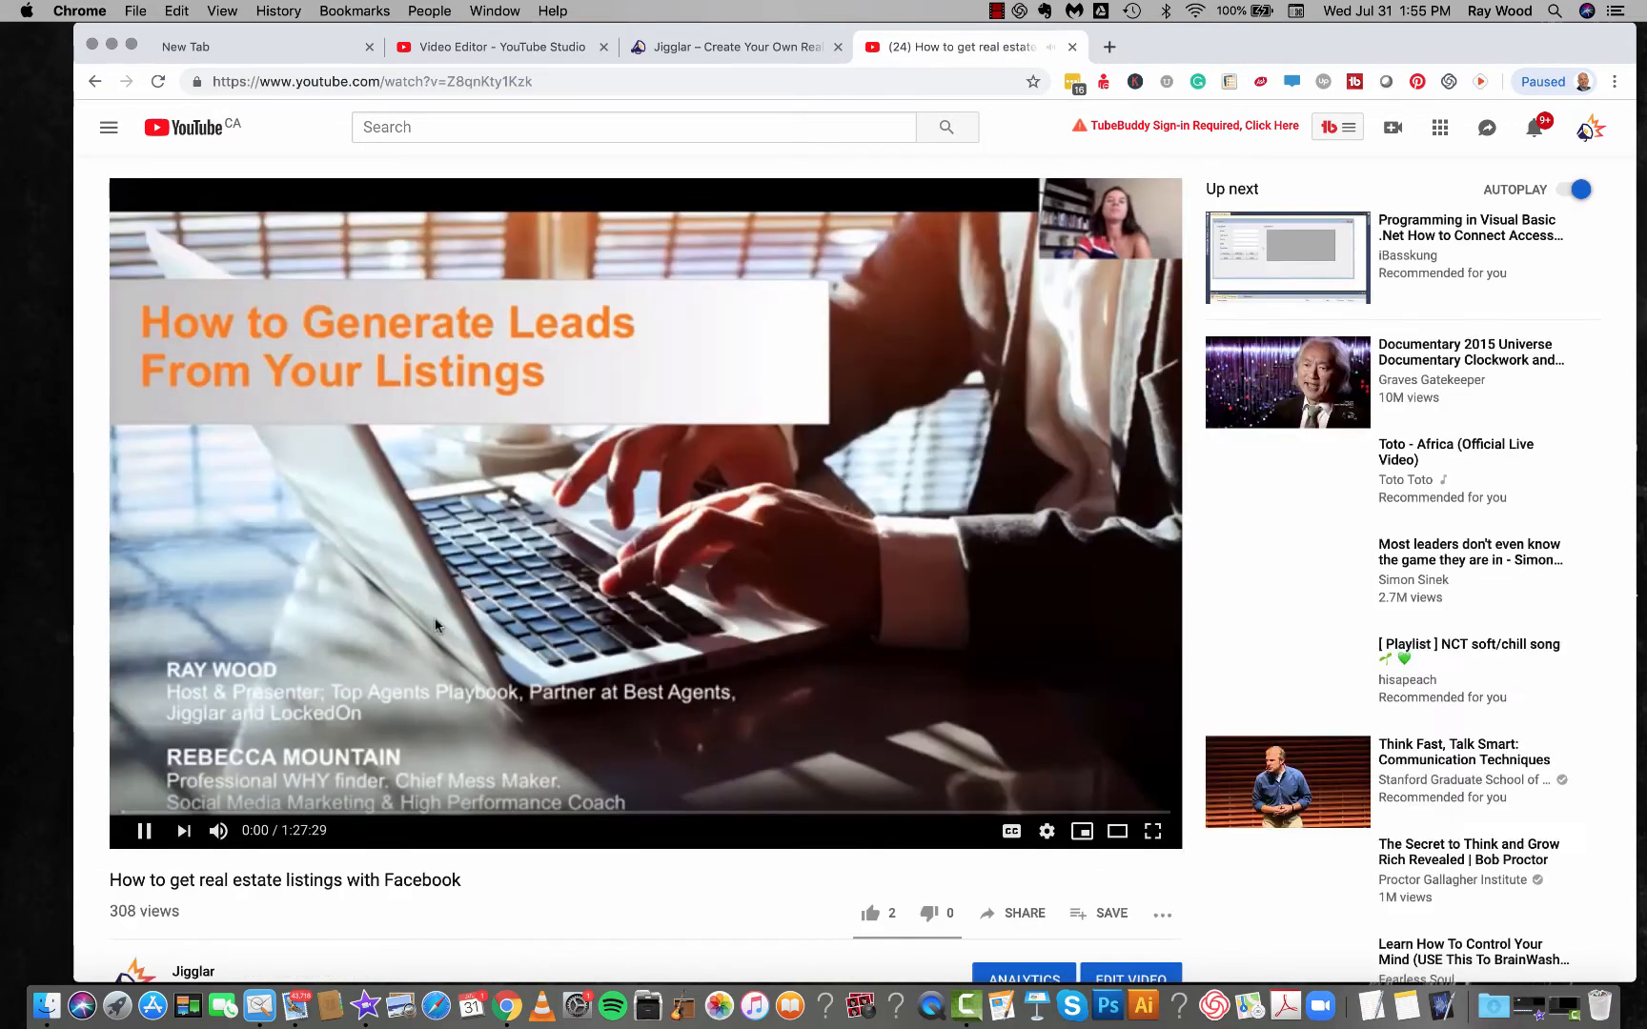
click(145, 832)
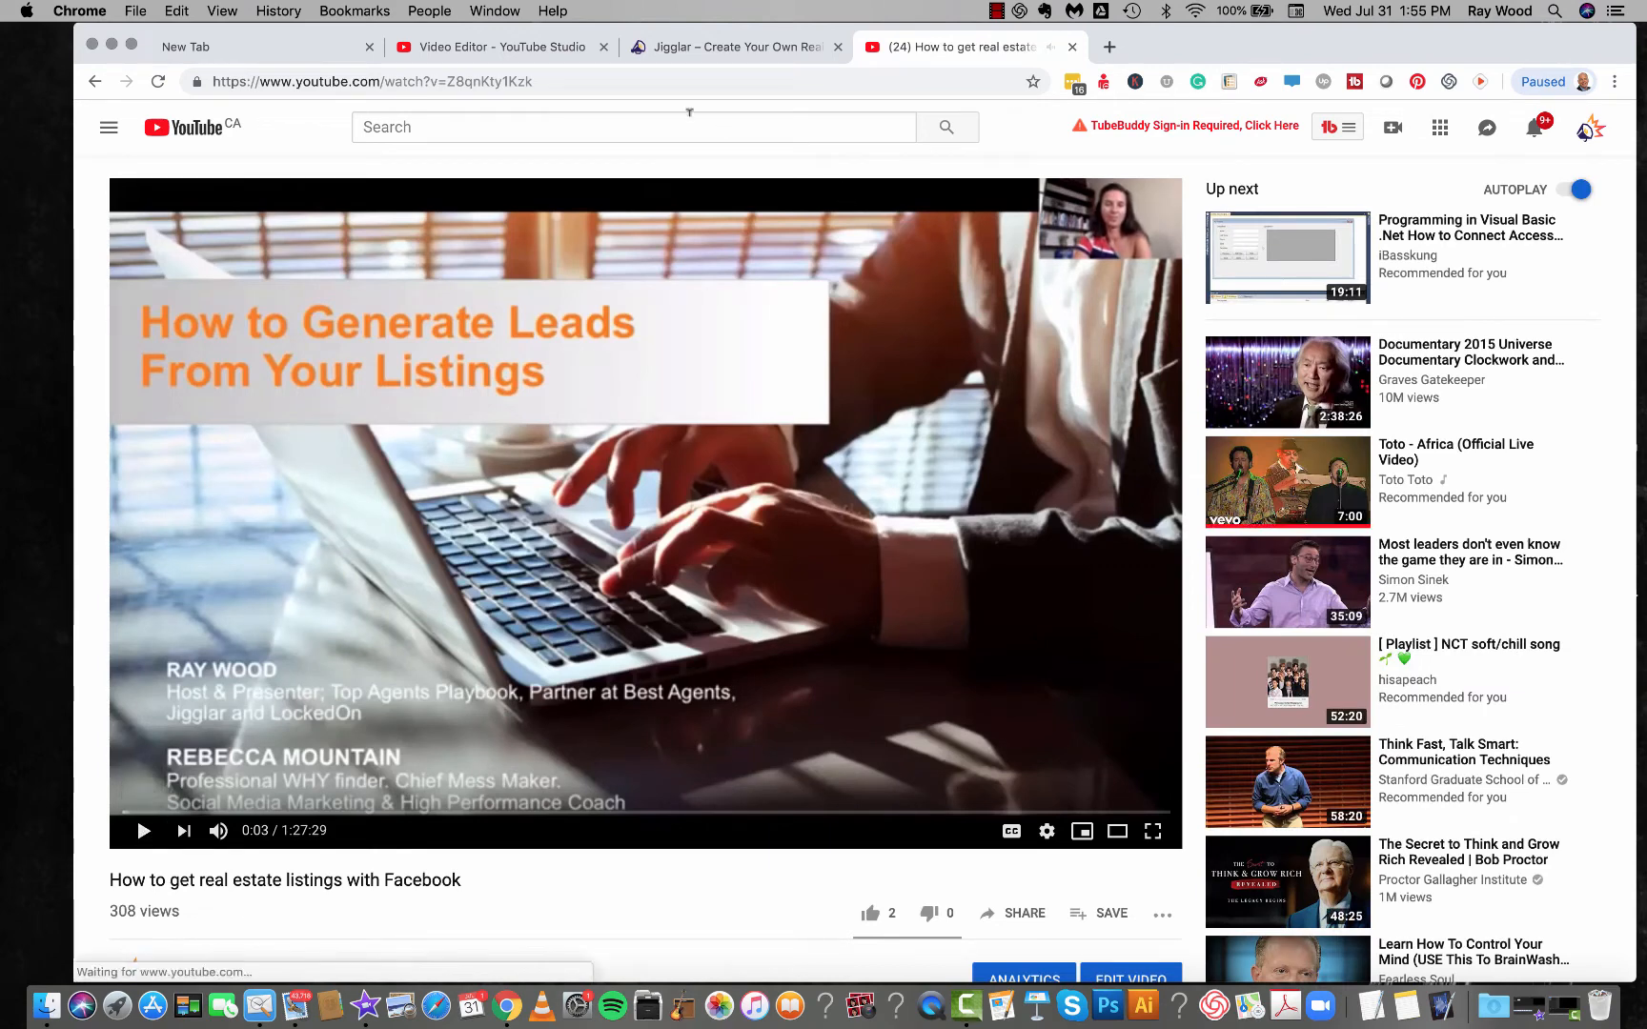
Step: Switch to Jigglar, filter the Just Listed templates to Facebook Post Image, and open the Property Just Listed V1 FB template
click(703, 47)
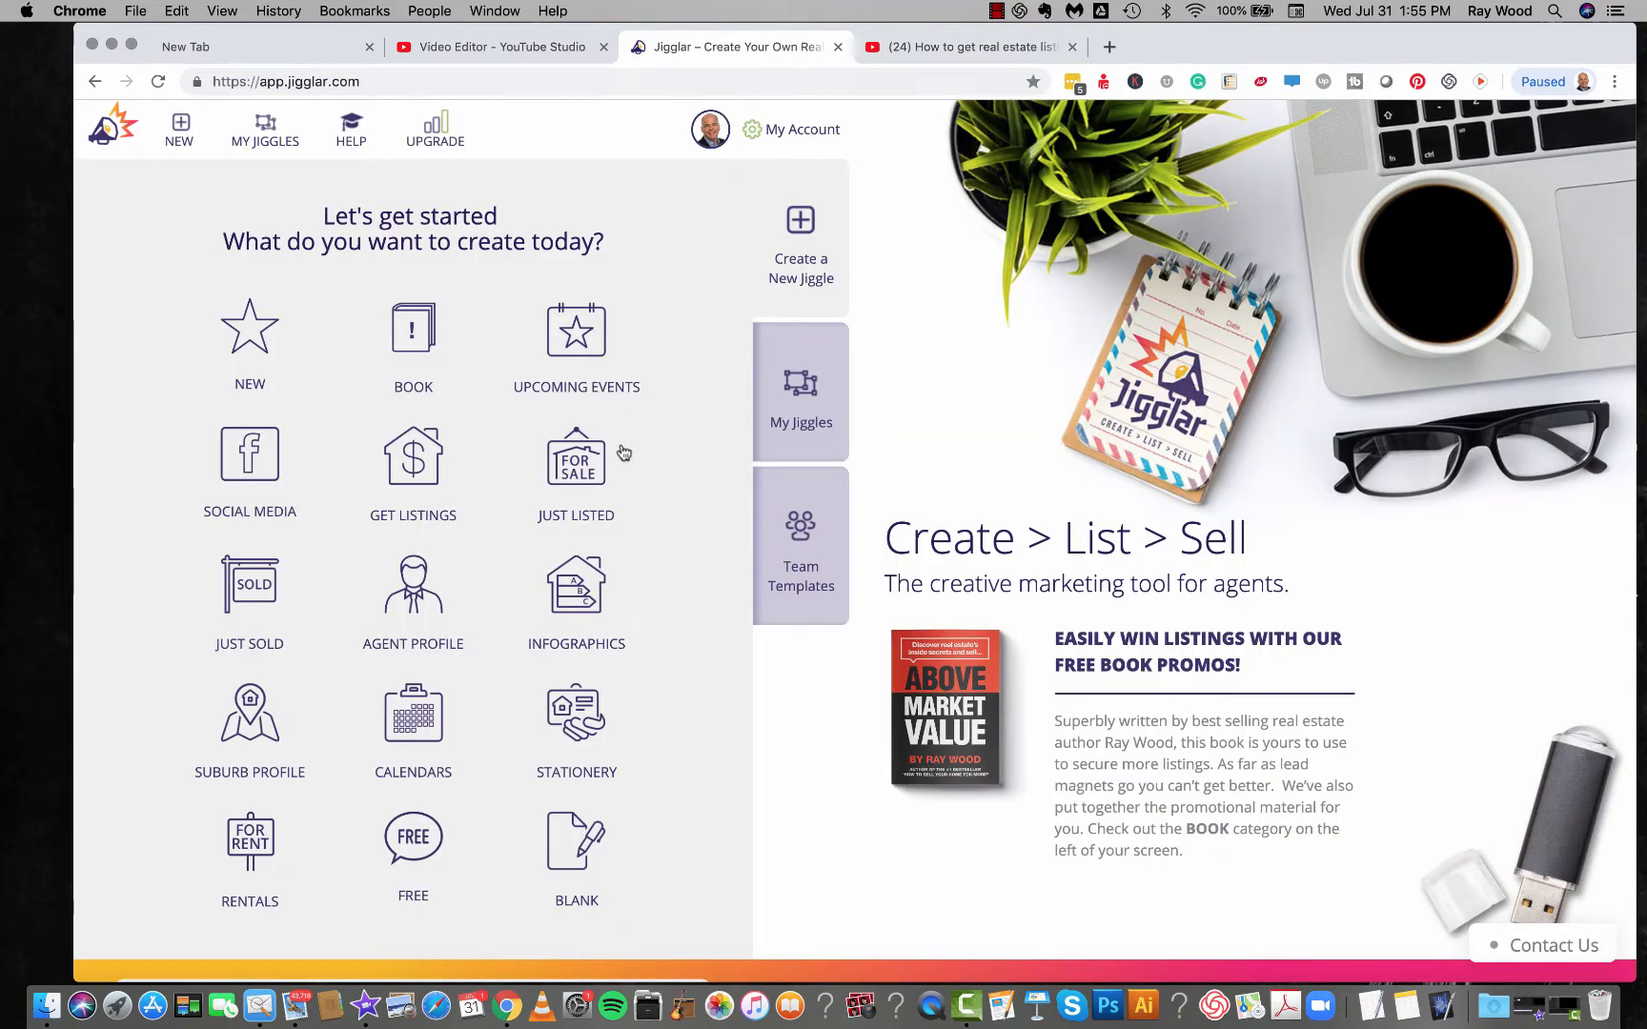
click(400, 473)
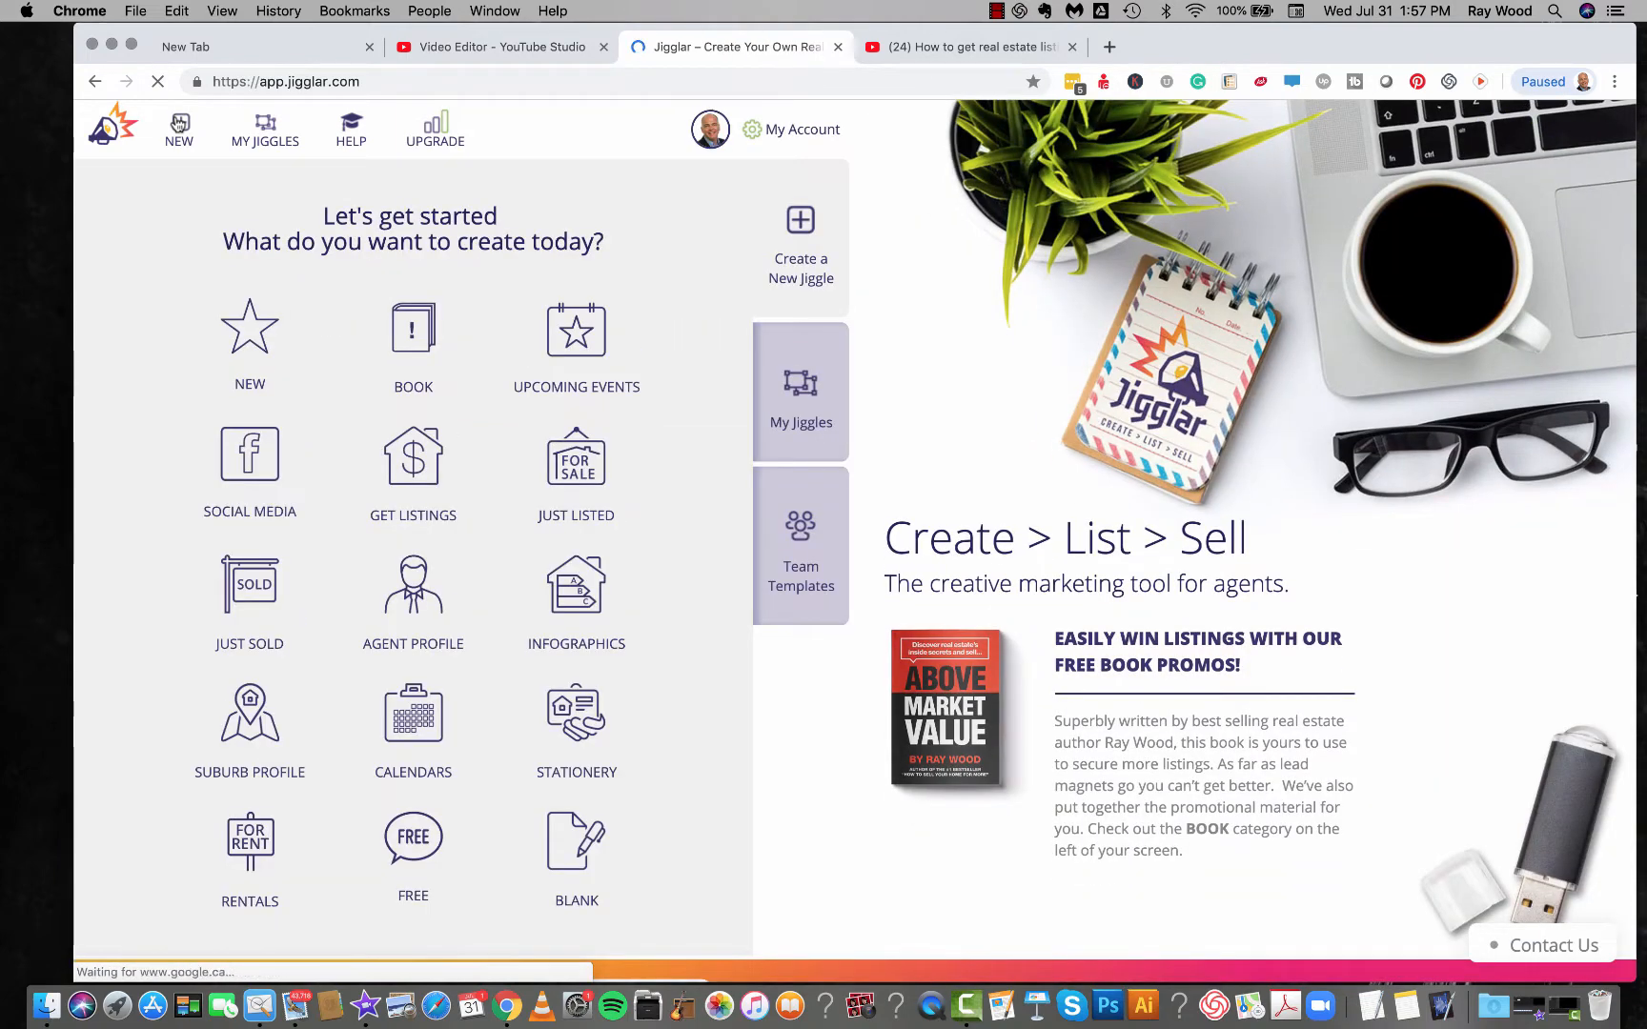
click(583, 469)
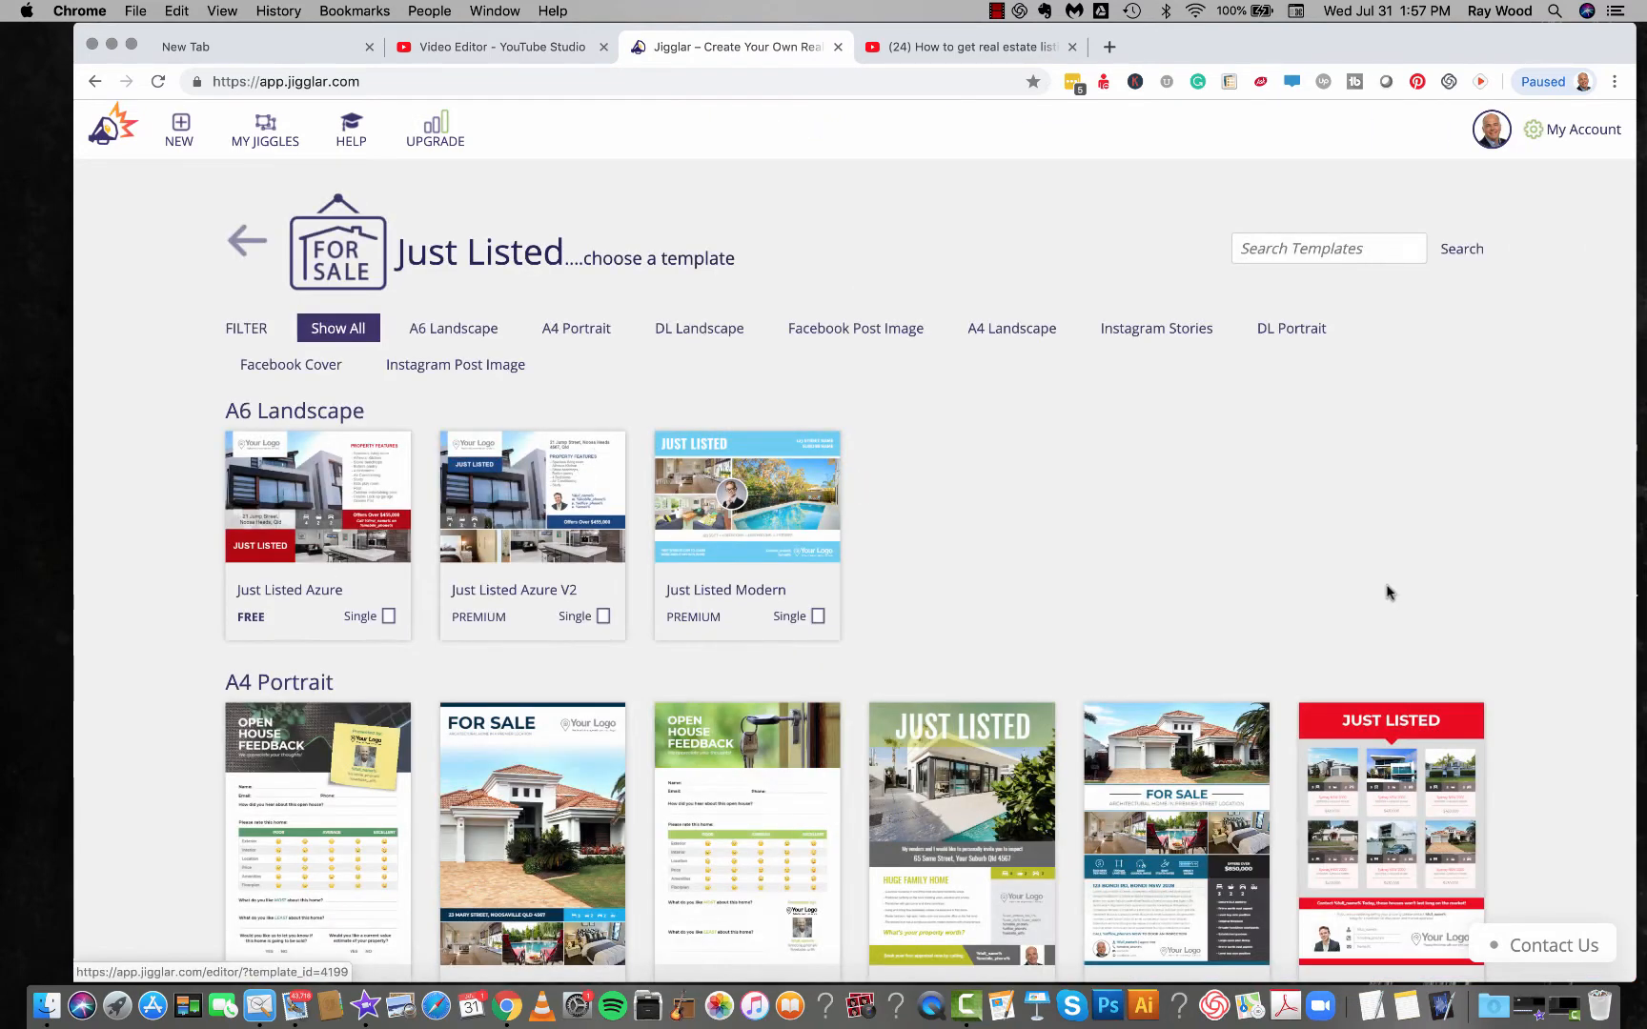
scroll(1342, 532, down, 3)
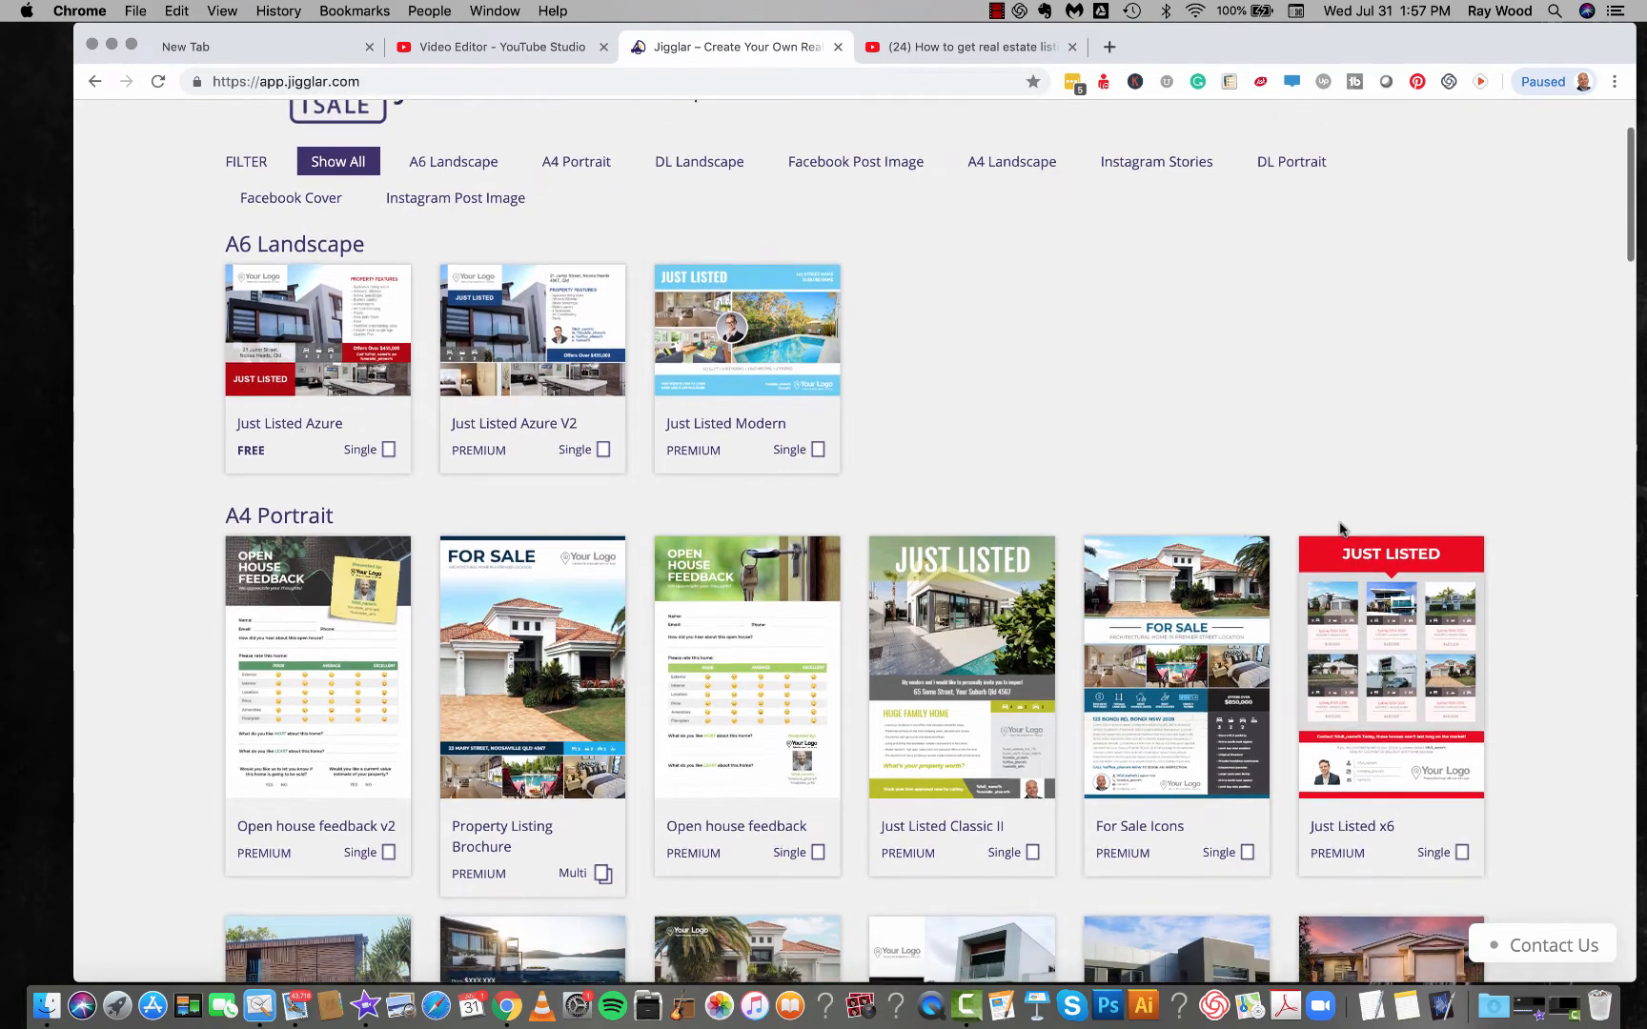
click(860, 147)
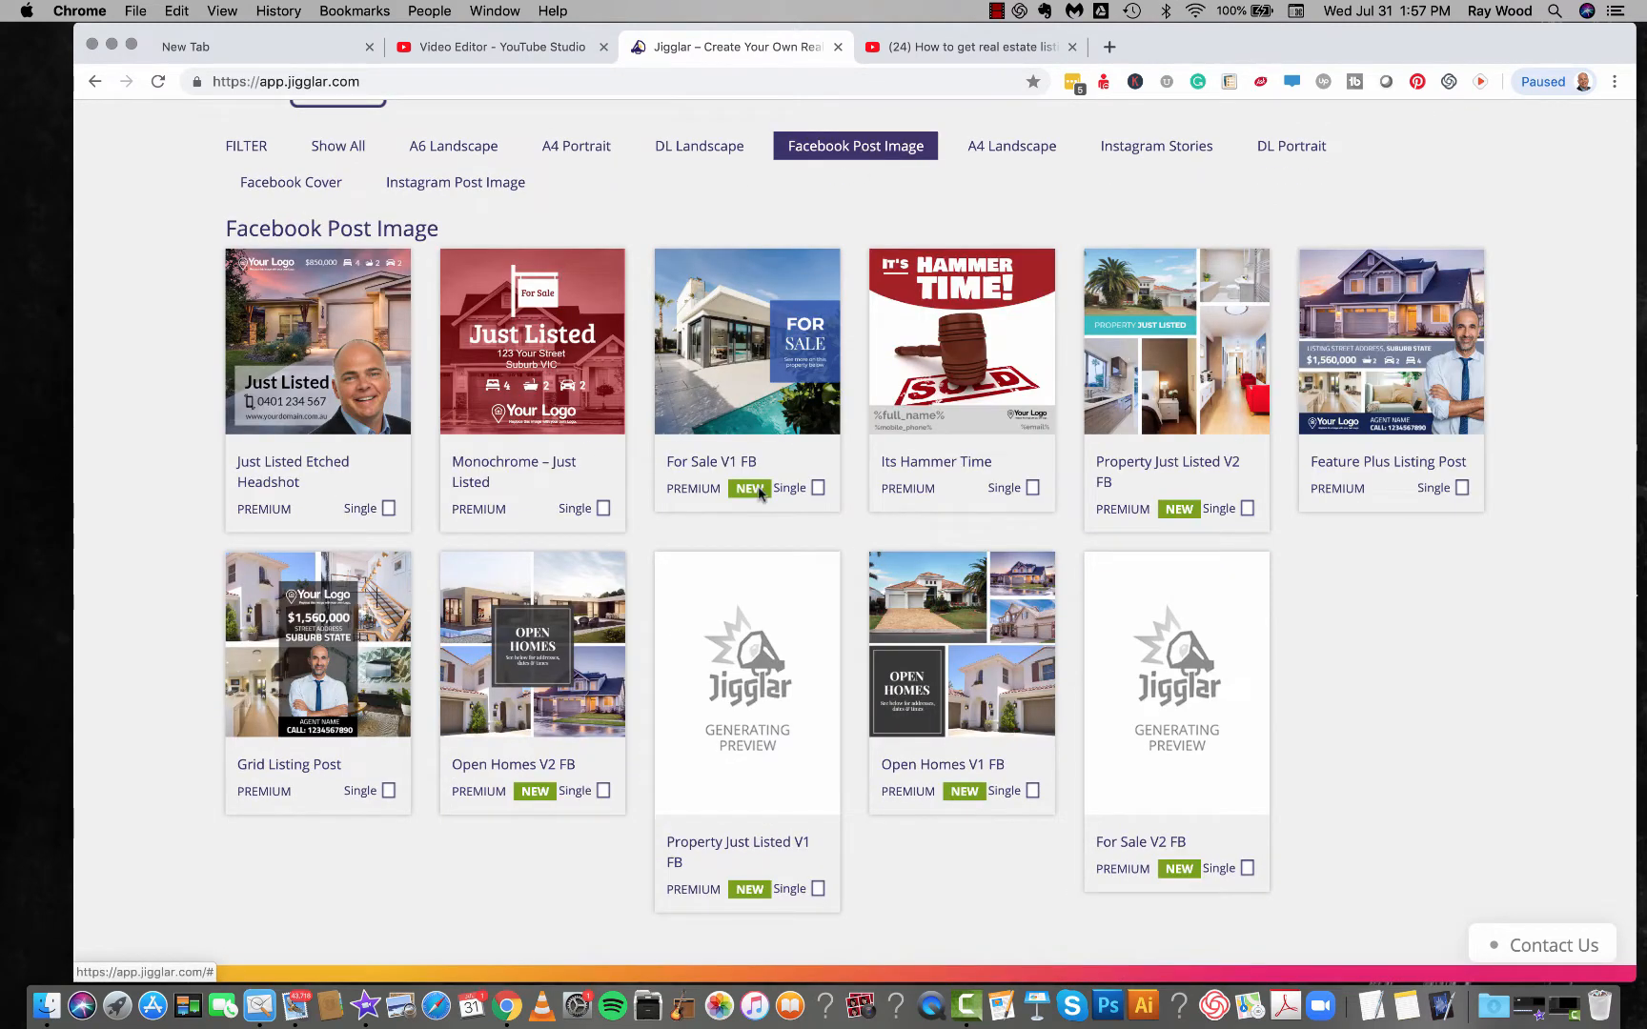
click(750, 675)
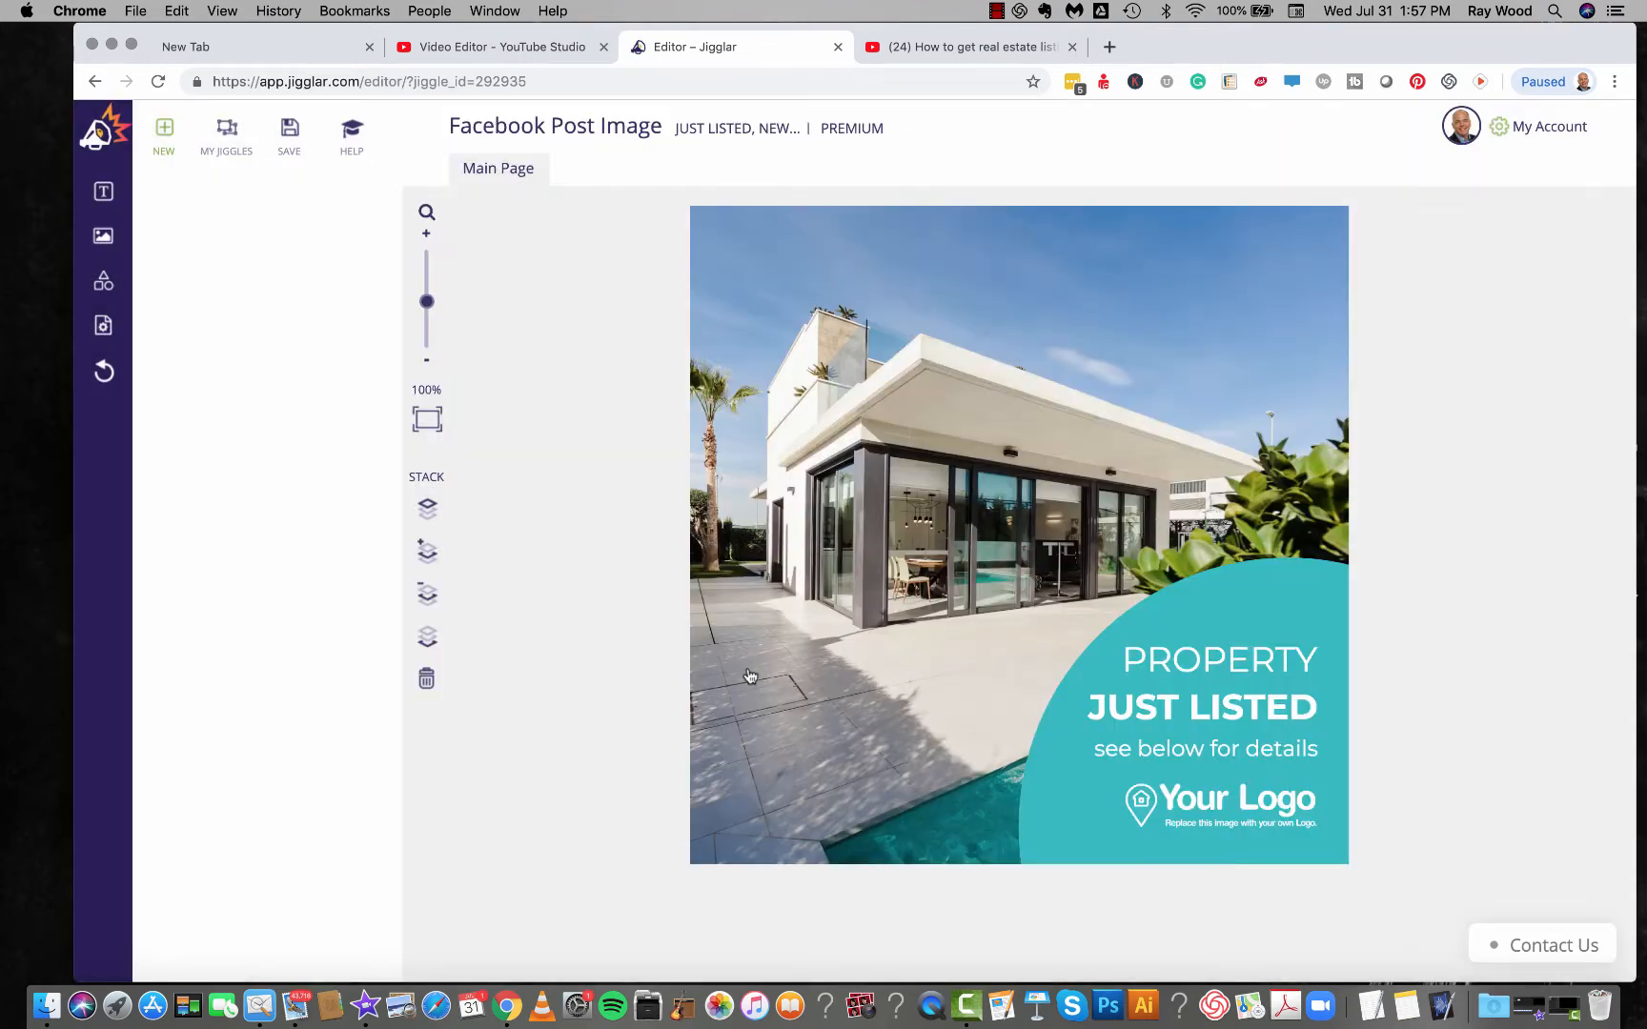
Step: Nudge the logo placeholder slightly left and delete the template's house photo from its background shape
click(1241, 795)
mouse_move(1222, 819)
mouse_down()
mouse_move(1210, 816)
mouse_move(1231, 797)
mouse_up()
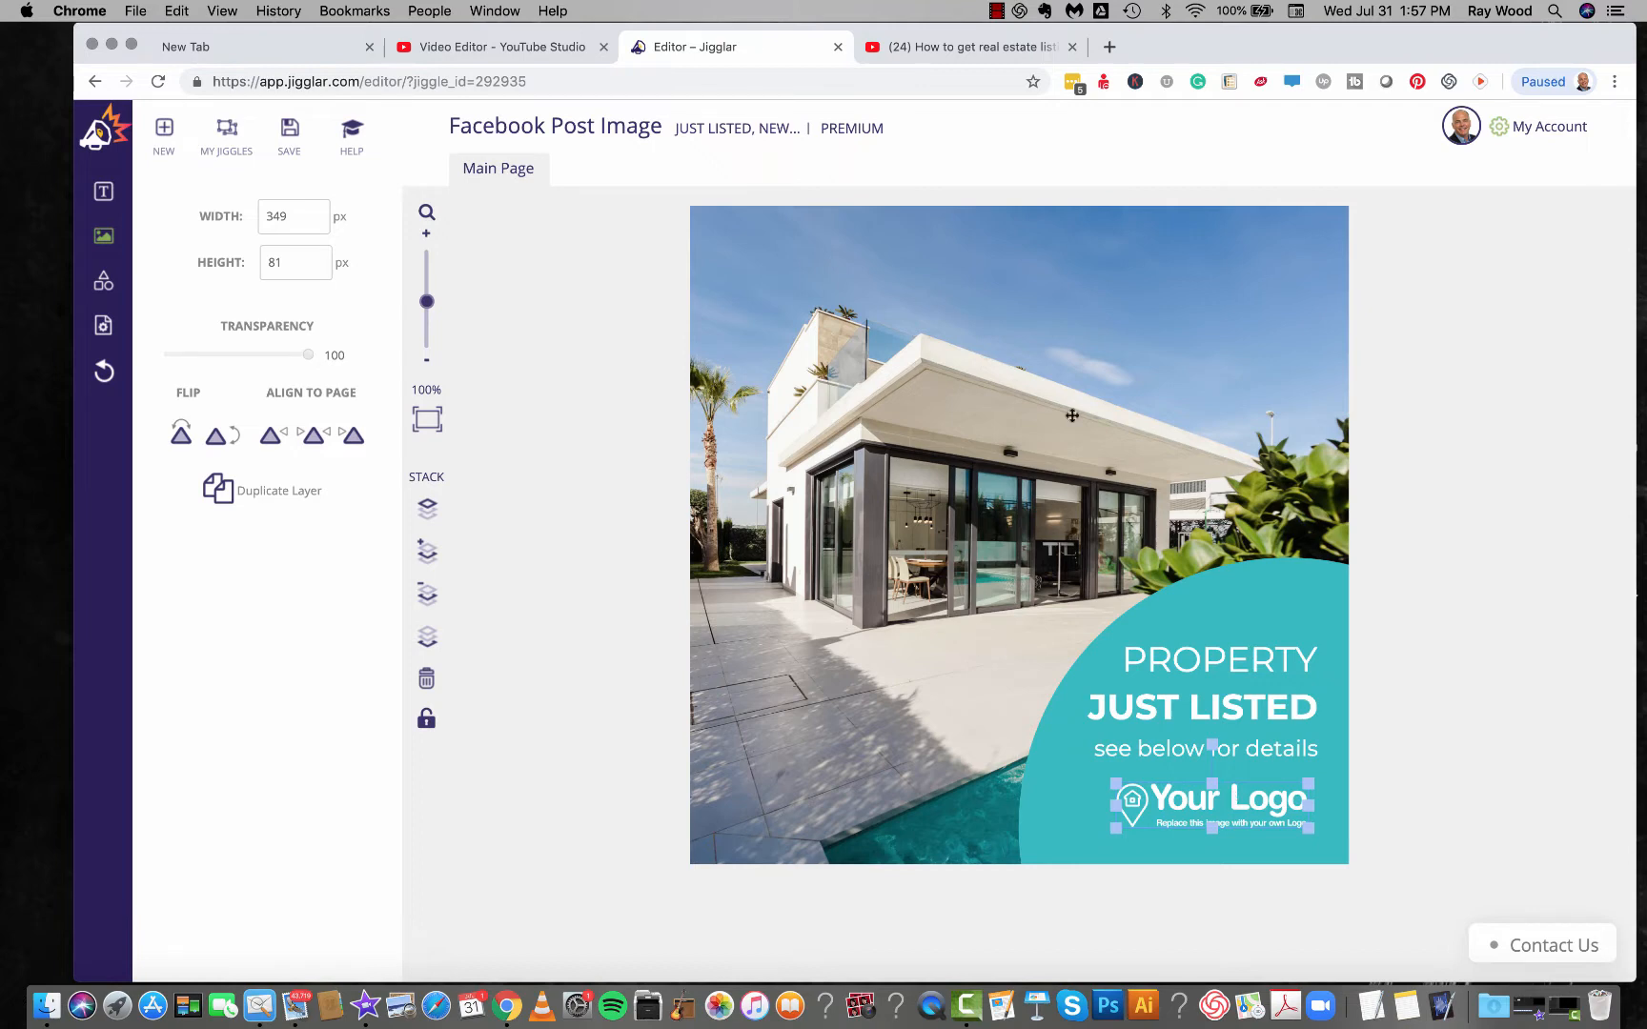
click(883, 484)
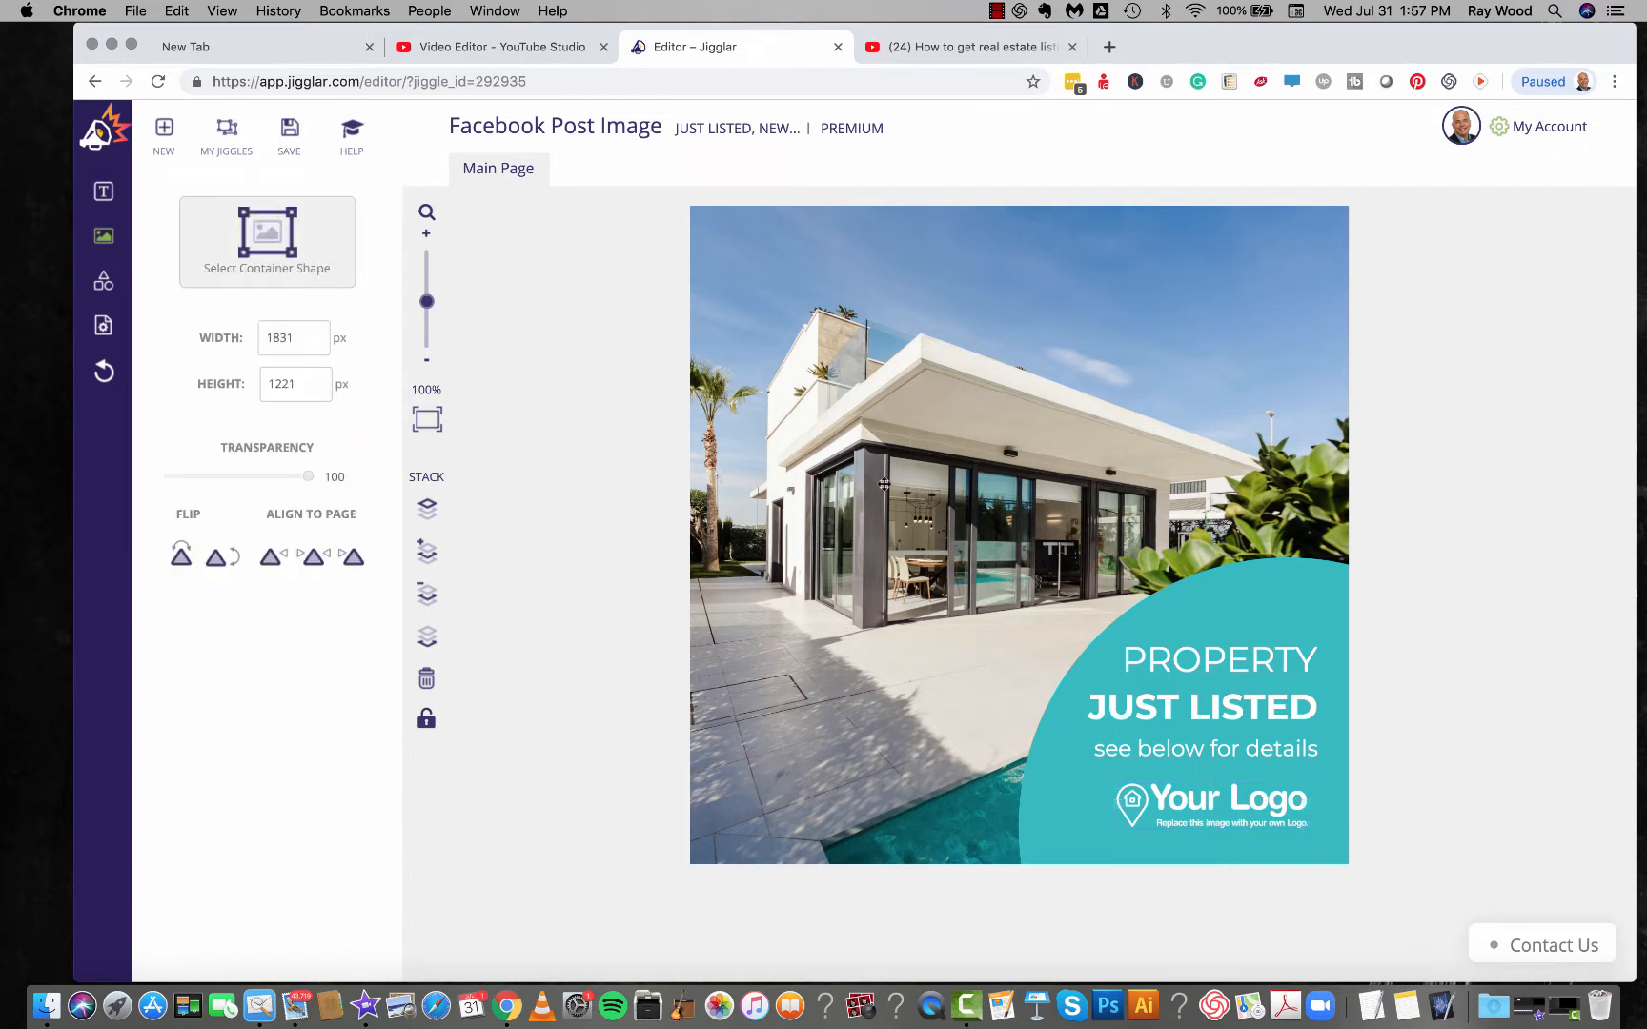
key(Delete)
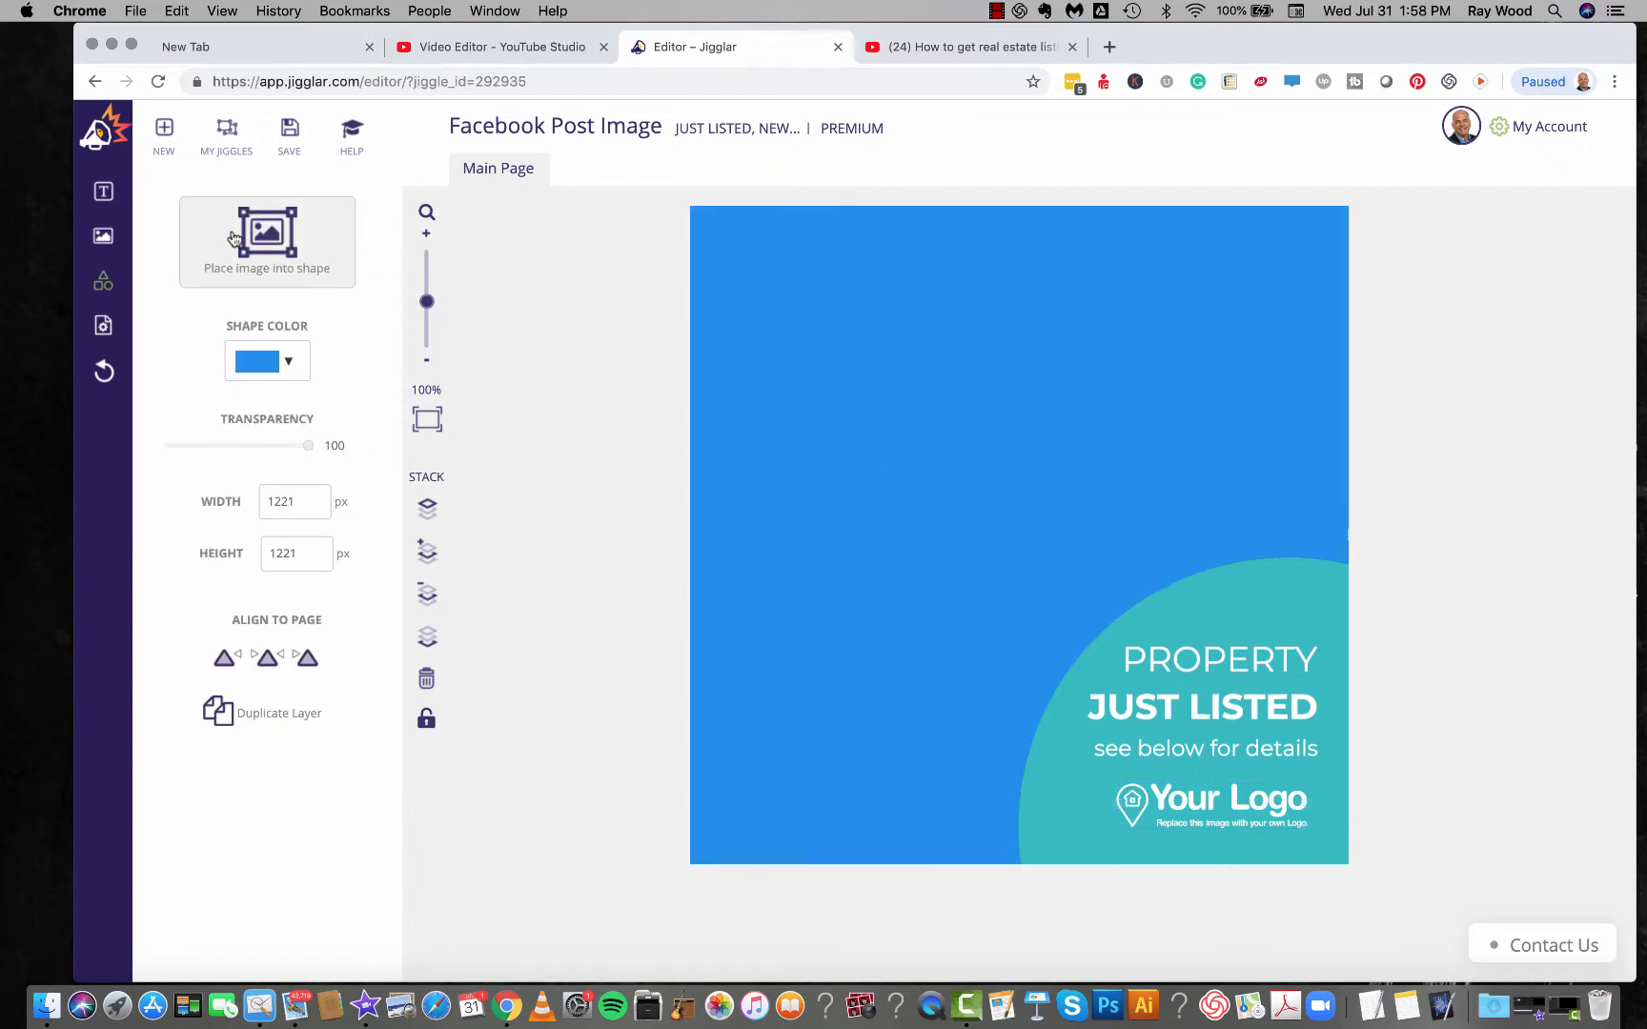
Step: Fill the empty background shape with the My Library photo of the modern house with poolside lounge chairs
click(263, 239)
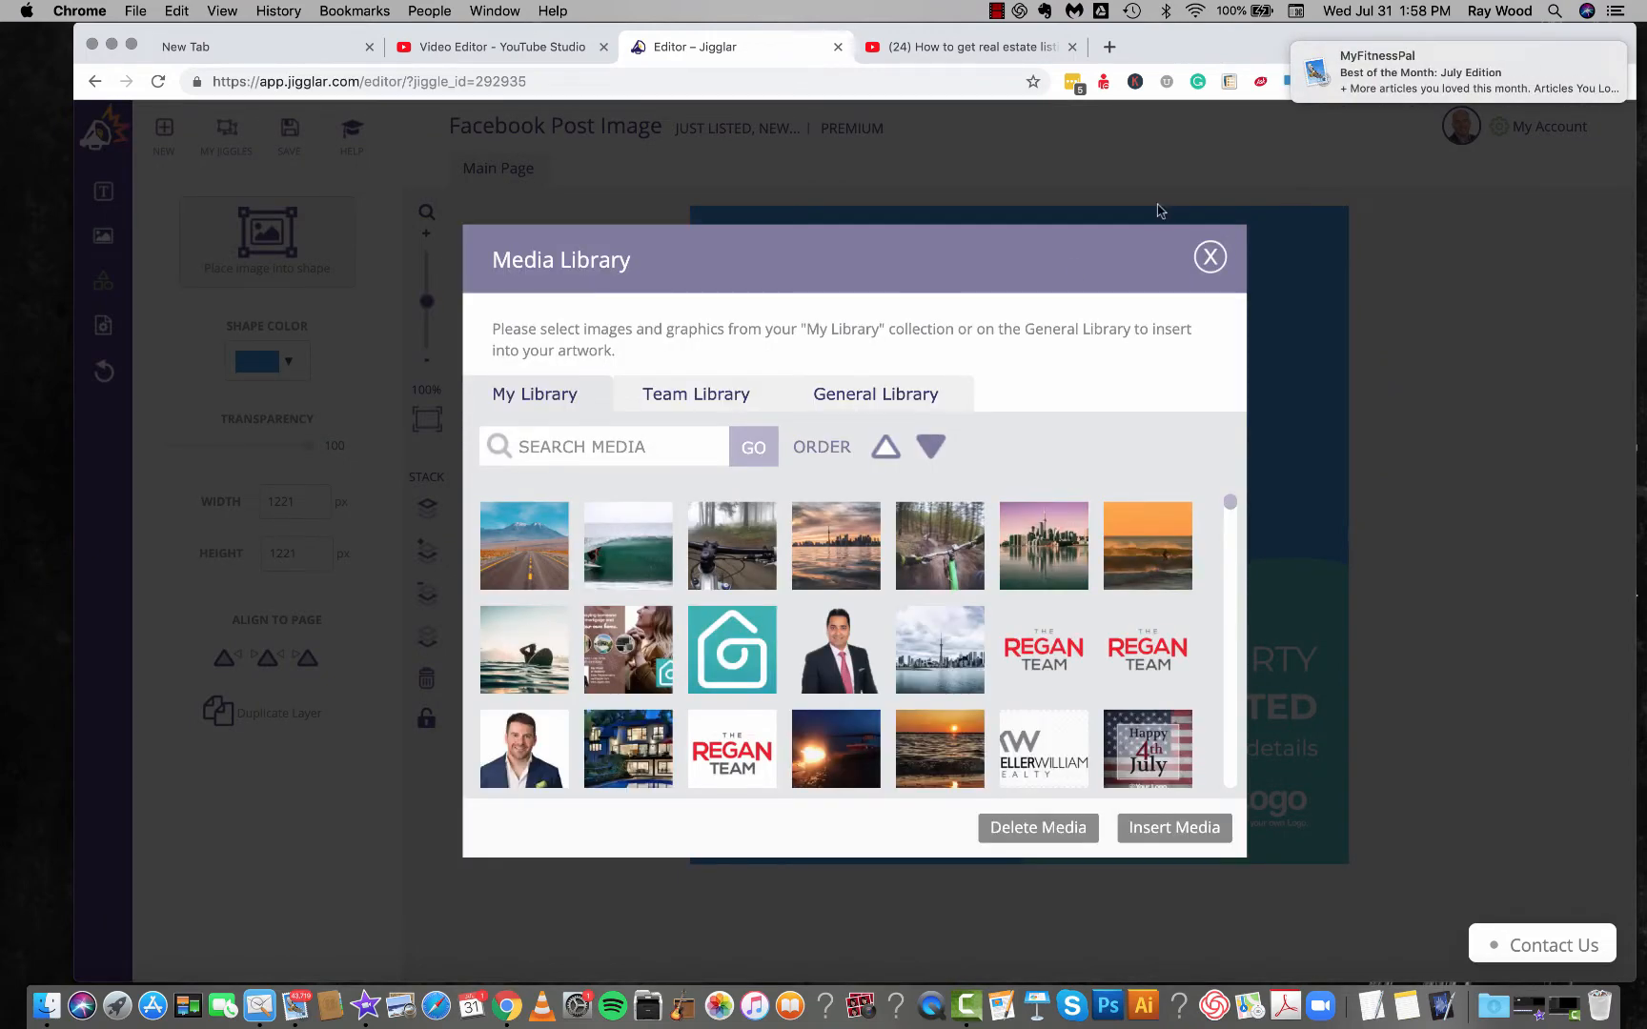
scroll(918, 551, down, 15)
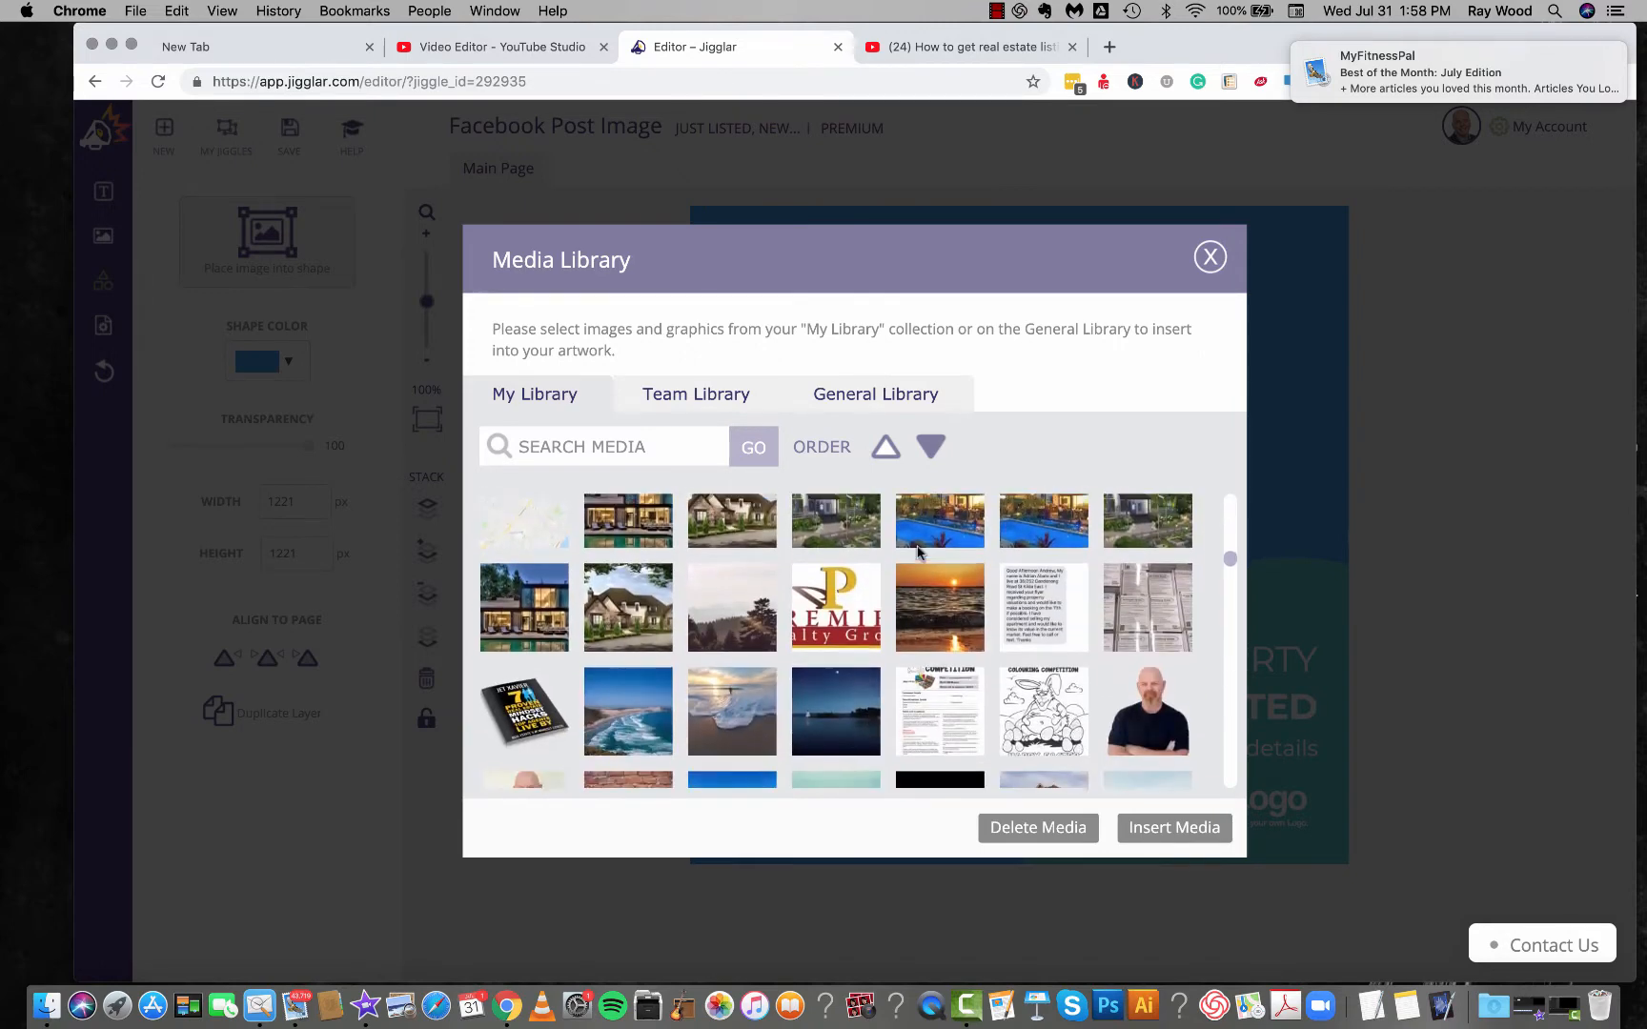
scroll(918, 551, up, 1)
click(621, 585)
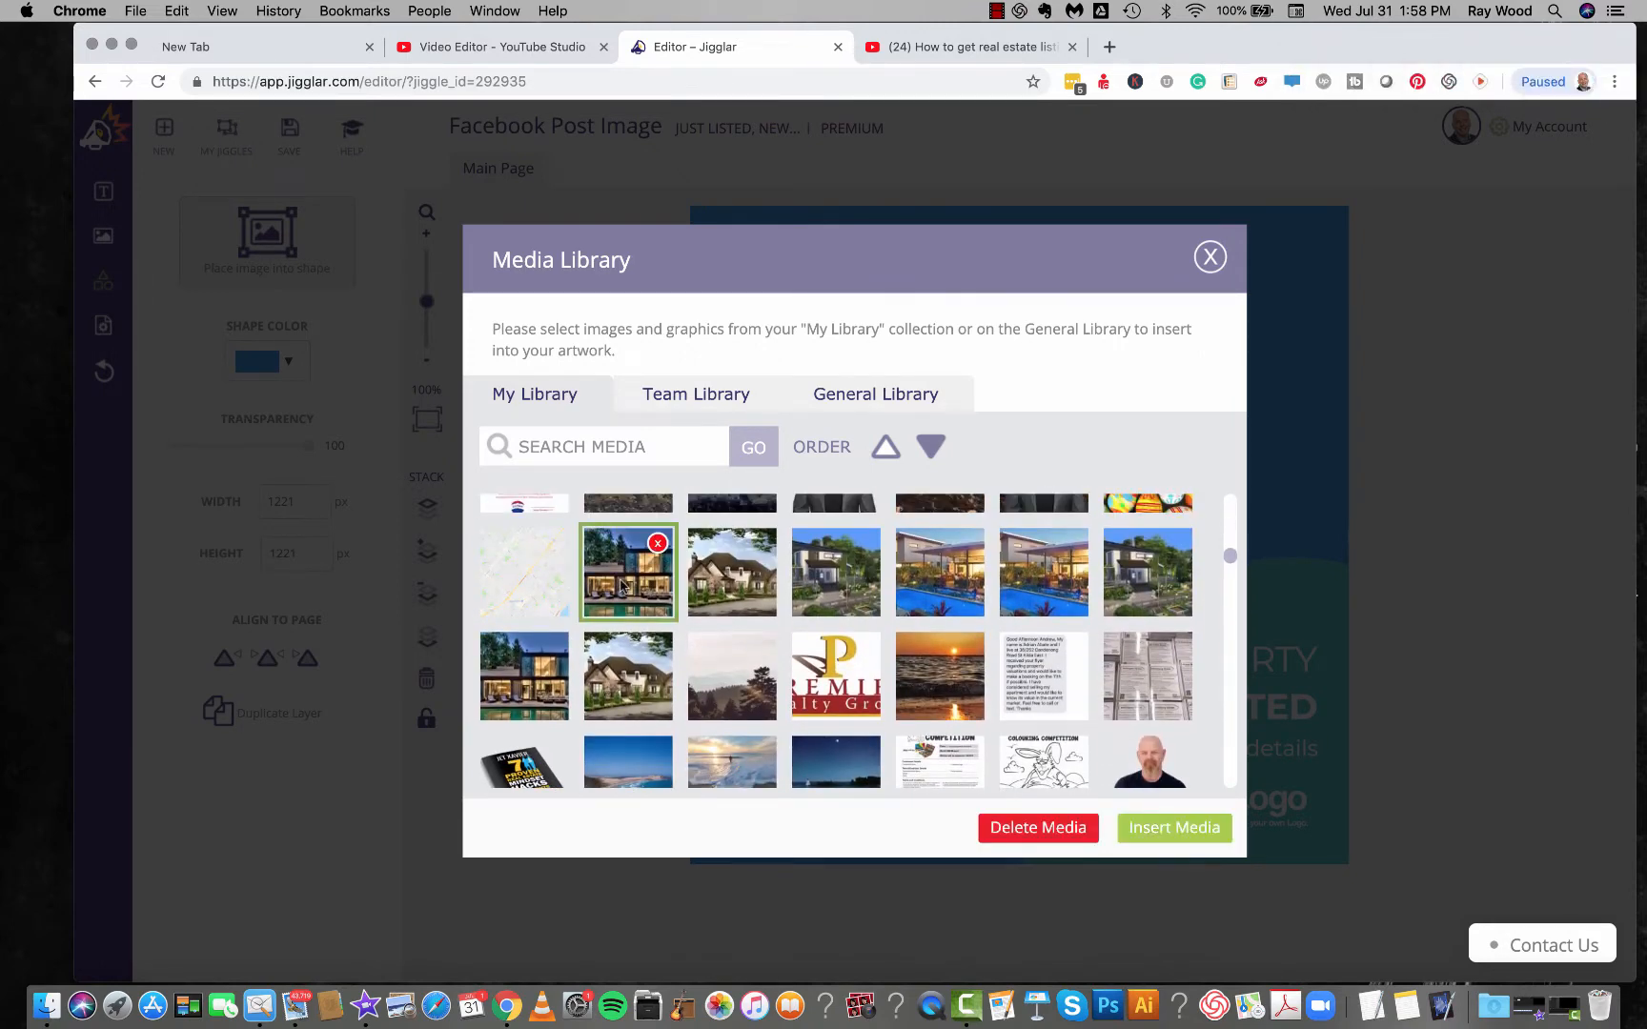
click(1169, 826)
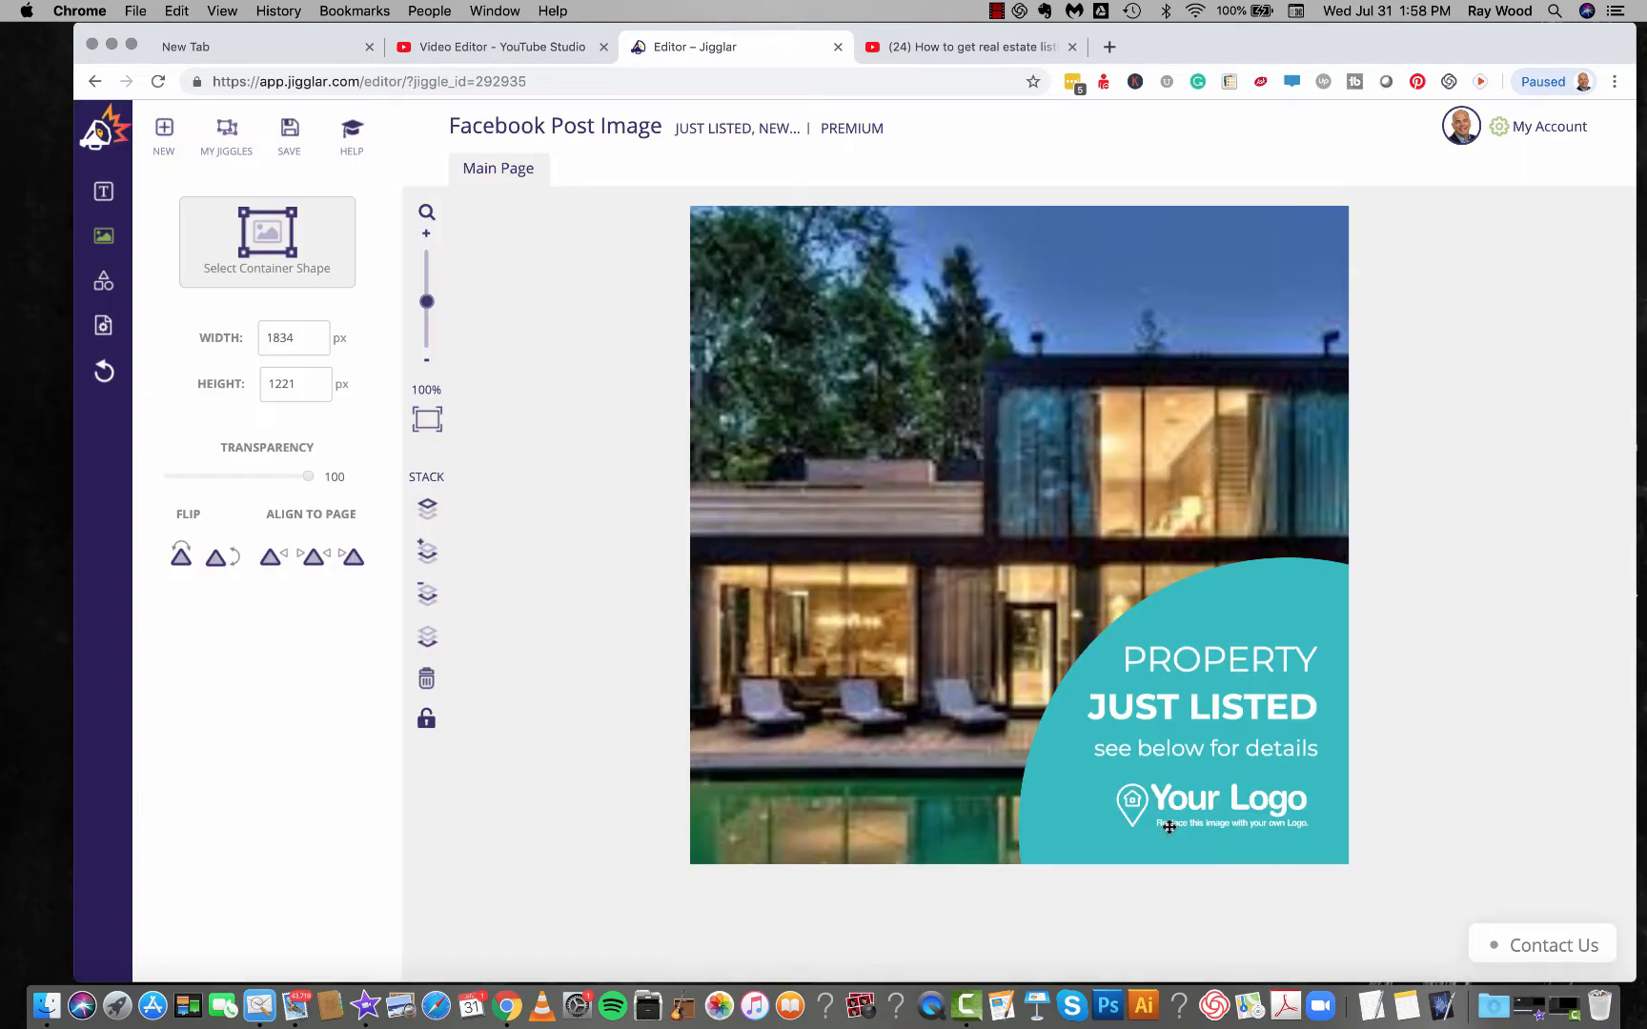
Step: Replace the background photo with the My Library night photo of the dark-roofed house with a blue pool
key(Delete)
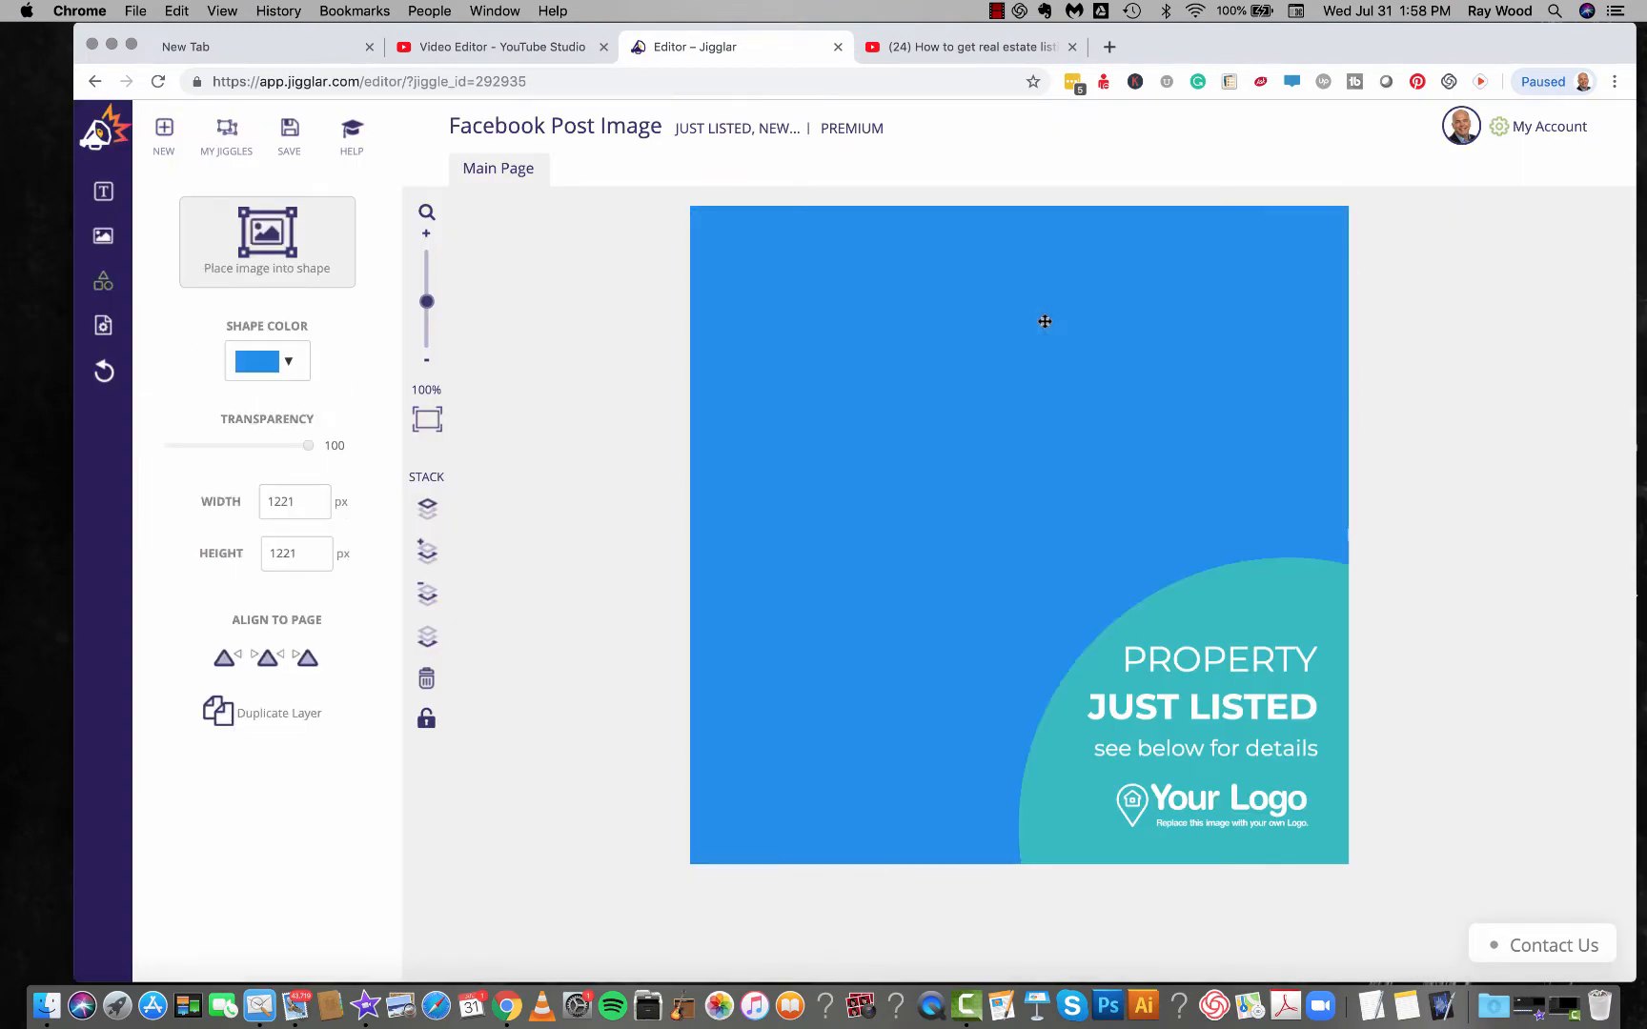
click(268, 247)
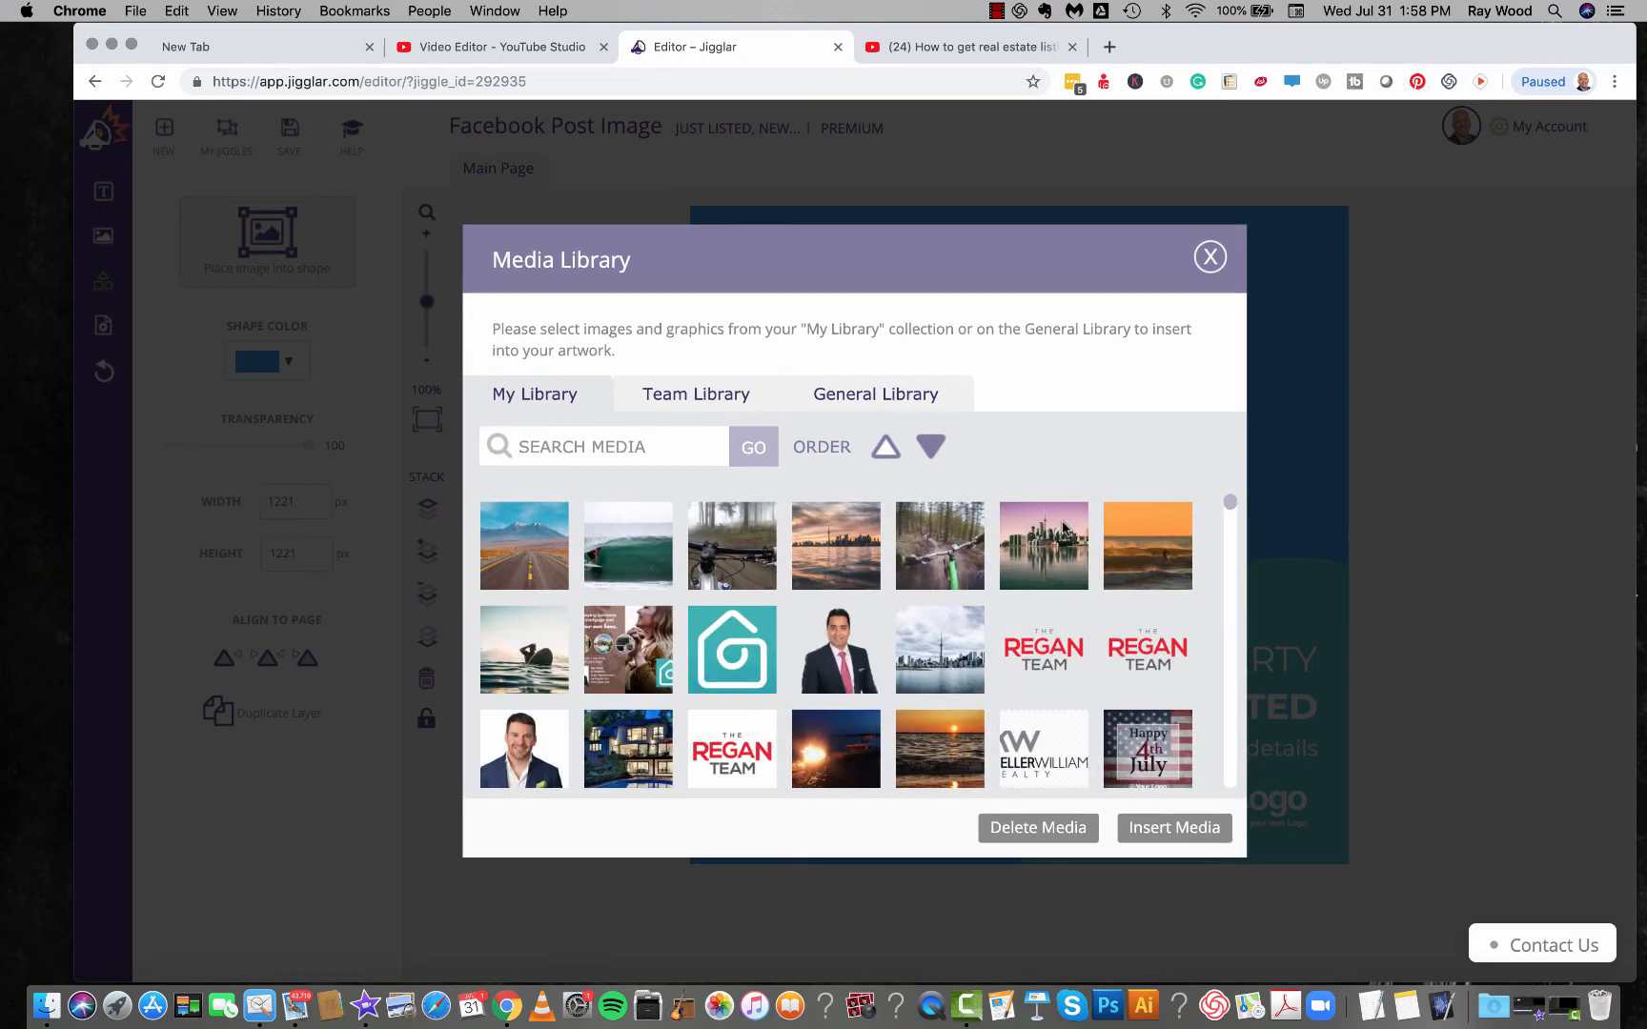
scroll(912, 607, down, 3)
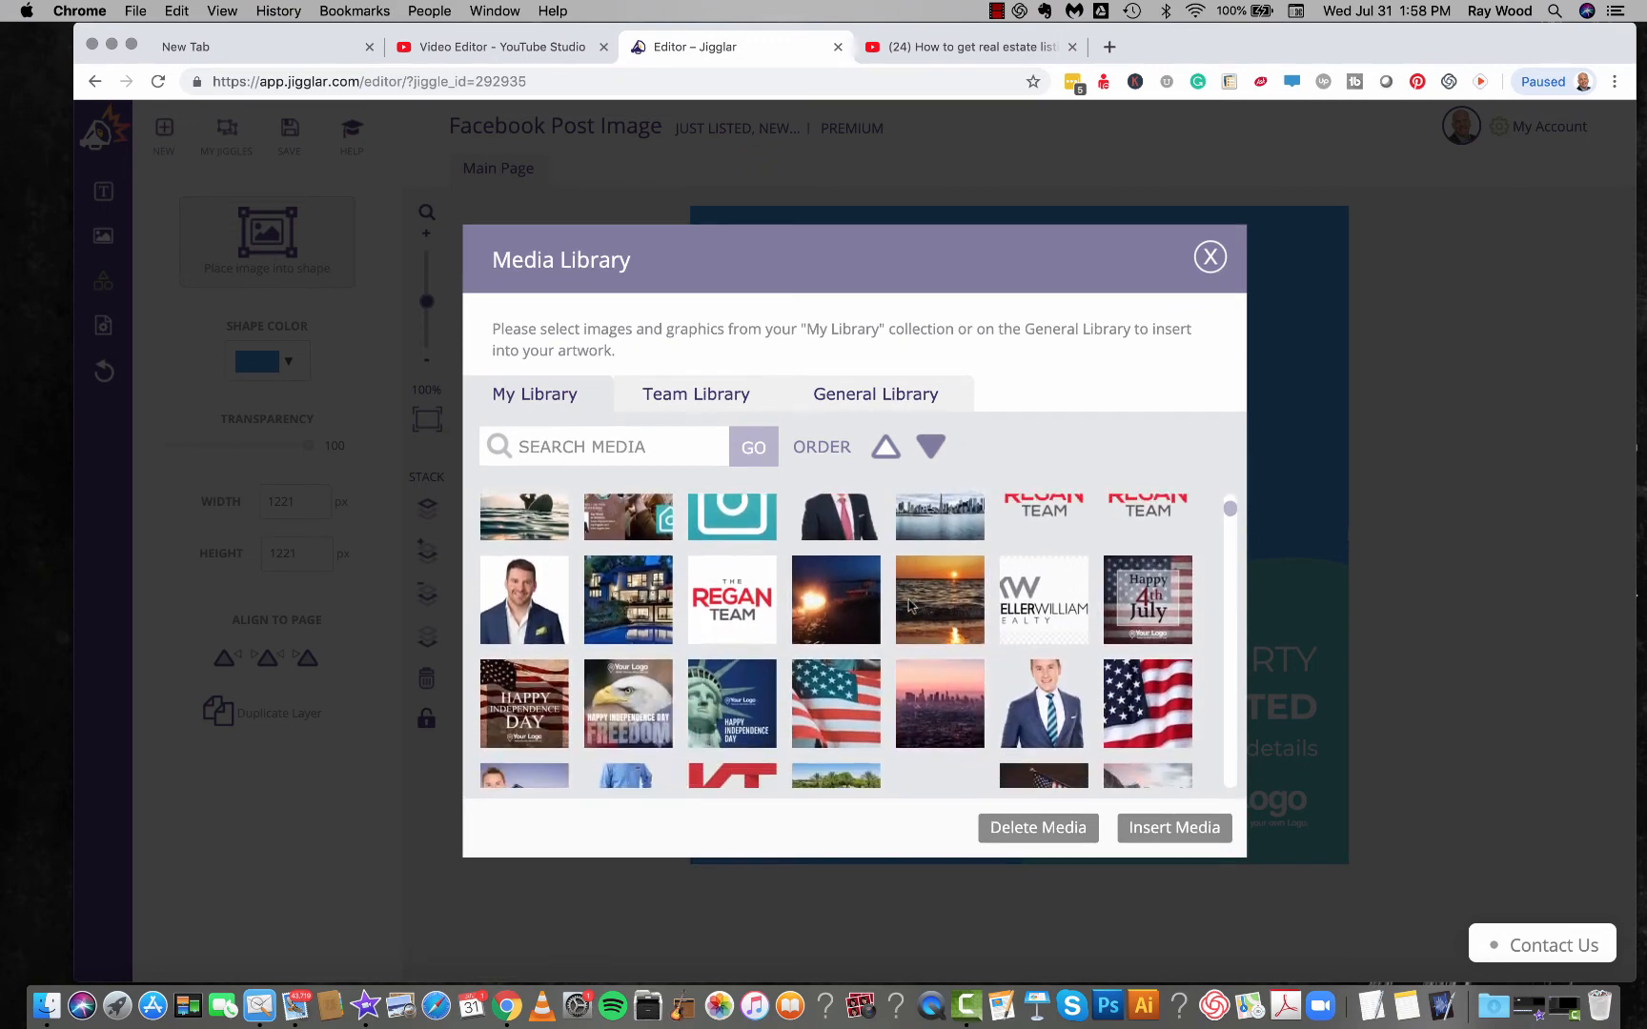
scroll(912, 607, down, 1)
click(637, 581)
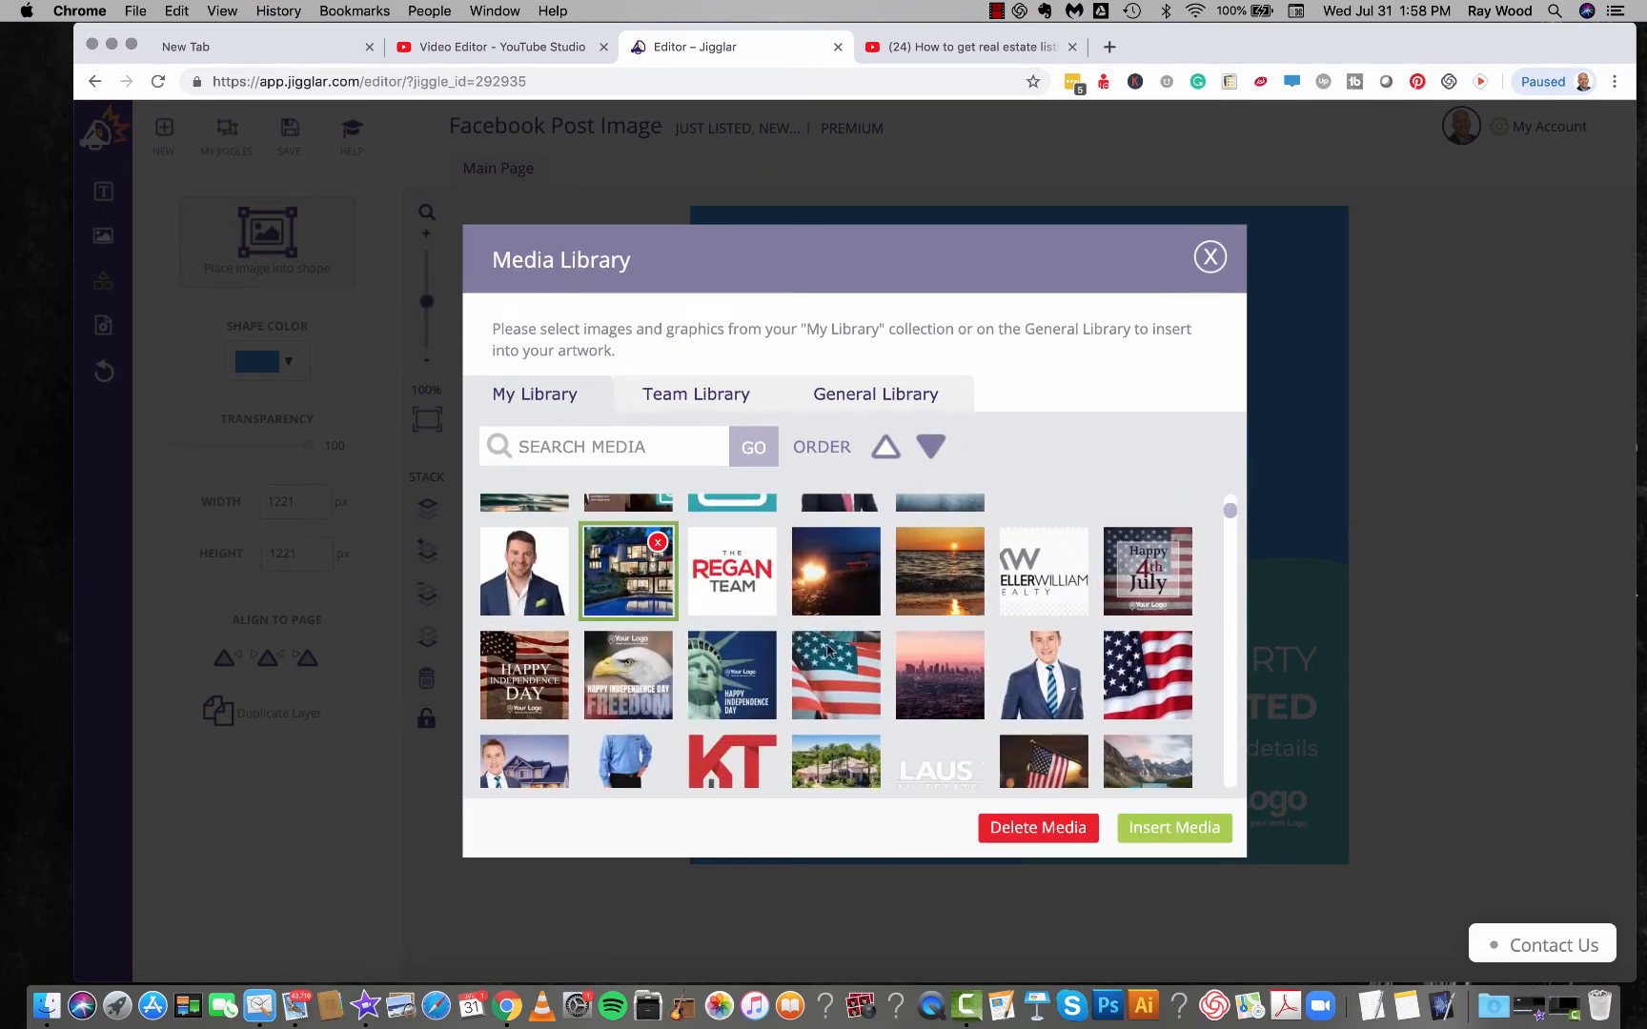
click(1163, 828)
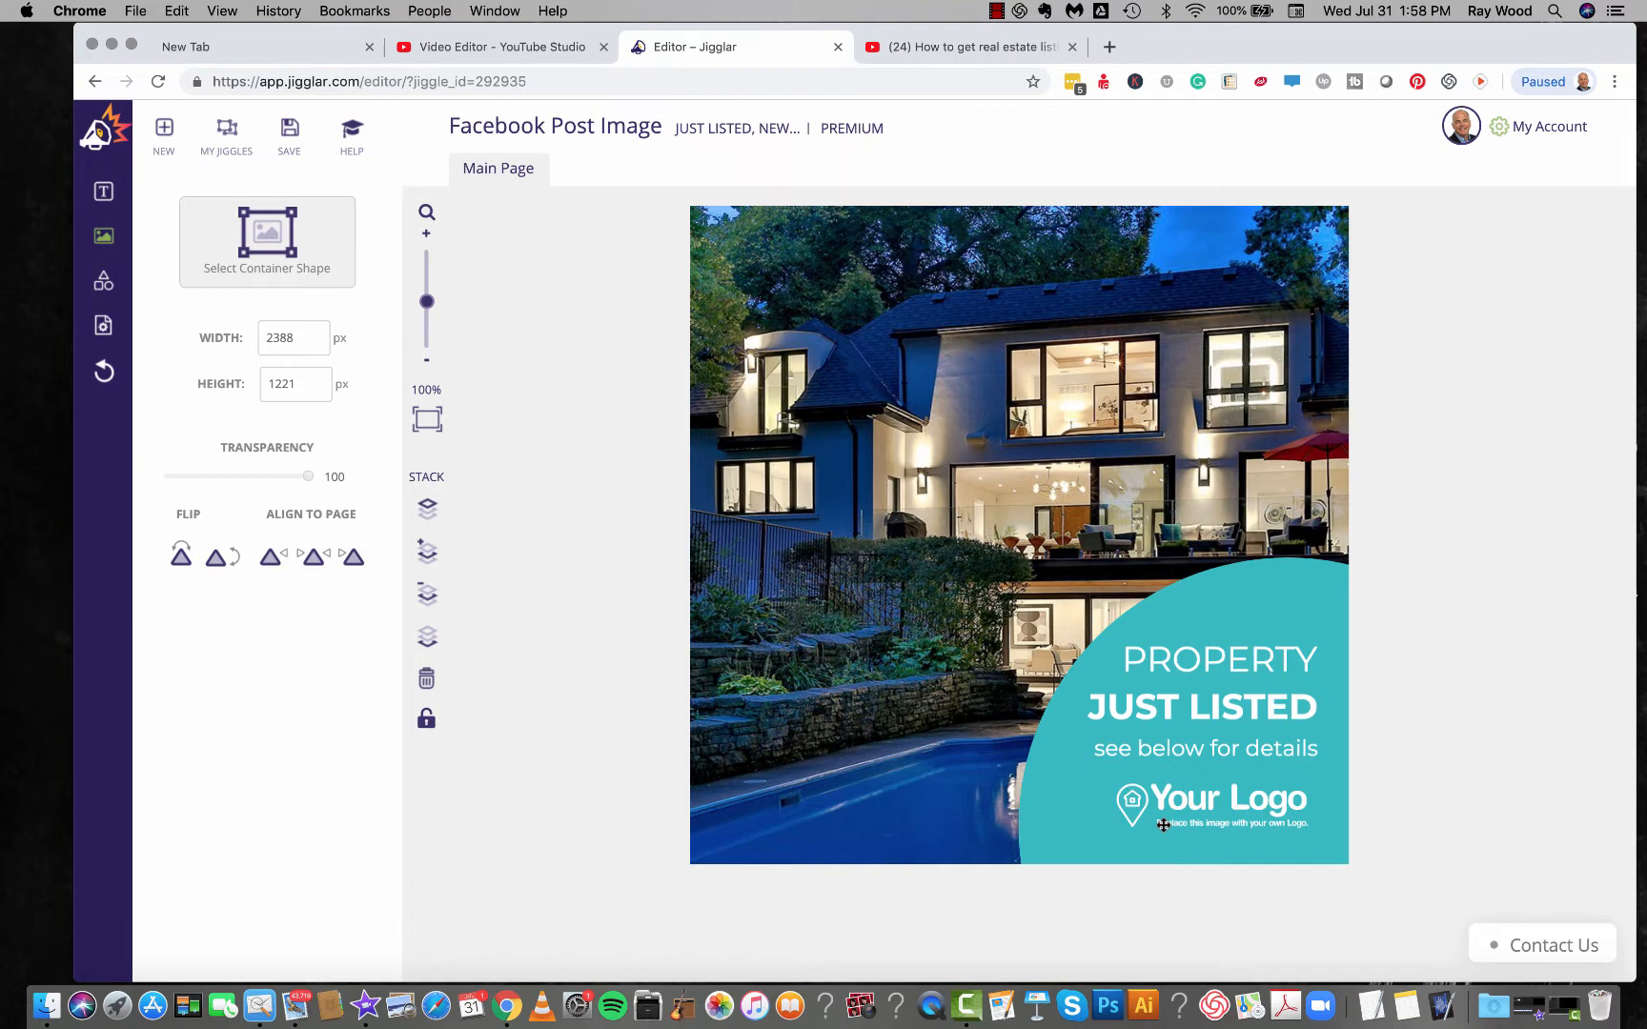
Step: Replace the "PROPERTY" text above "JUST LISTED" with the property's street address
click(1212, 659)
double_click(1213, 659)
text(1)
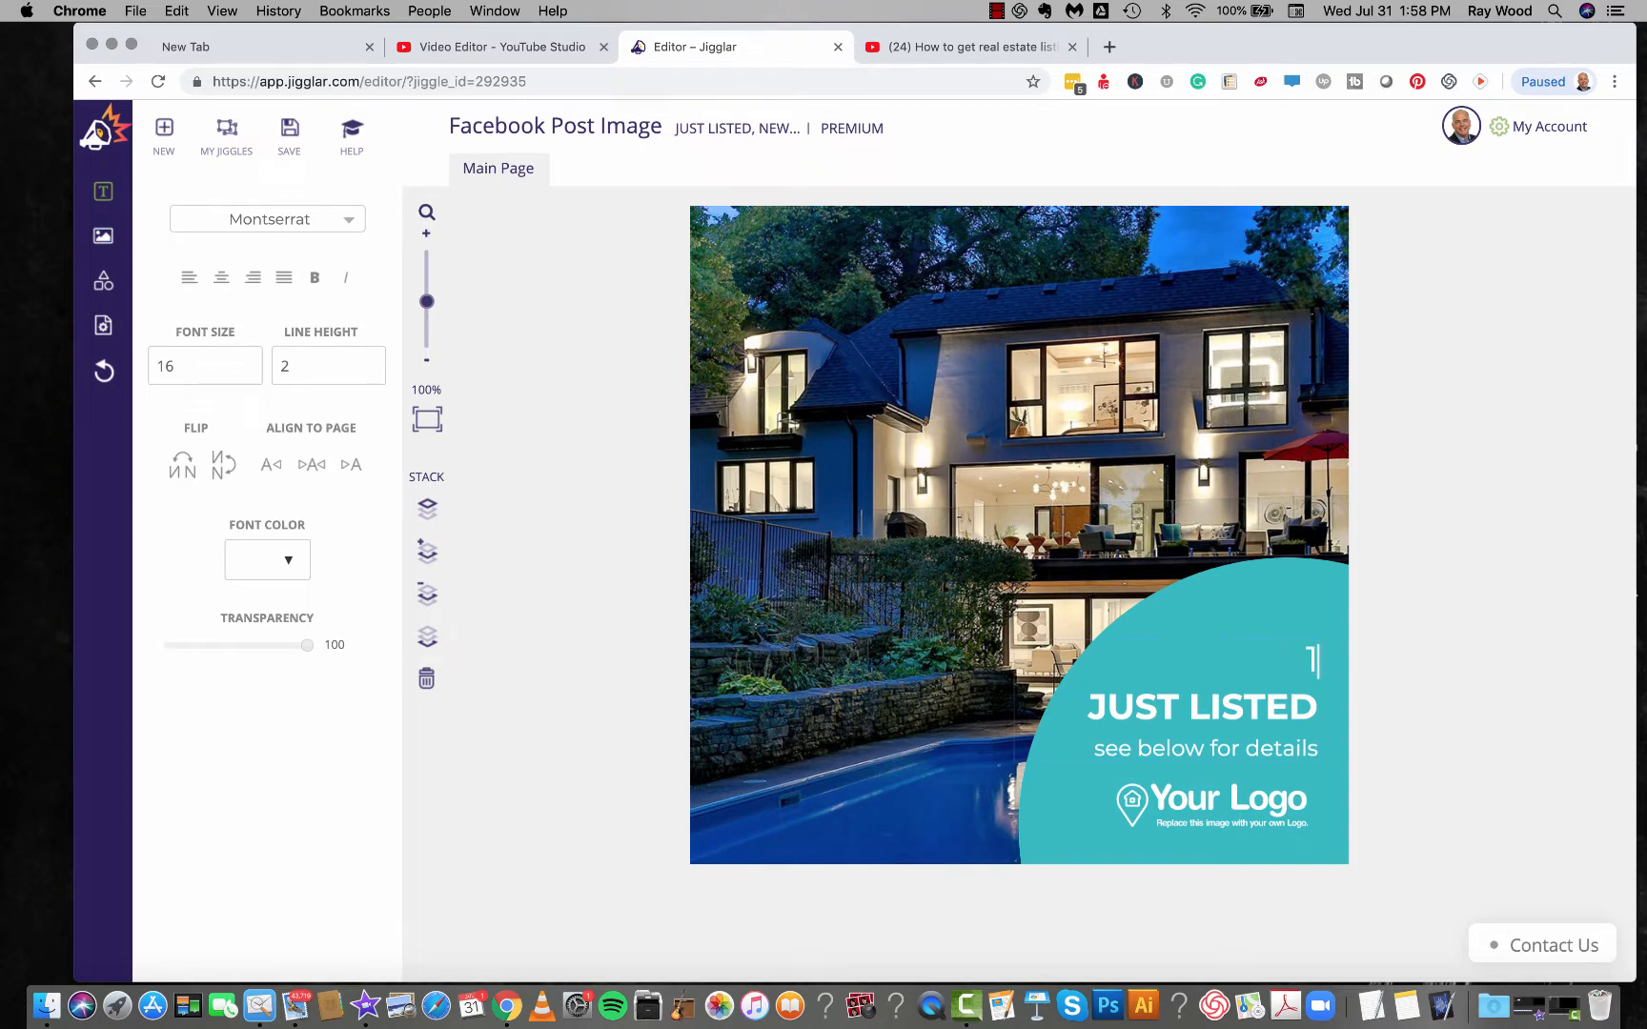
text(23 Smith)
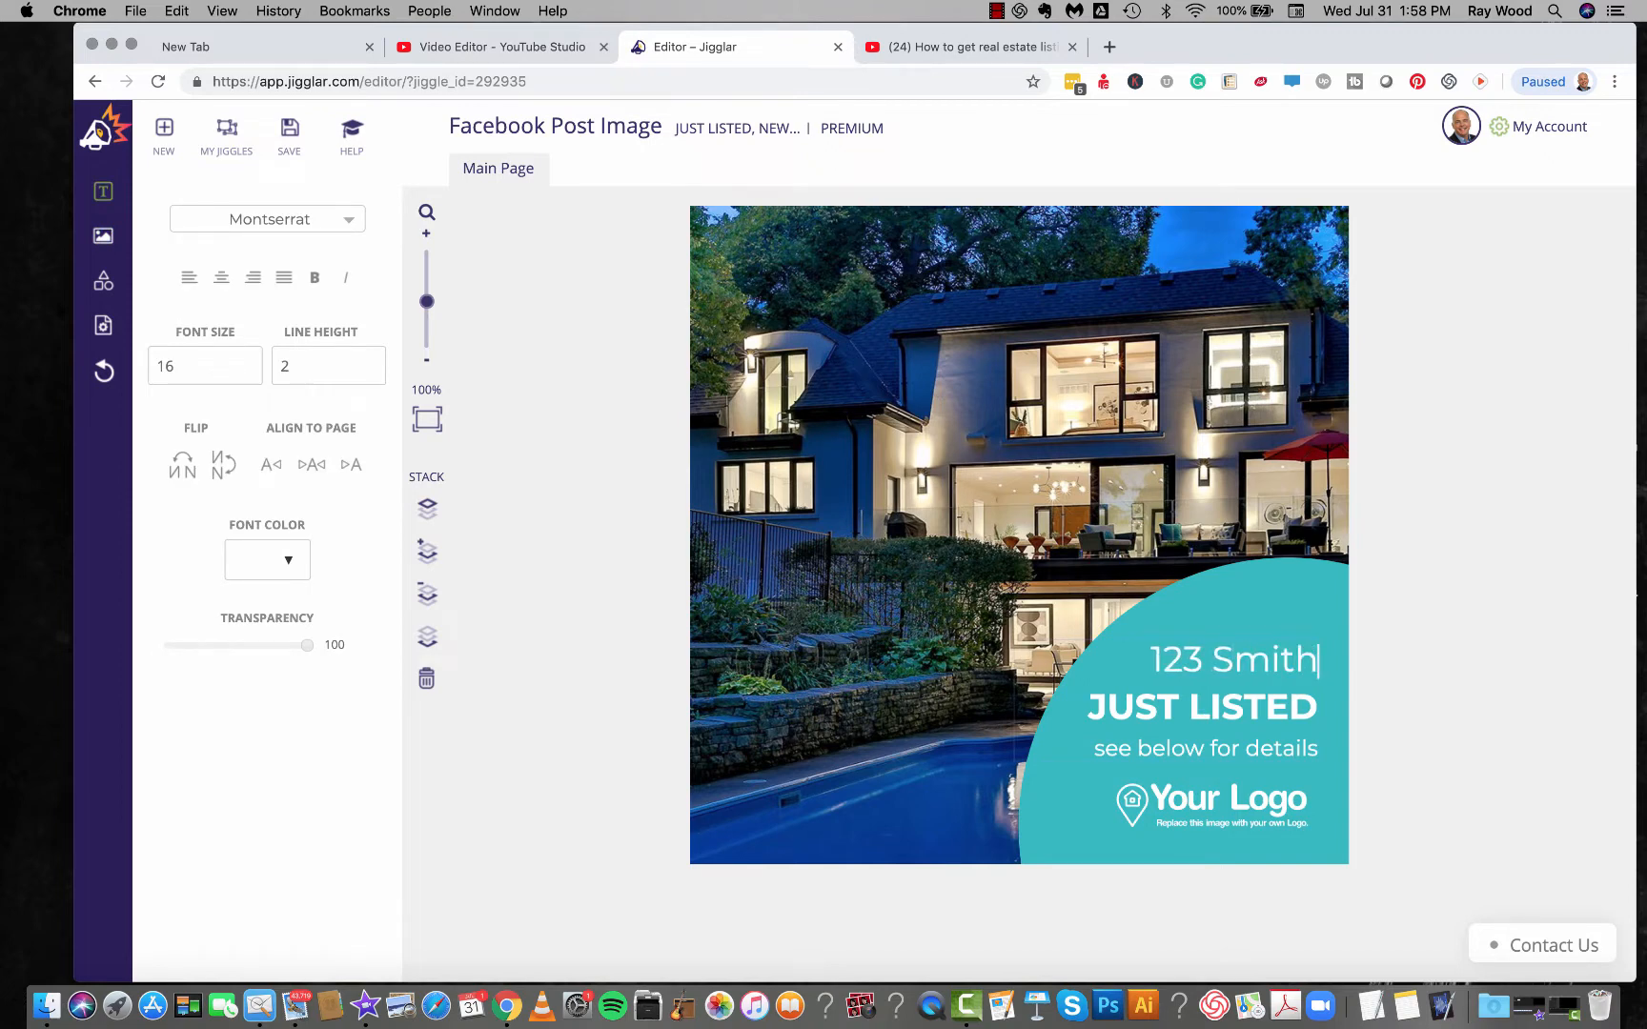
text( St)
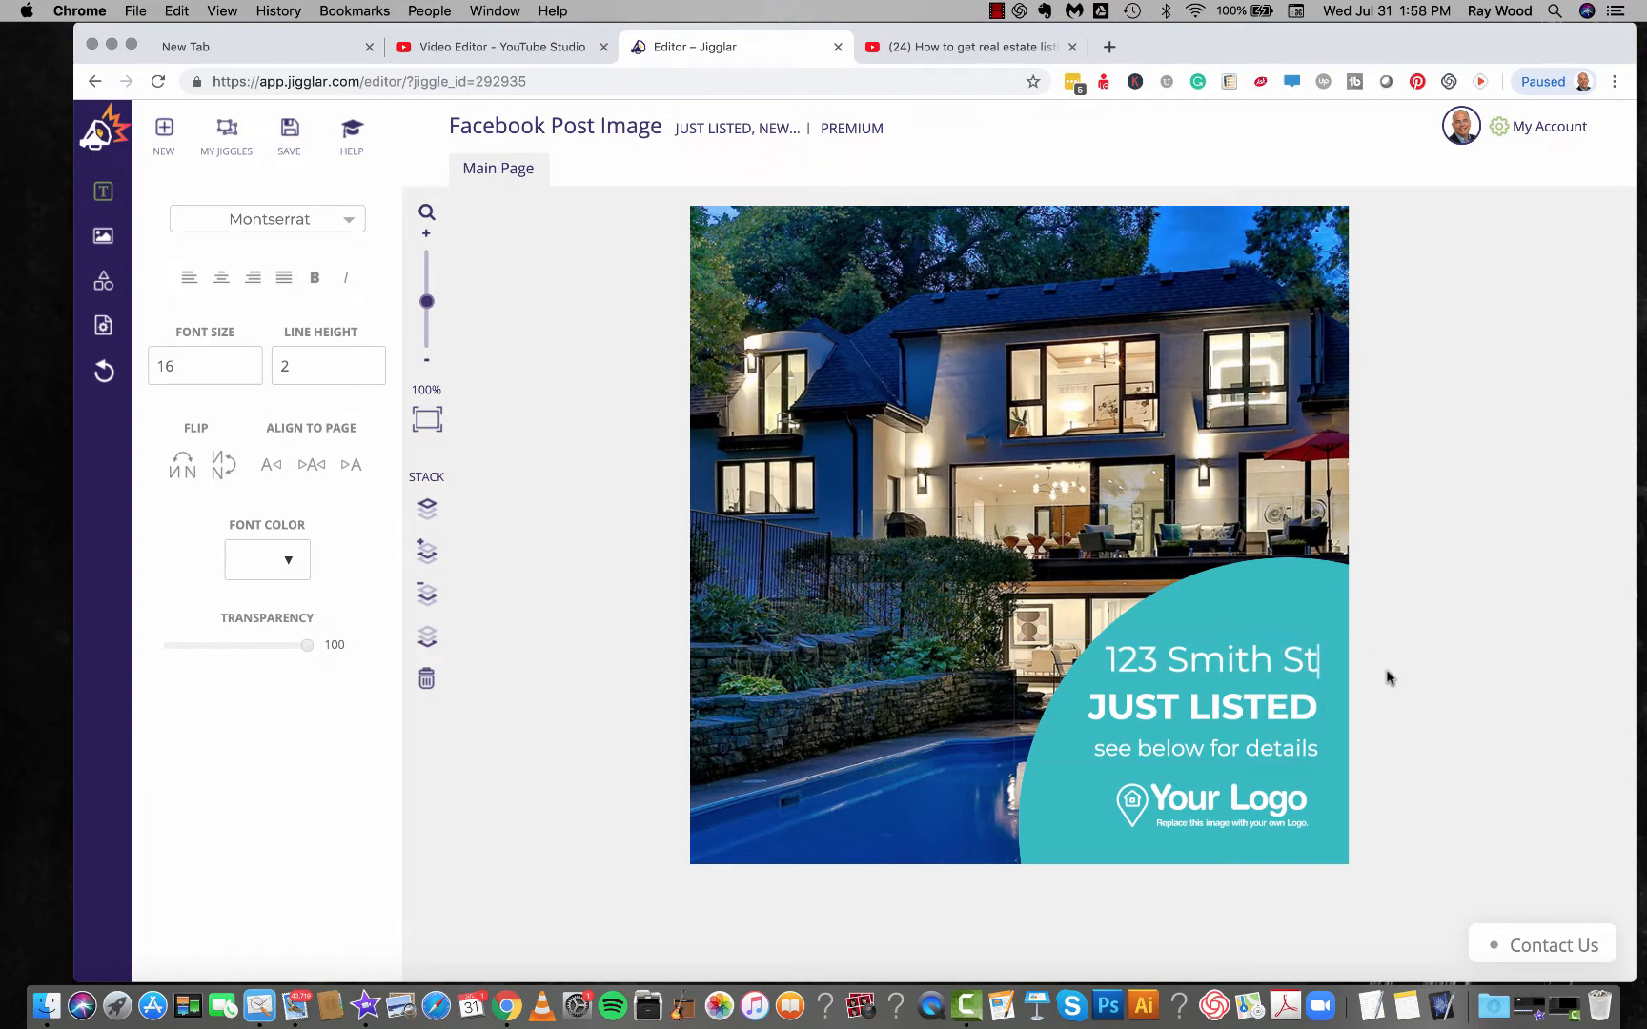
Step: Check the save options for the post, leave the editor without saving, and return to the Jigglar start page
click(289, 131)
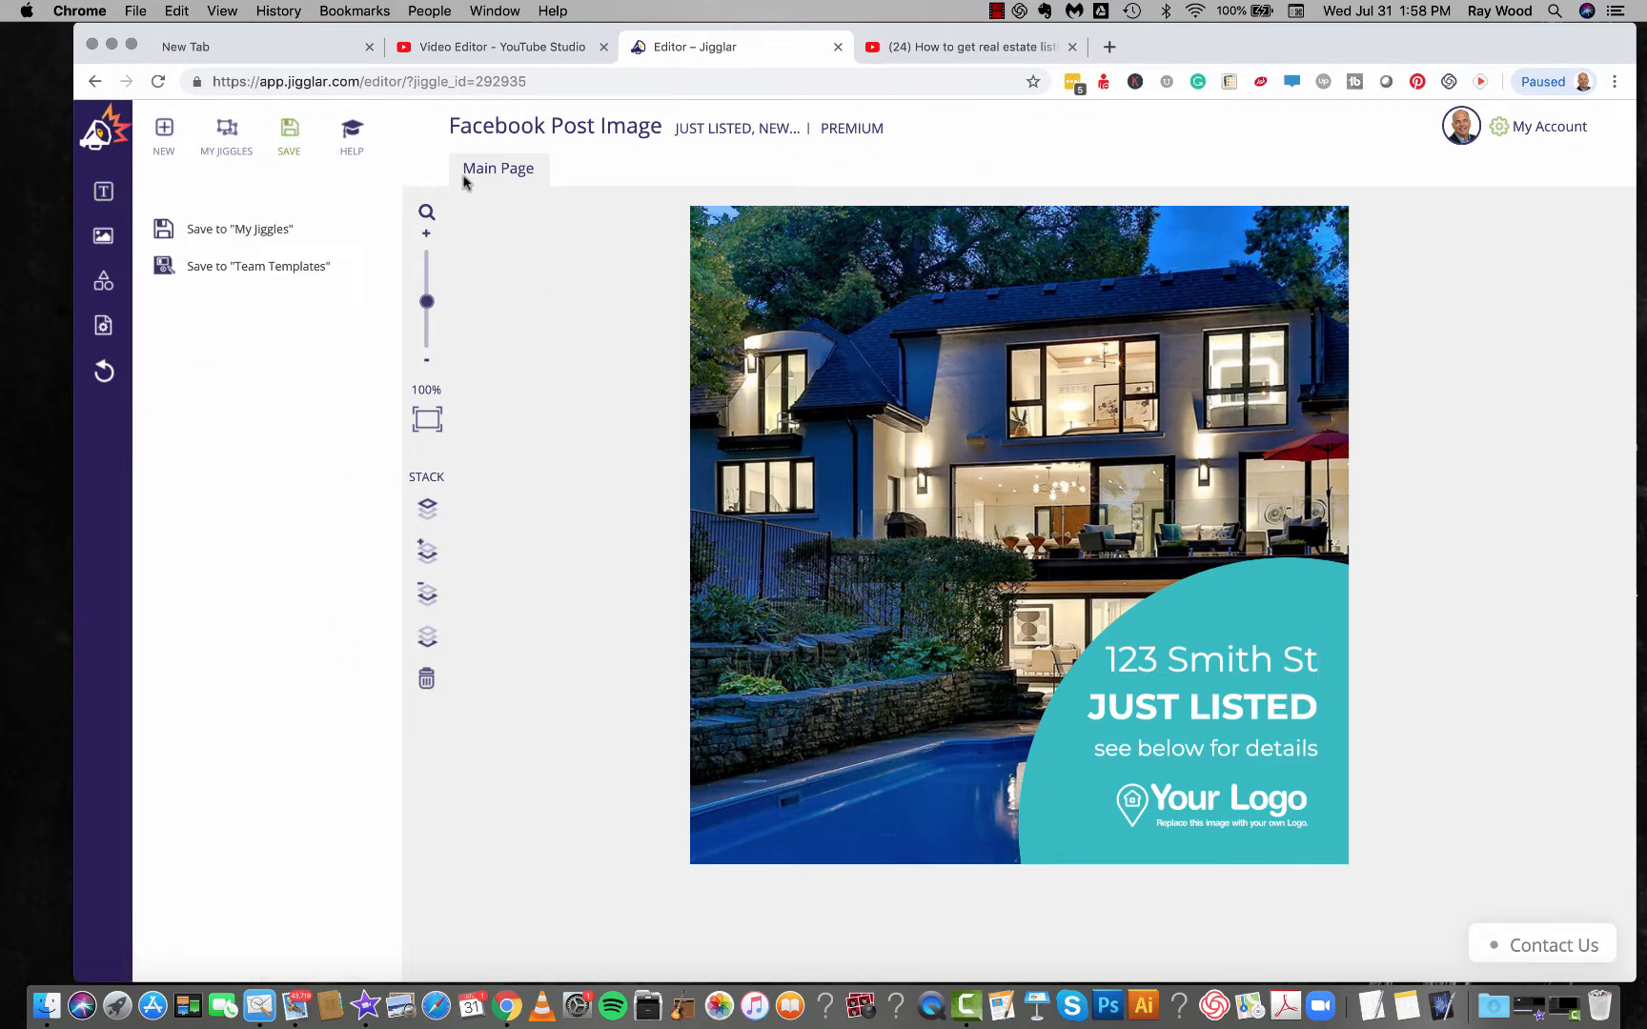
click(95, 135)
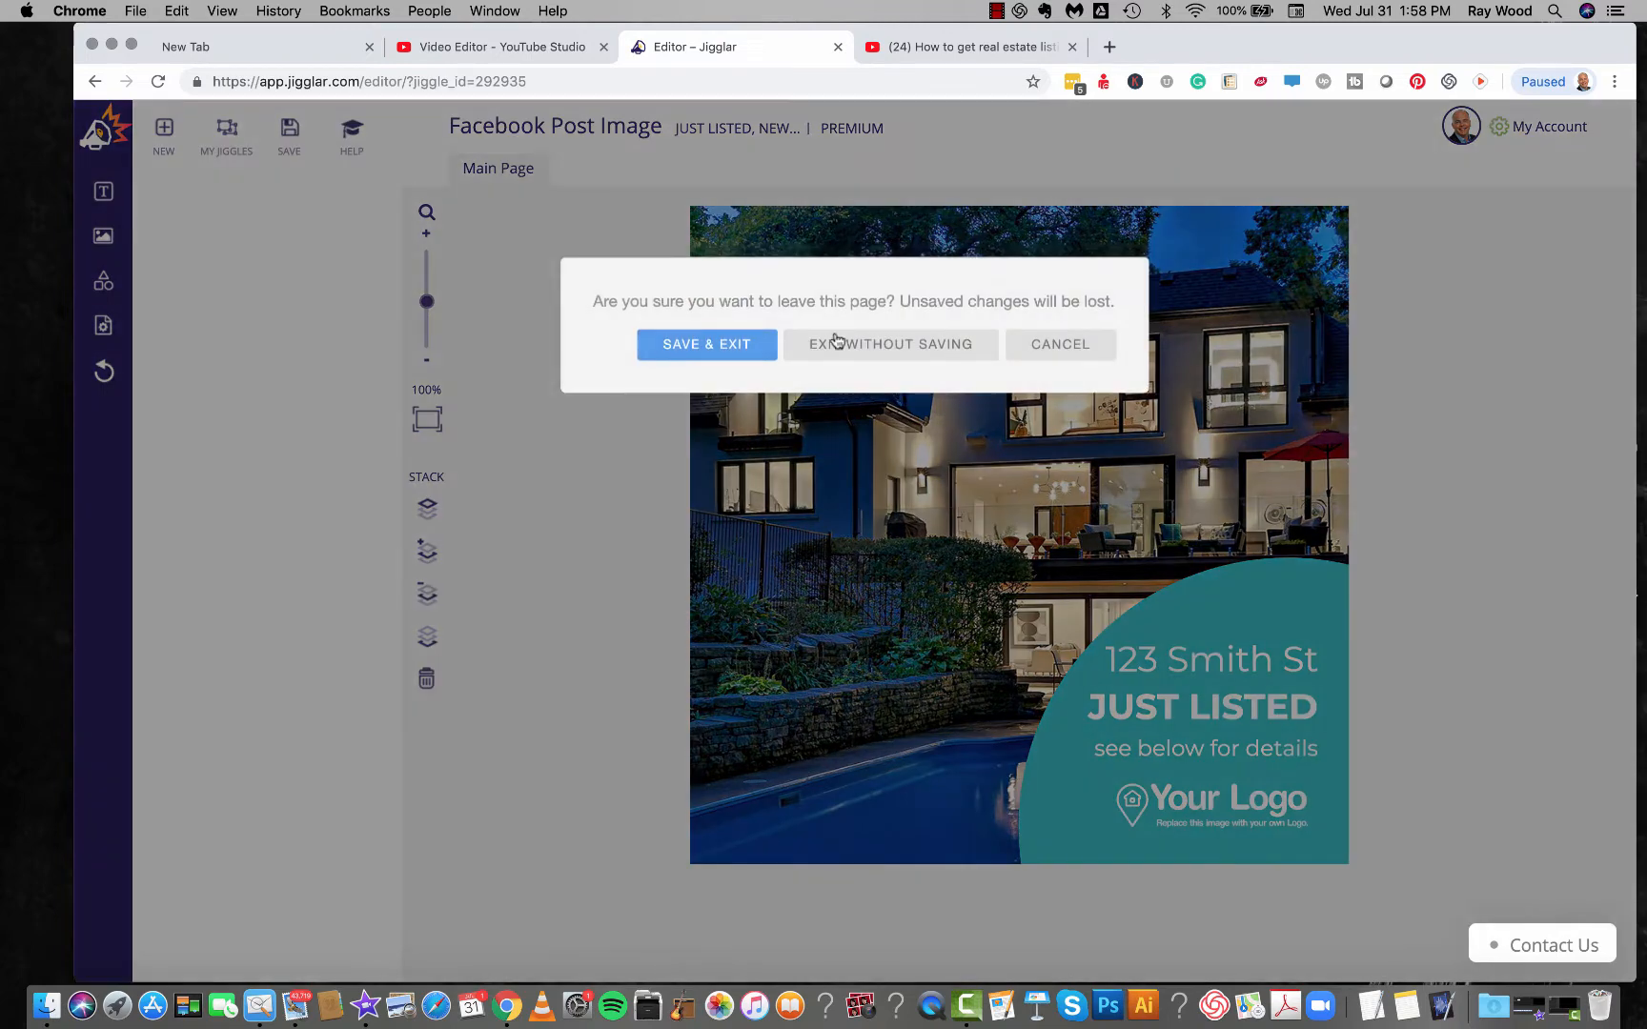
click(877, 345)
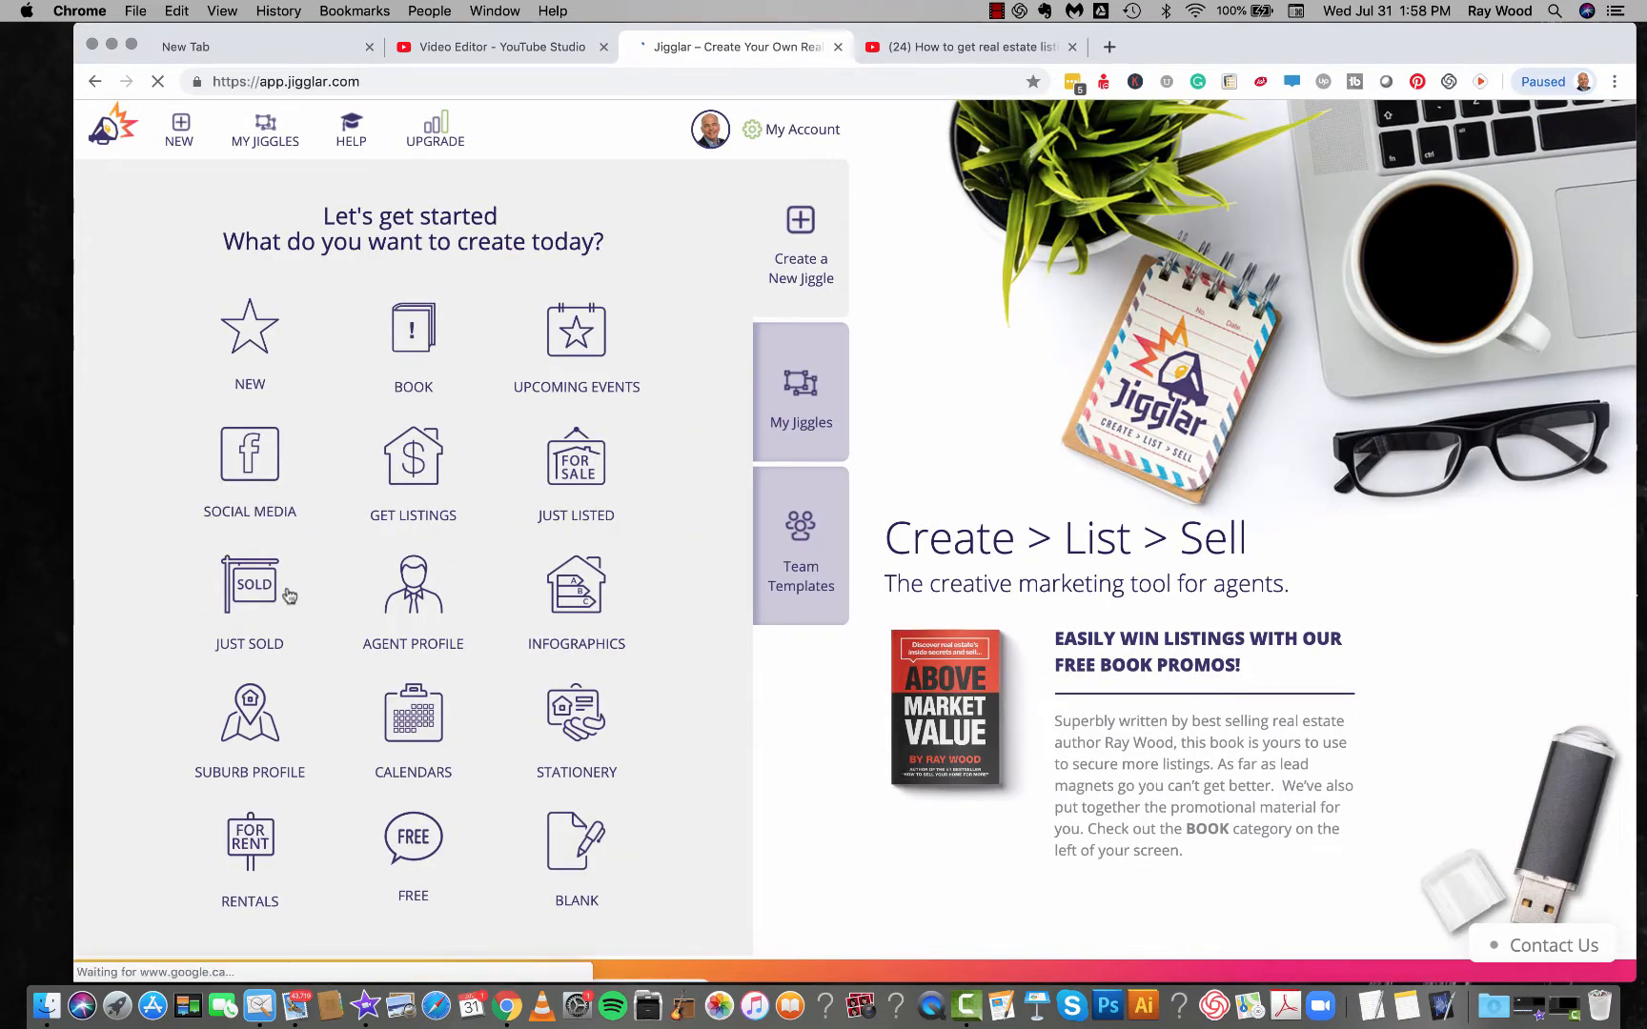
Step: Open the Social Media template category and browse its Instagram and Facebook post image designs
click(246, 462)
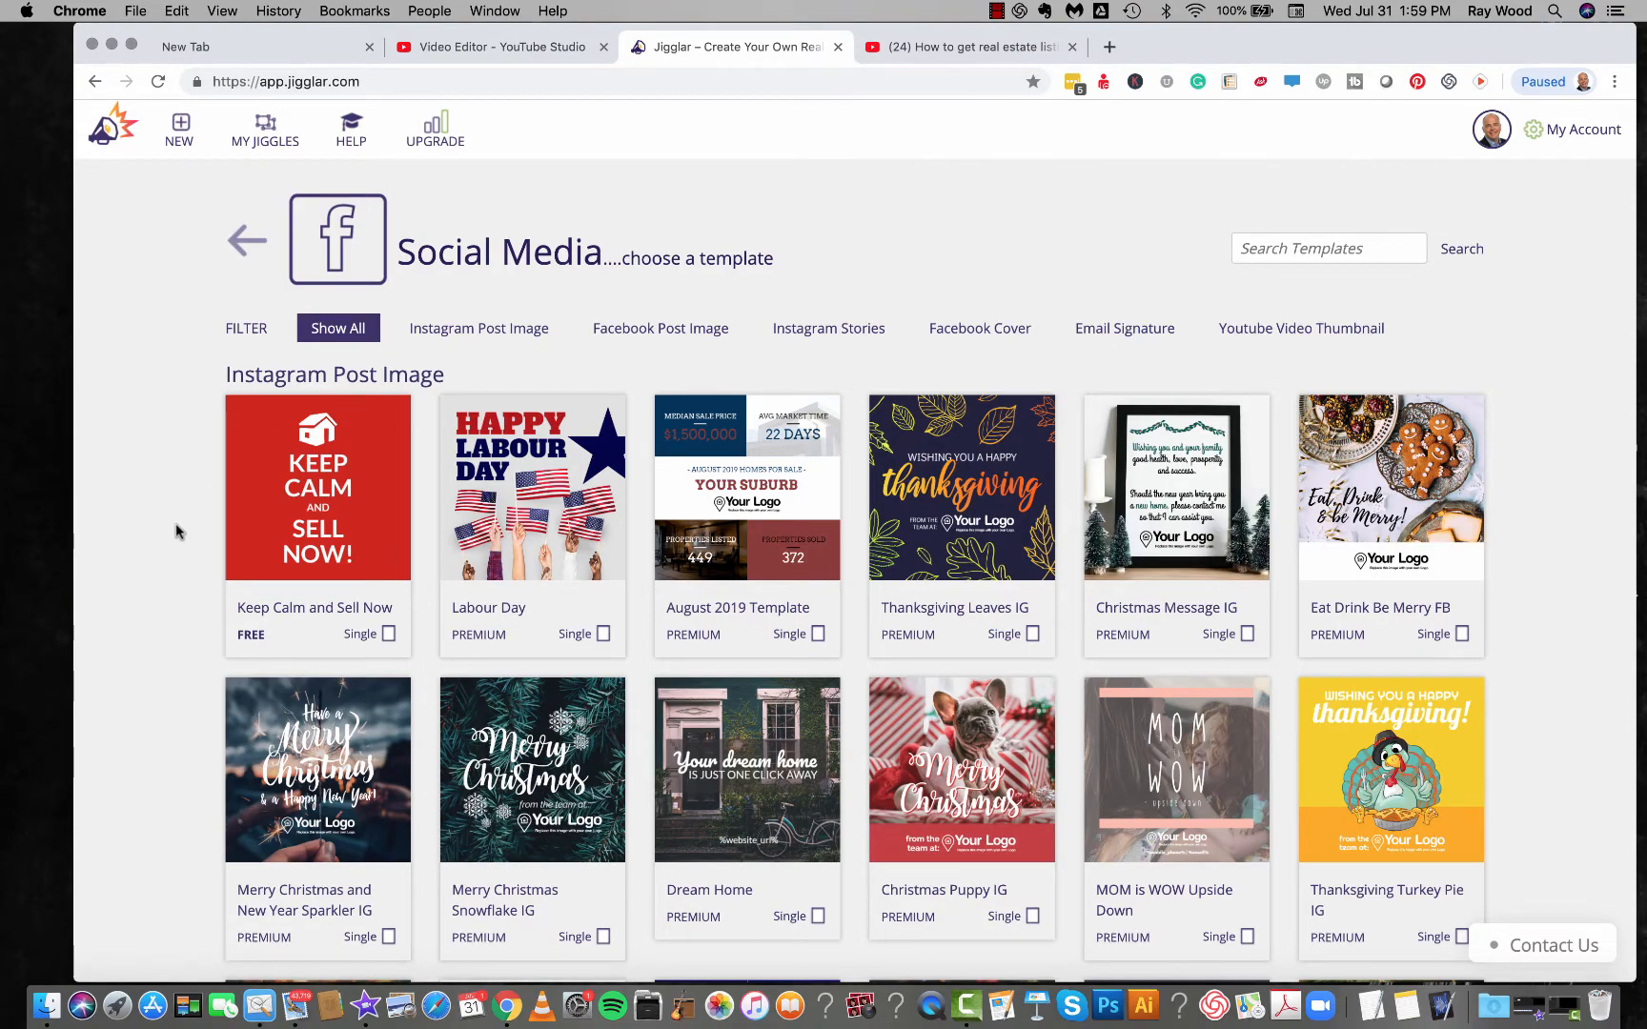
scroll(175, 520, down, 6)
scroll(175, 531, down, 4)
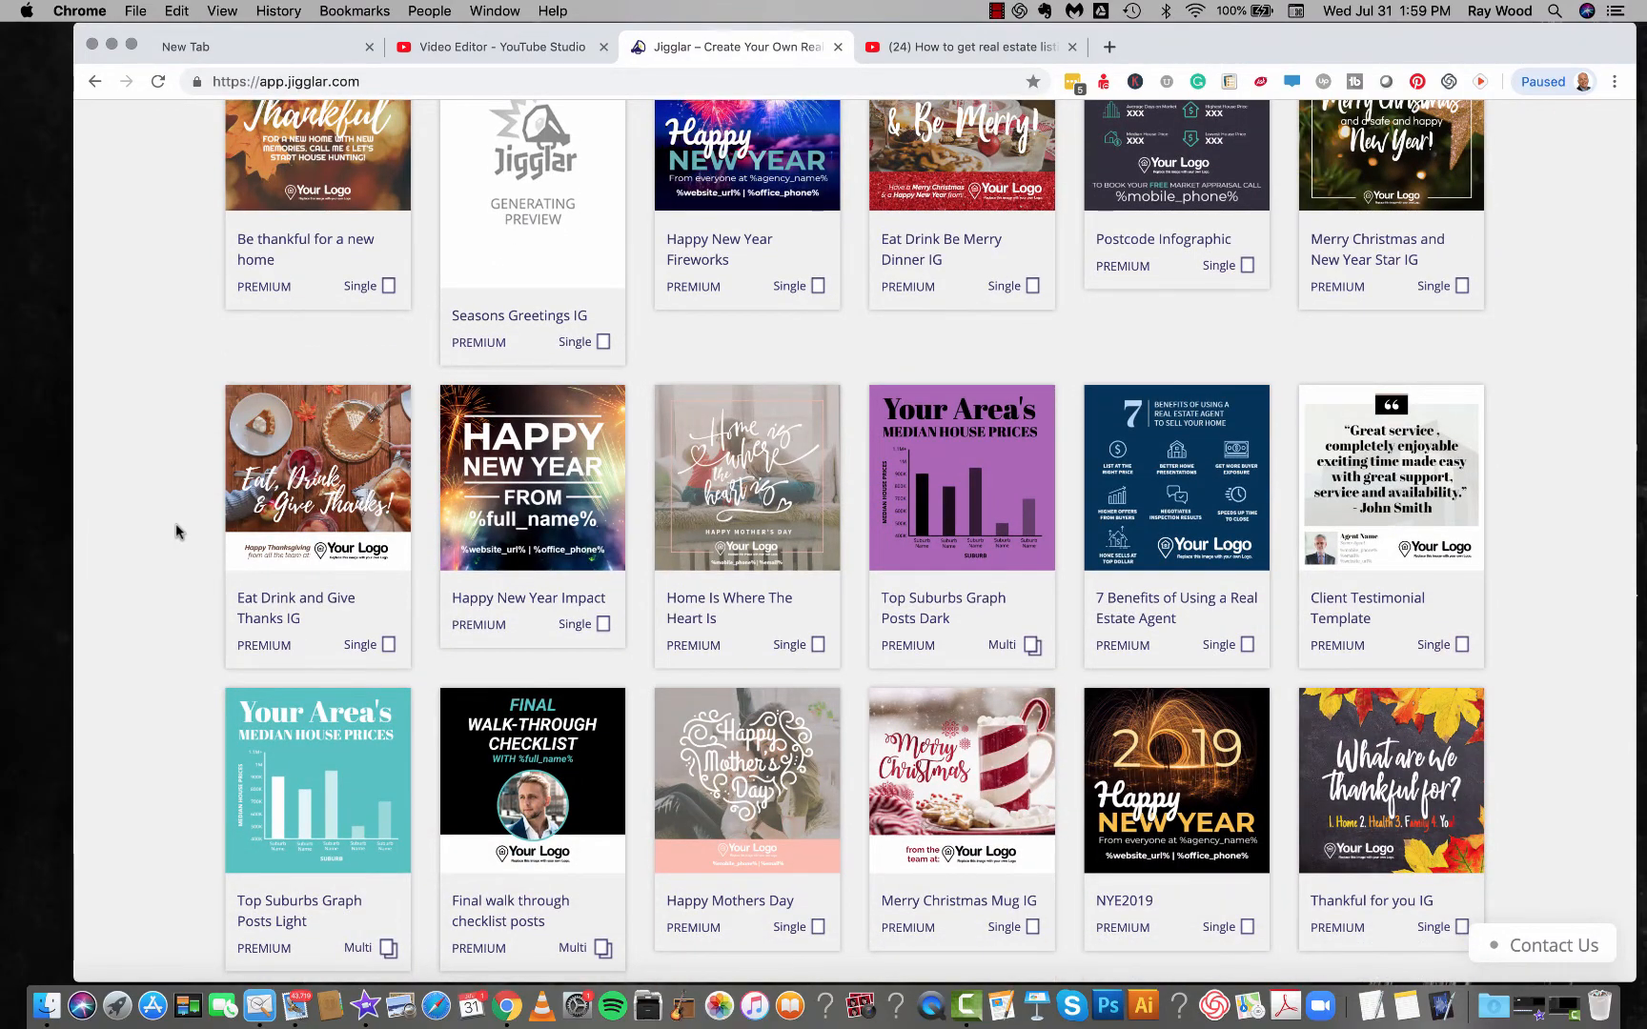
scroll(175, 531, down, 8)
scroll(176, 531, down, 8)
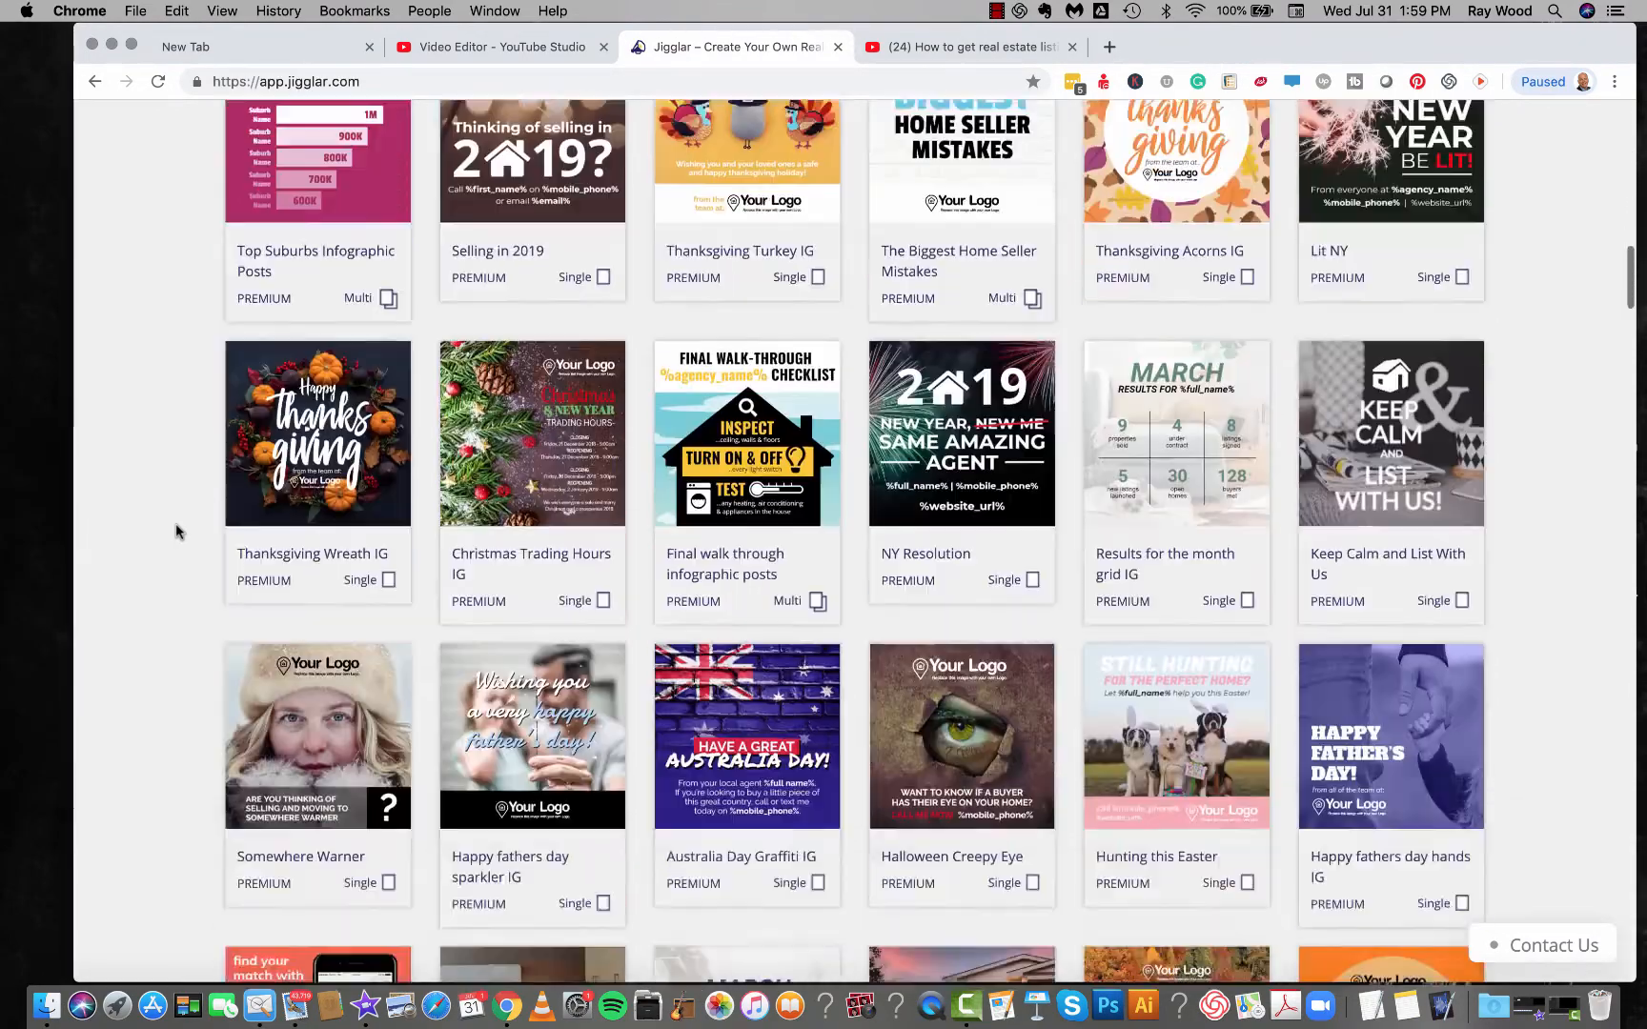
scroll(175, 531, down, 9)
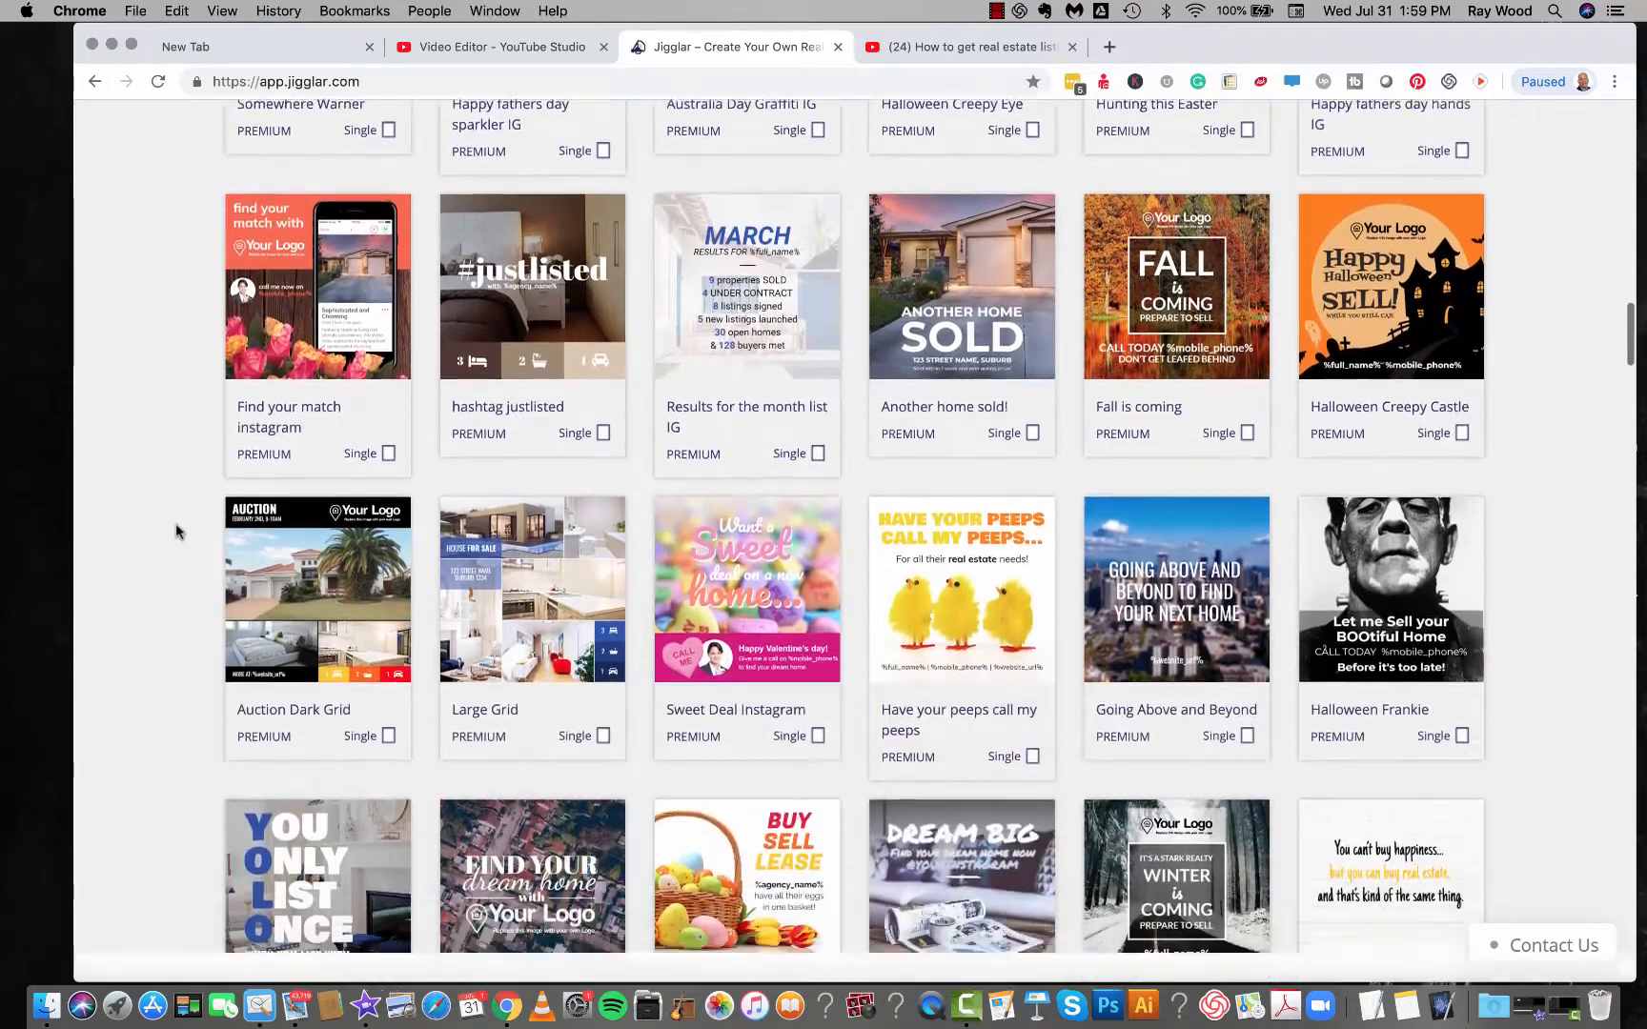
scroll(175, 531, down, 10)
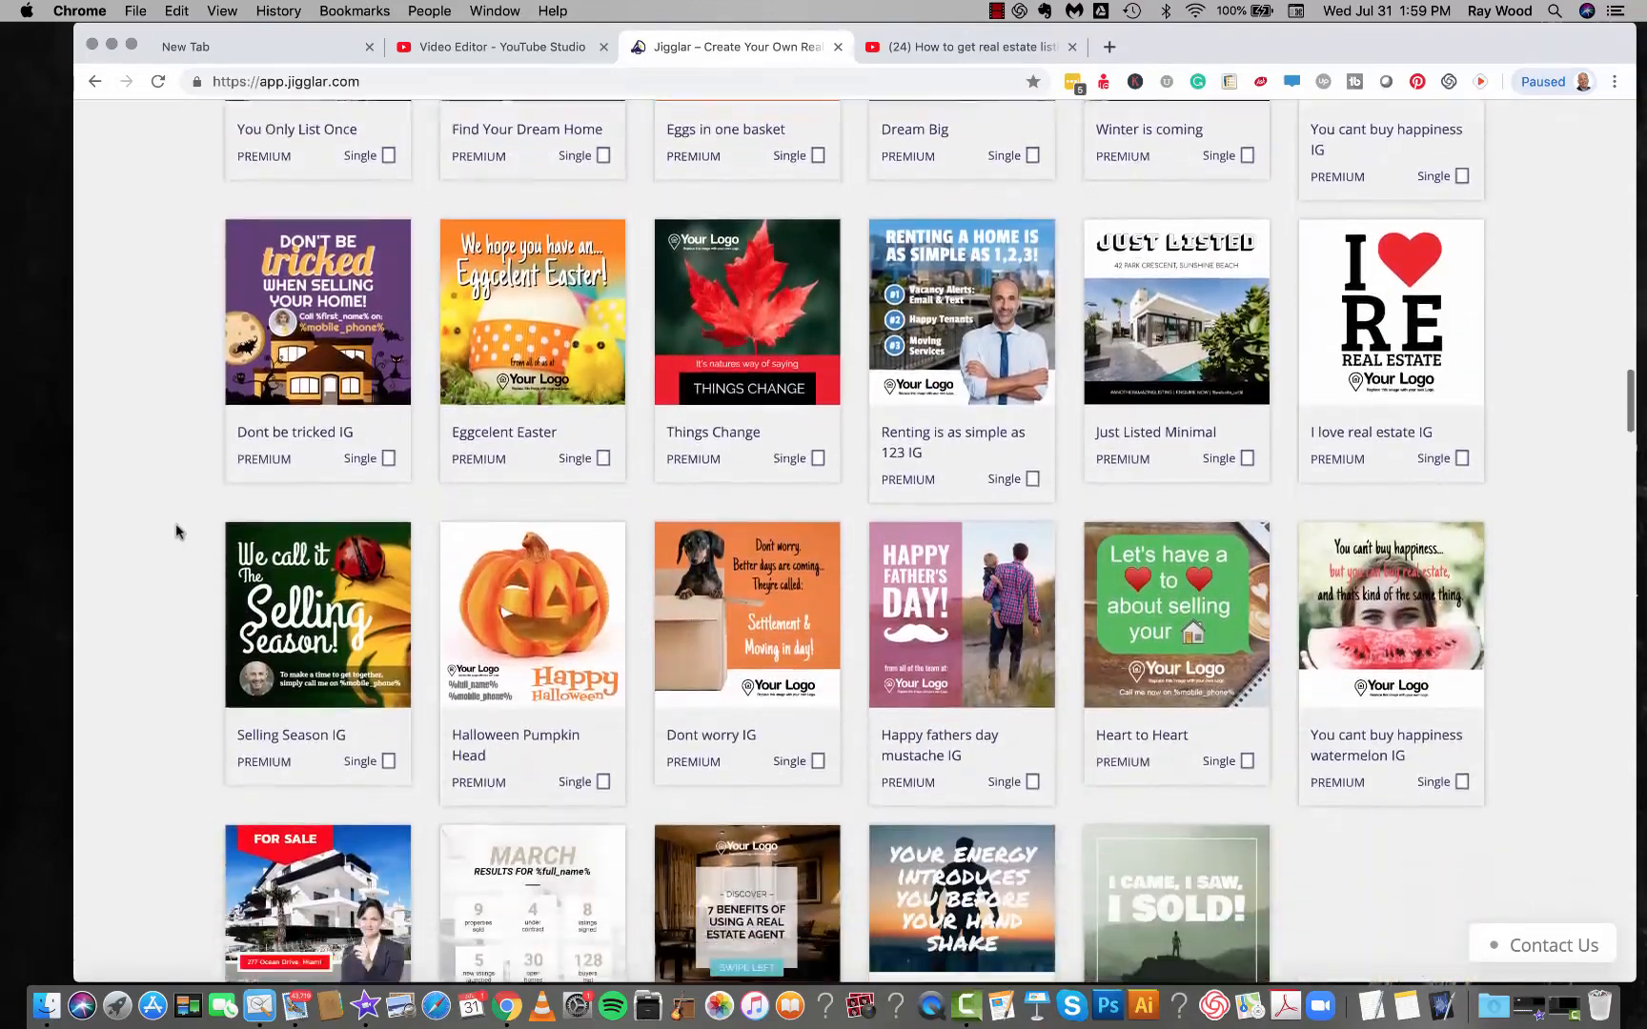
scroll(175, 531, down, 4)
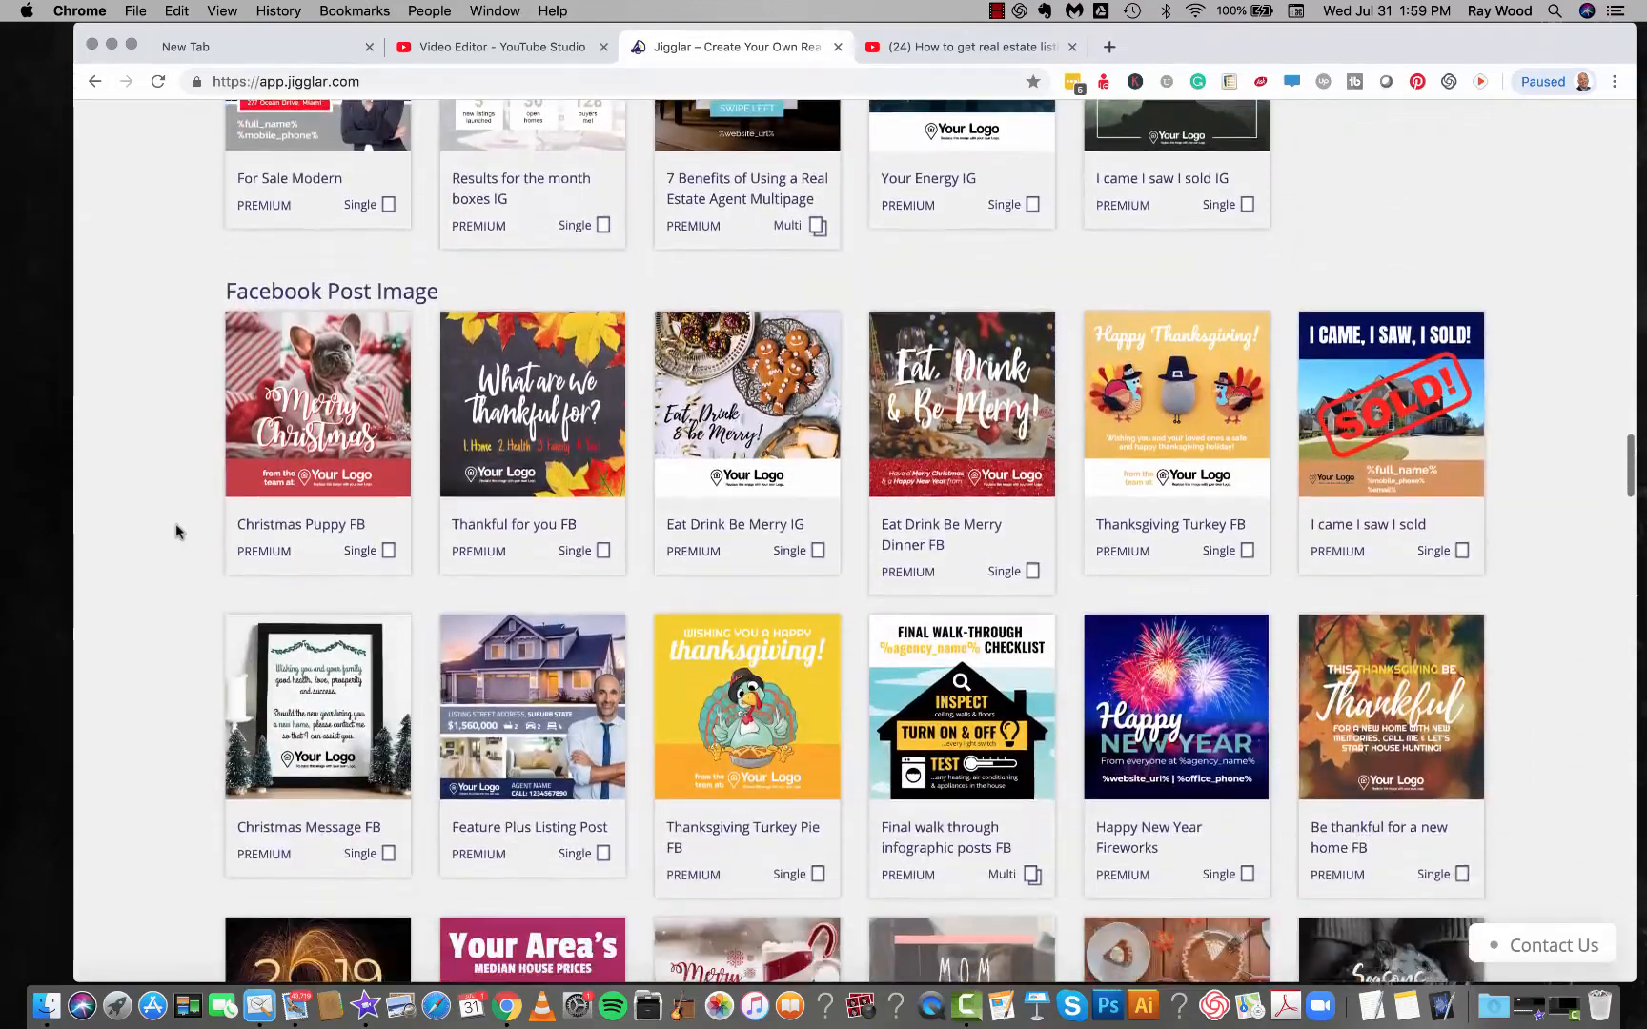
Step: Browse the Facebook Post Image templates, looking over the holiday, Property Just Listed V2, For Sale V1 and Agent Profile V2 designs
scroll(670, 329, down, 9)
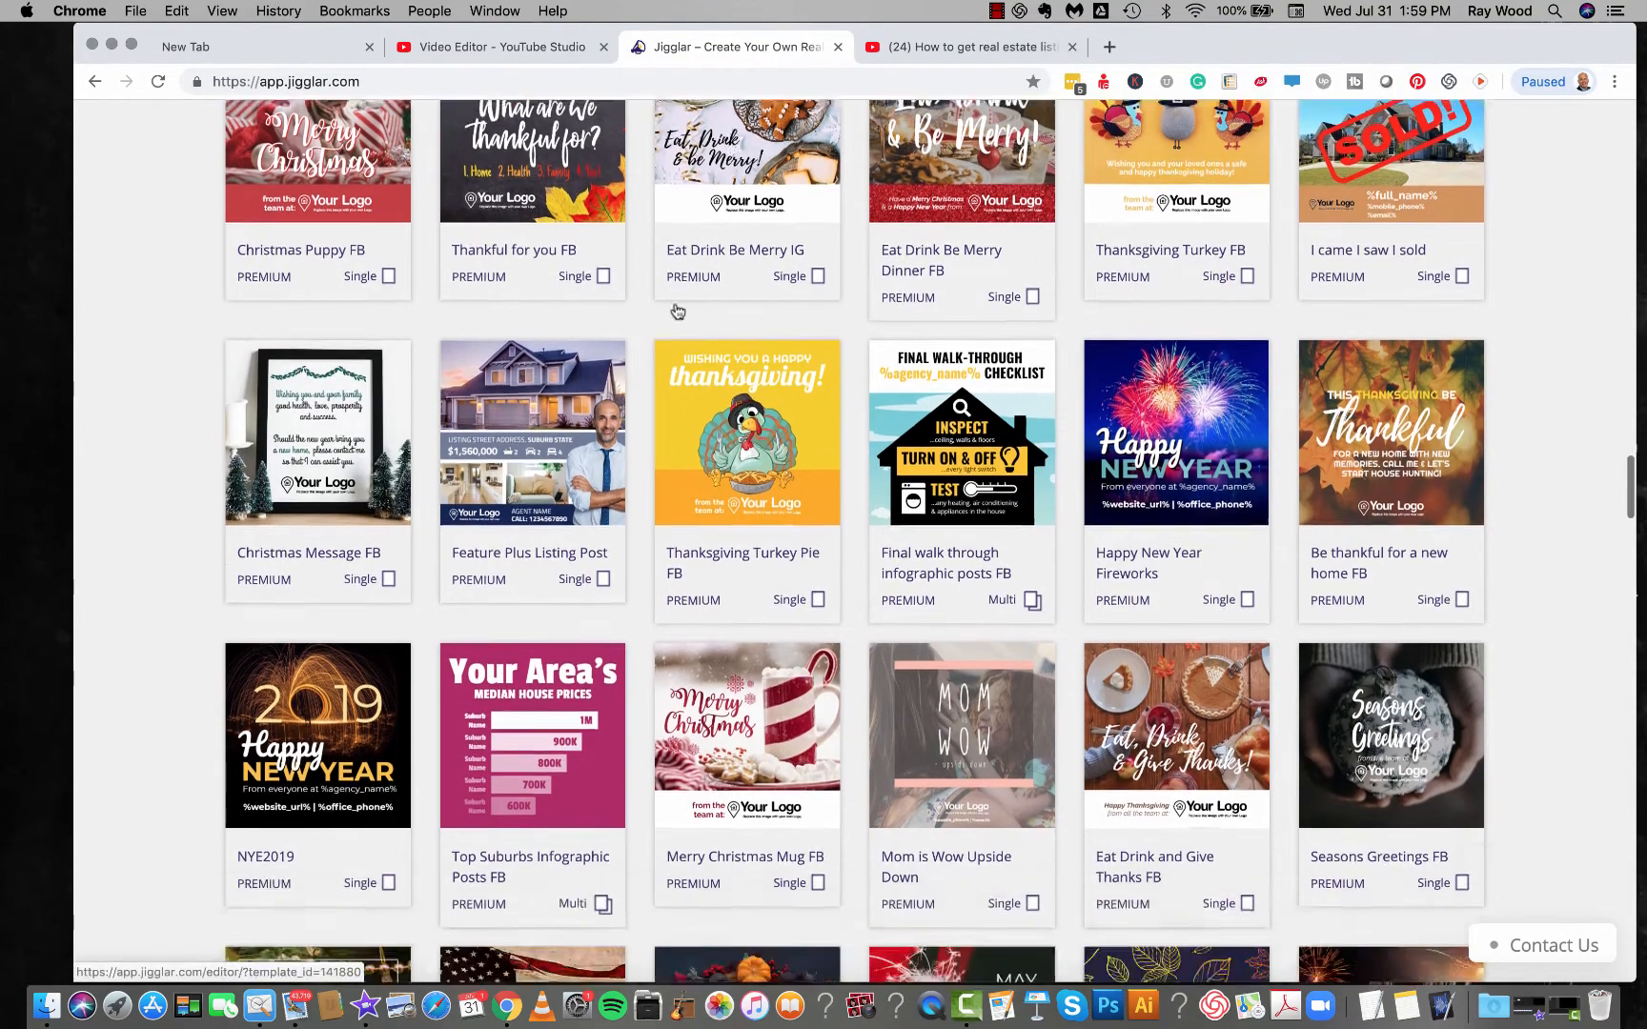
scroll(677, 311, down, 4)
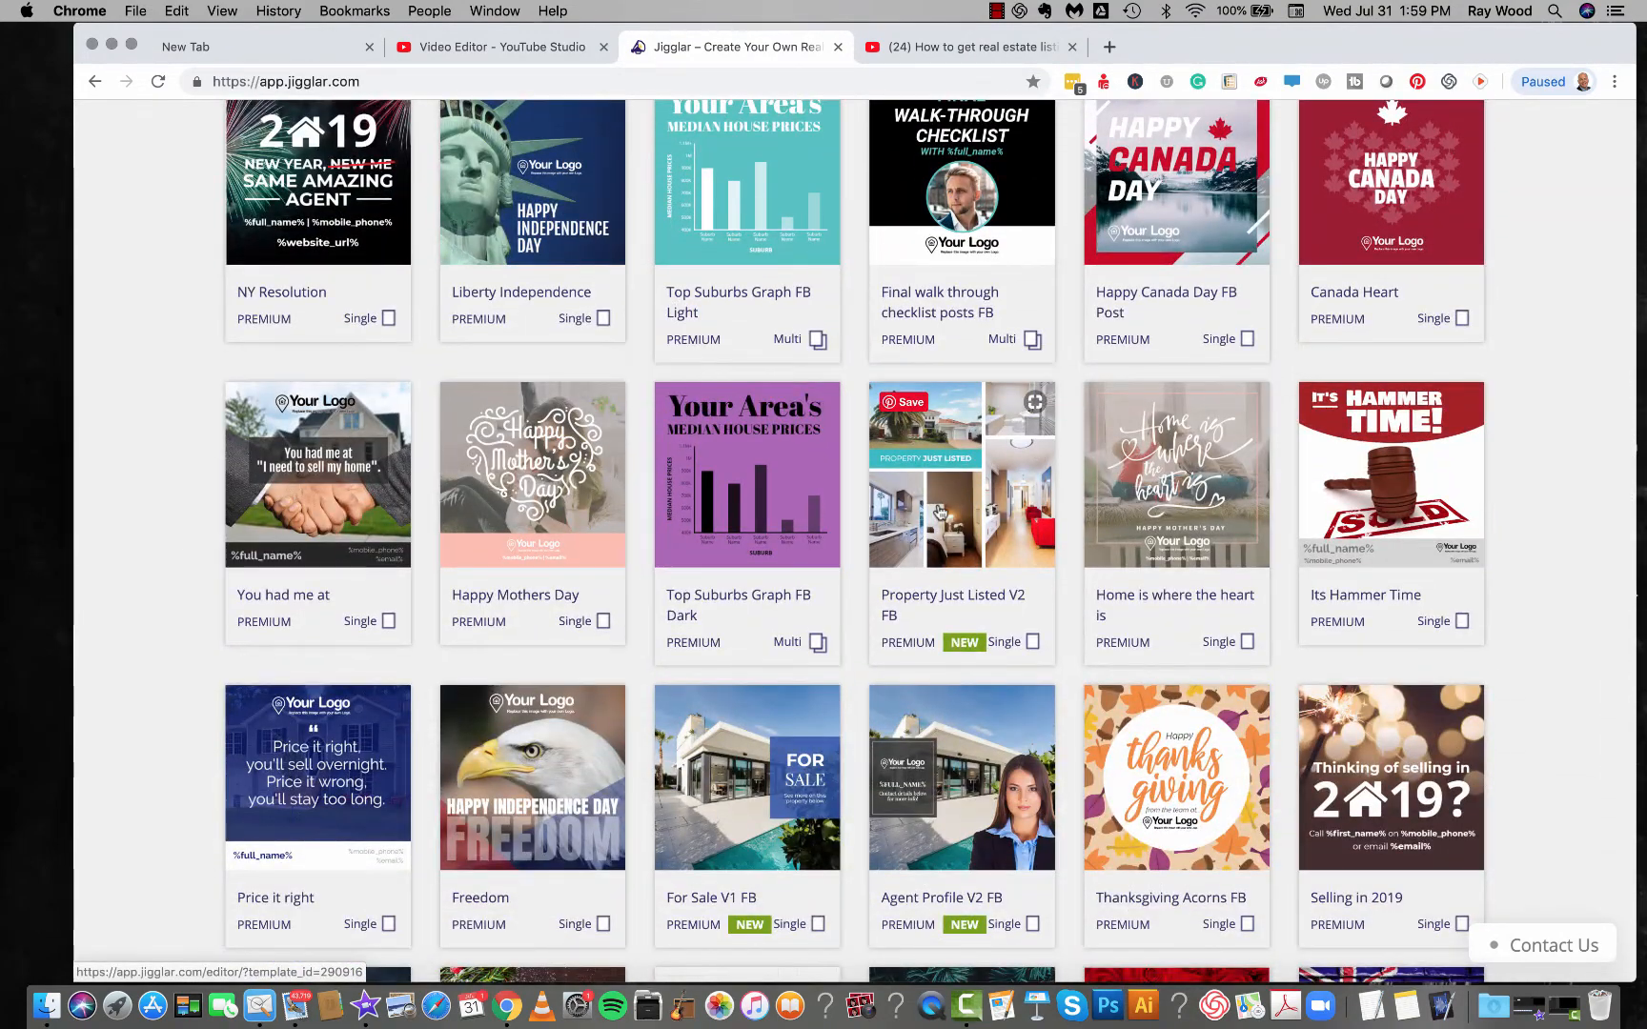
scroll(943, 505, down, 1)
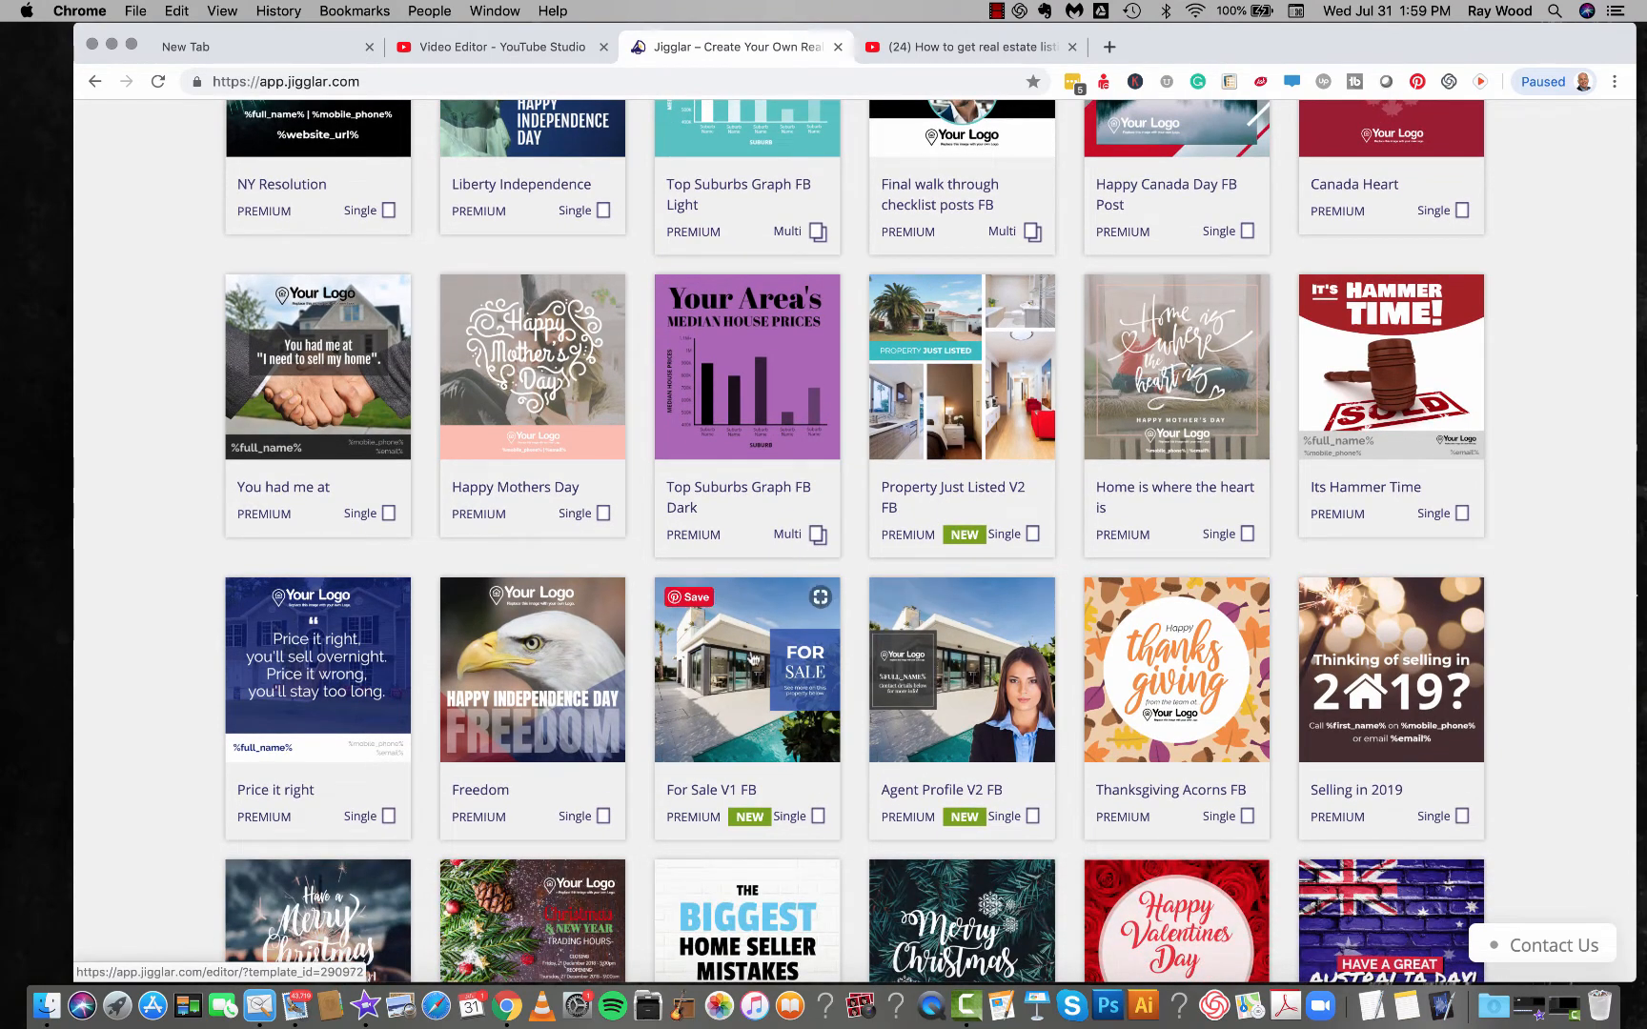
scroll(805, 658, down, 2)
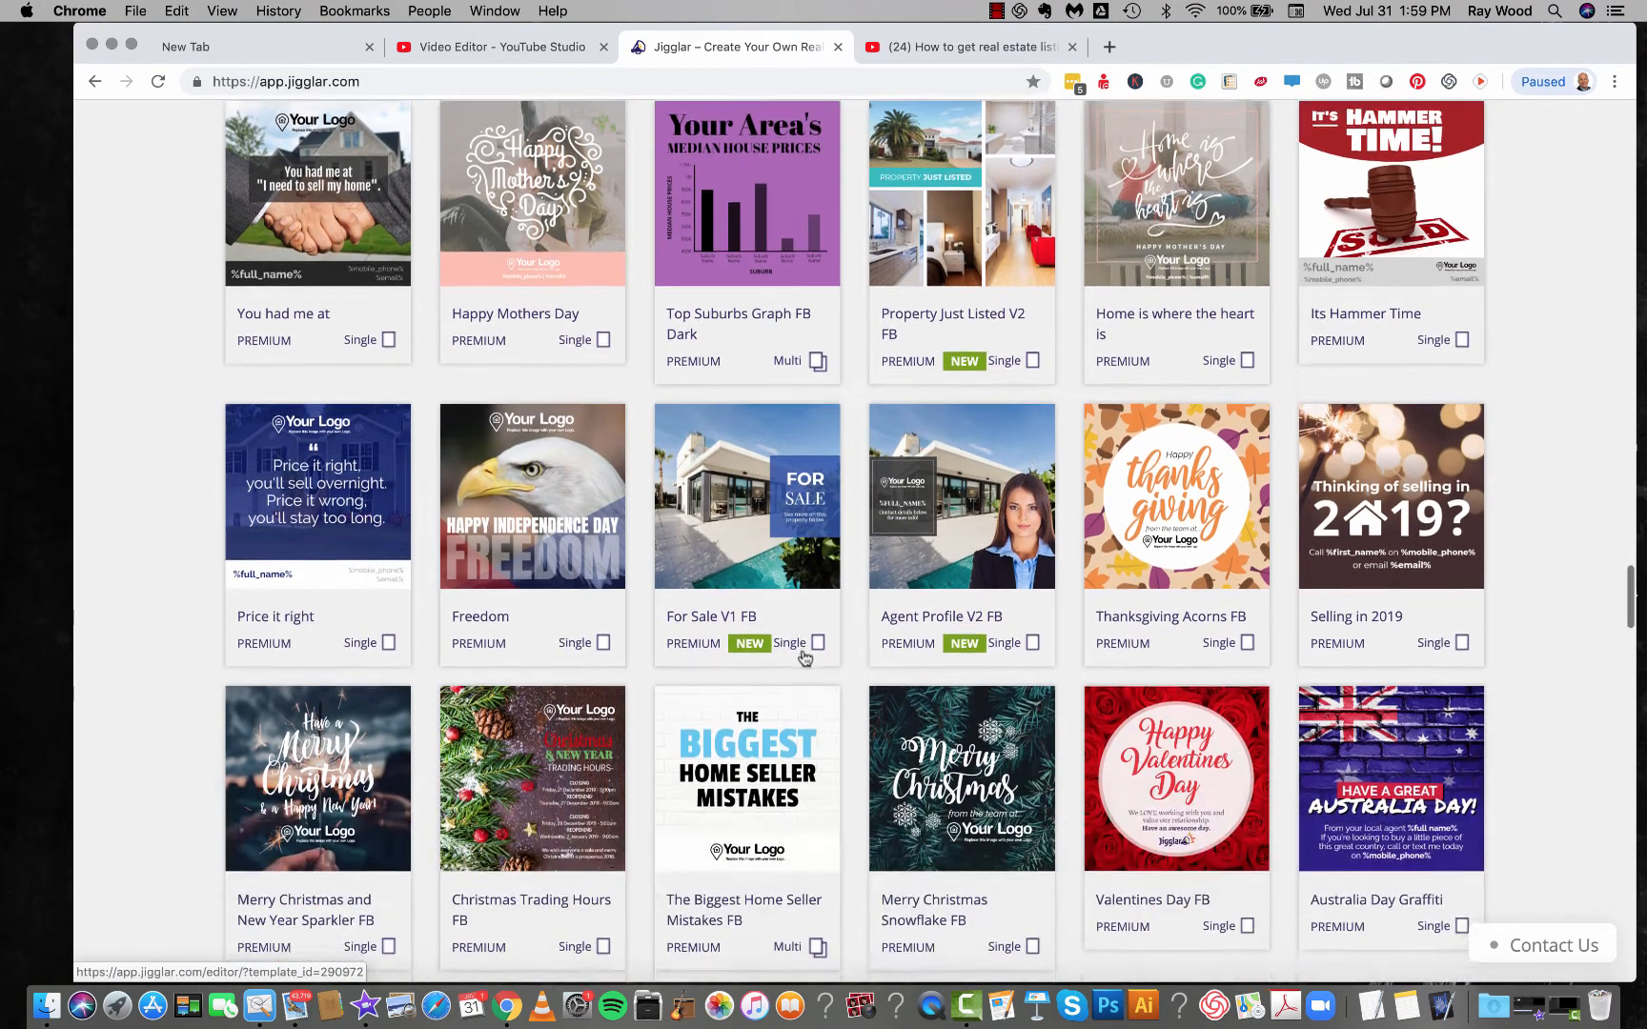
scroll(803, 656, up, 4)
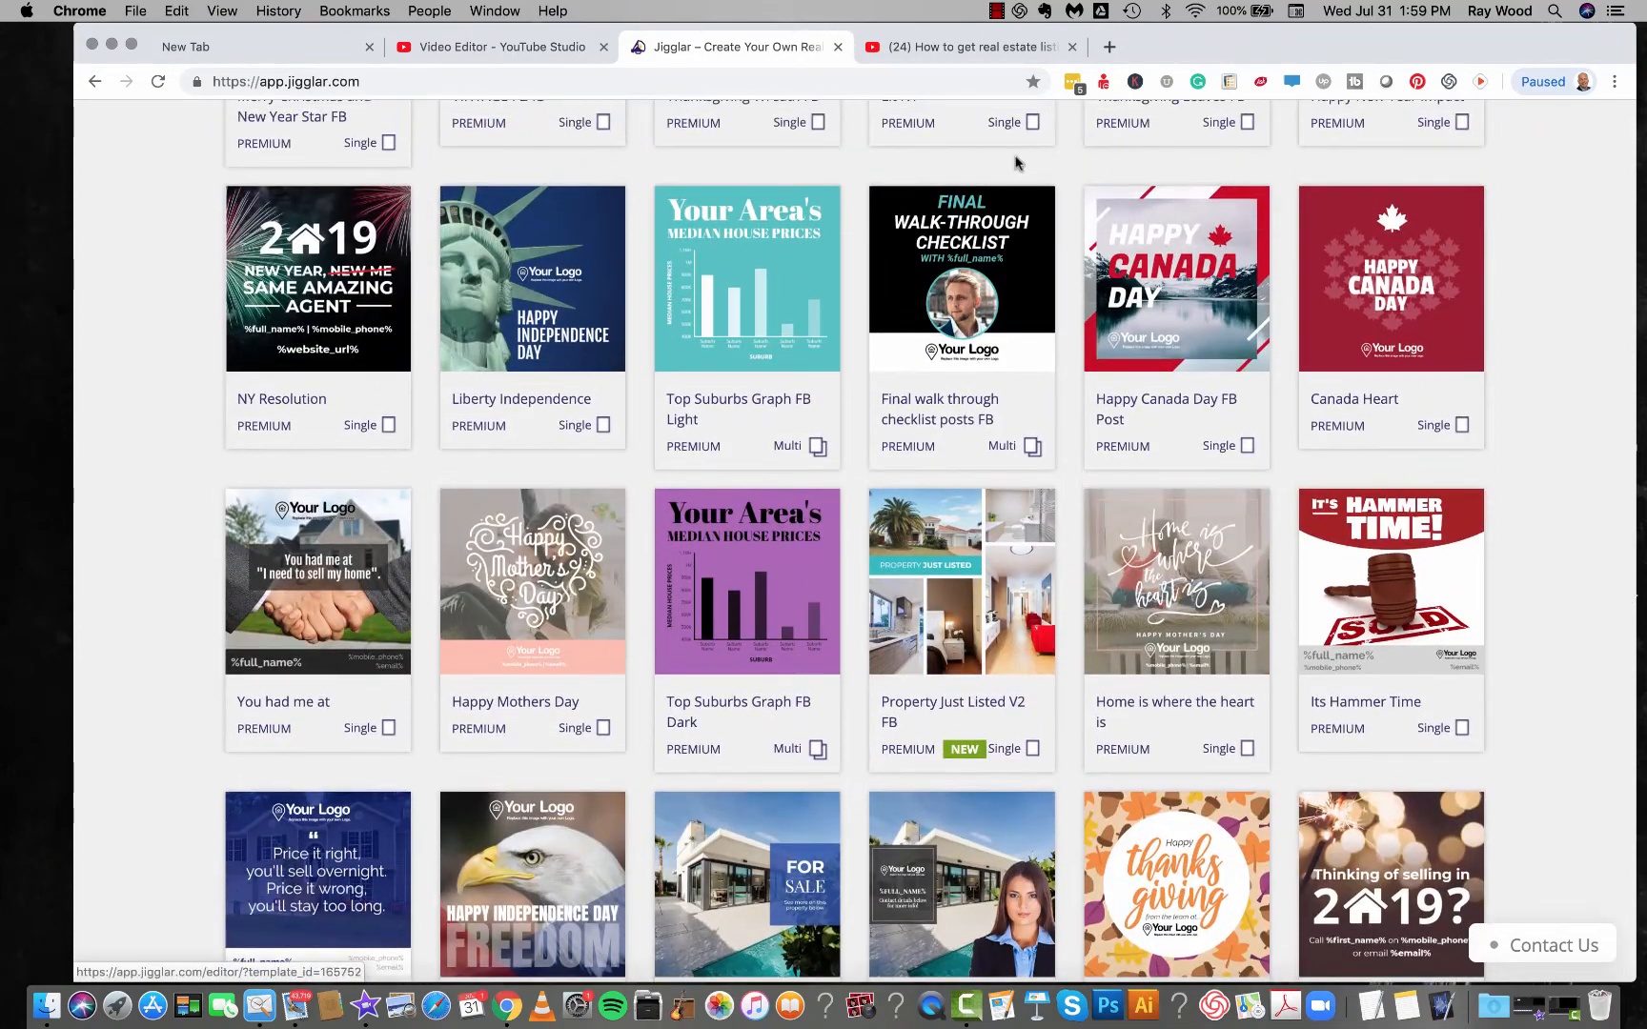
Step: Search Google for "facebook post checker" in a new browser tab and open Facebook's Text Overlay Tool
click(1112, 48)
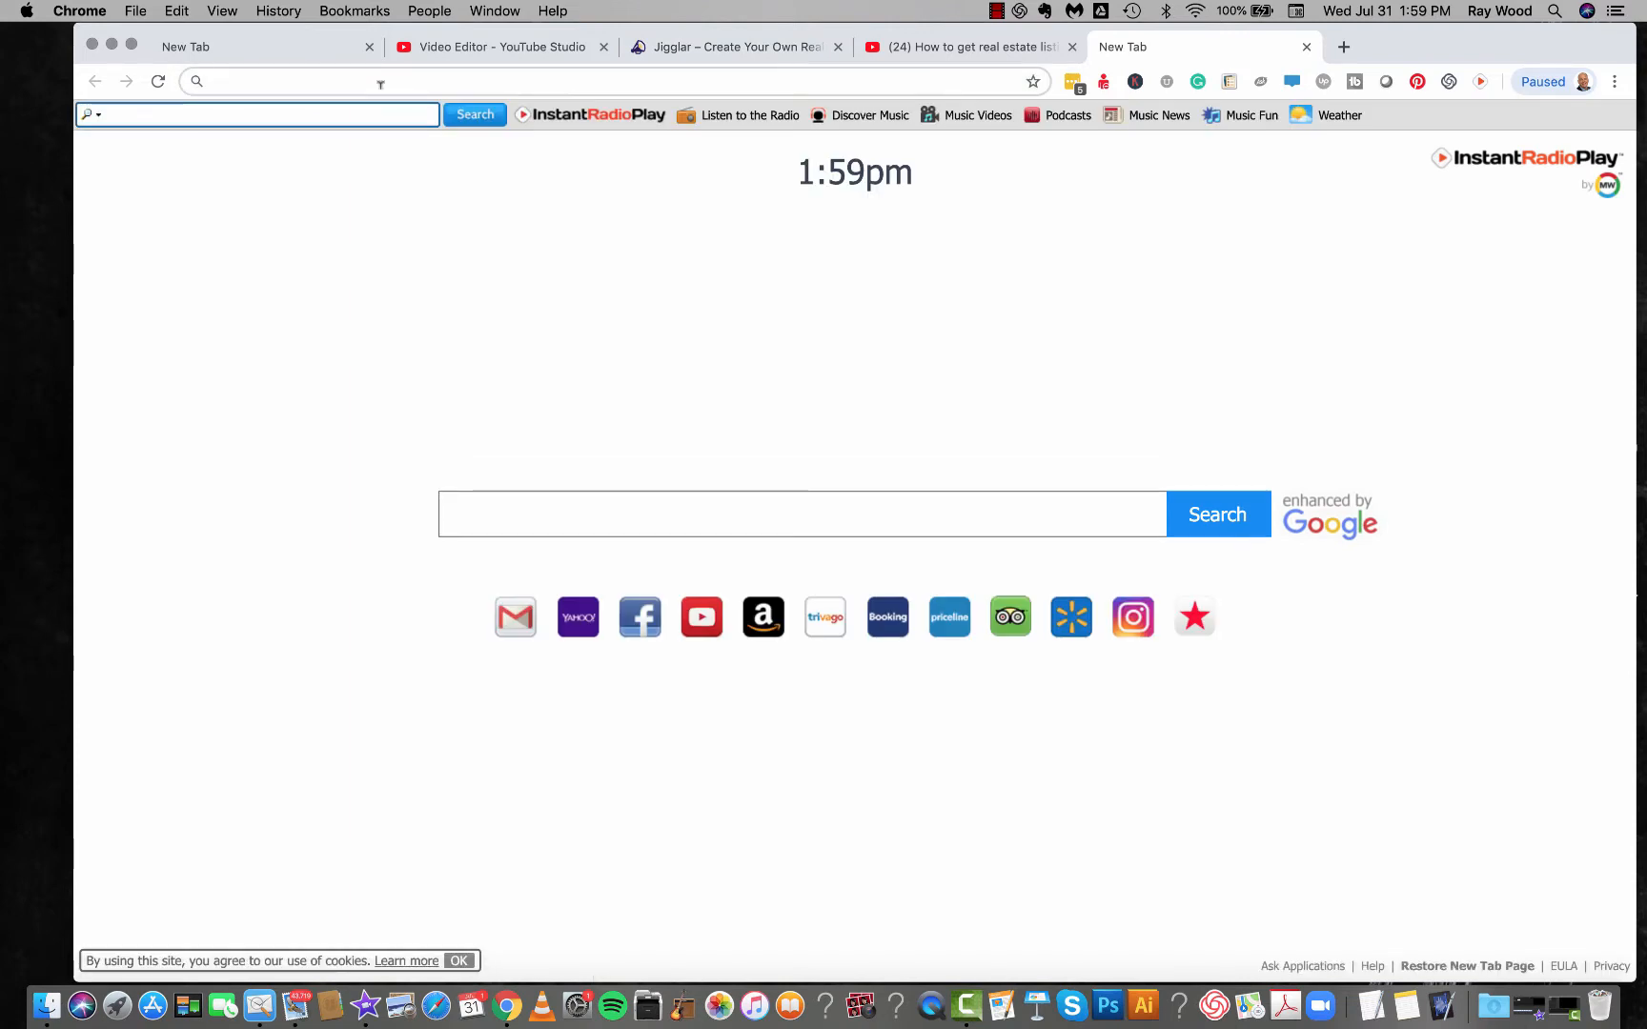
text(google.com)
key(Return)
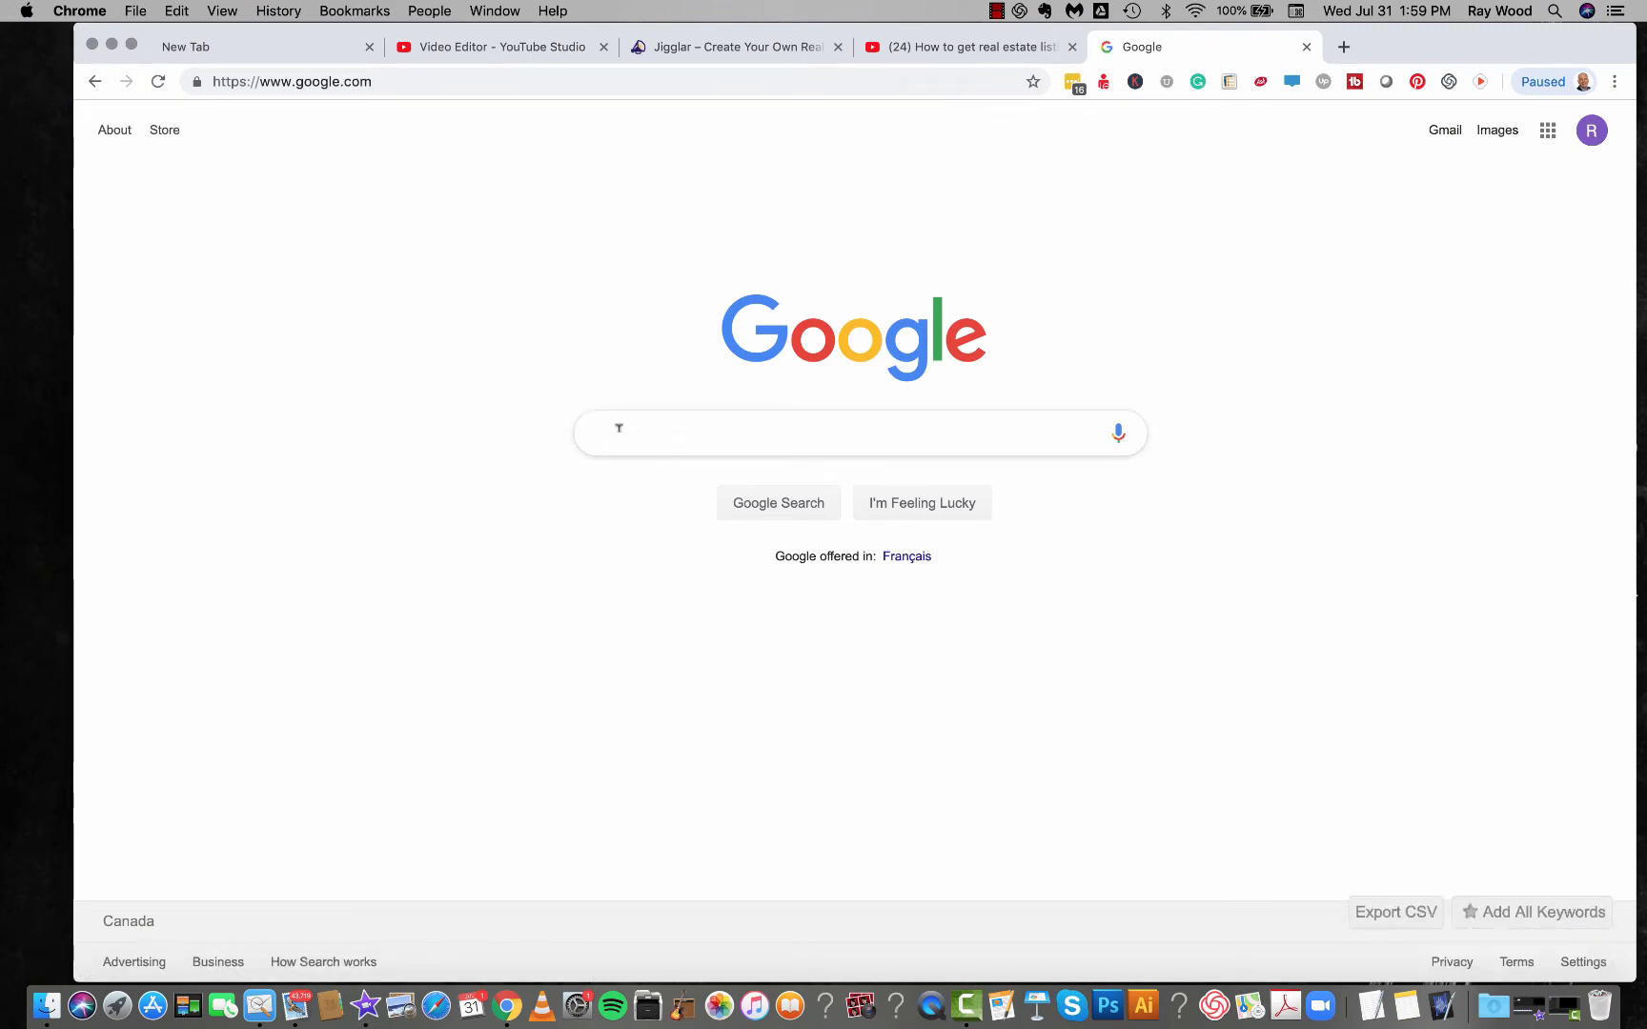
text(facebook )
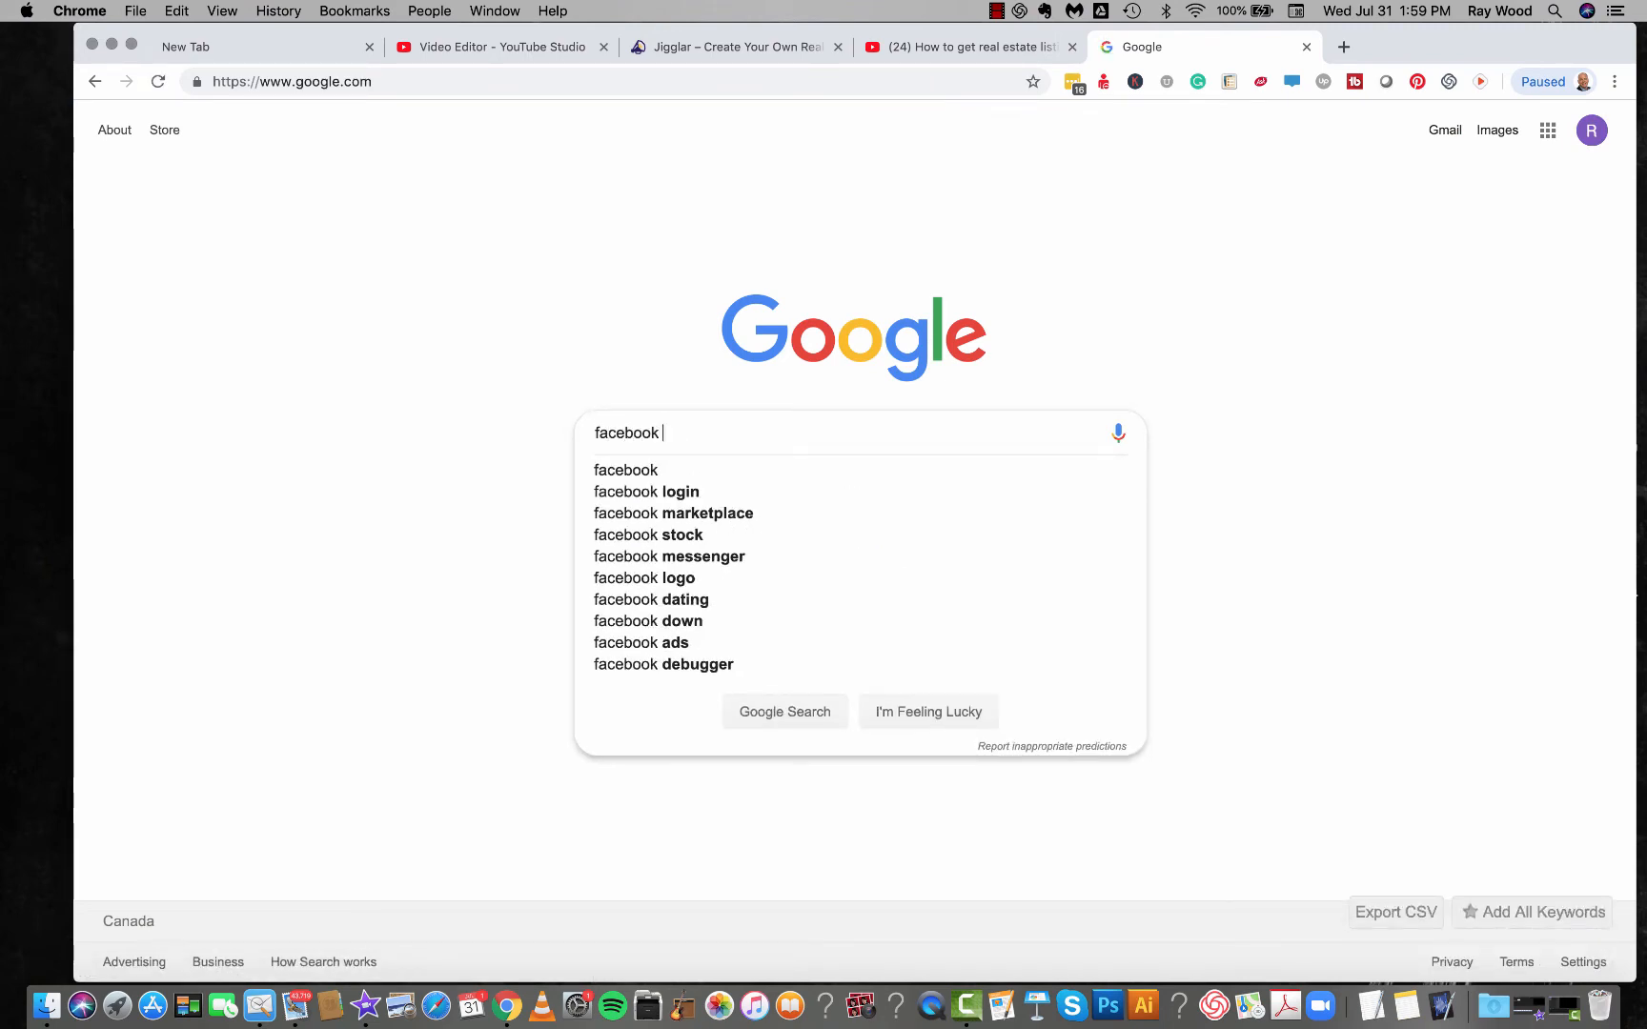
text(po)
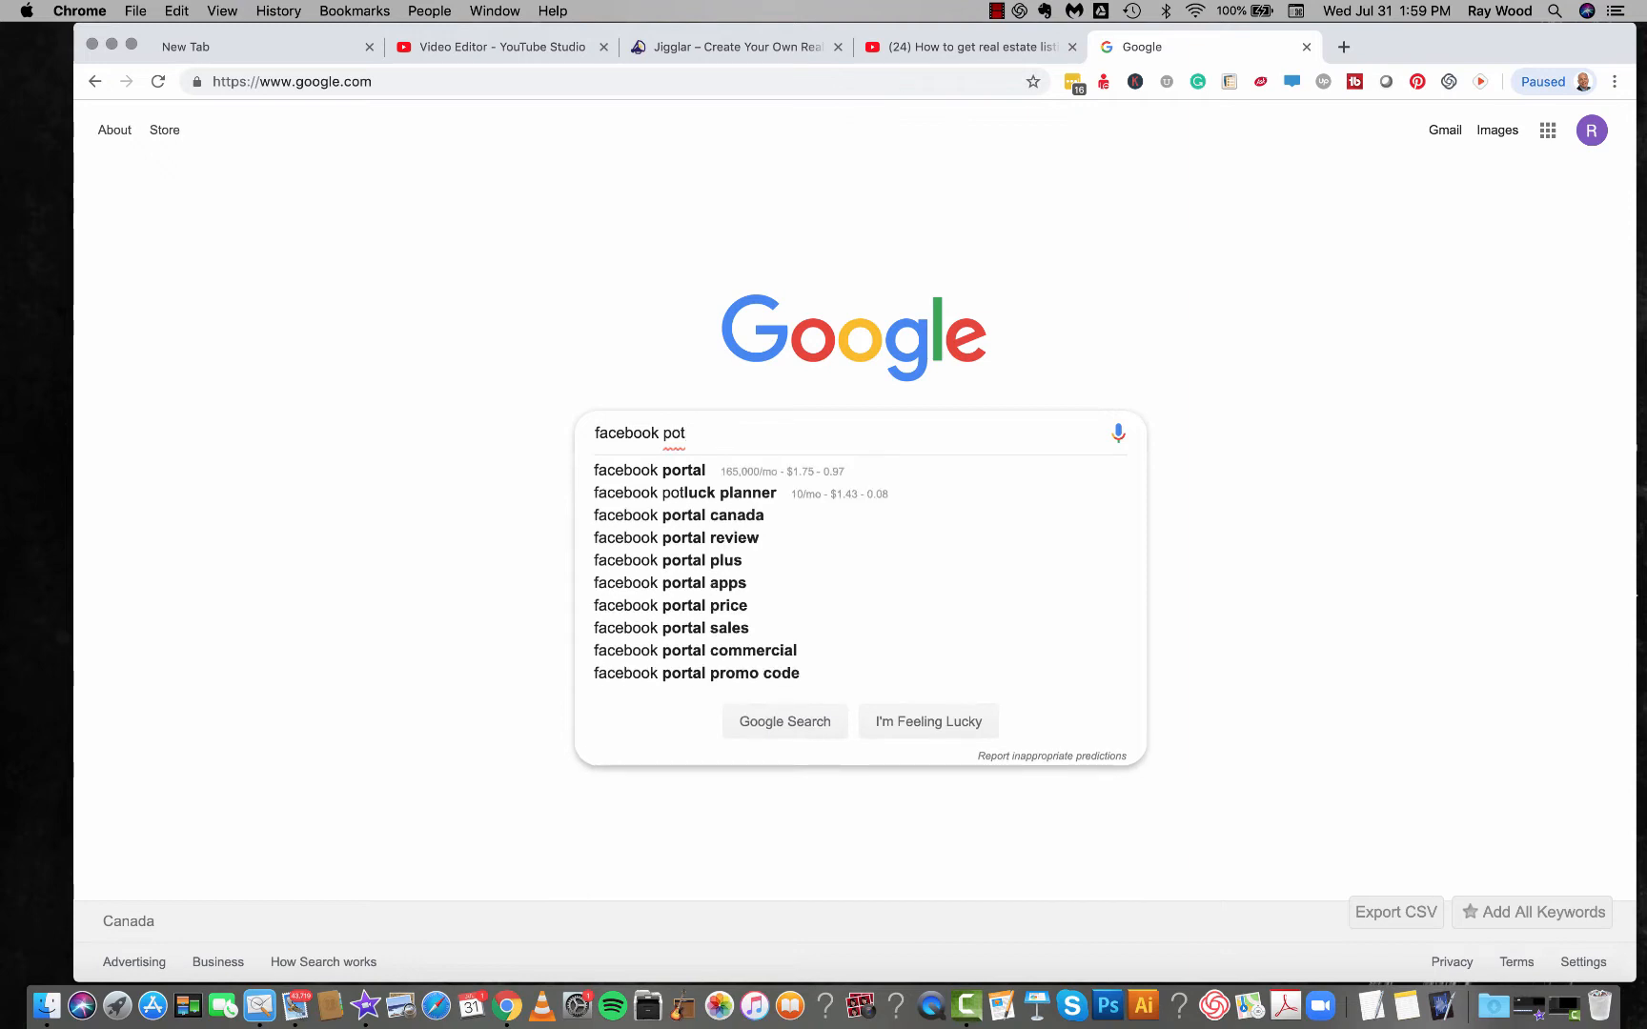
text(st check)
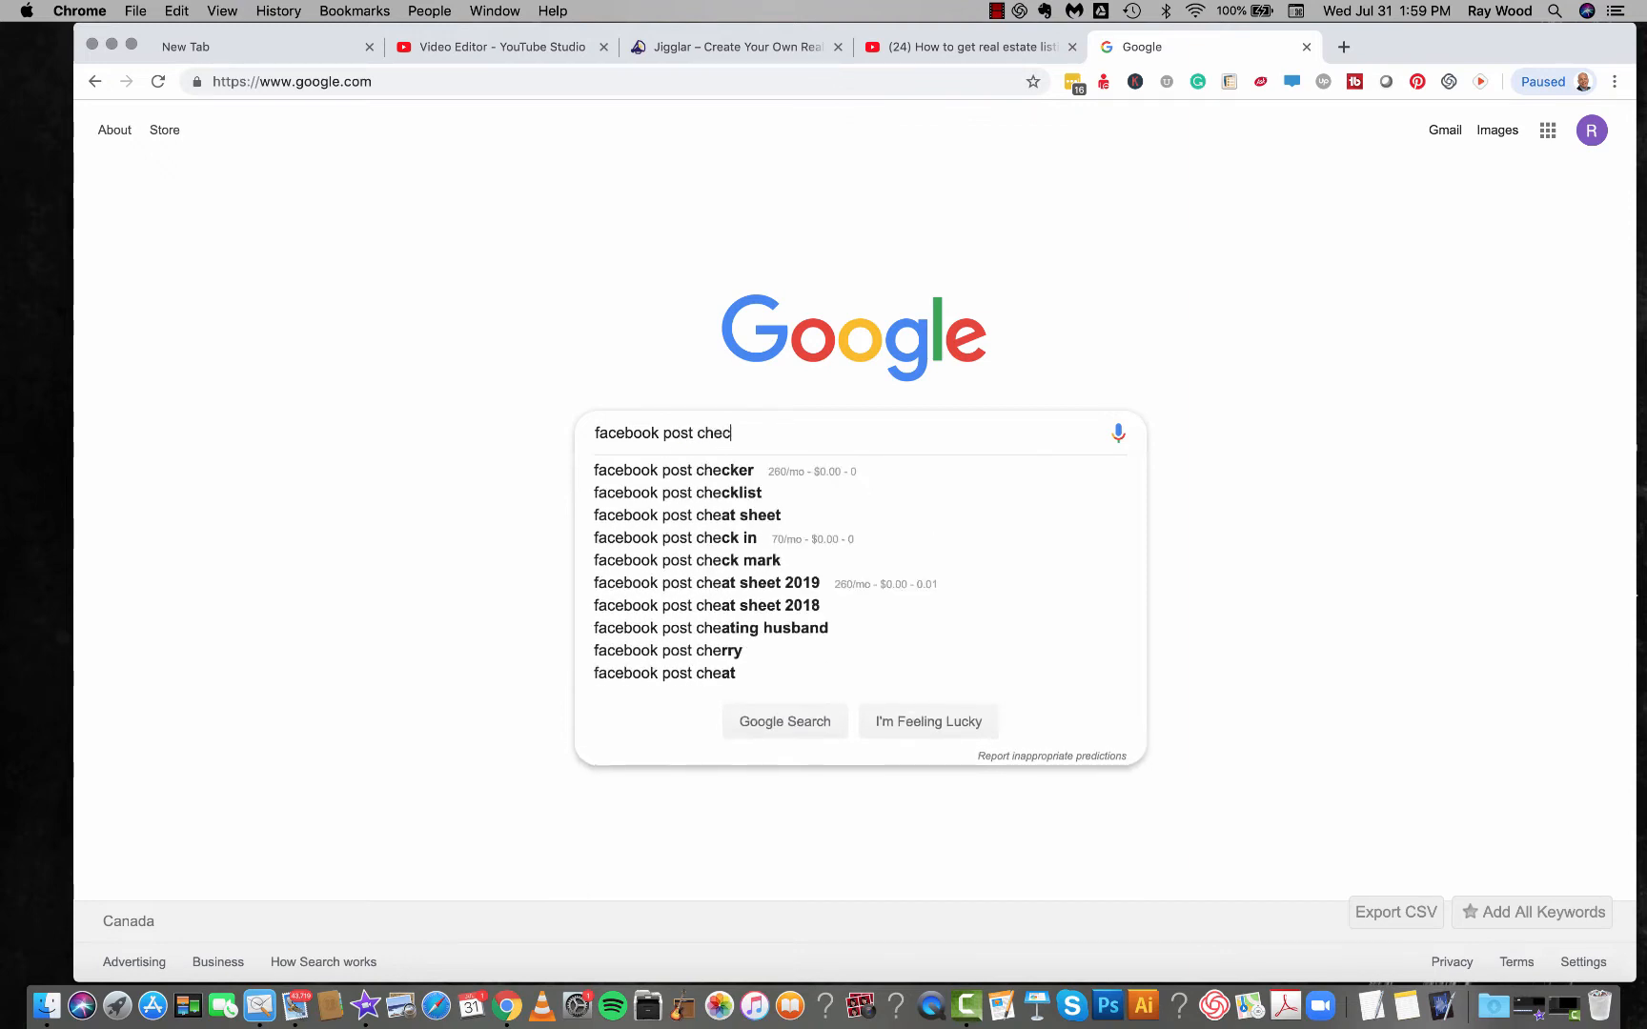
click(666, 471)
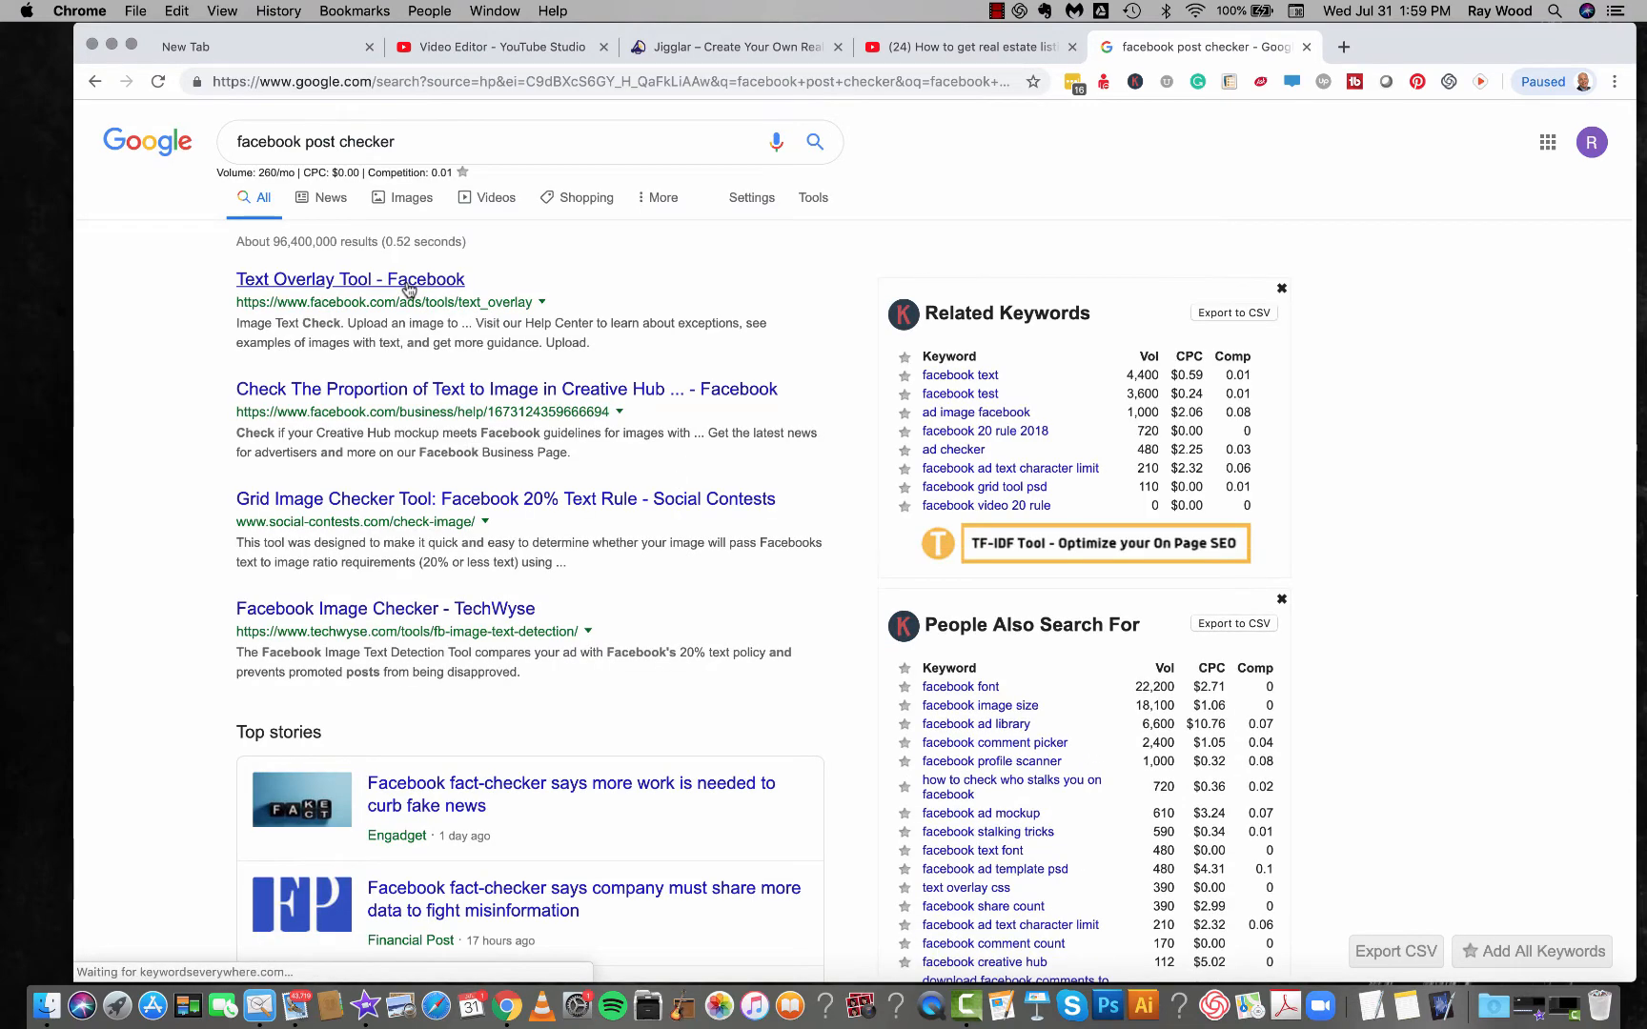
click(408, 287)
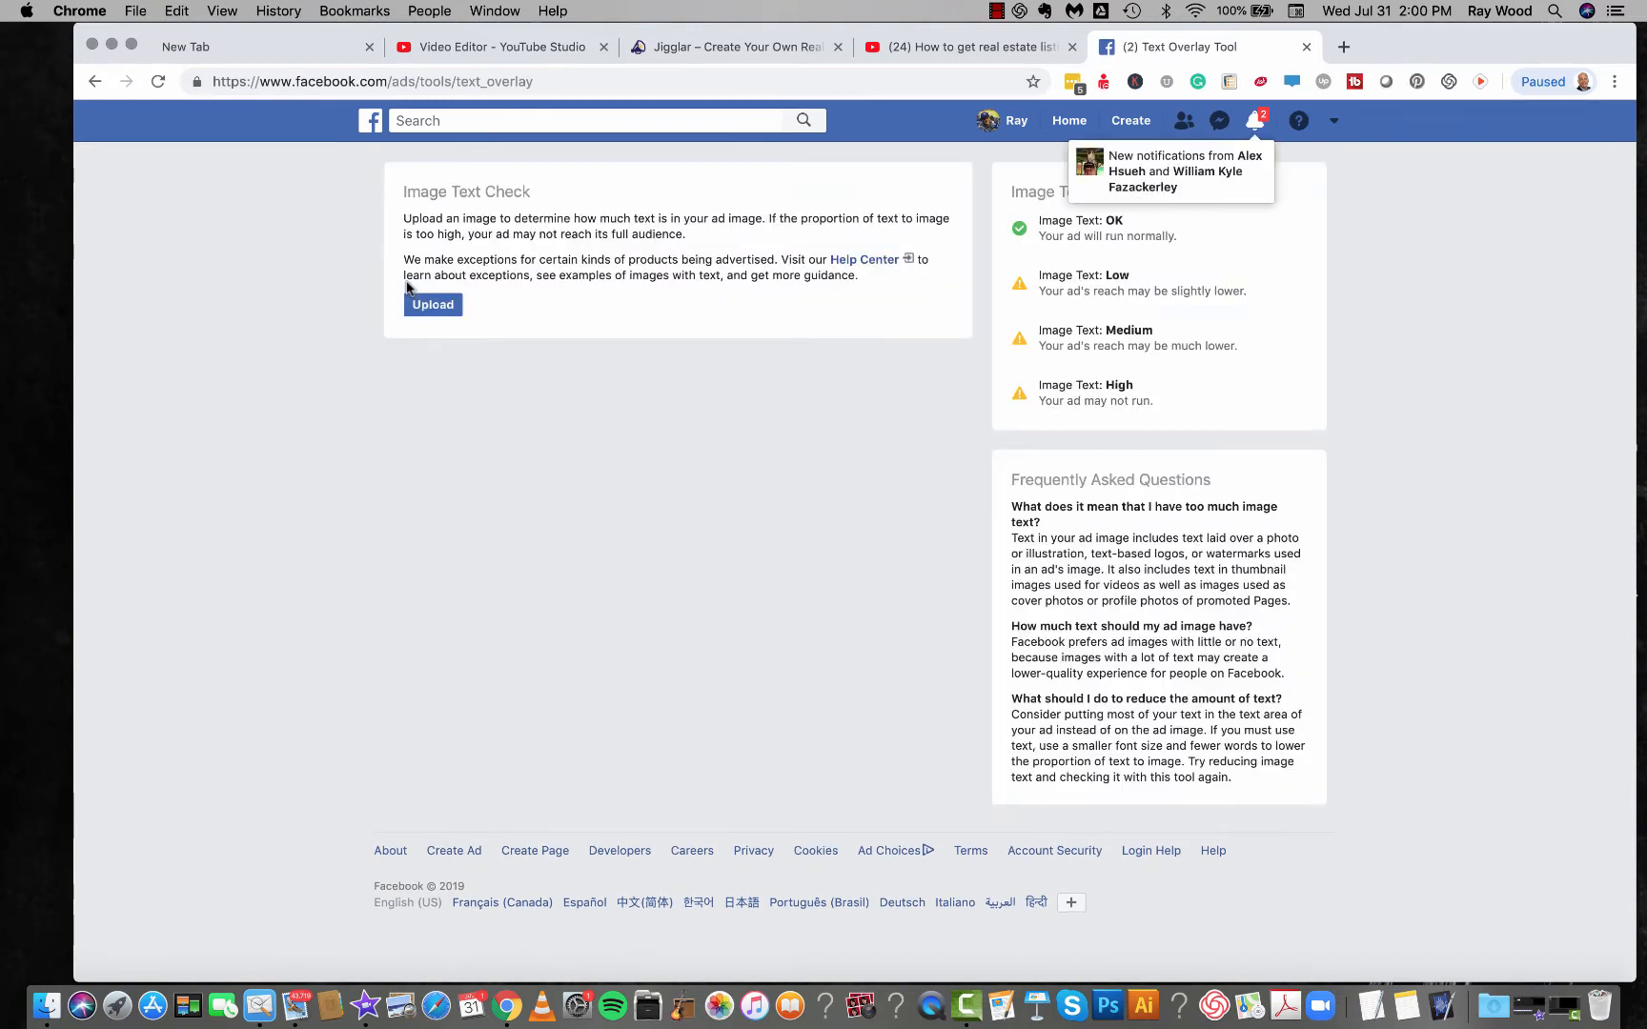
Step: Examine the Text Overlay Tool's web address and its Low, High and Medium image text ratings
click(561, 81)
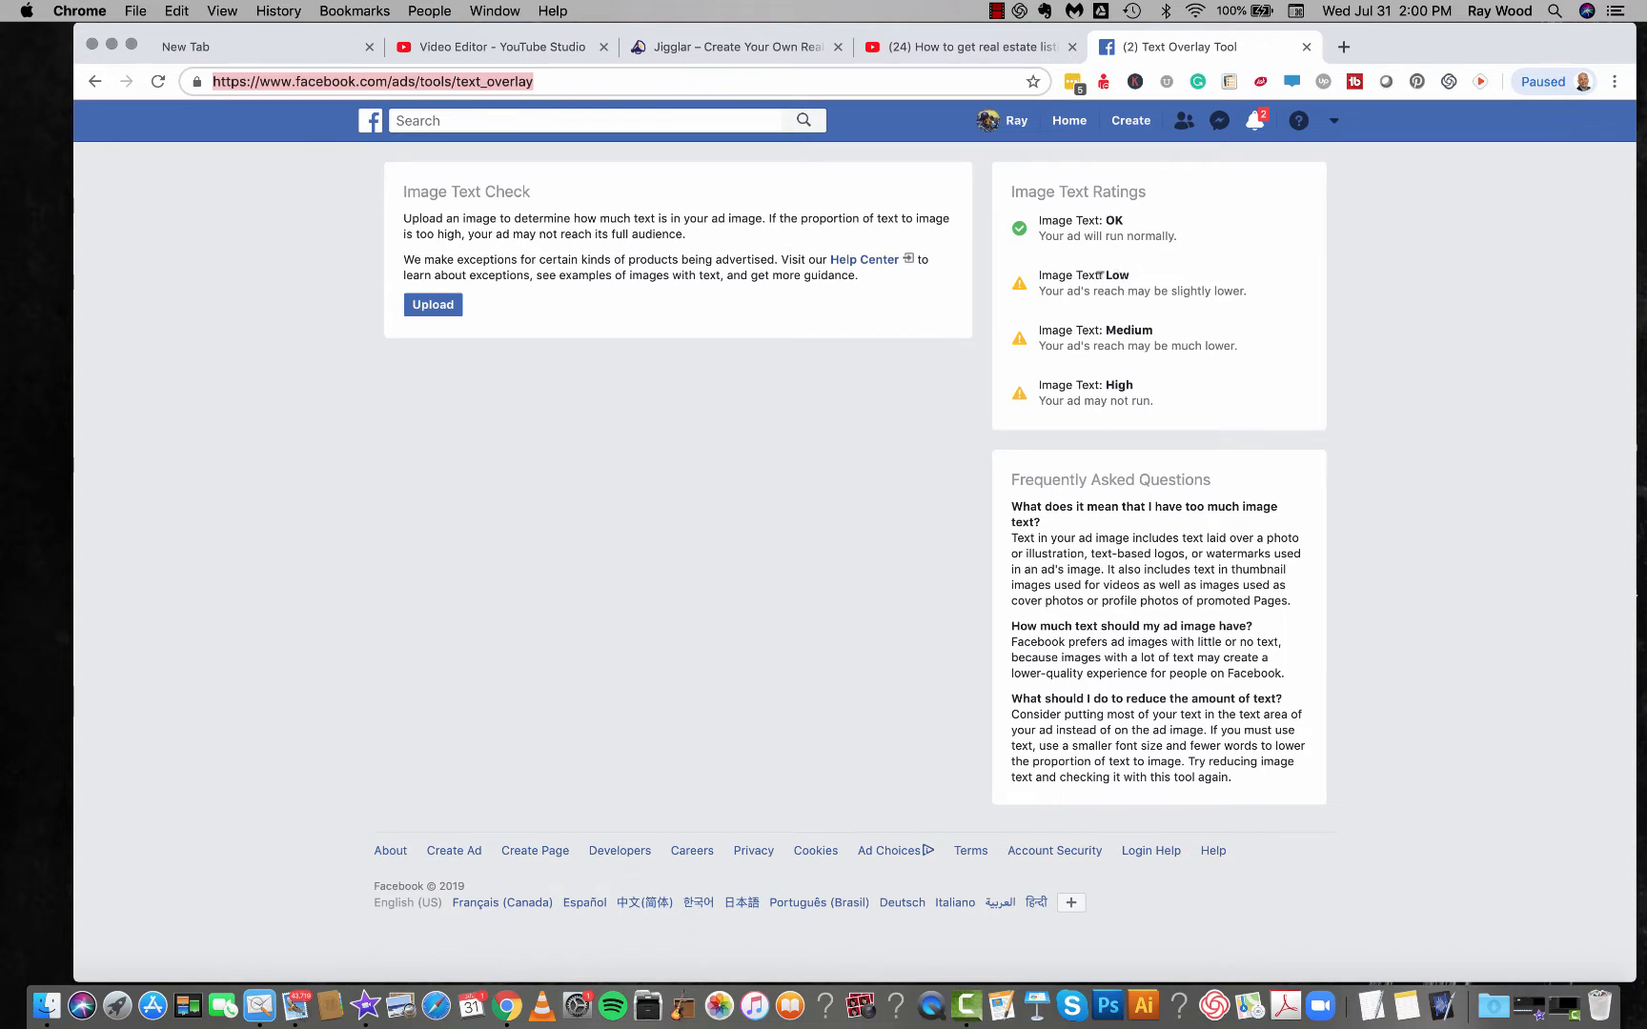
drag(1037, 276, 1237, 290)
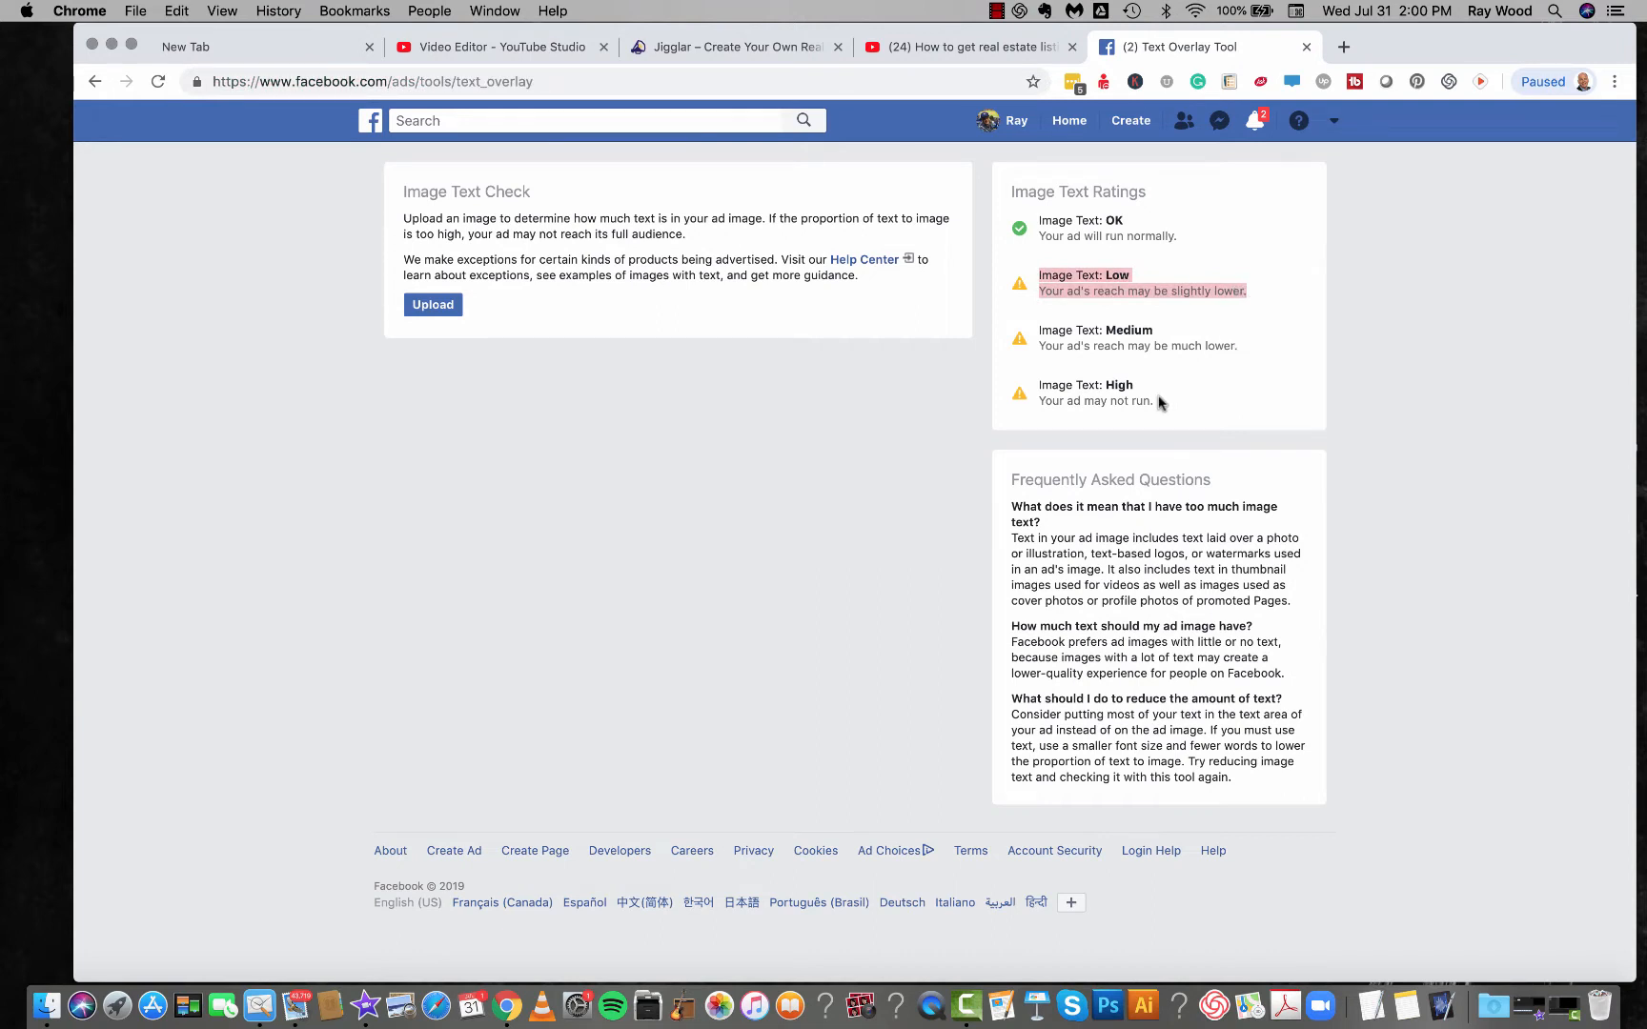
drag(1157, 401, 1034, 381)
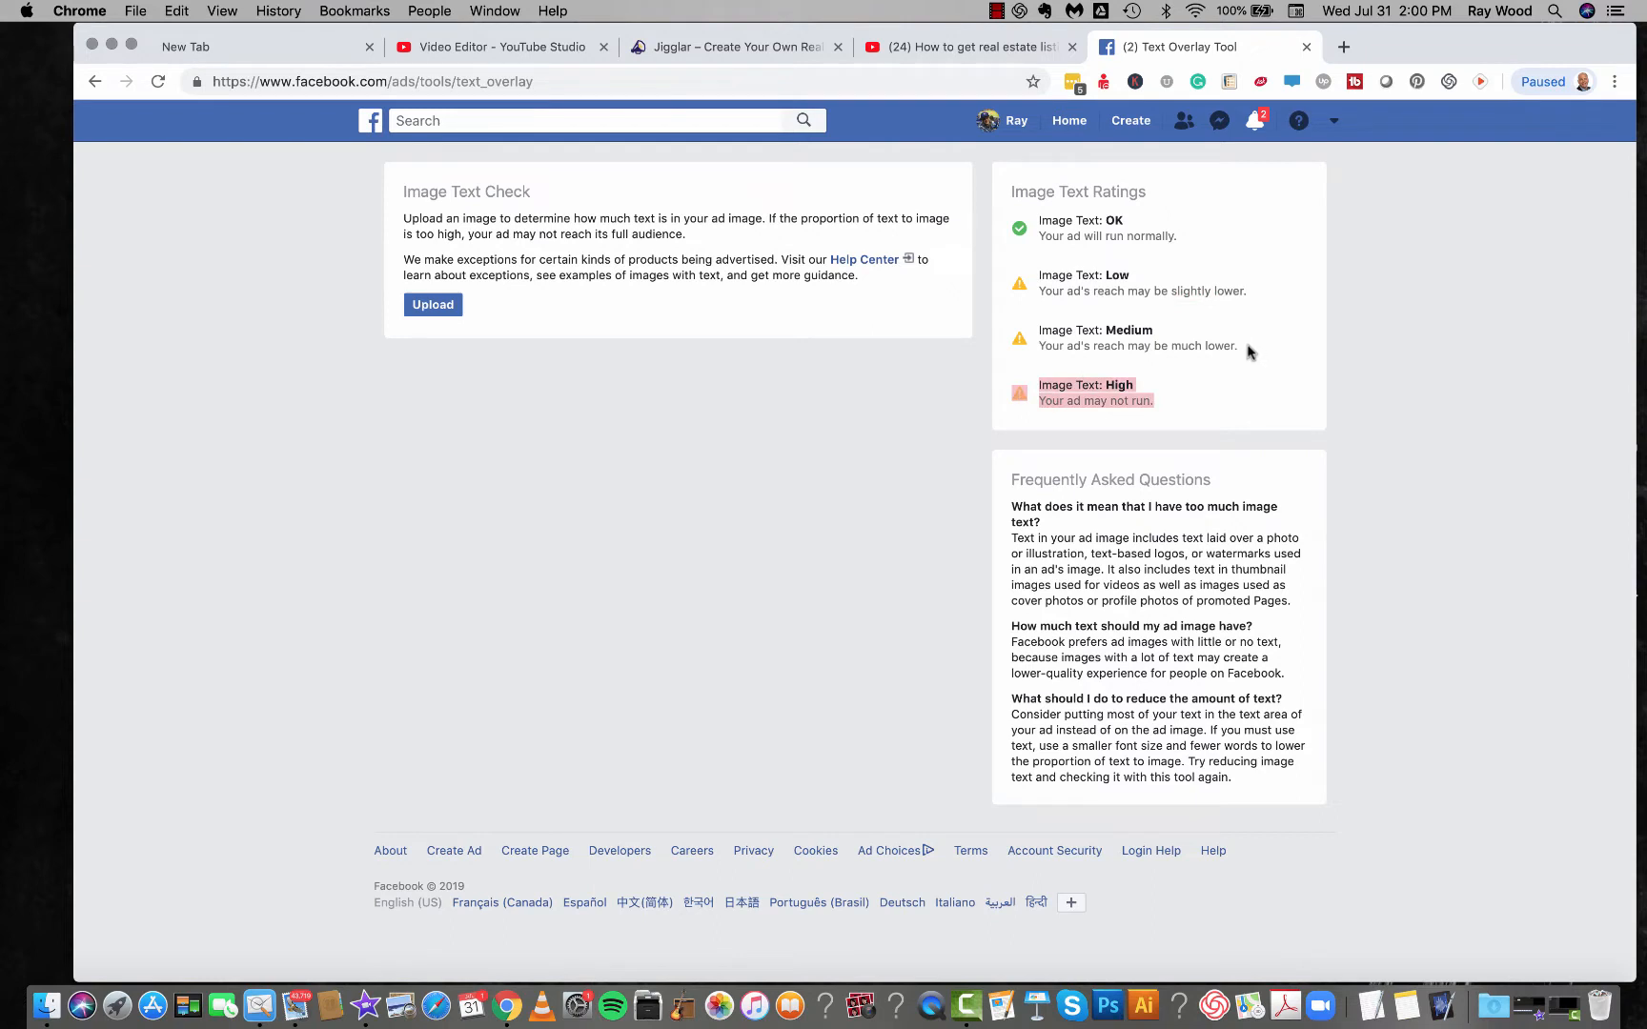
drag(1243, 349, 1038, 331)
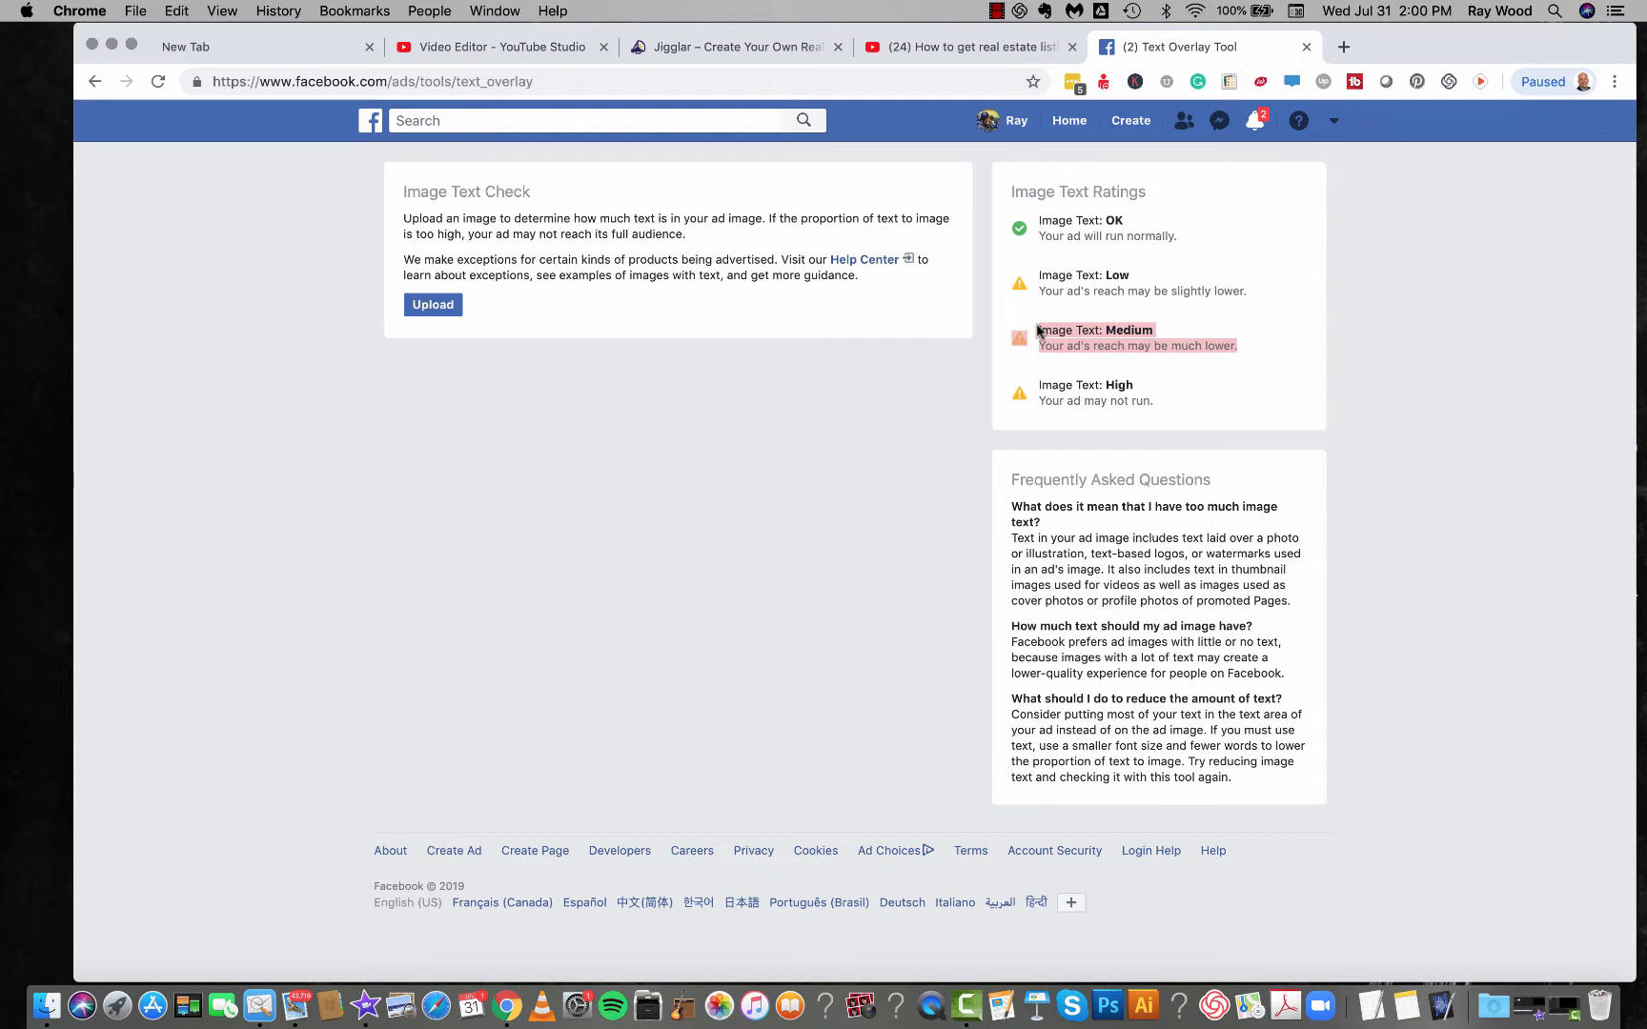
click(553, 73)
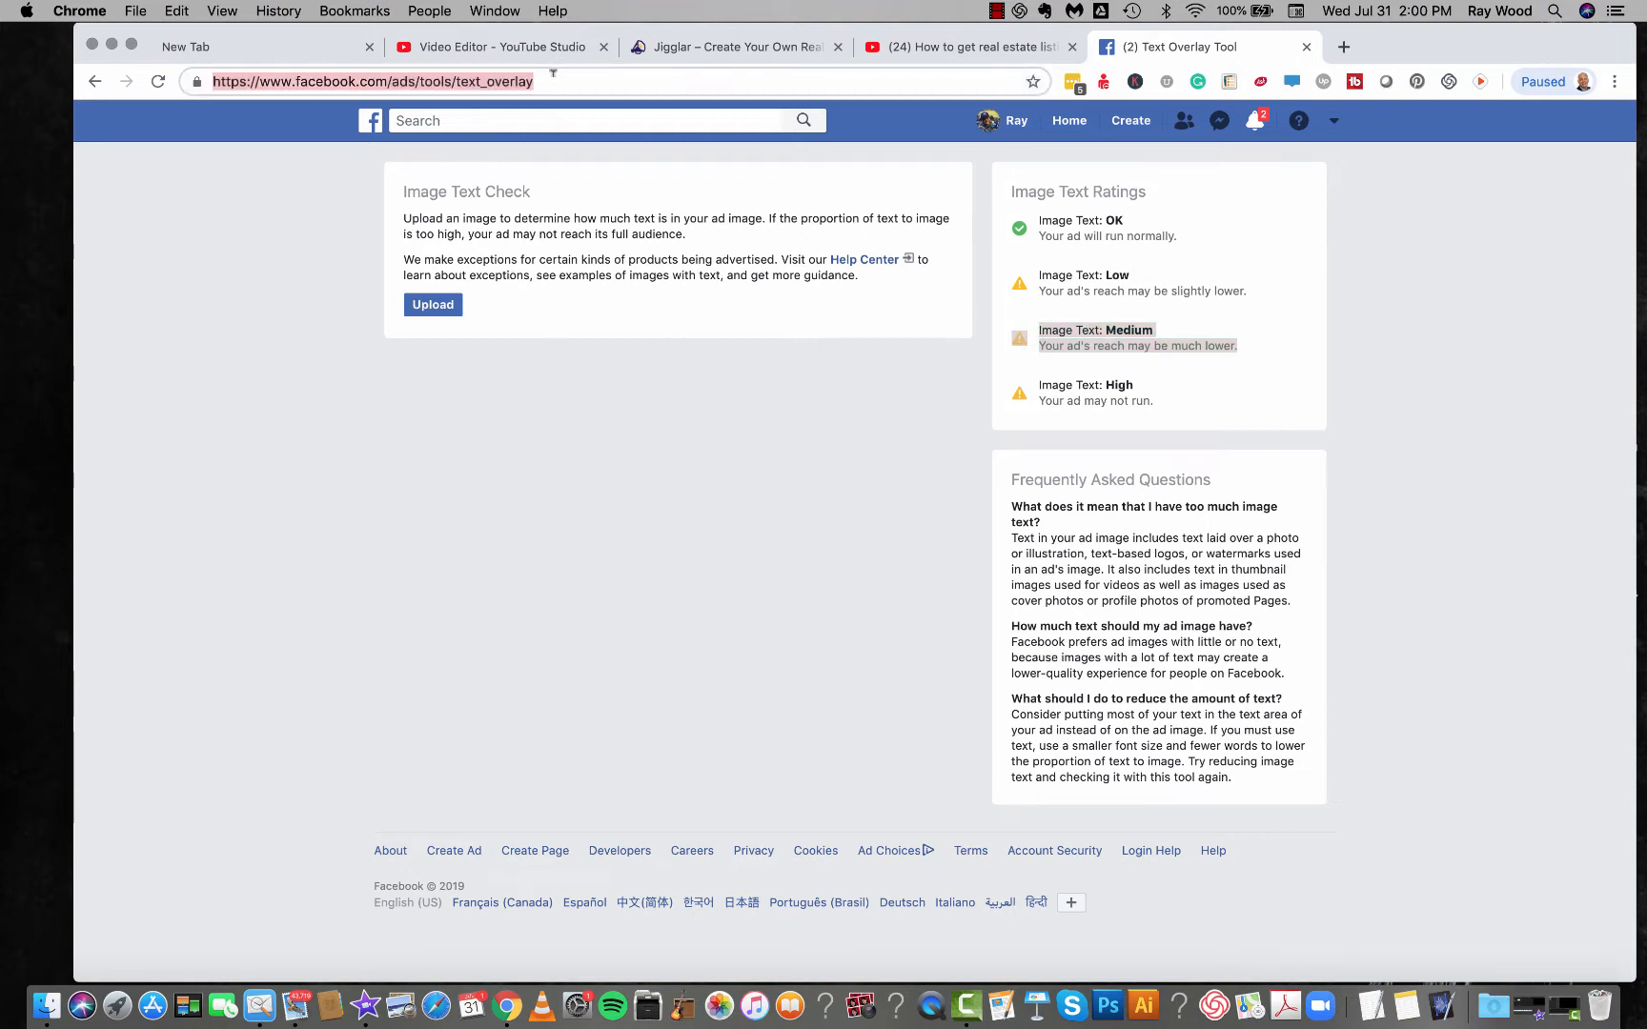
Step: Switch back to Jigglar and view the saved designs in My Jiggles
click(757, 48)
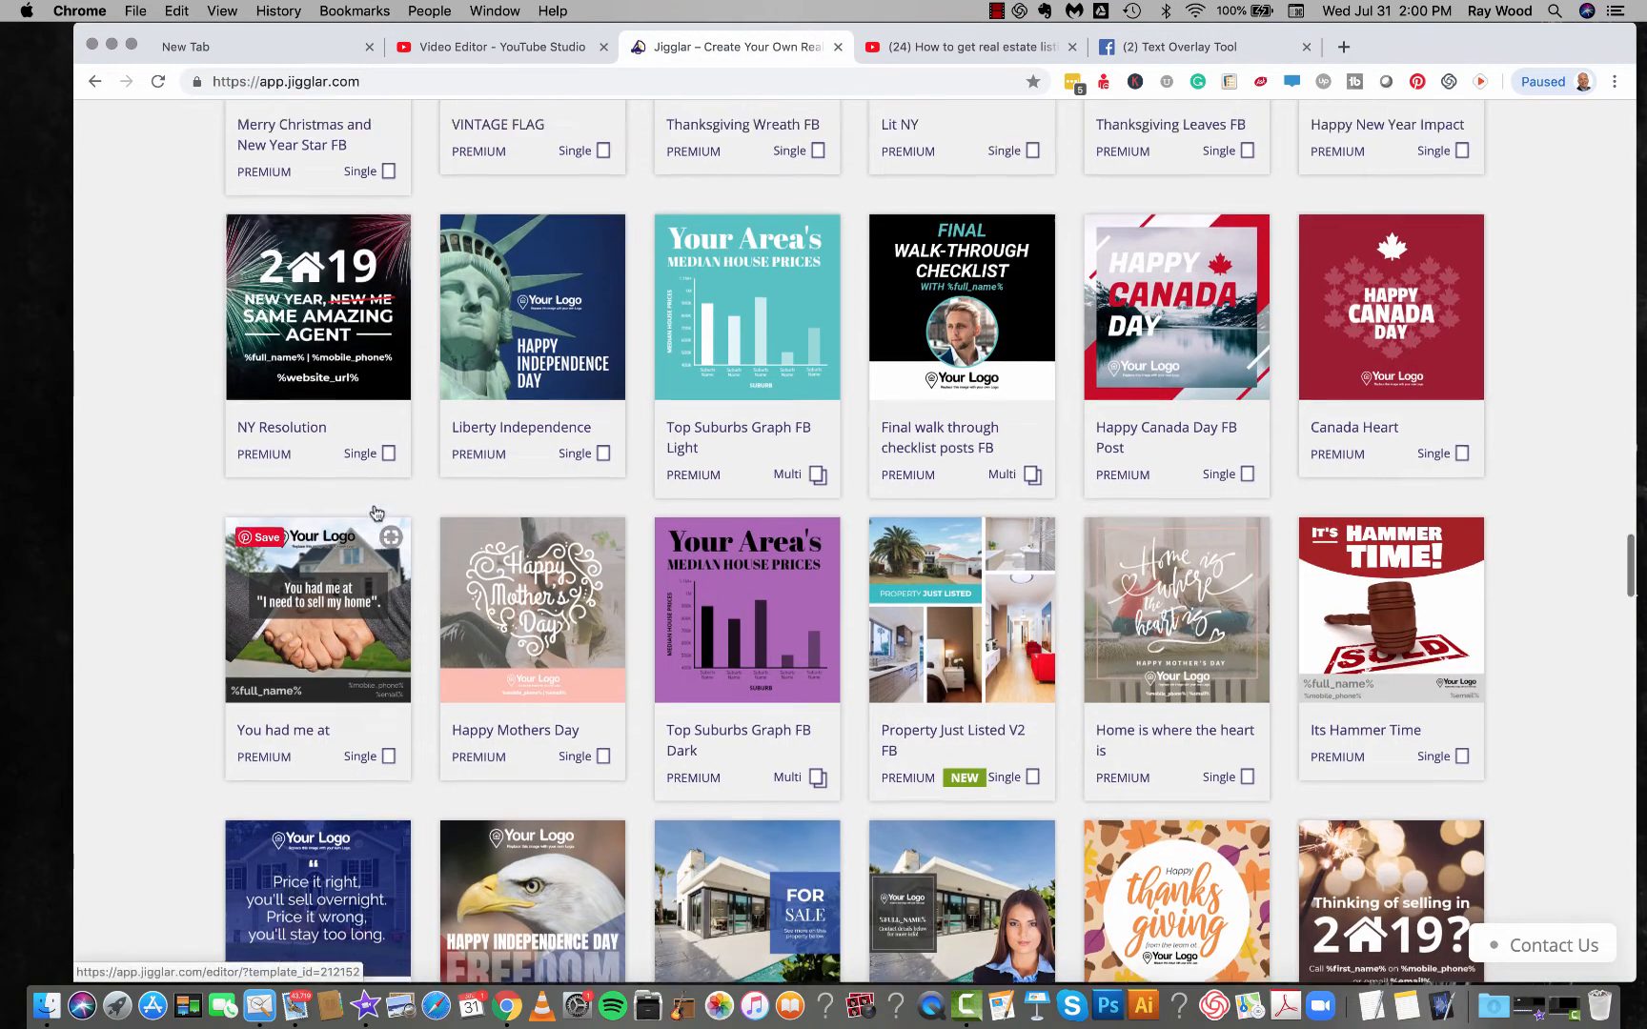
click(374, 513)
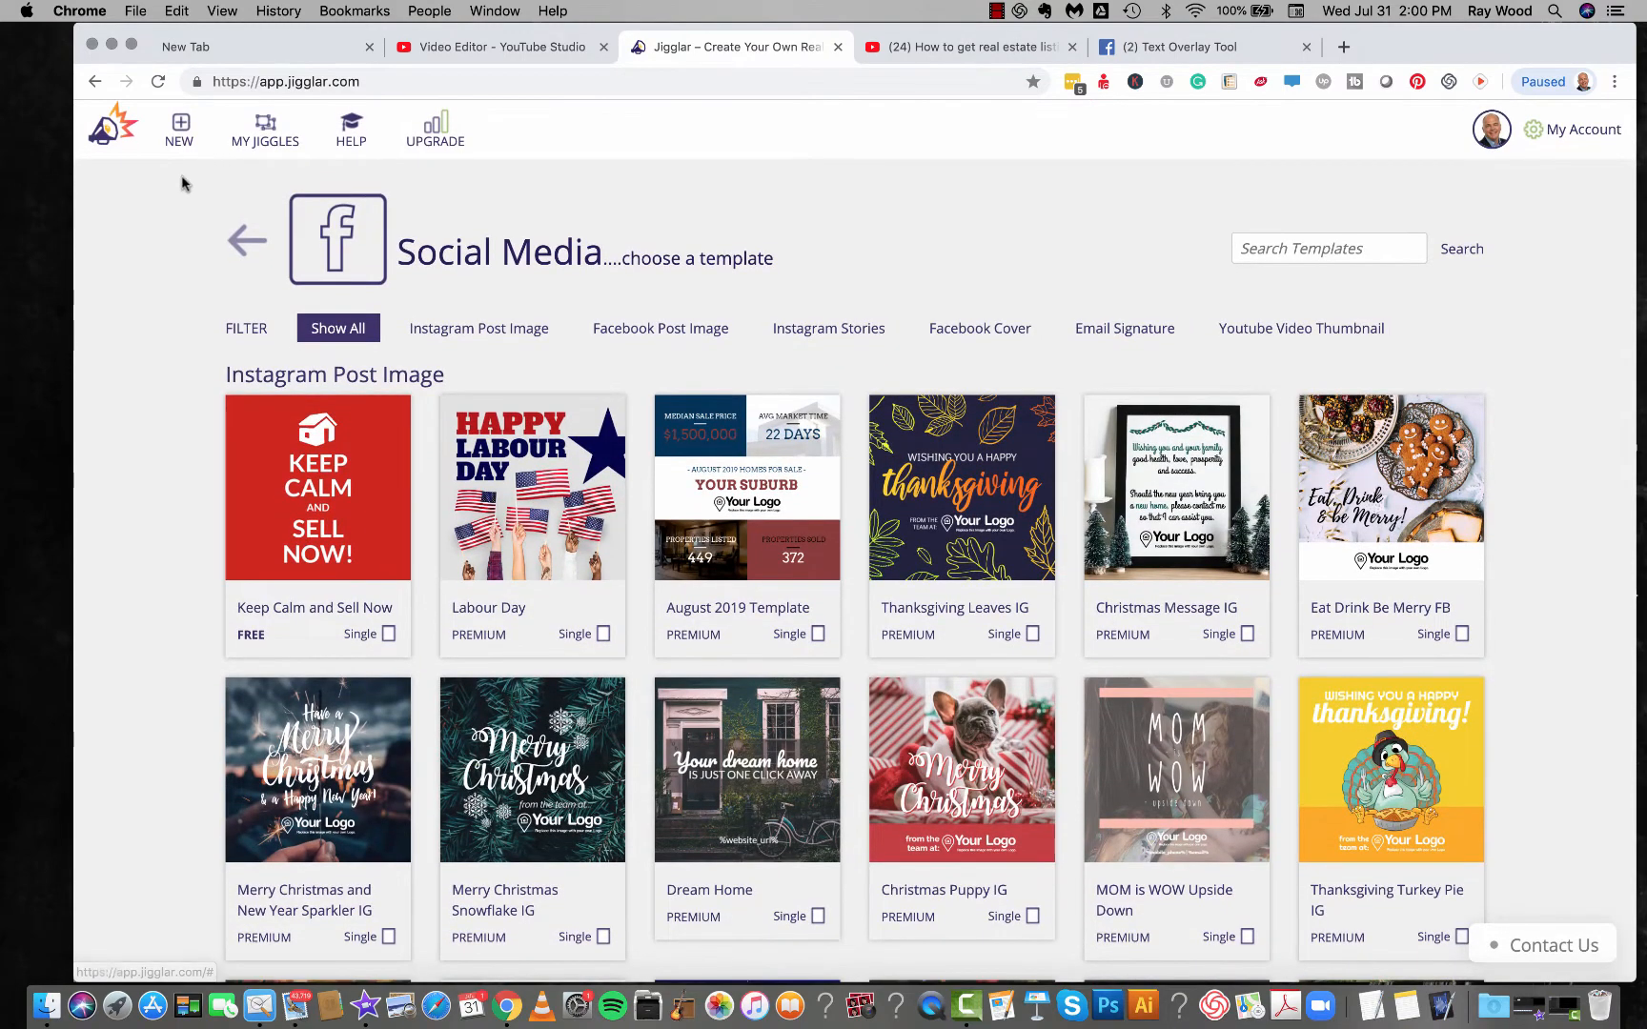
click(265, 123)
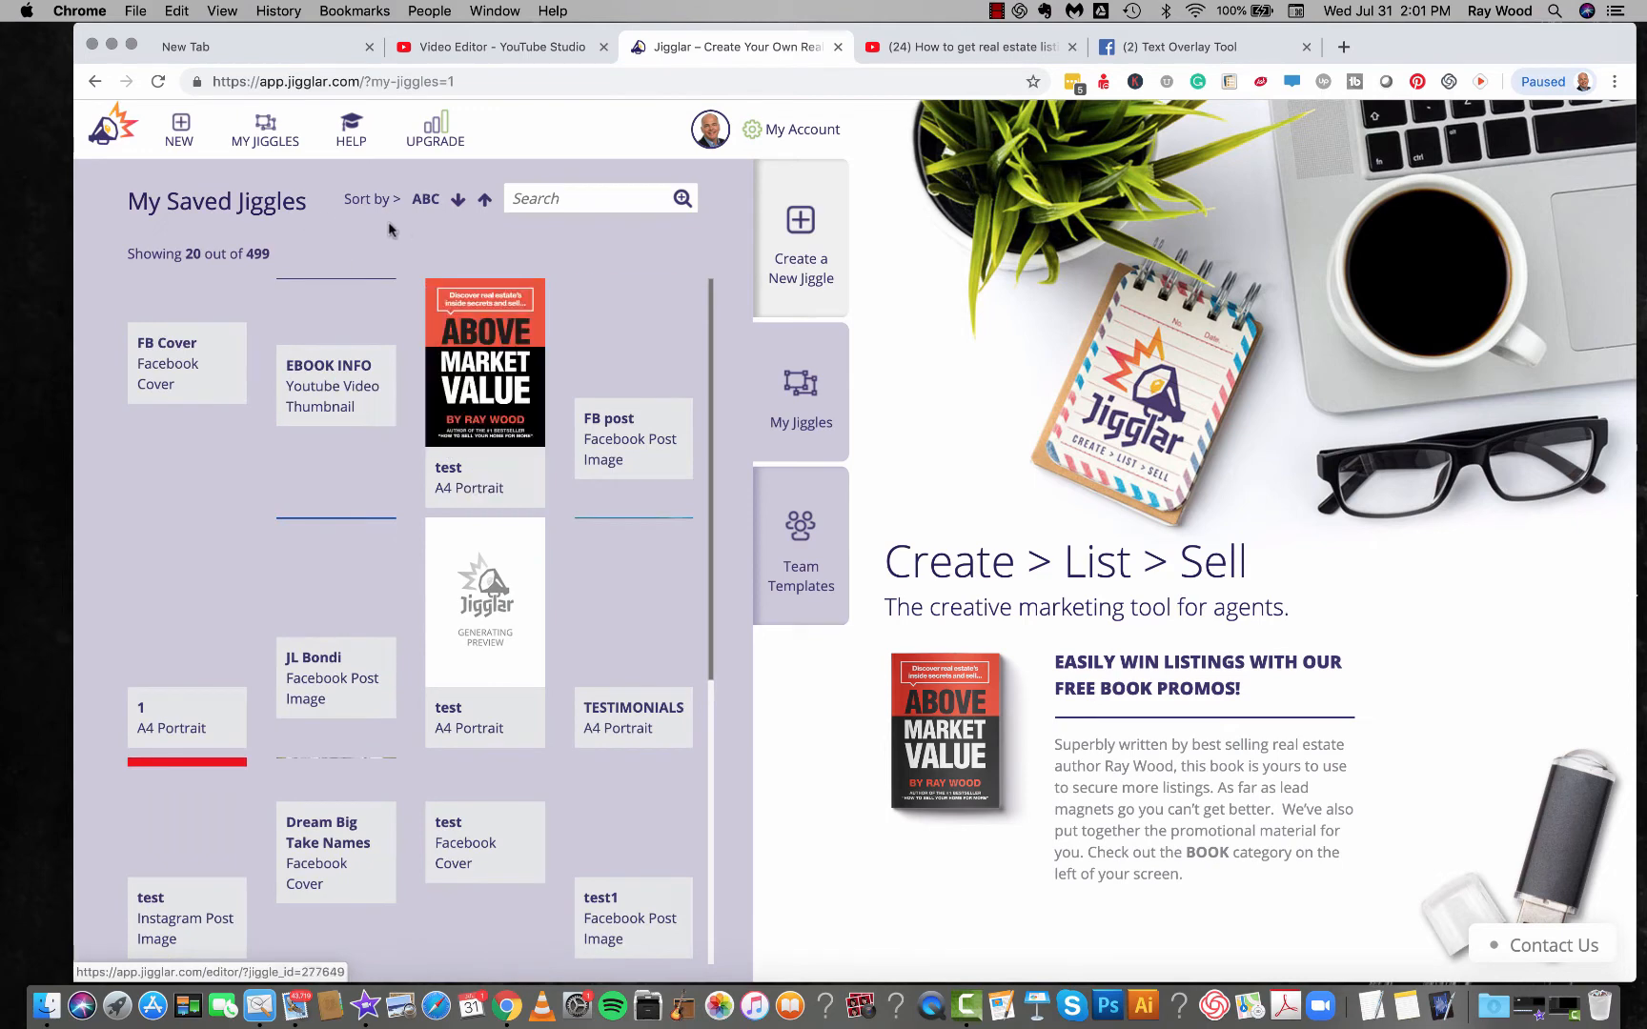
Step: Return to the Jigglar start page and create a blank 1200 x 1200 px Facebook Post design
click(108, 131)
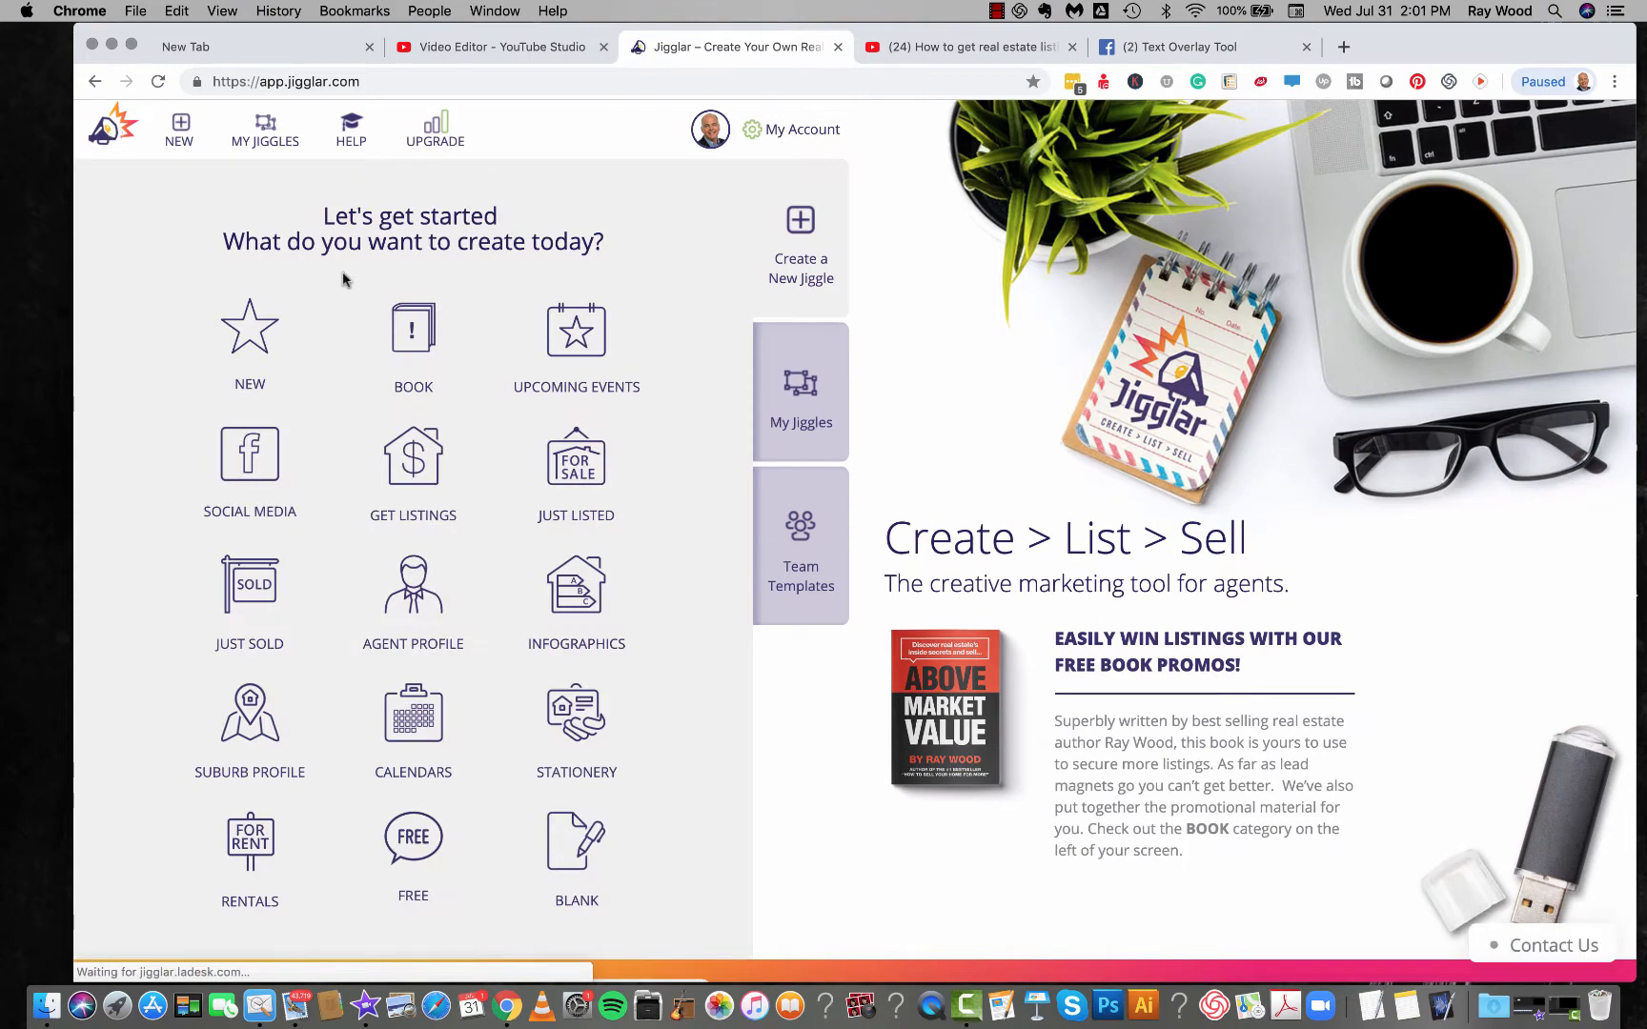
scroll(651, 576, down, 1)
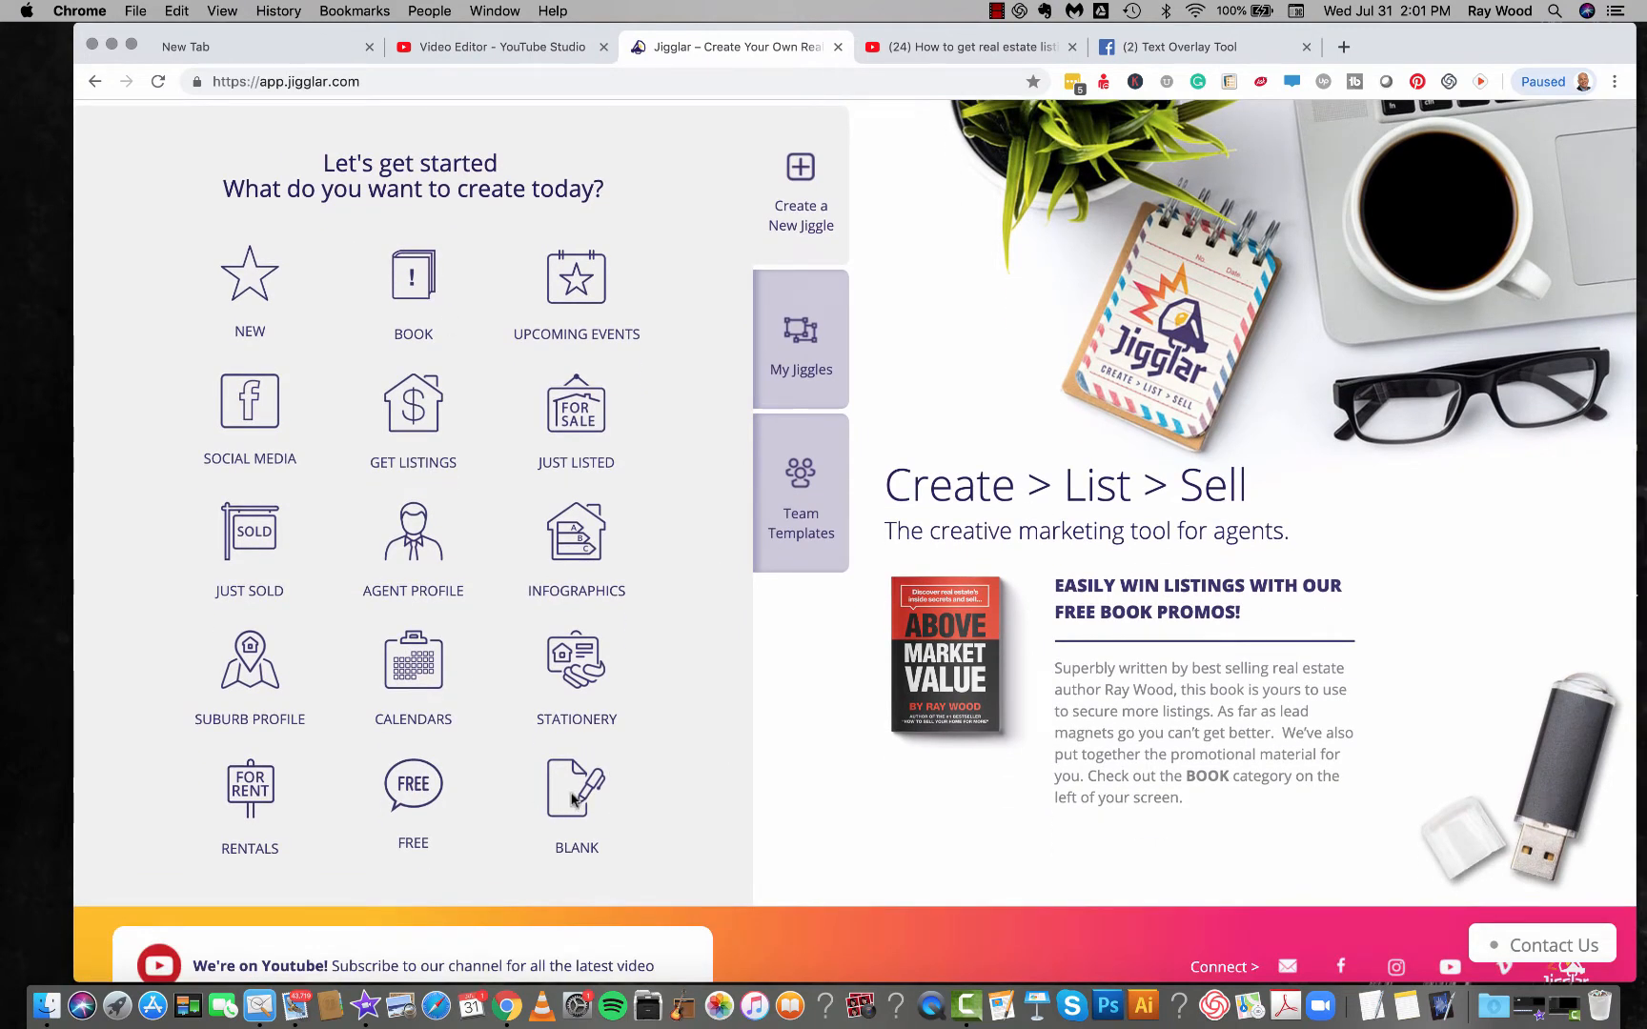
click(568, 804)
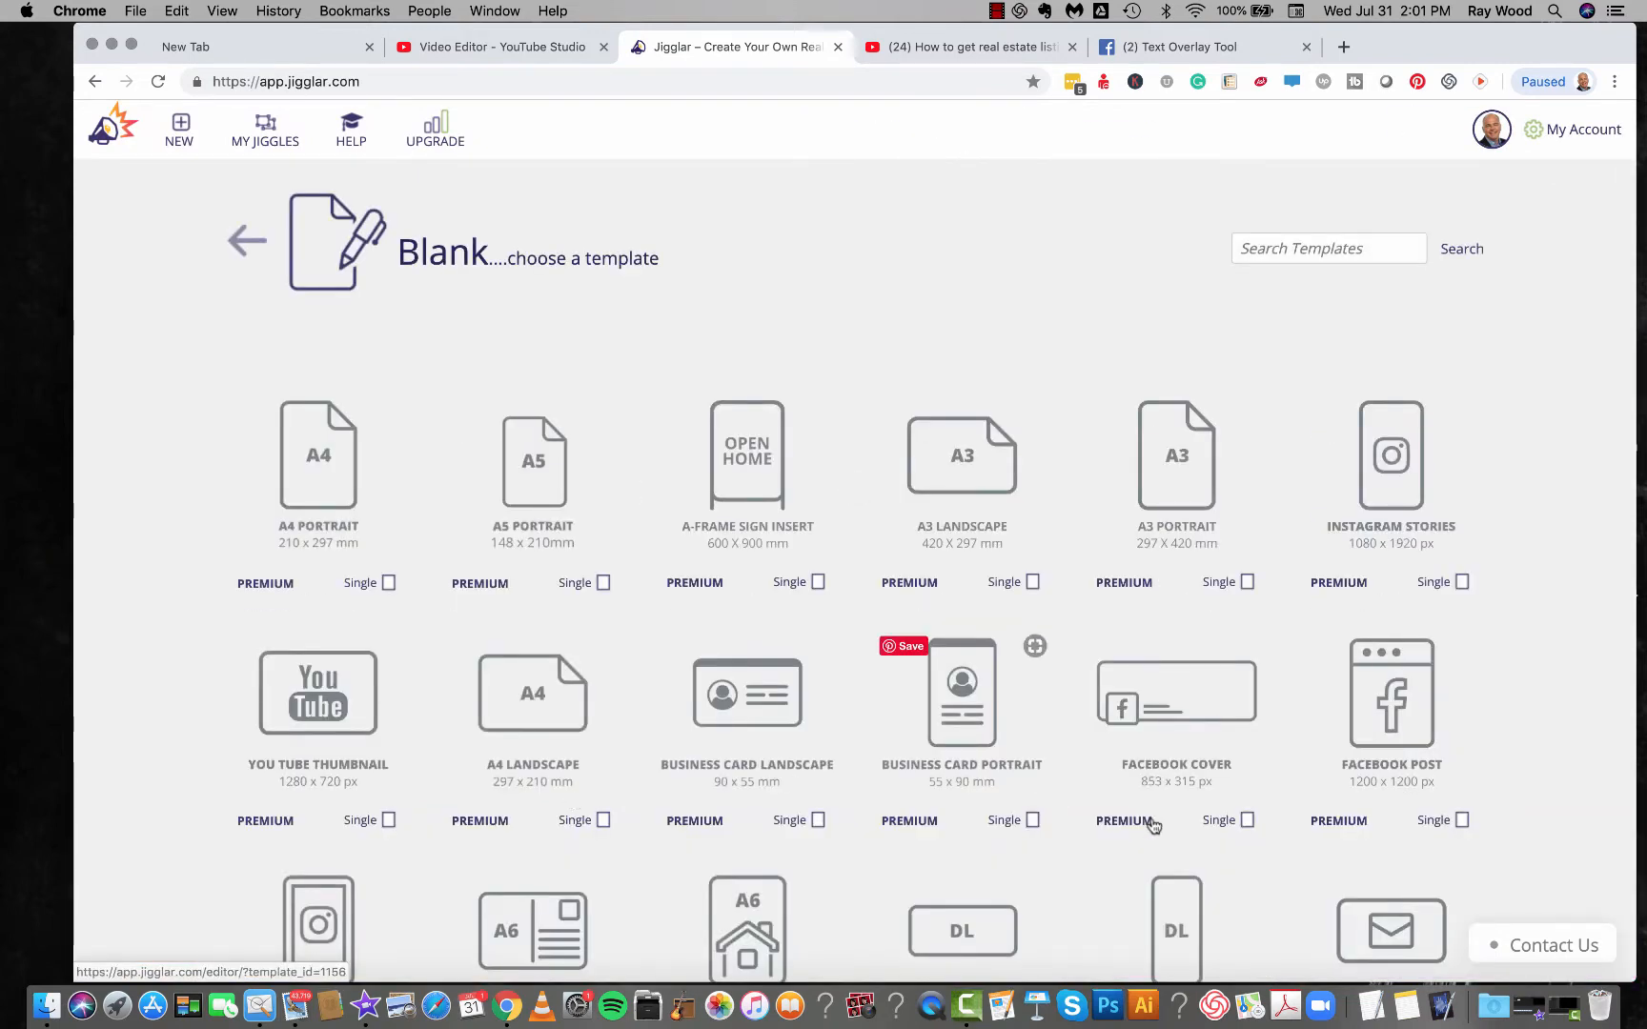
click(1375, 729)
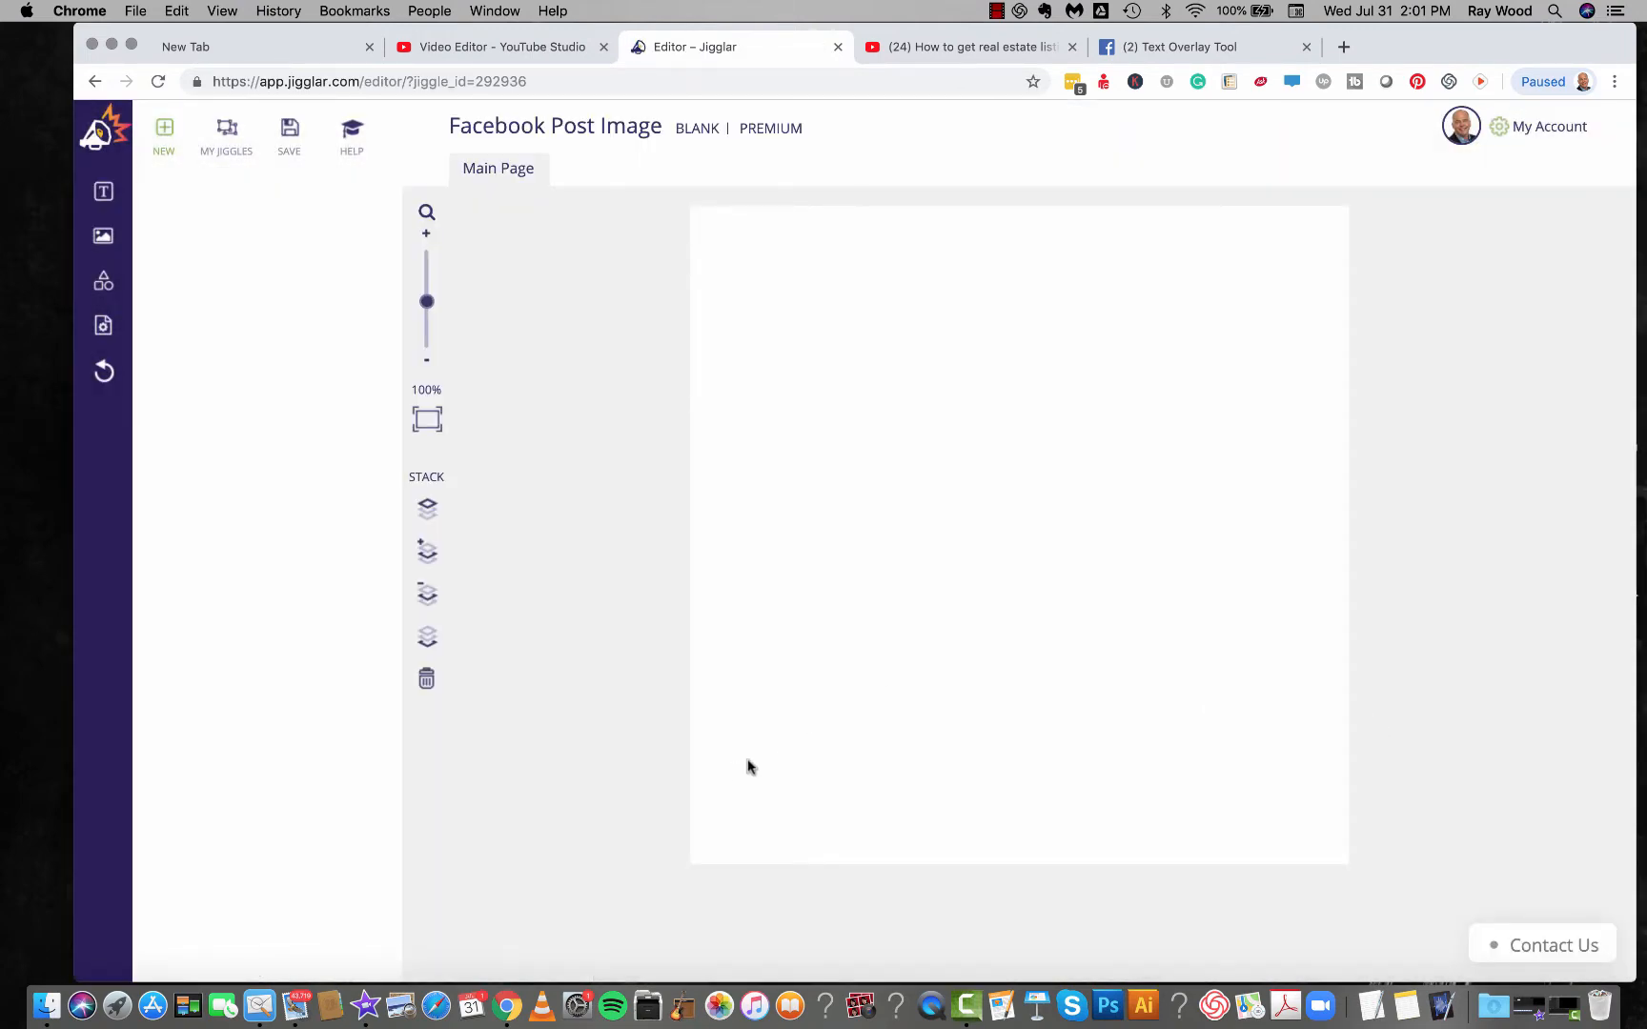
Step: Add a square shape and reshape it into a full-width bar about 1205 x 159 px along the canvas's bottom edge
click(103, 240)
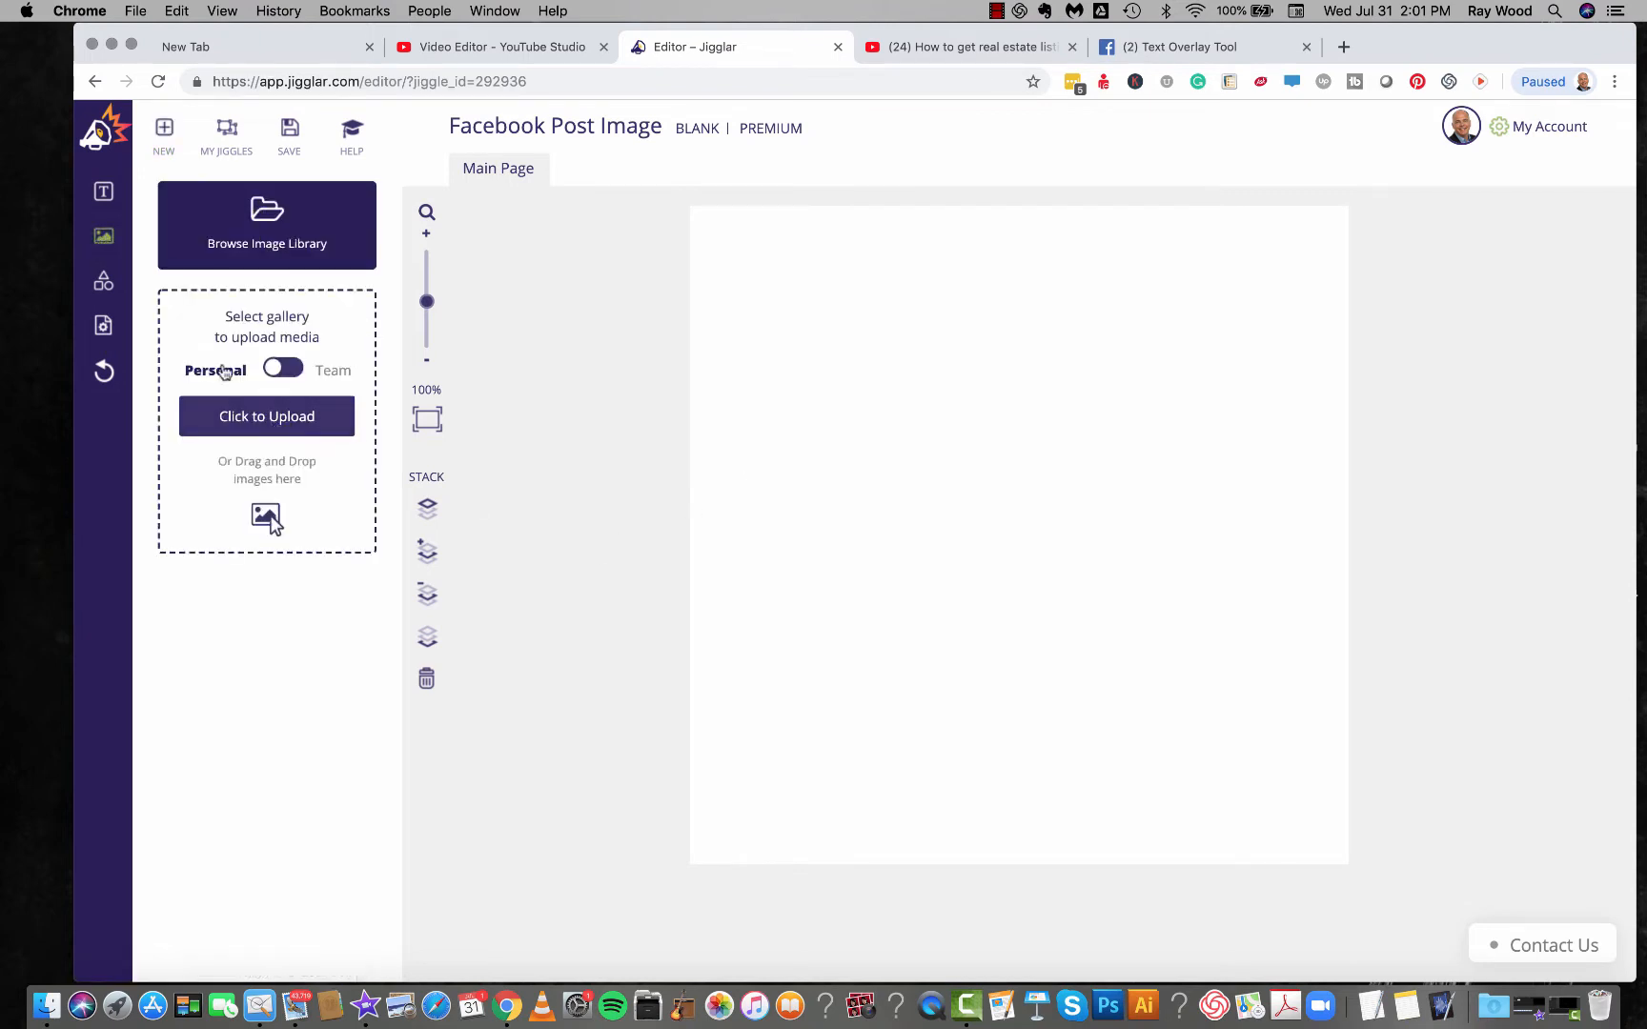
click(103, 280)
click(196, 214)
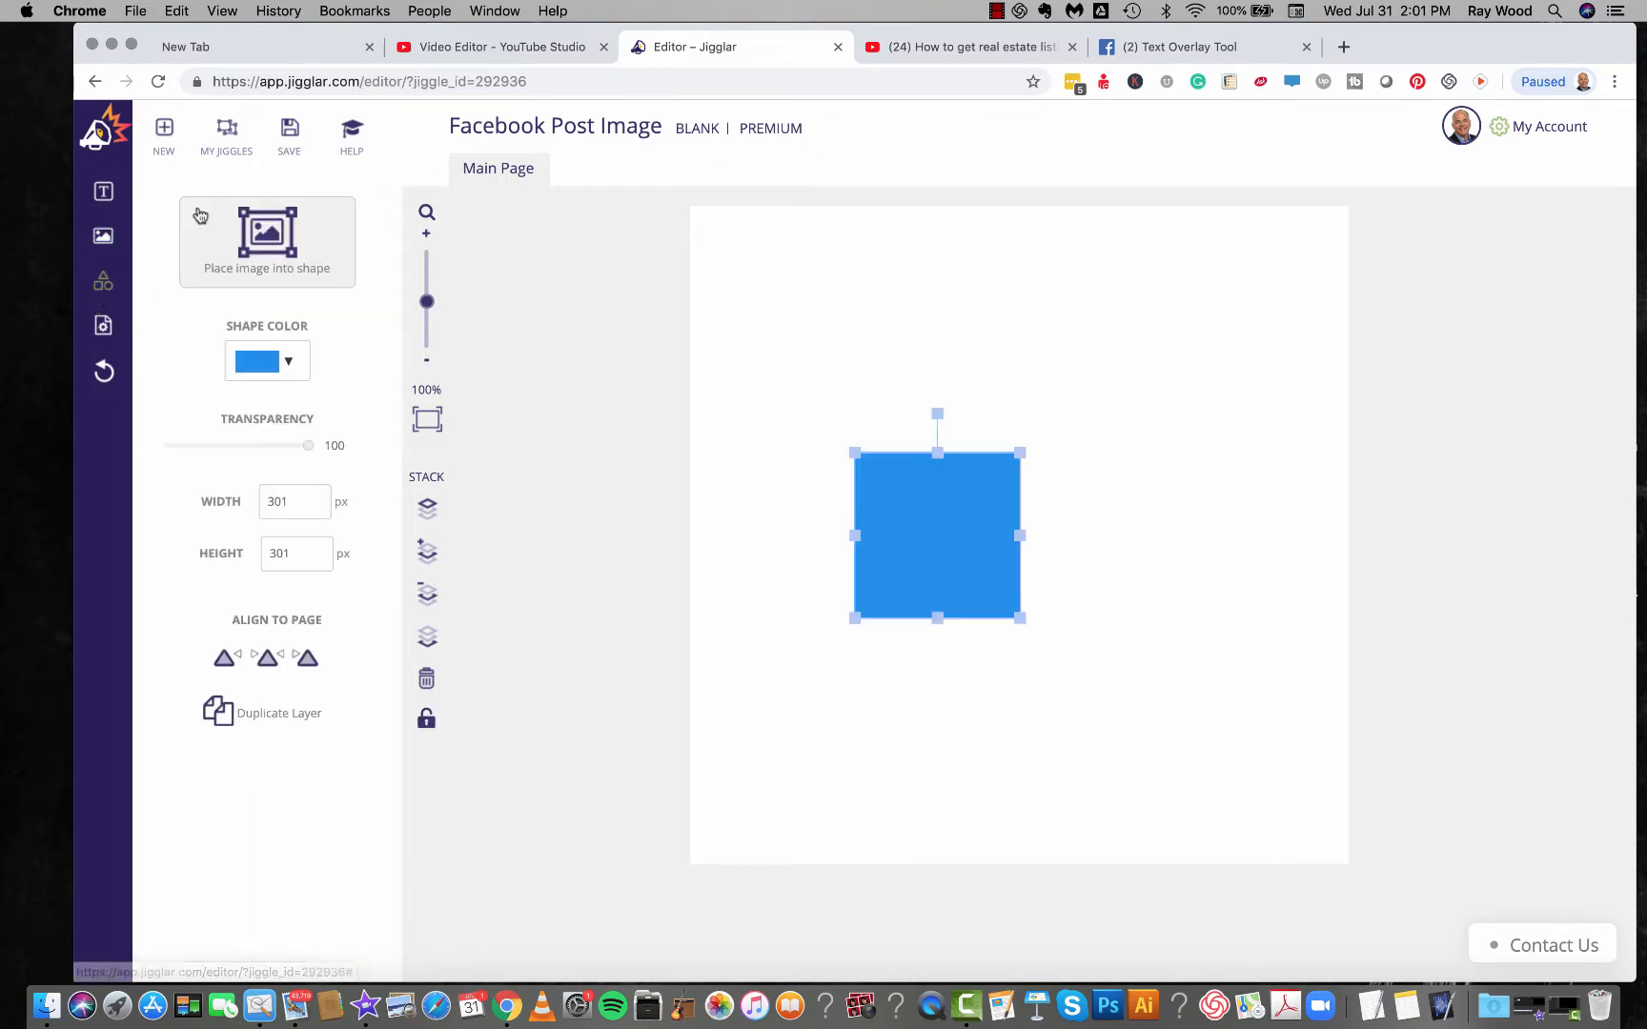
drag(913, 546, 752, 791)
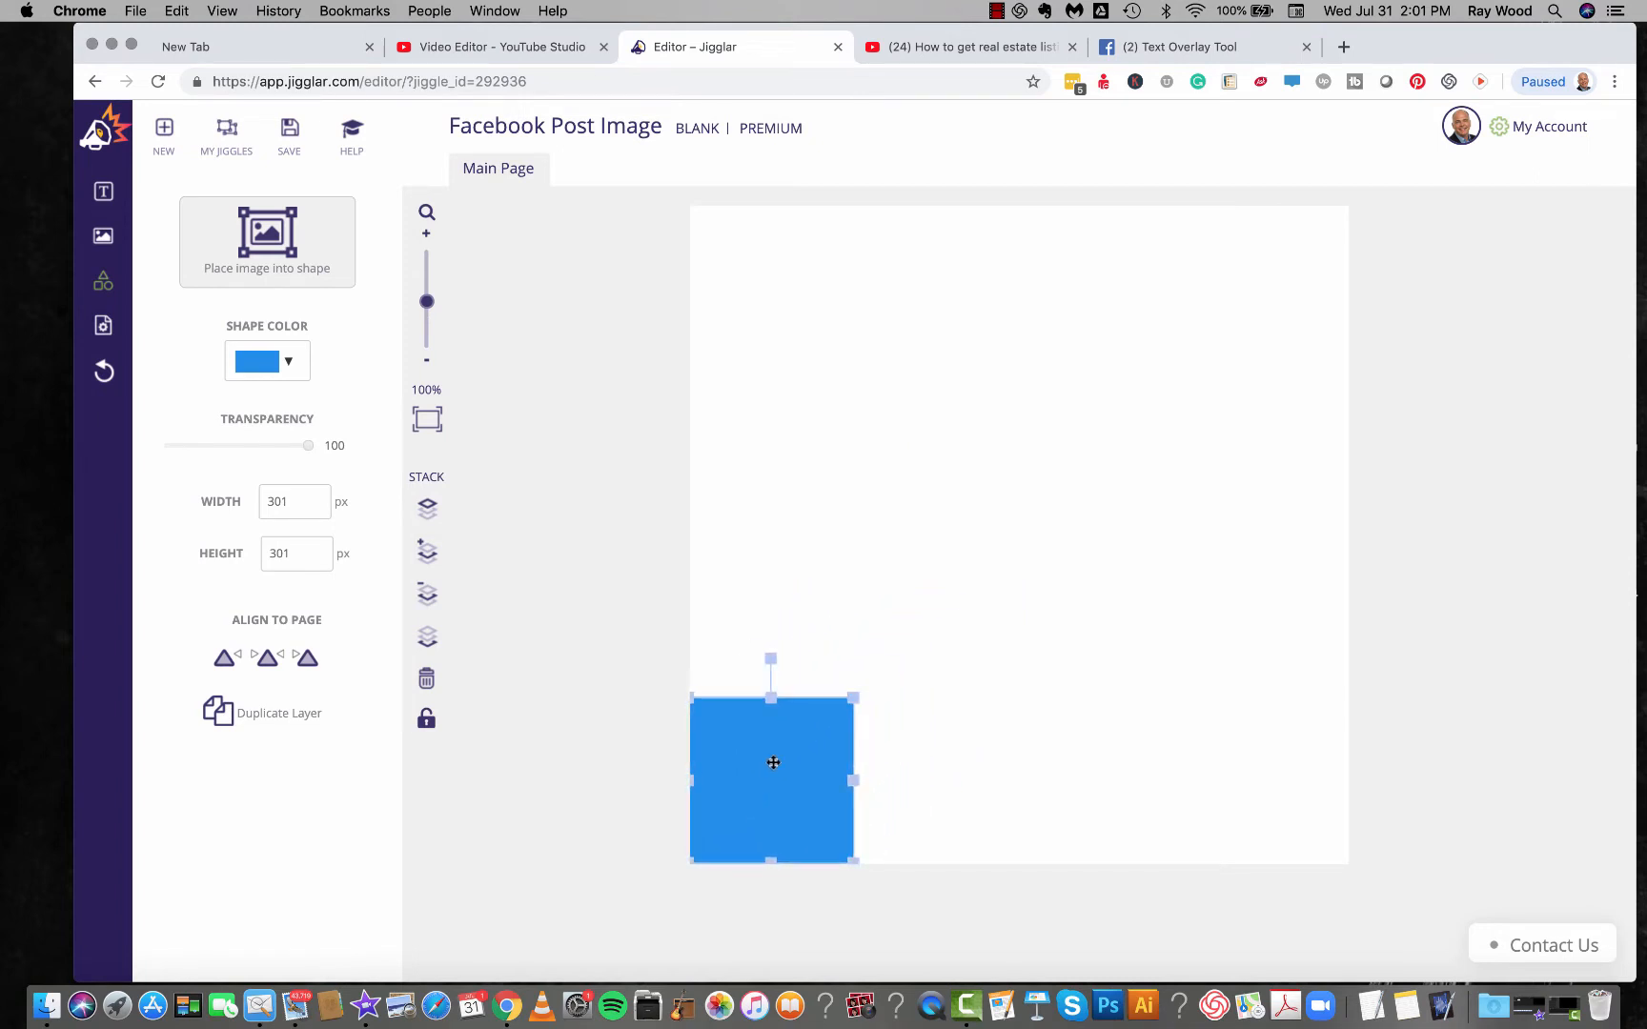
drag(772, 701, 771, 777)
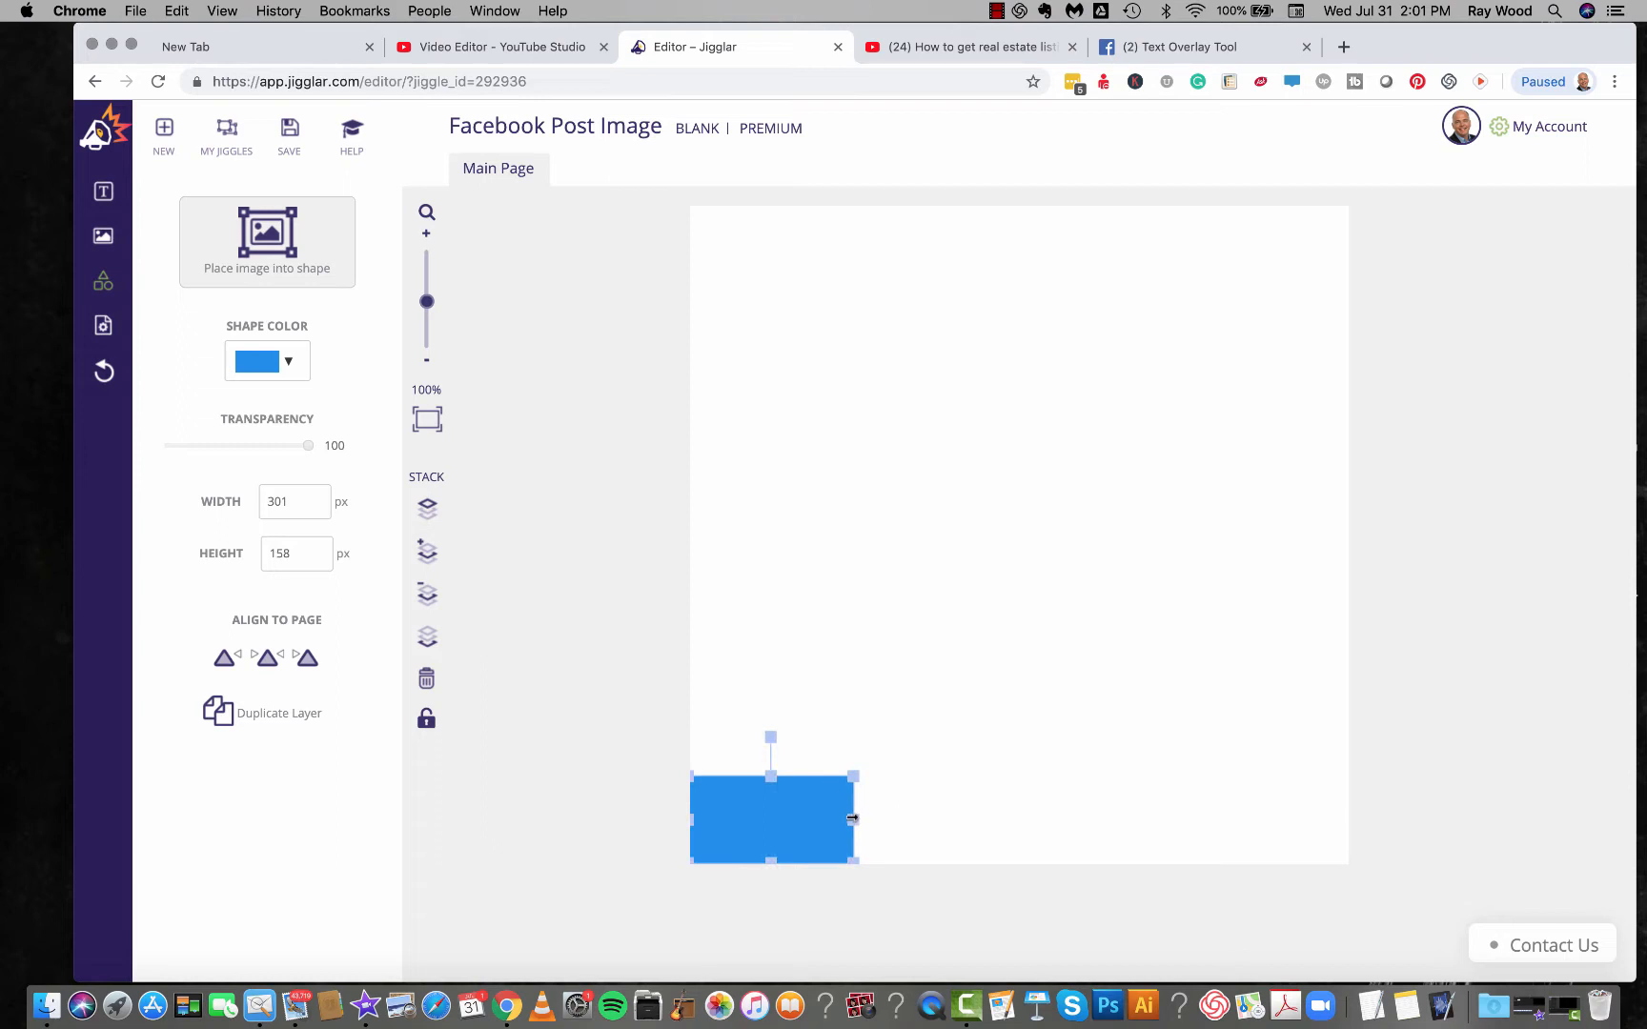
drag(852, 818, 1350, 832)
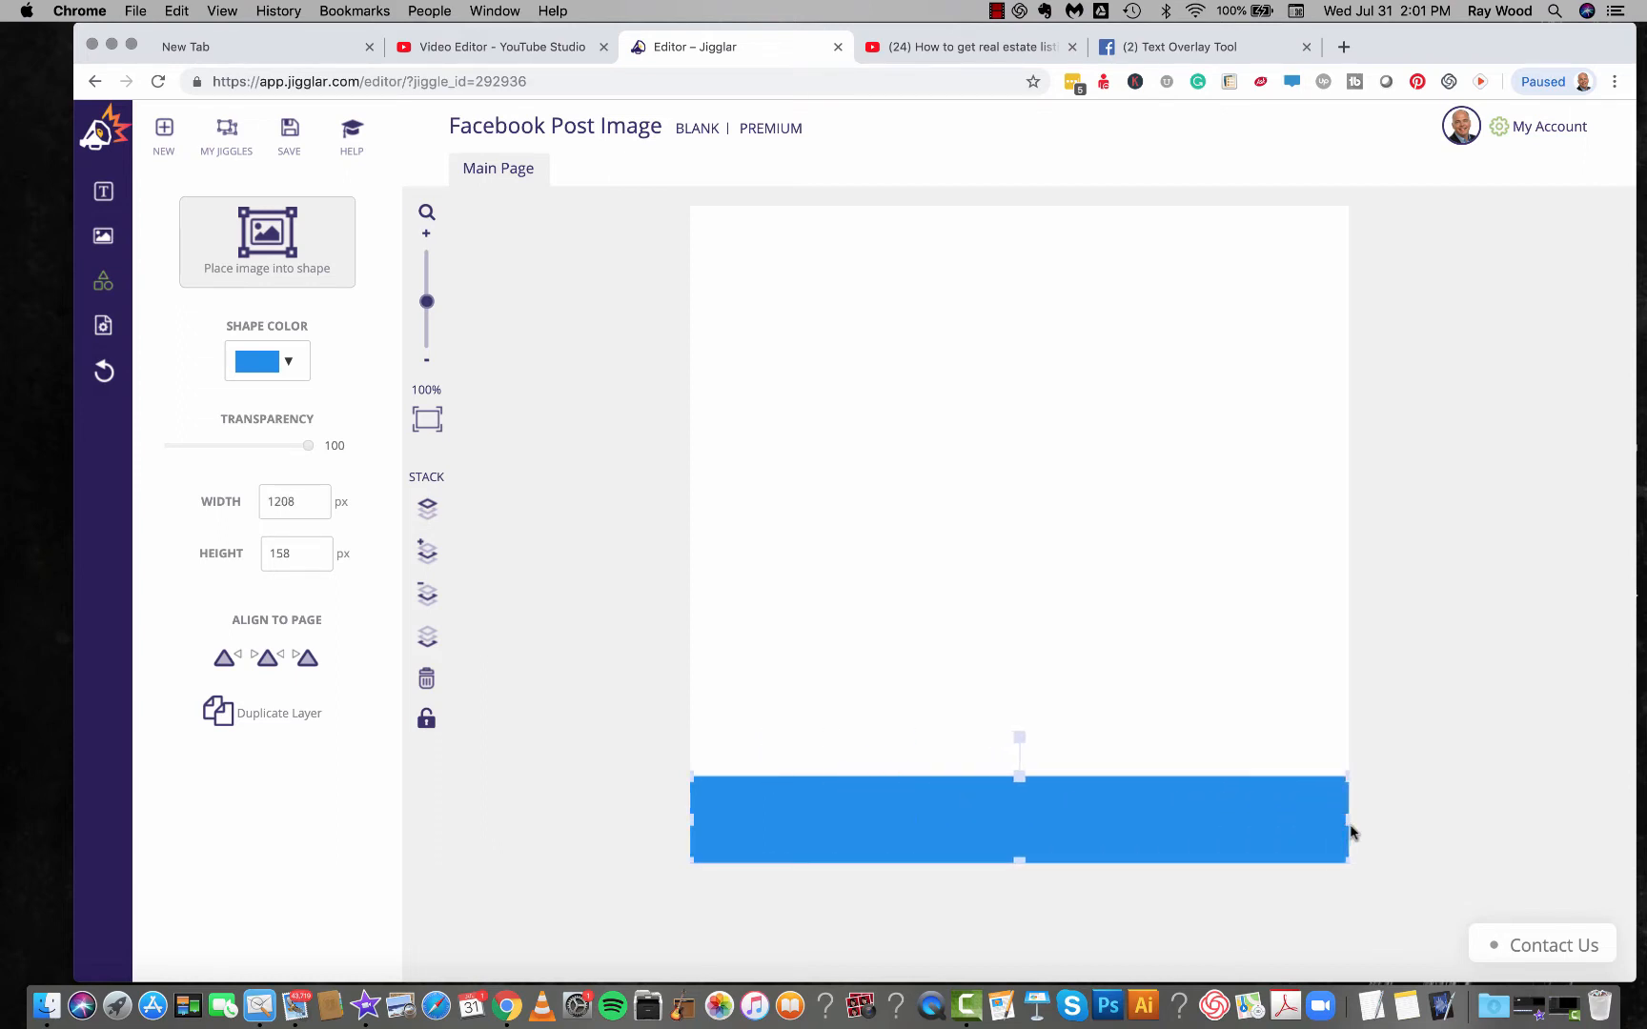
click(1103, 806)
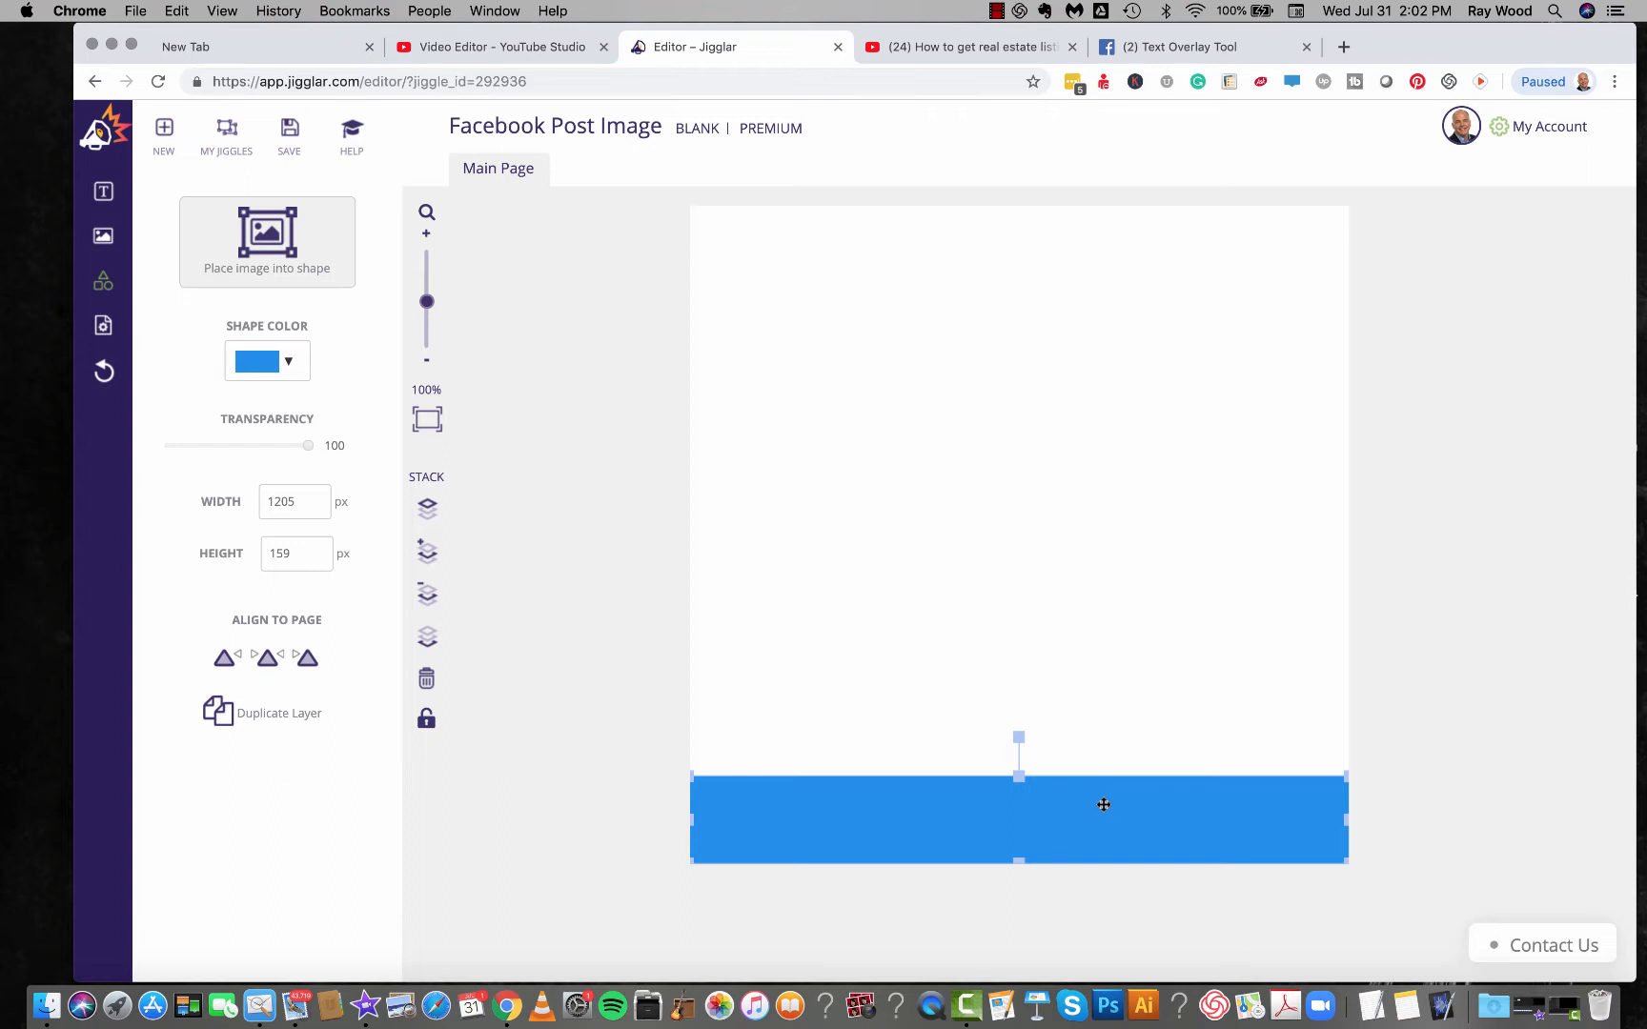
Step: Set the bar's colour to red #ed1616, and check the media library for placing an image into the shape without inserting one
click(288, 362)
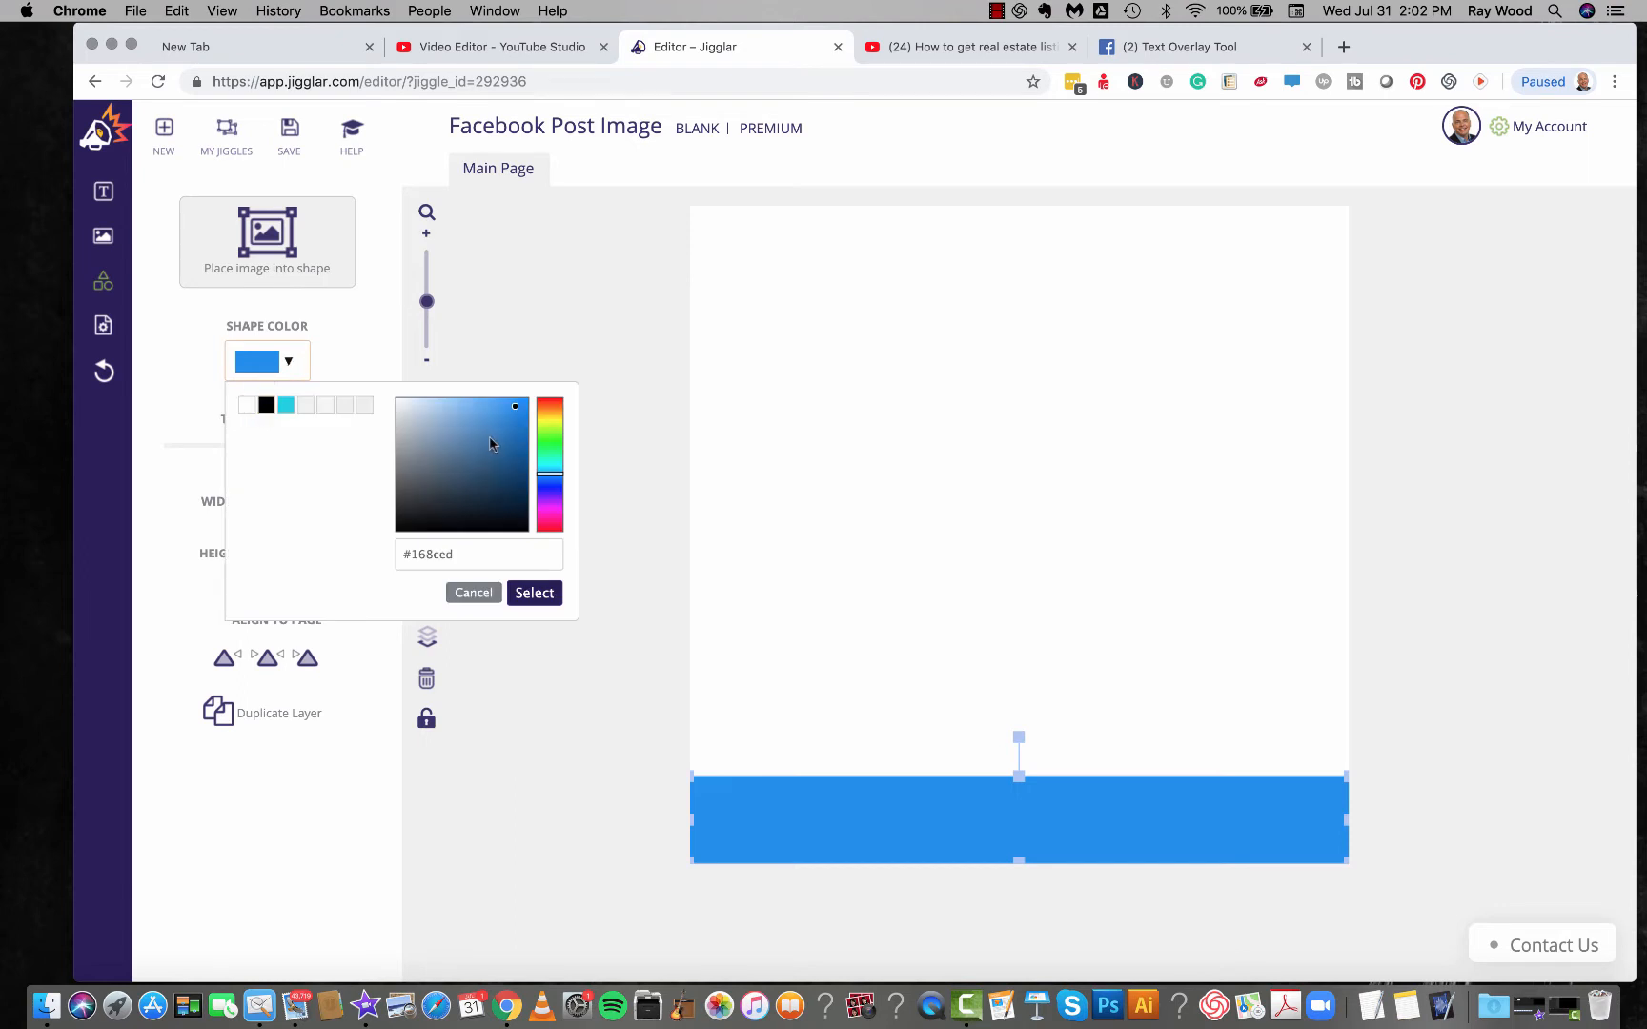
drag(556, 479, 554, 404)
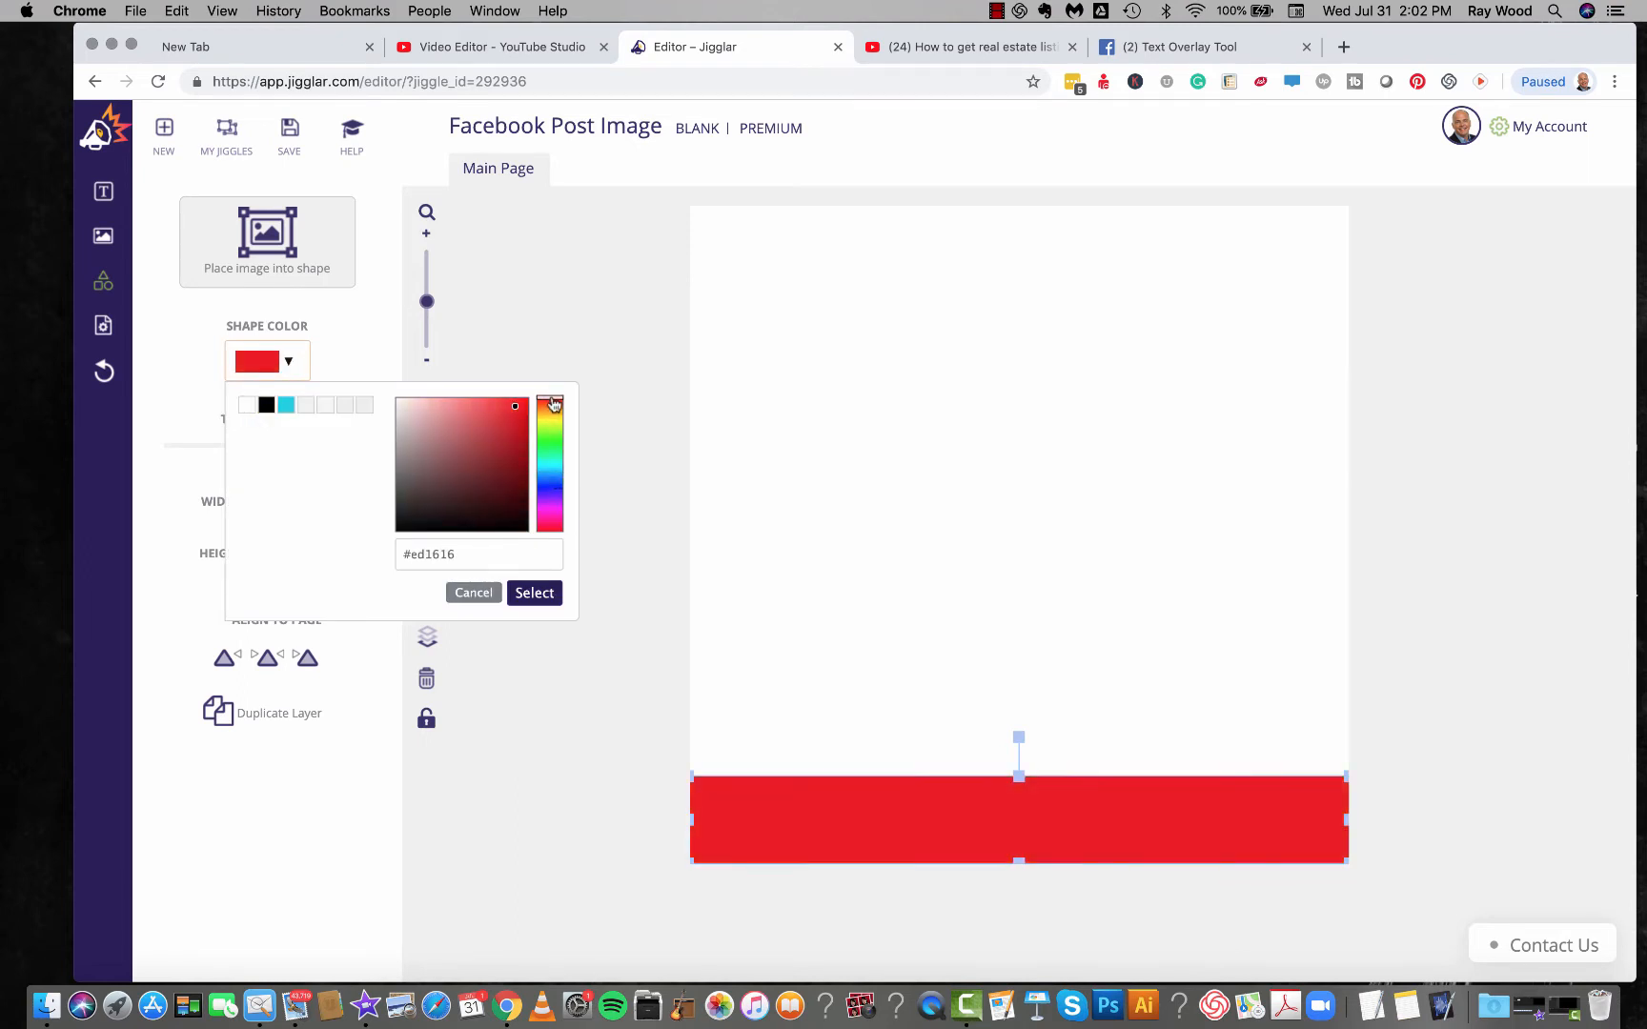
click(534, 593)
click(259, 237)
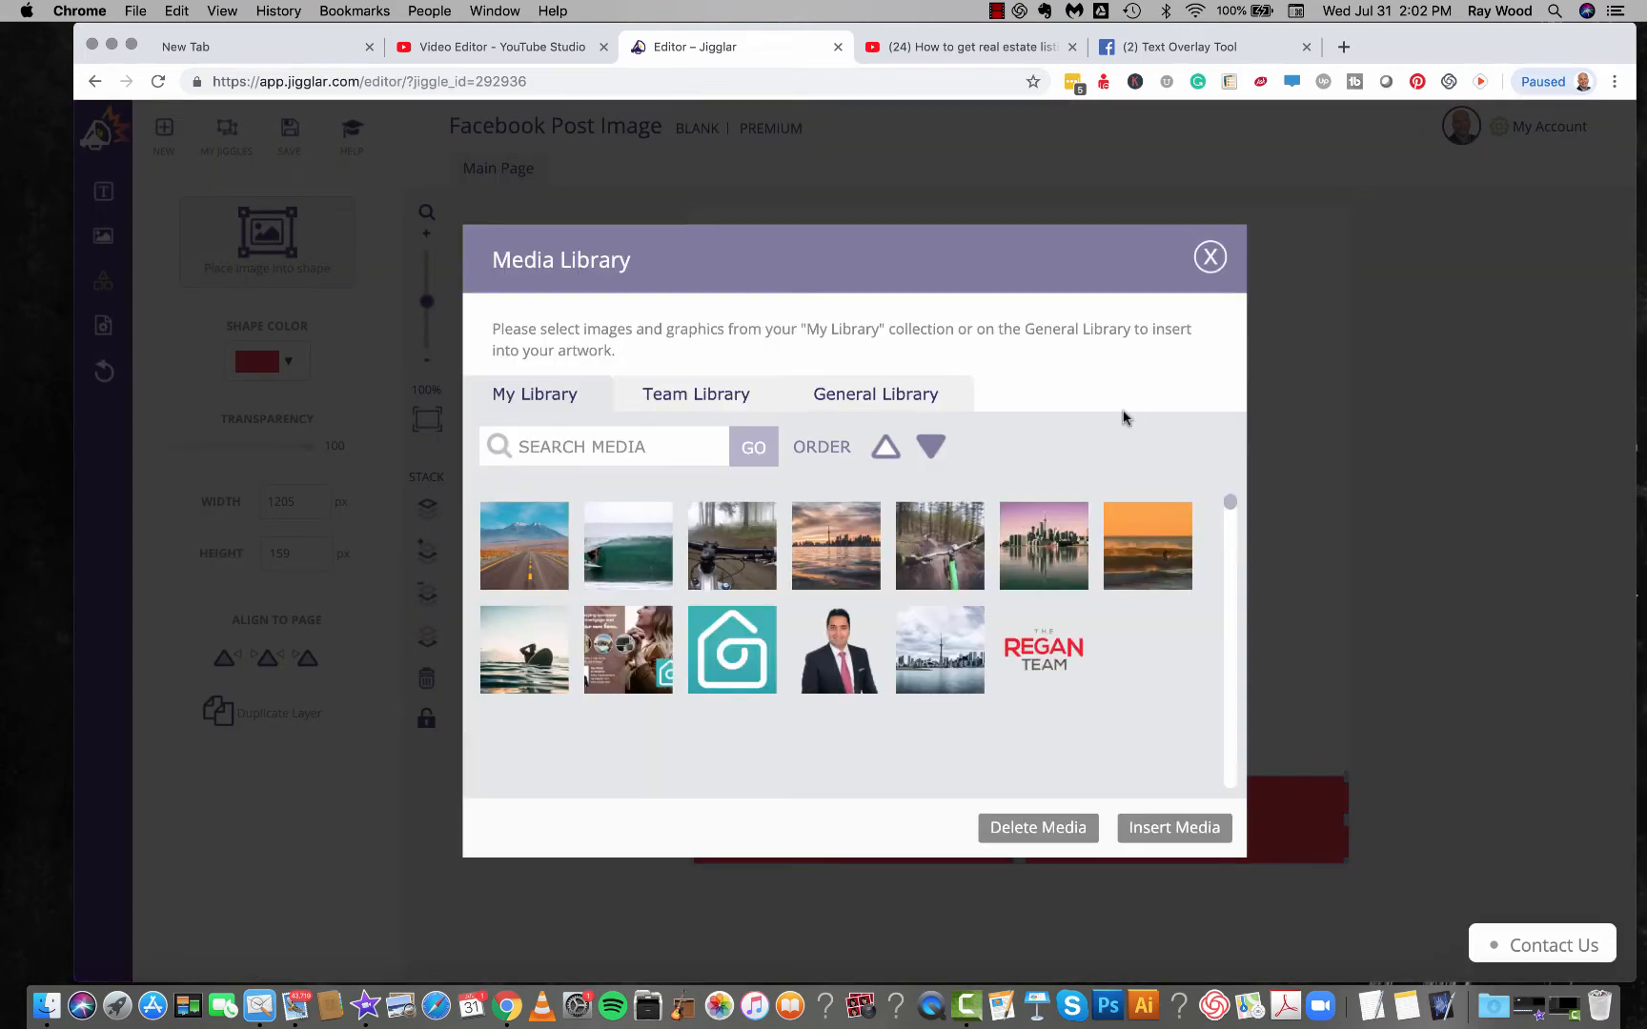
click(1208, 258)
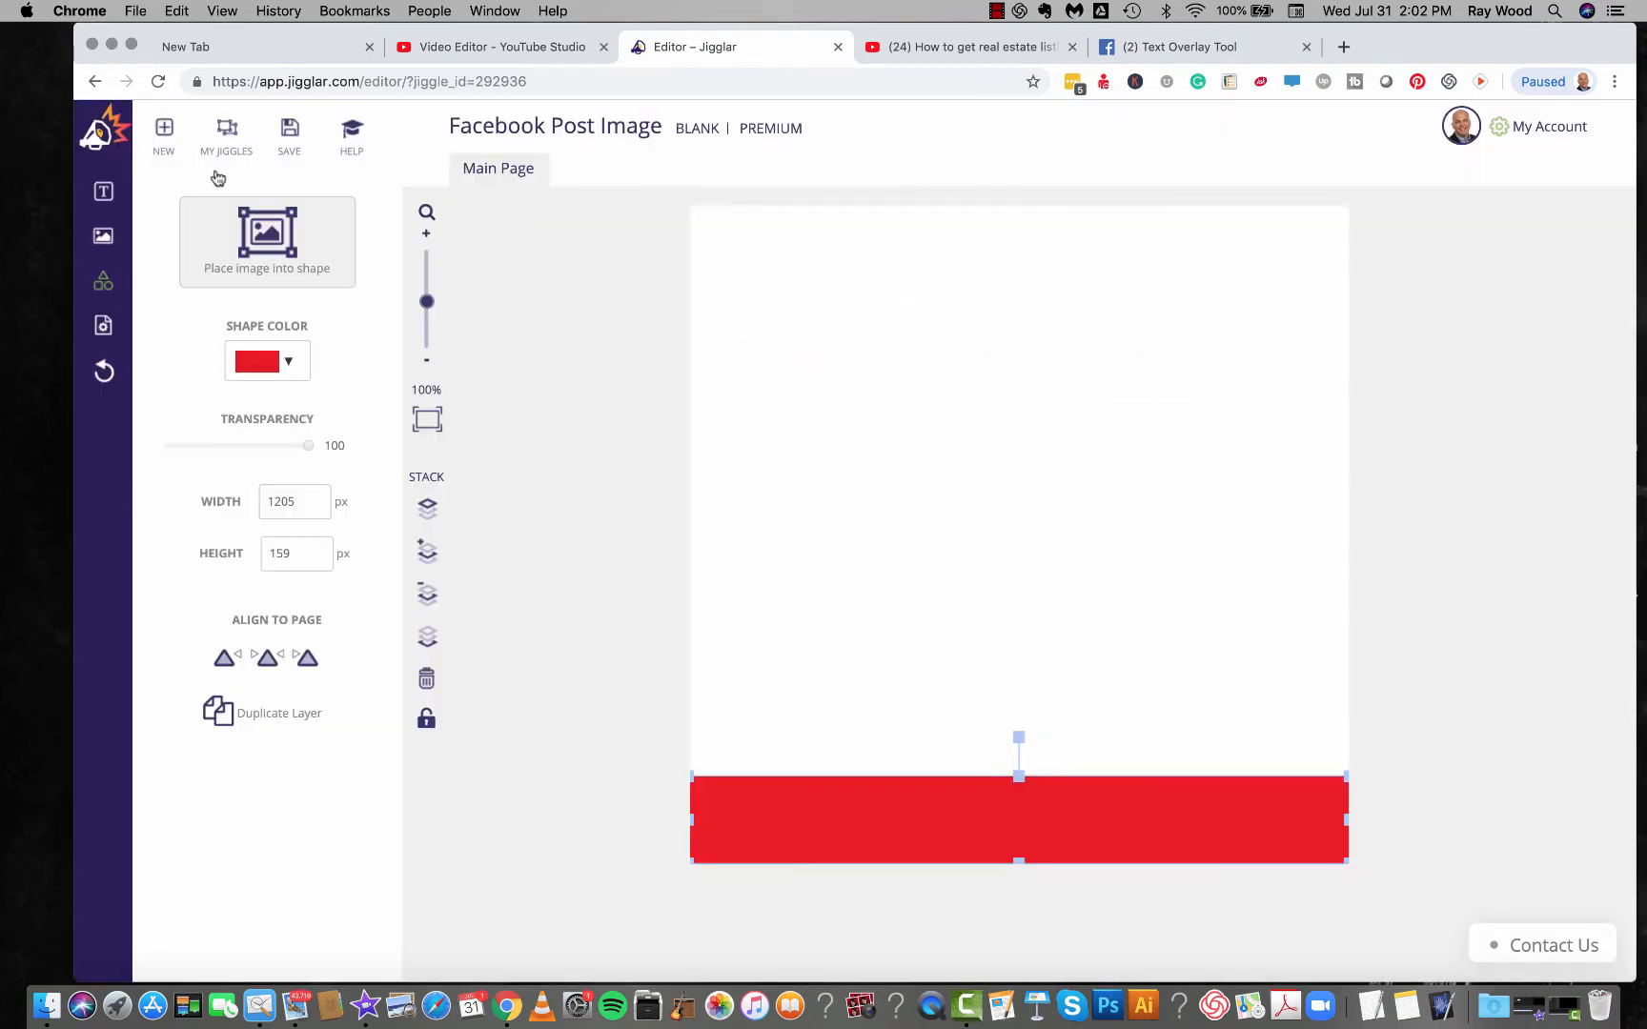
Step: Add a new text block in the canvas's upper area reading "Double Bay Luxury"
click(103, 193)
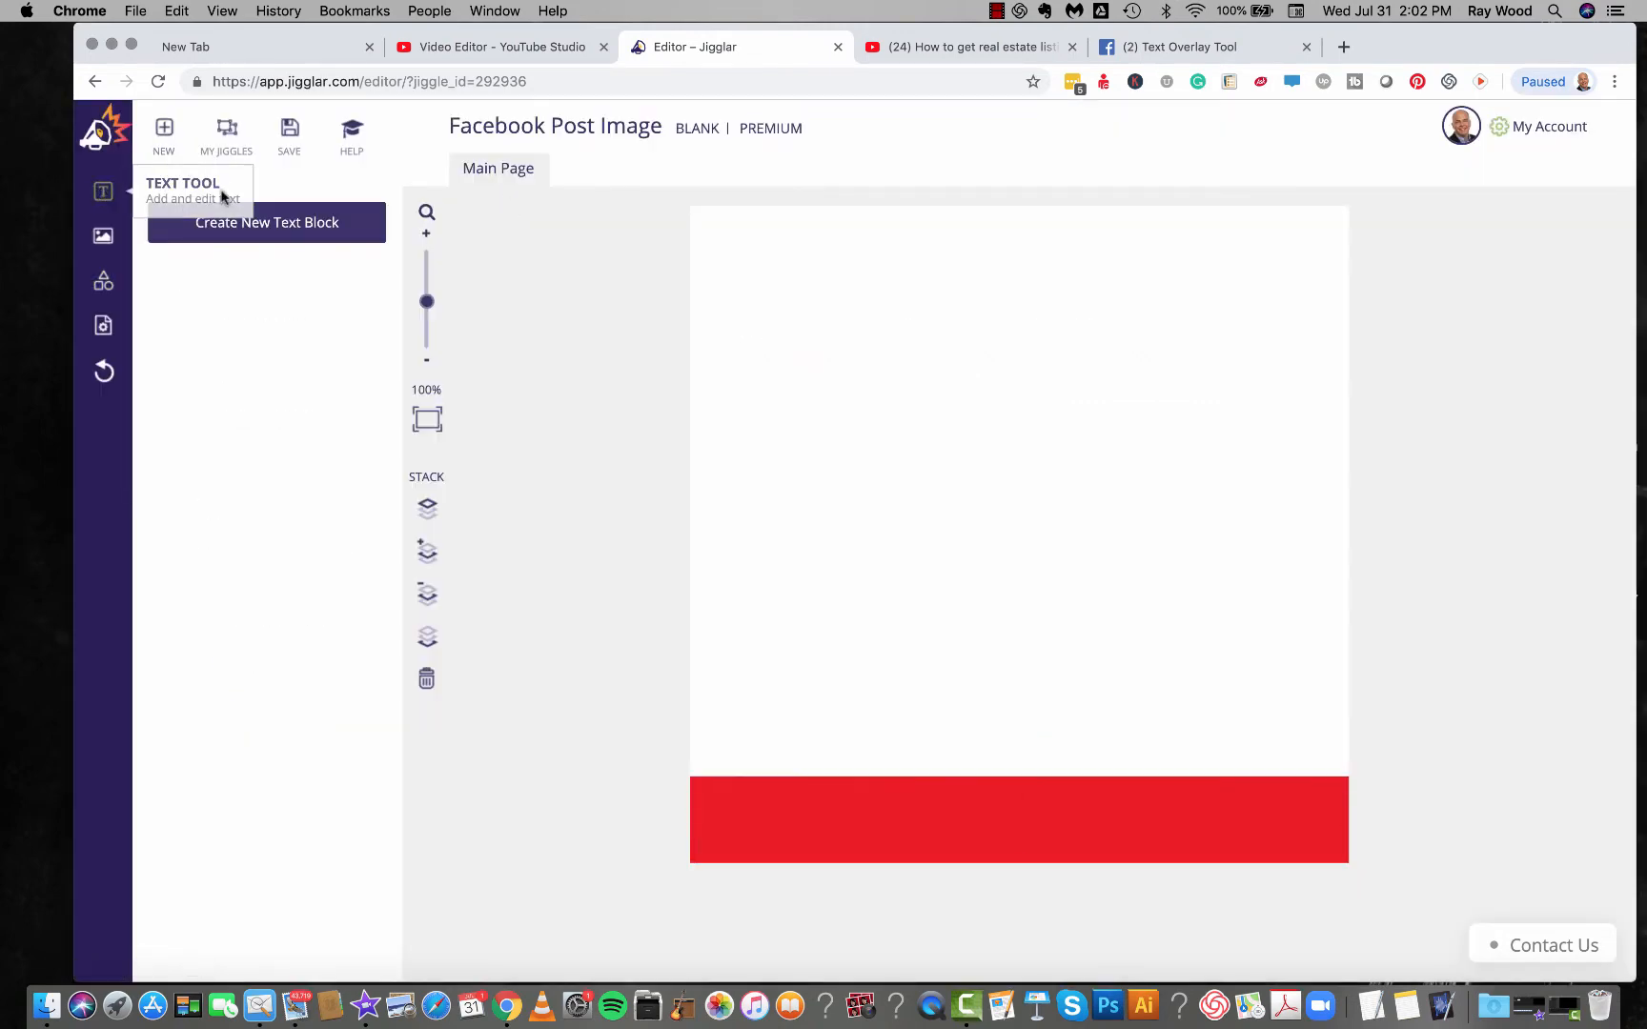
click(262, 223)
drag(932, 416, 847, 353)
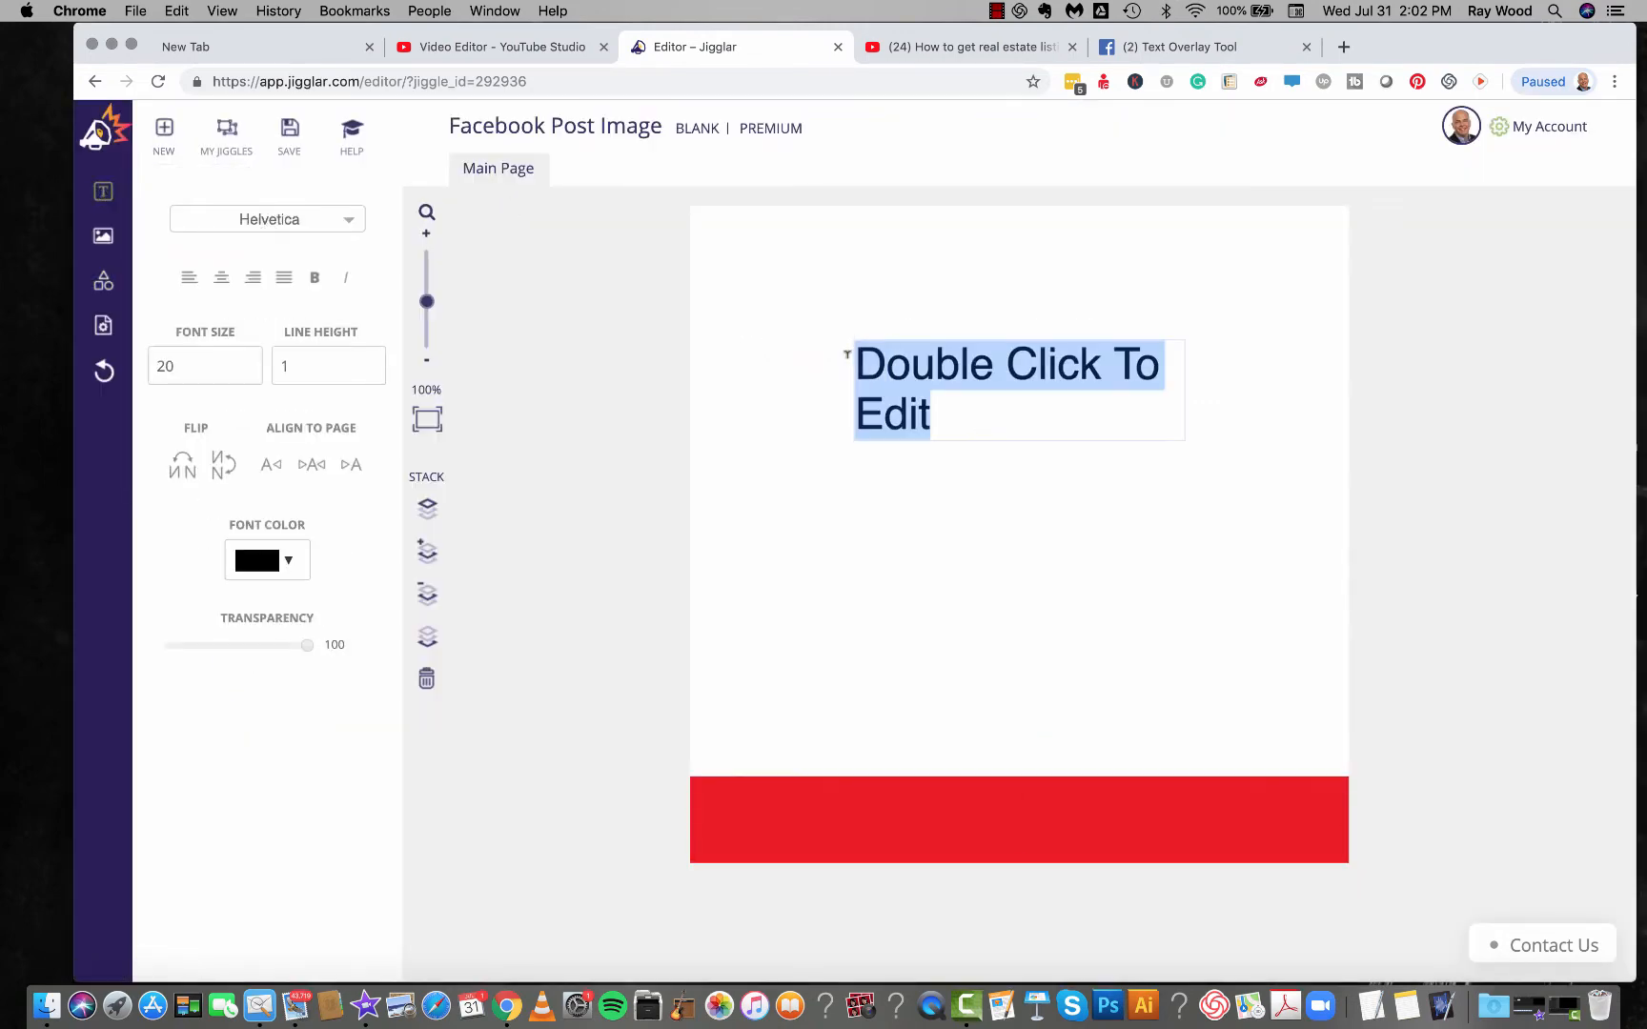
text(Doubl)
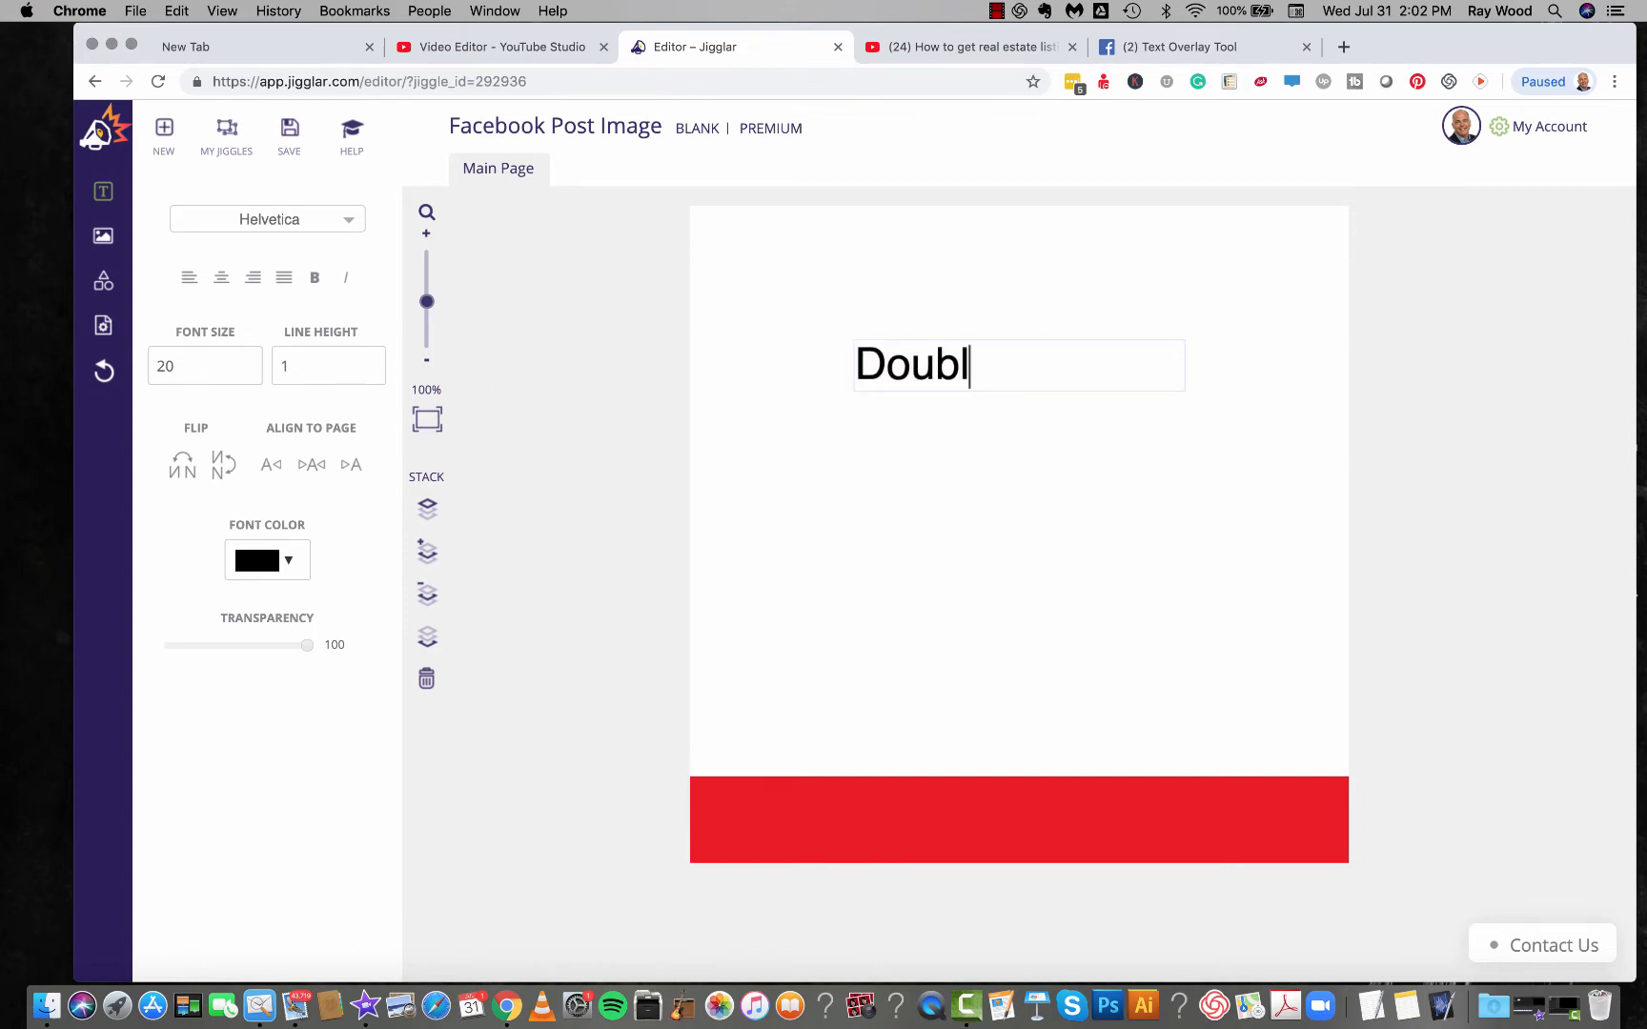
text(e Bay L)
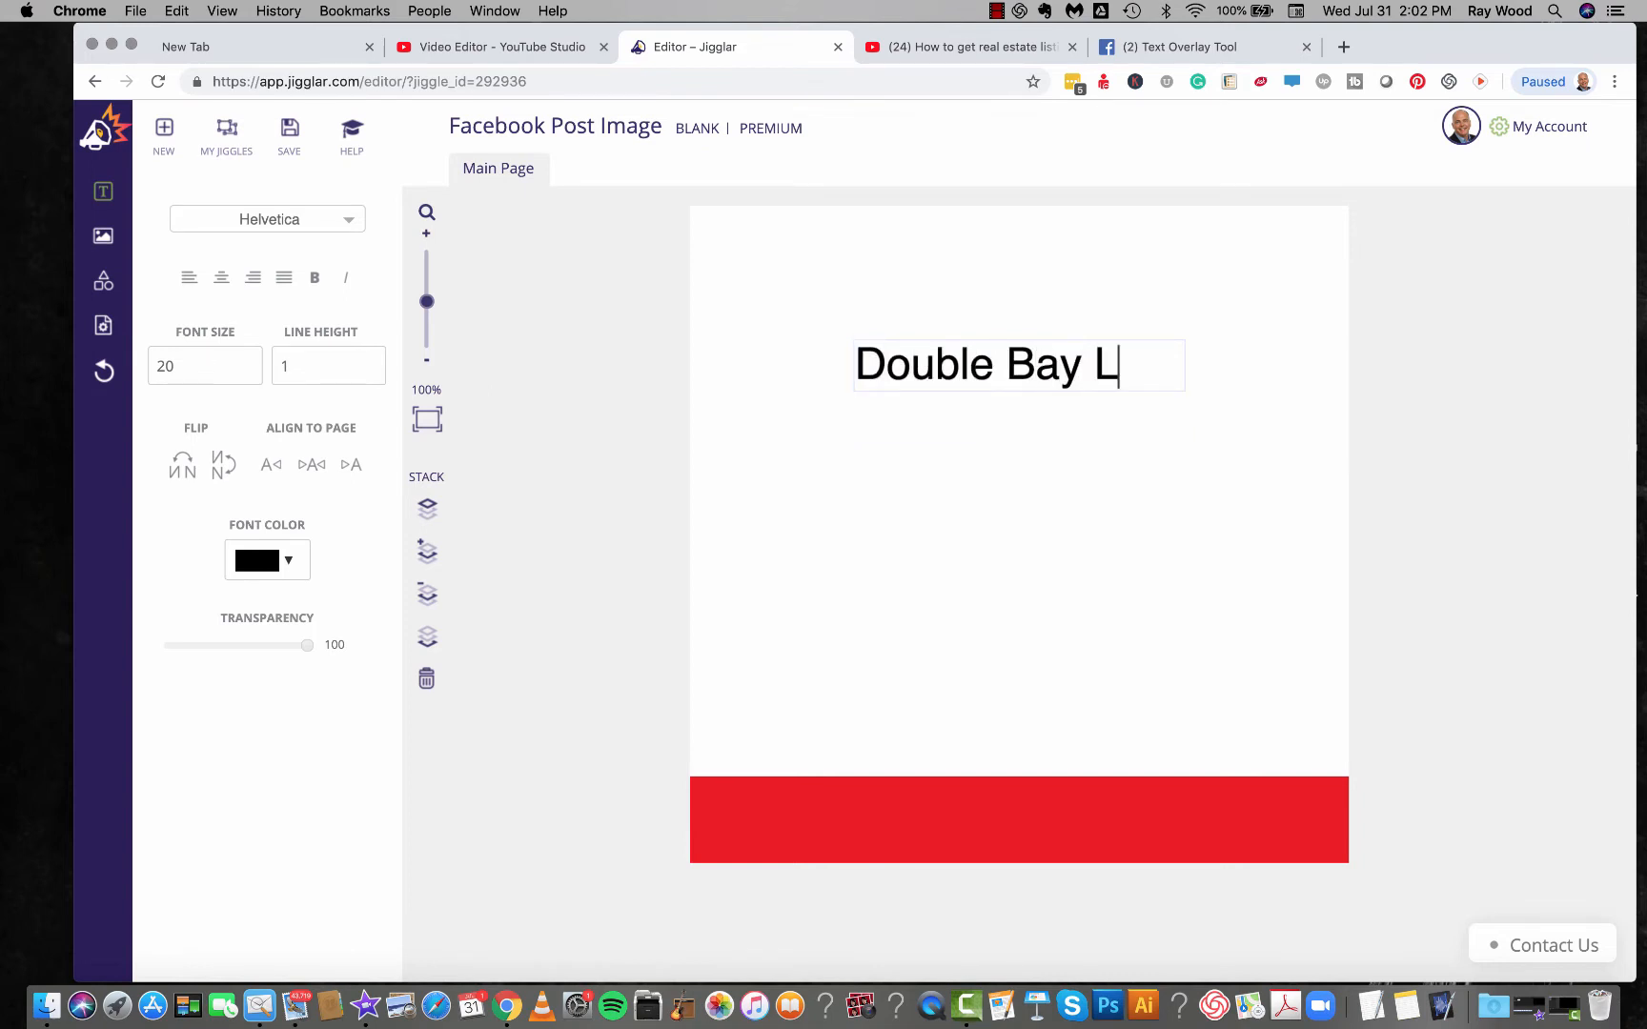
text(uxury)
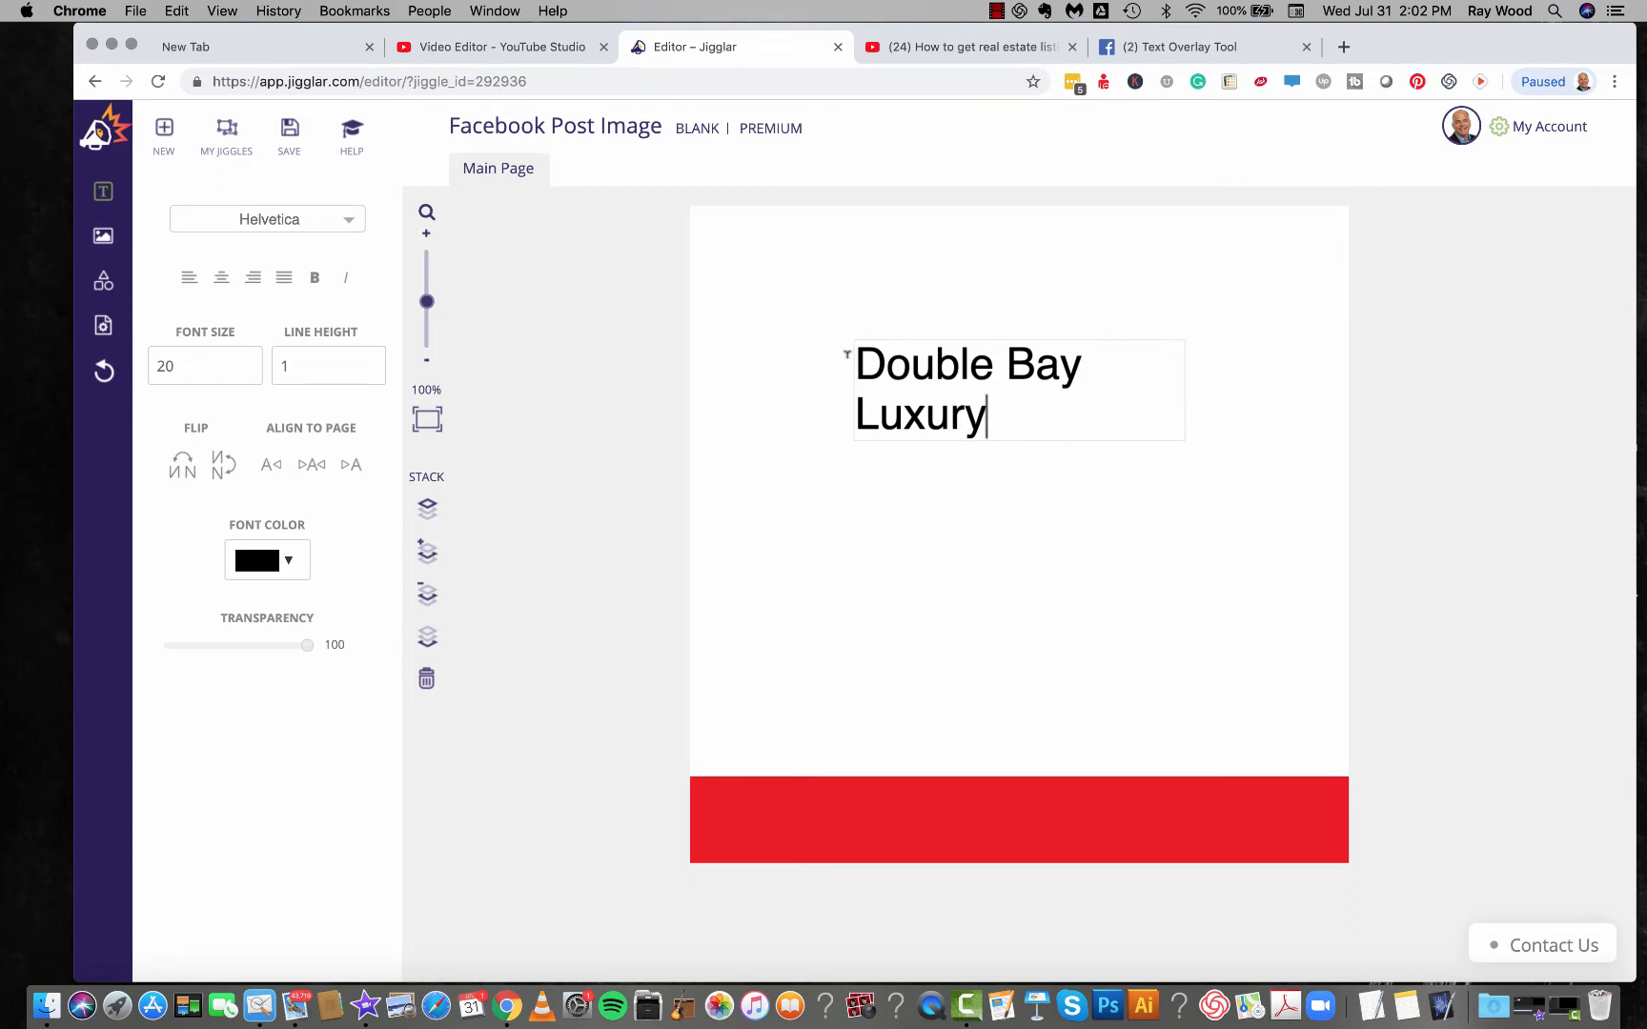
Step: Set the font of the whole "Double Bay Luxury" text to Montserrat
drag(988, 416, 843, 354)
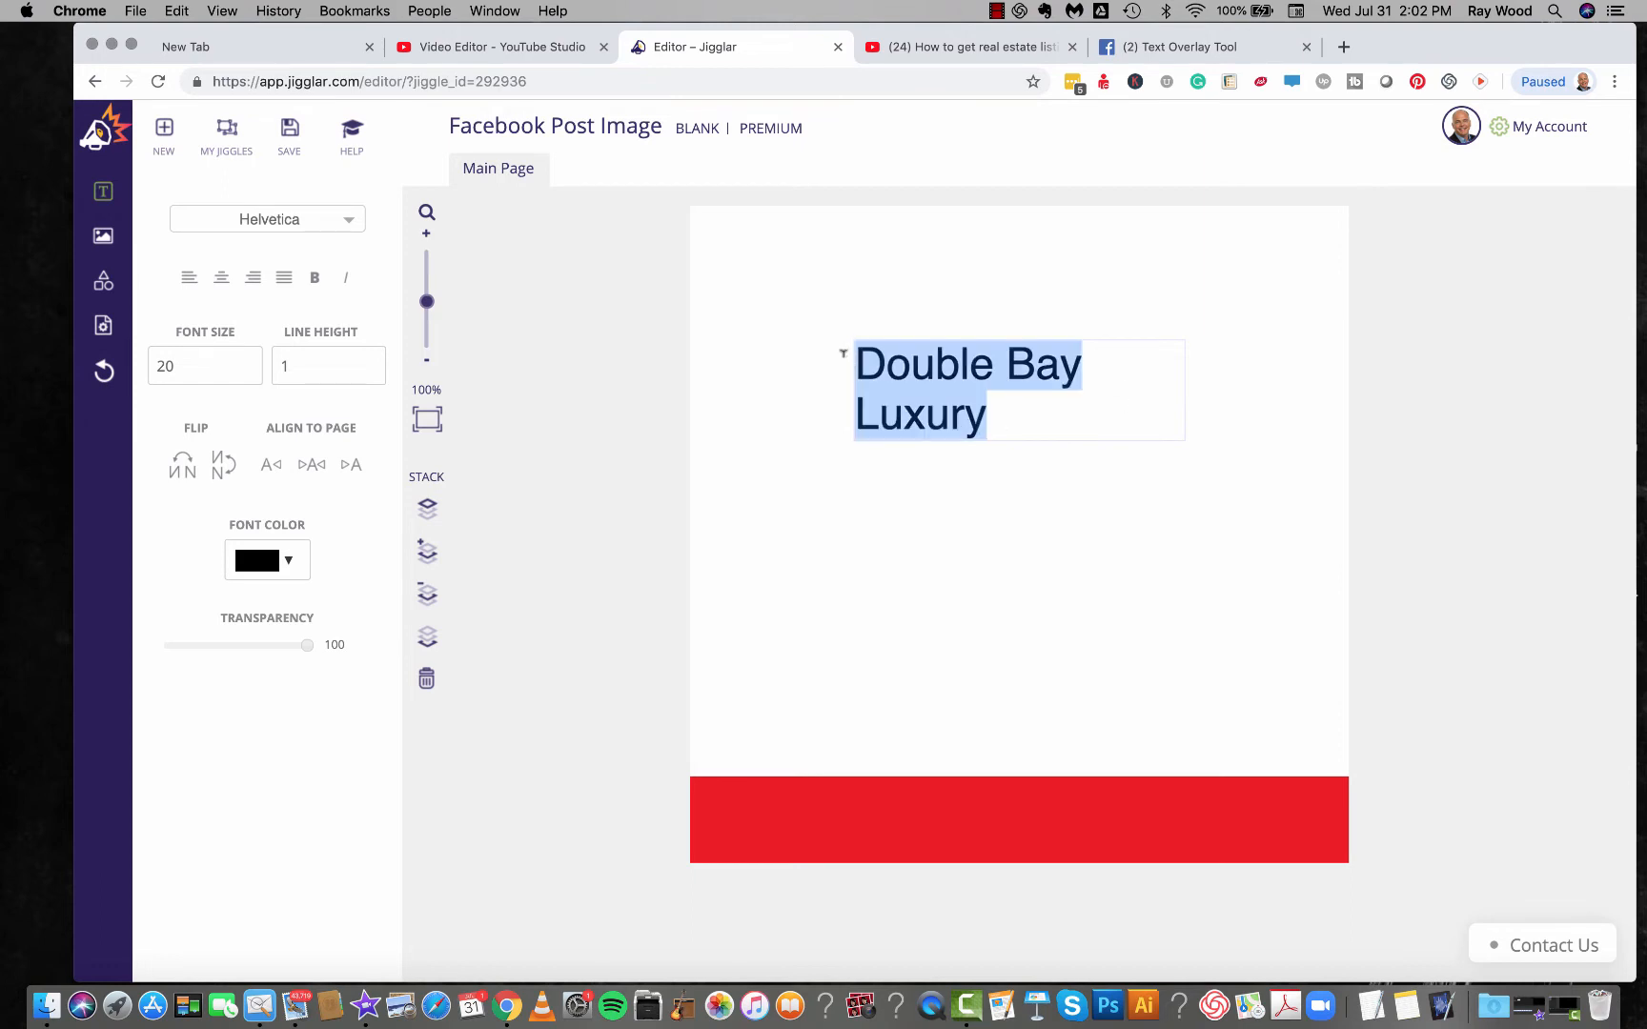
click(352, 225)
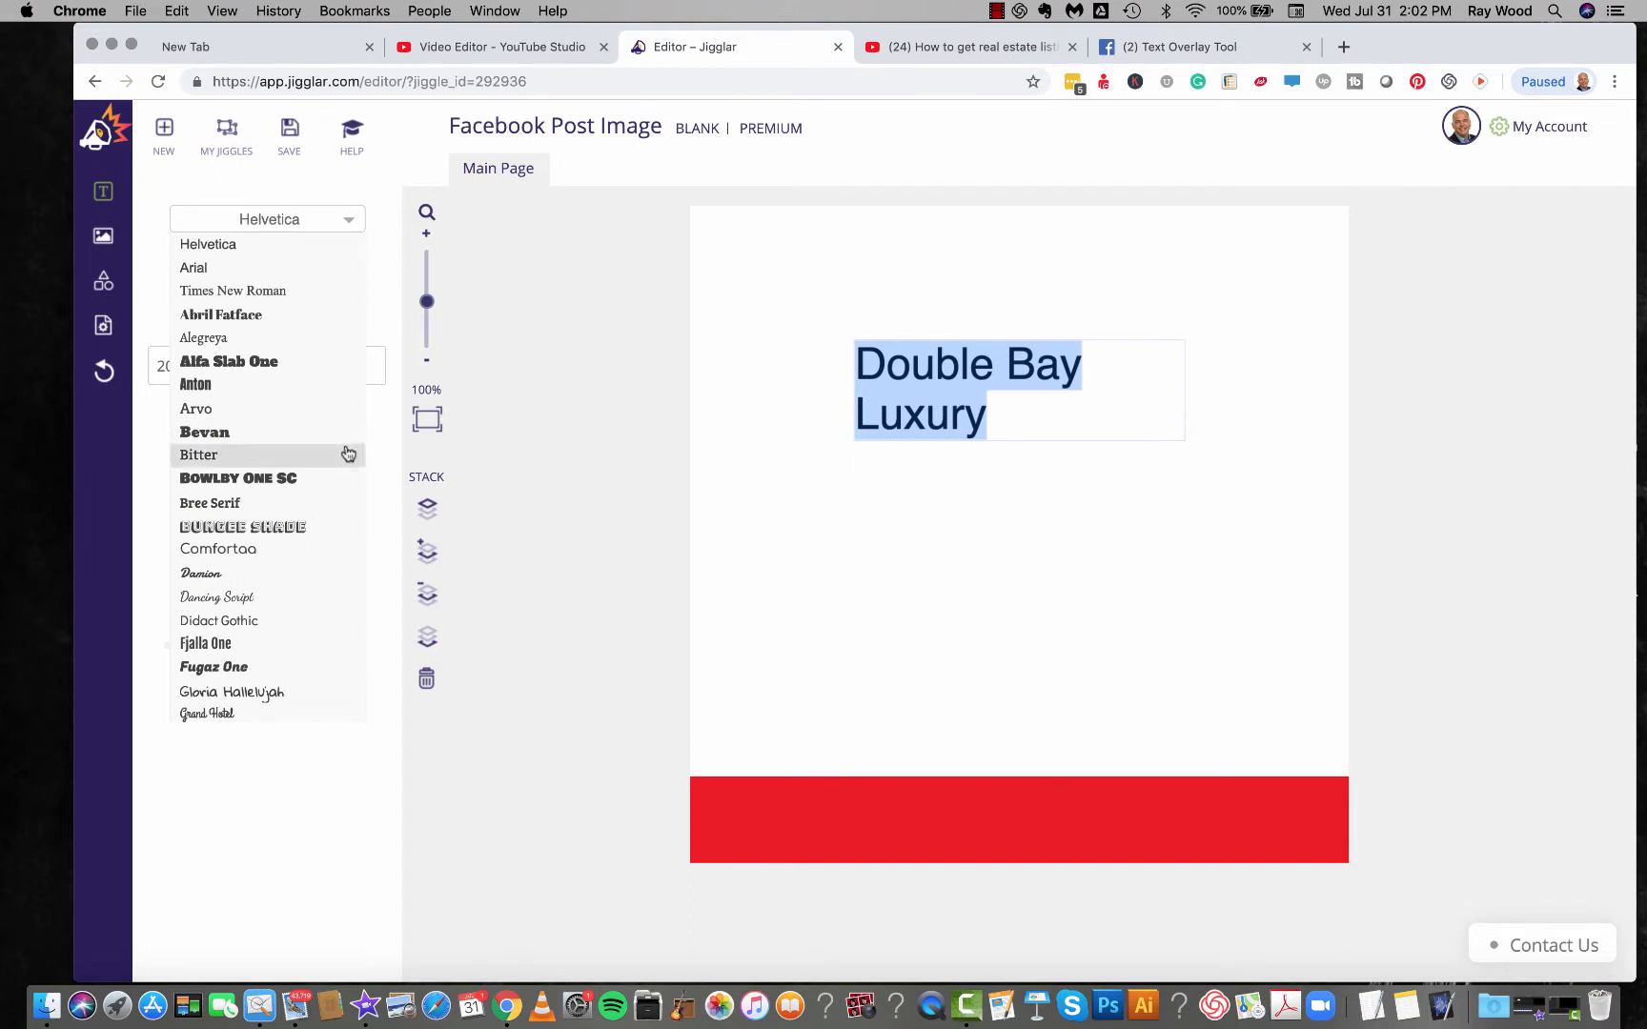
scroll(345, 452, down, 5)
scroll(348, 452, down, 3)
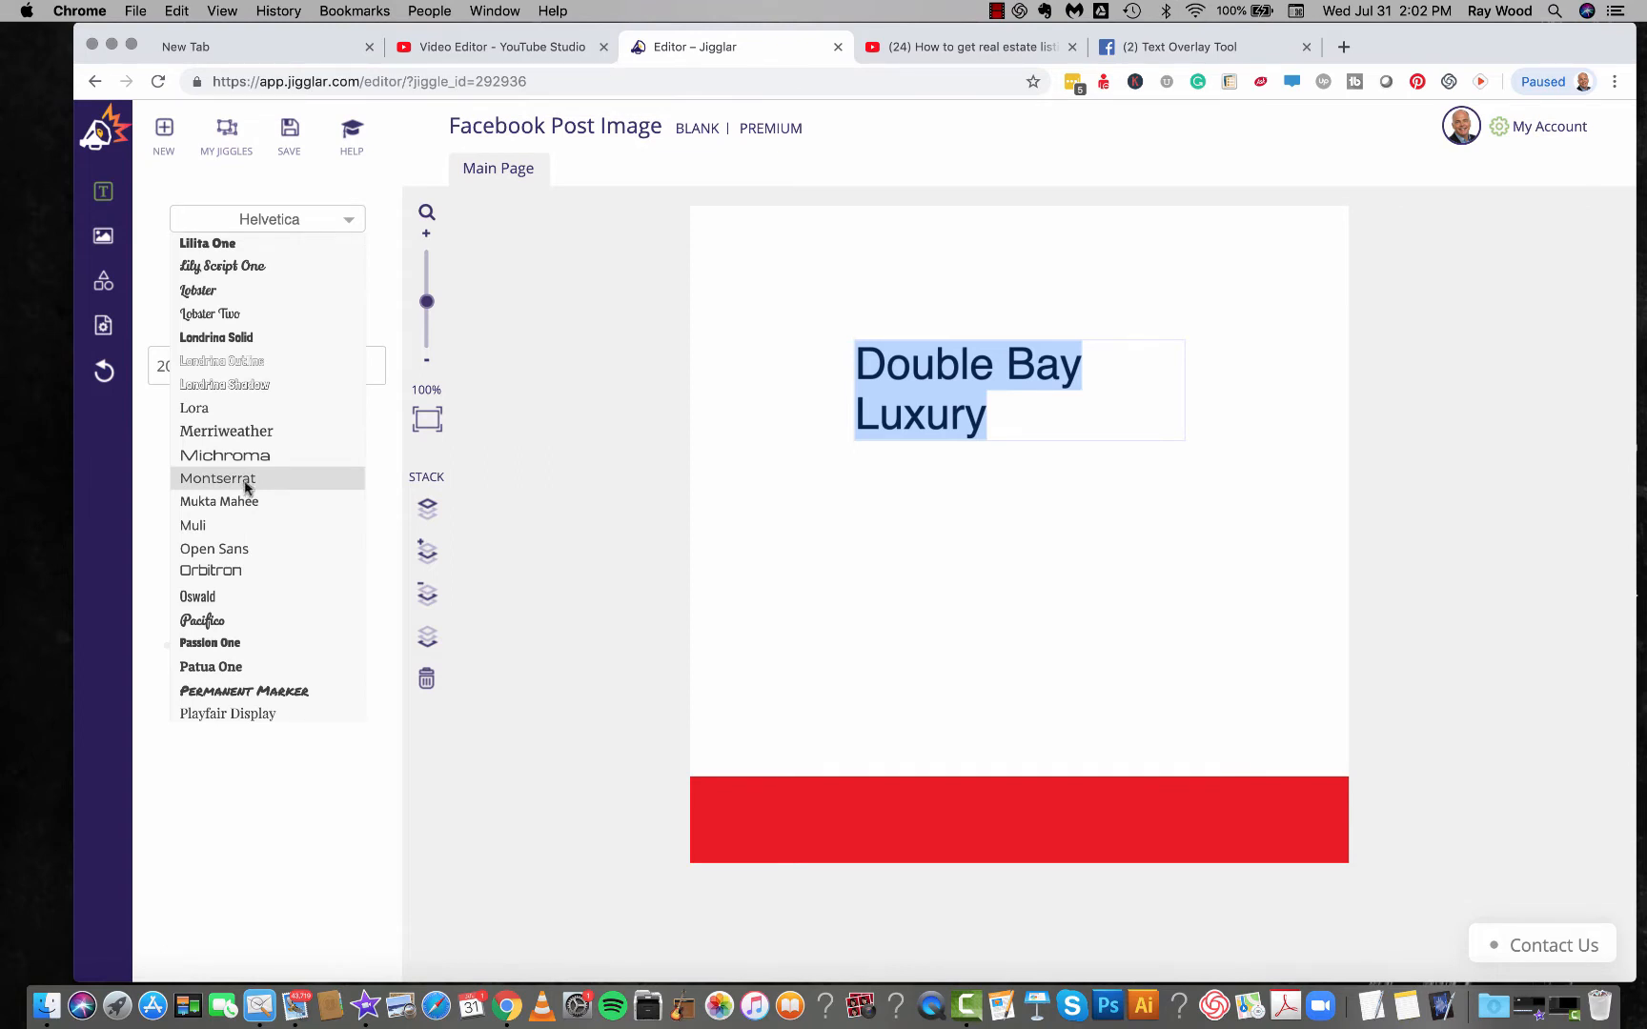
click(245, 481)
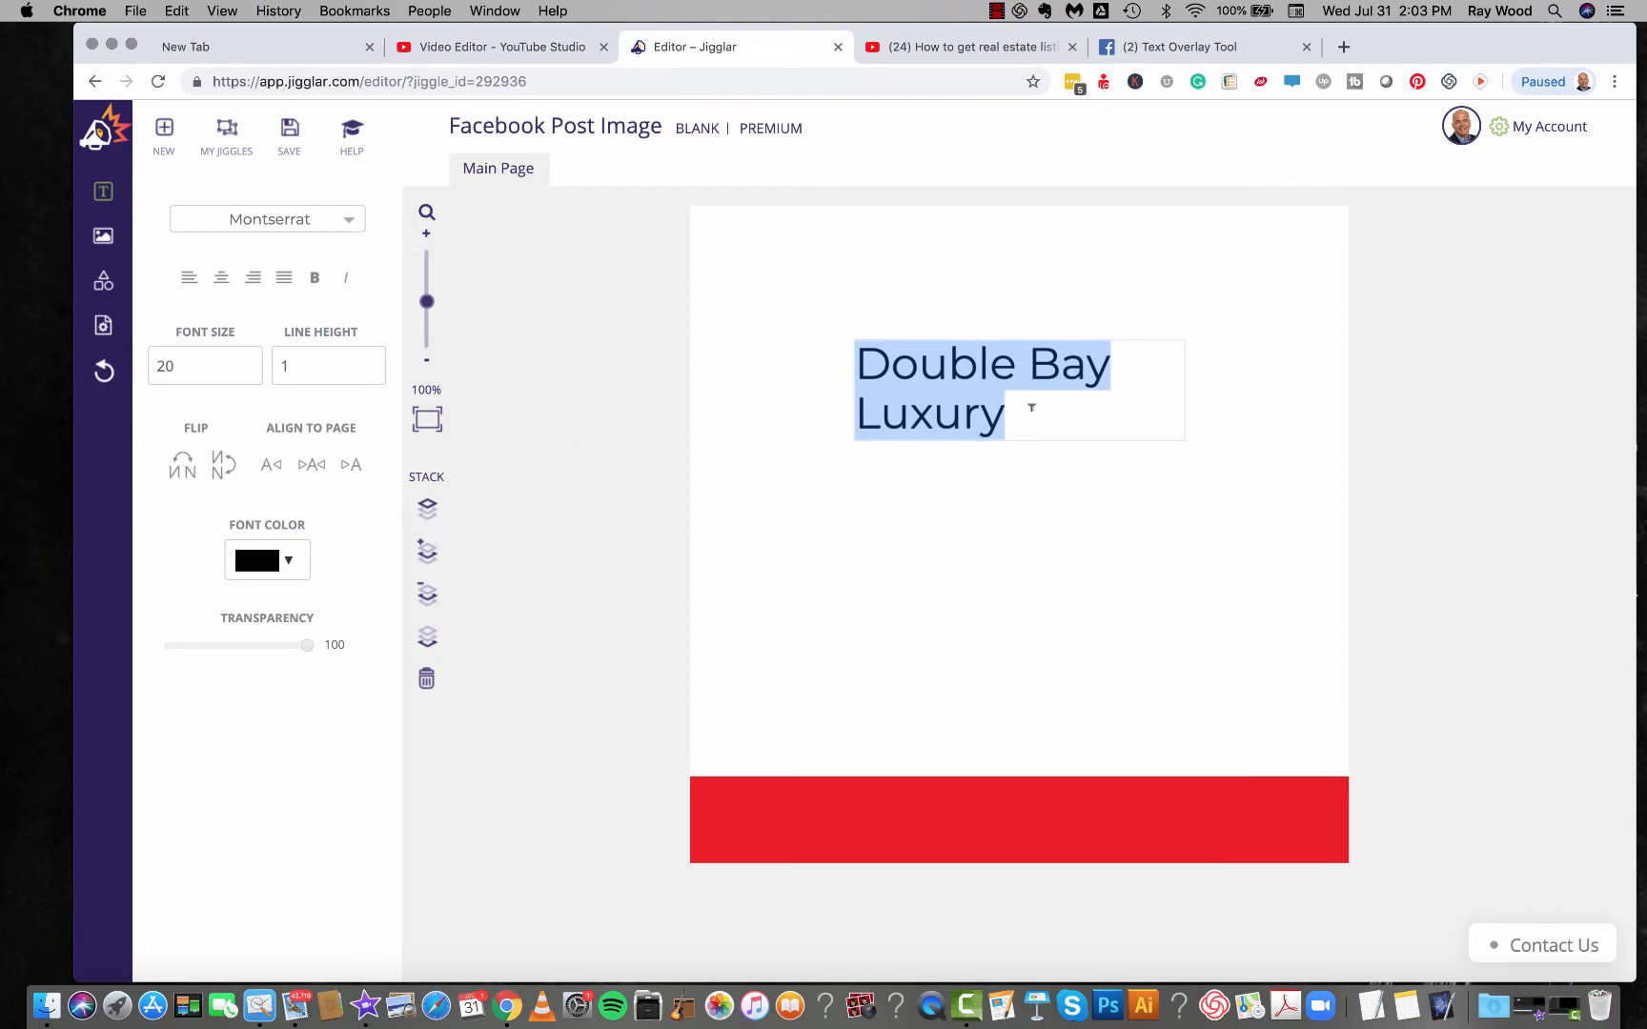
click(1251, 401)
Step: Widen the text block so the words fit on one line, and move it onto the red bar
click(1016, 381)
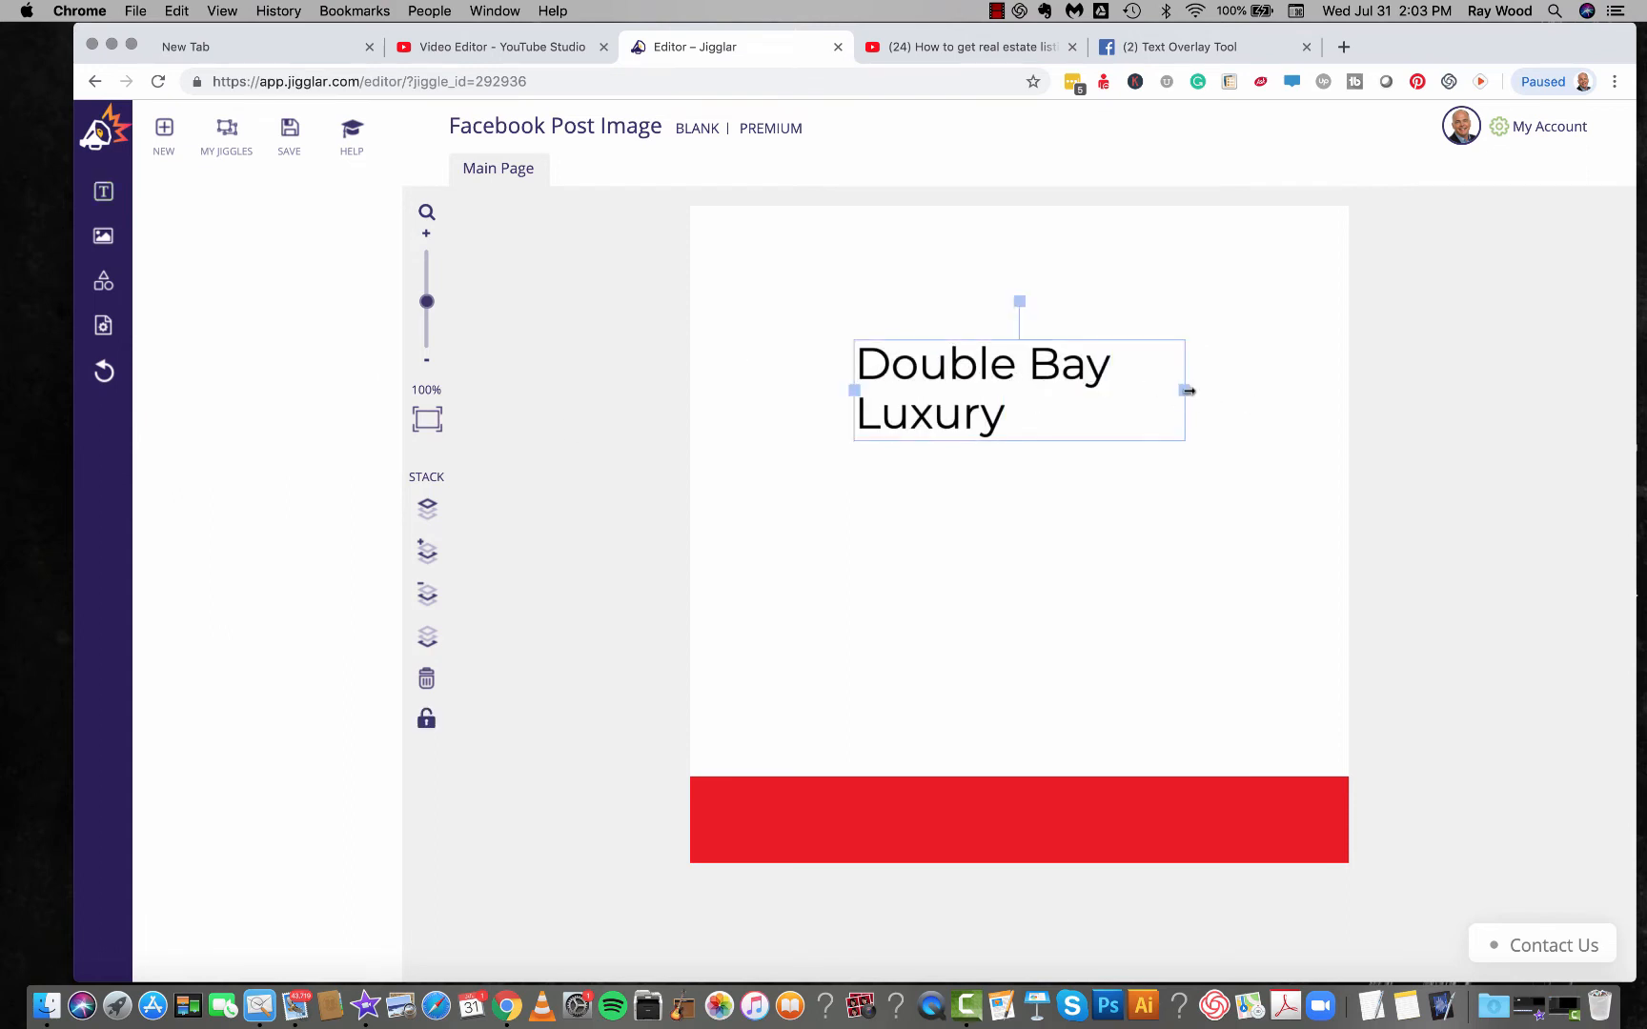
drag(1185, 389, 1287, 370)
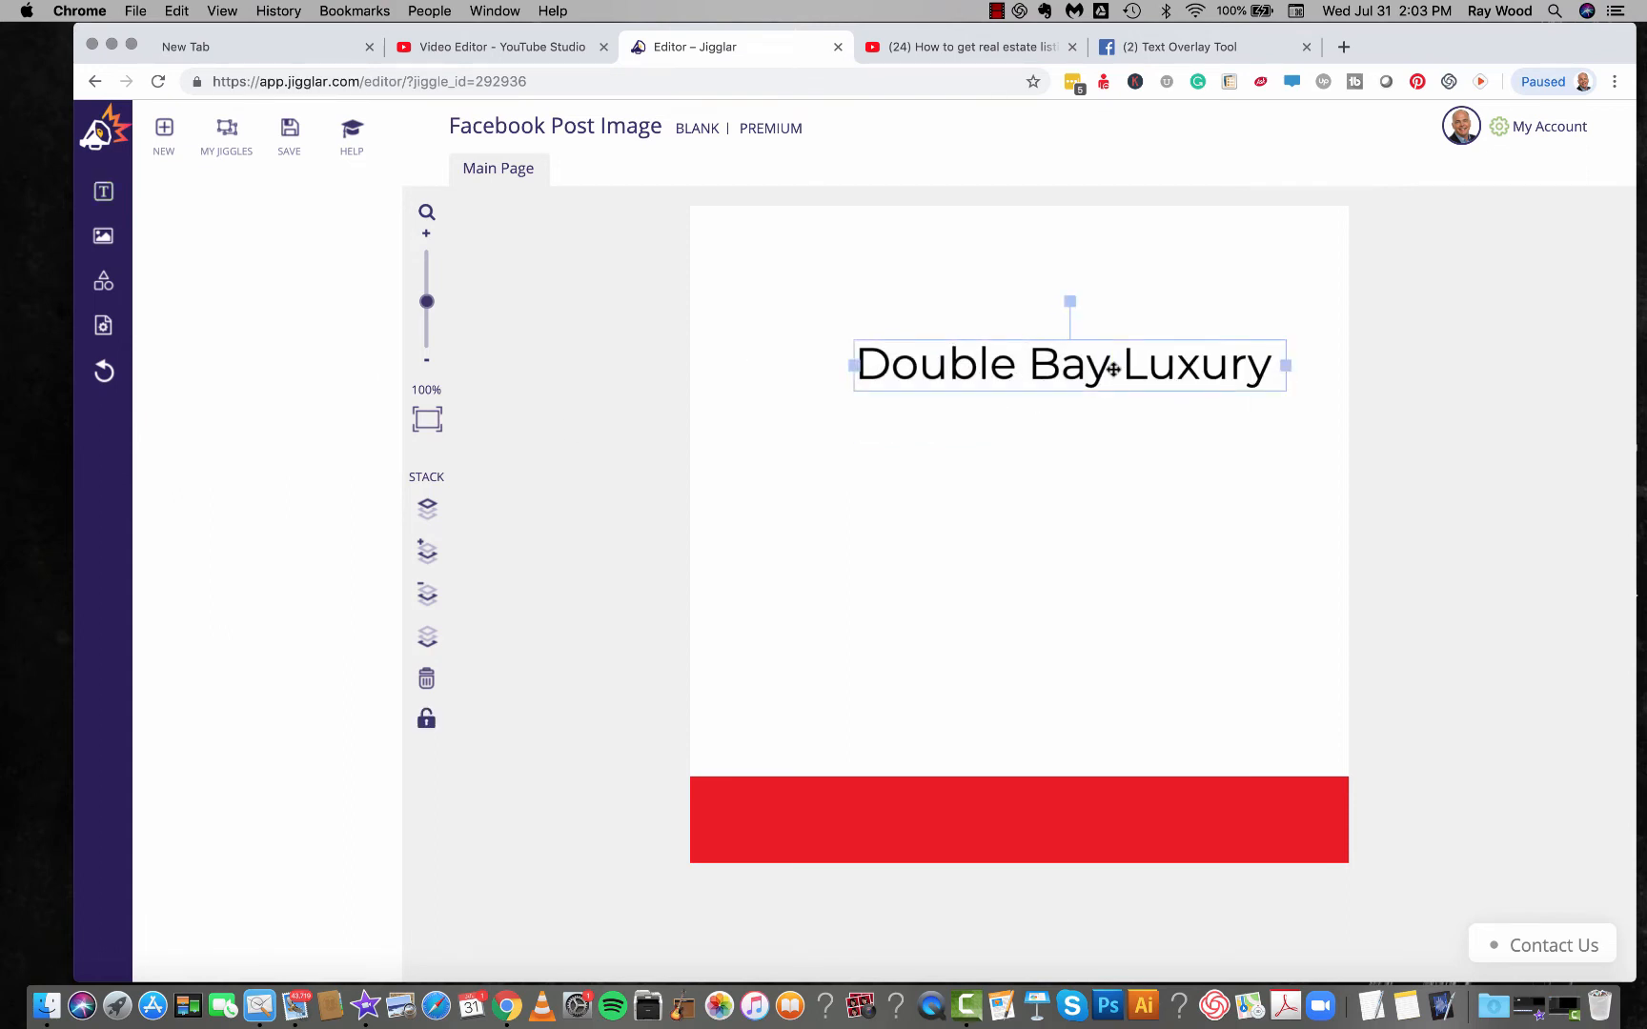
drag(1113, 369, 1073, 818)
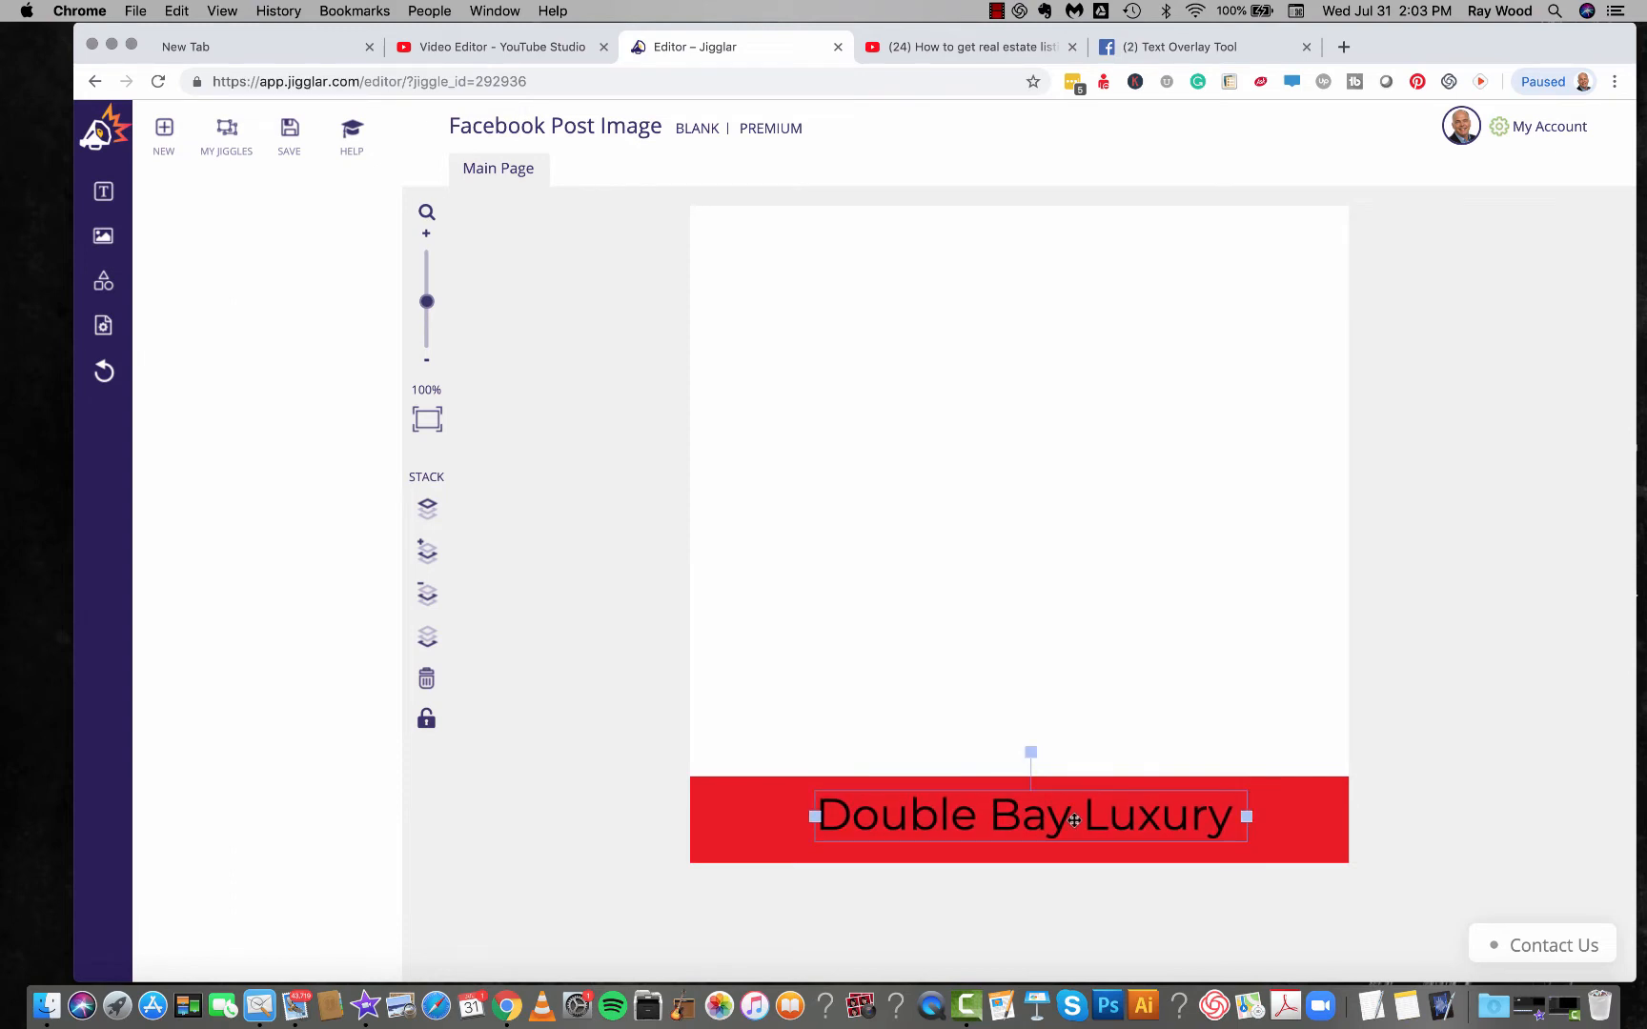
Step: Set the bar text's font size to 27, and reposition and widen its block to fit one line across the red bar
double_click(1073, 818)
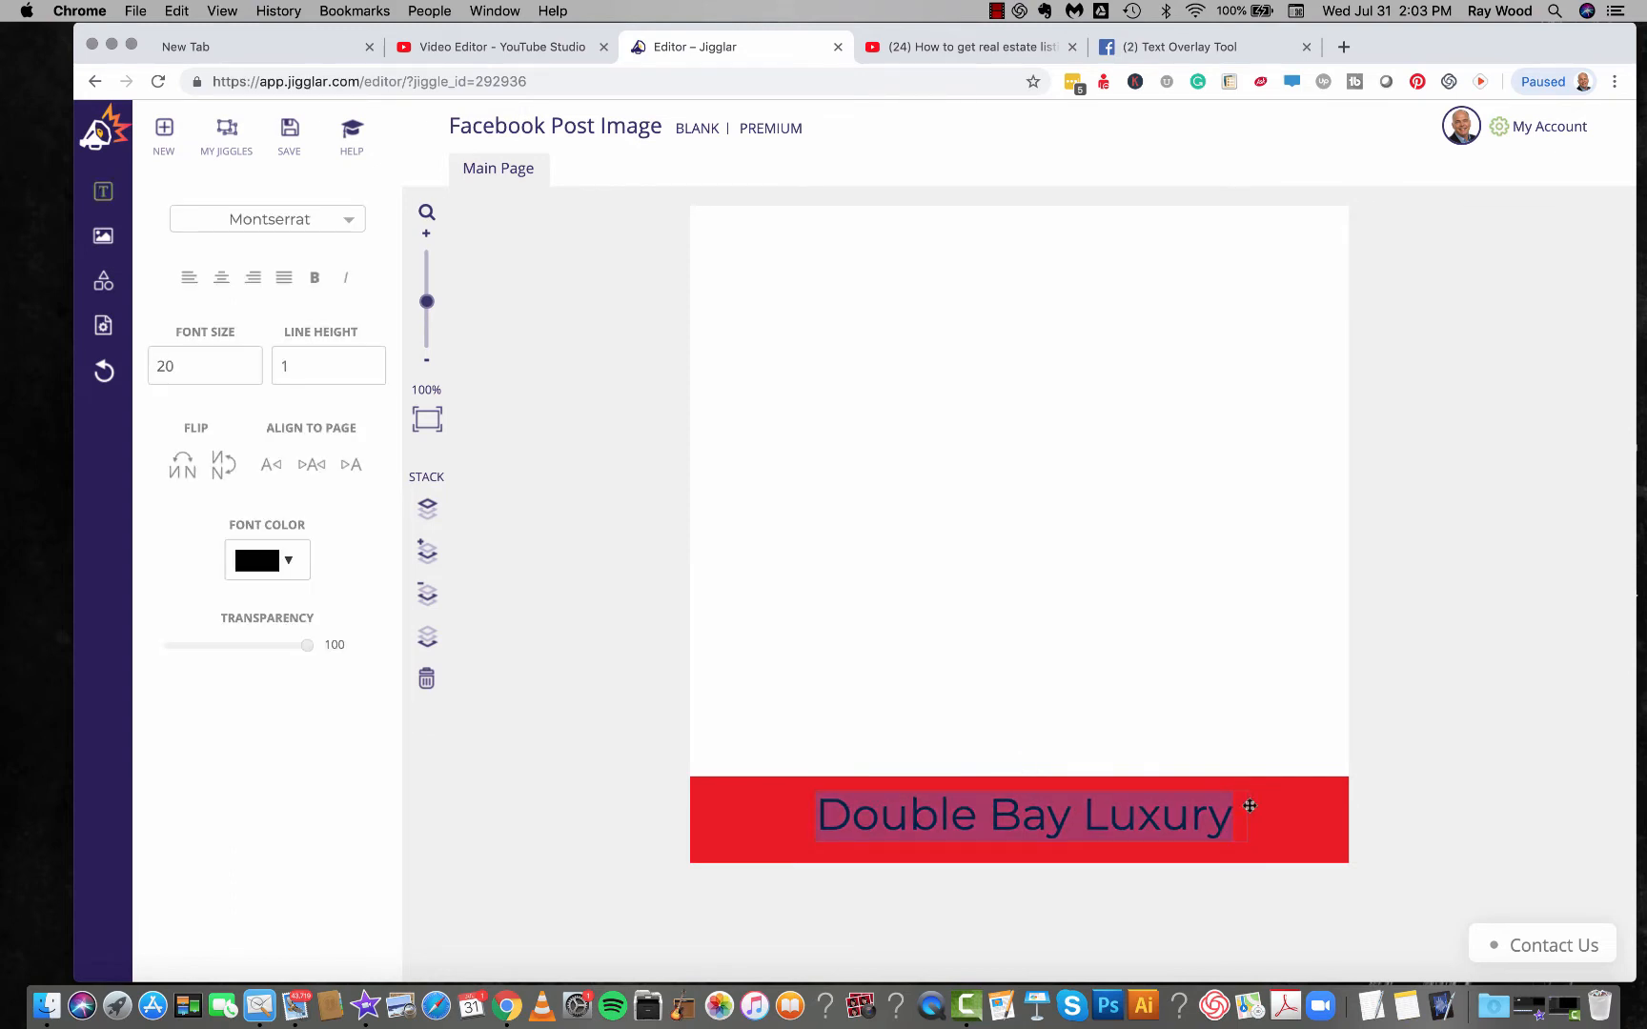
click(247, 362)
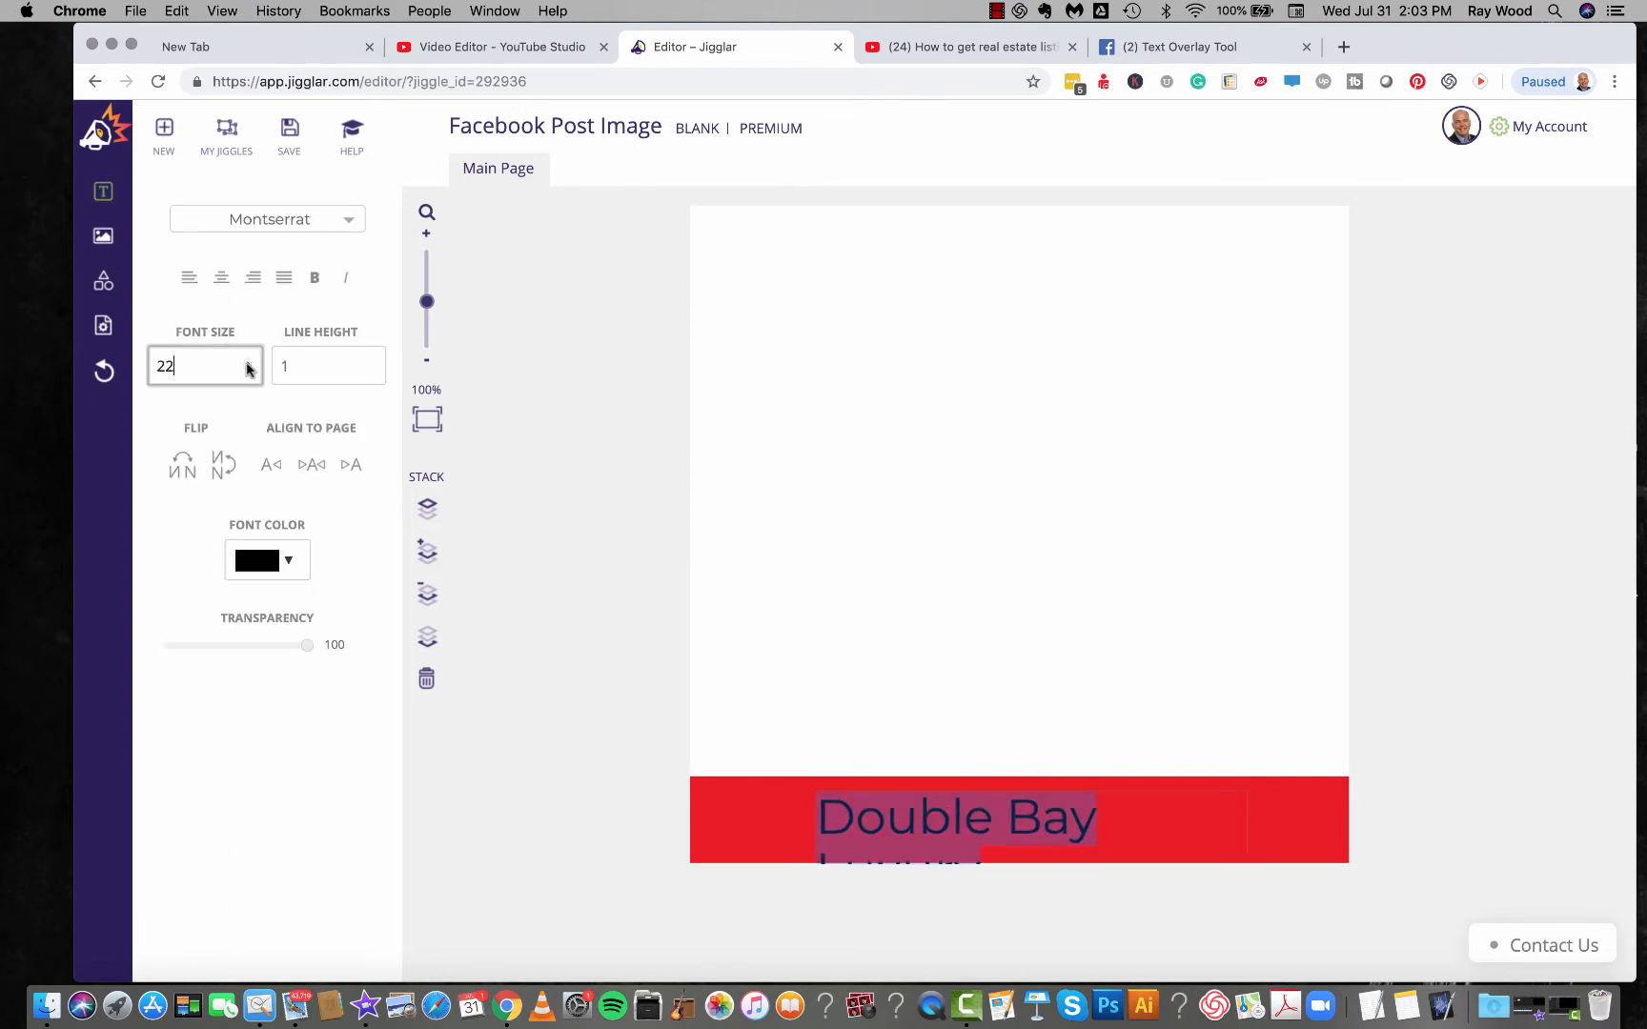
click(1437, 768)
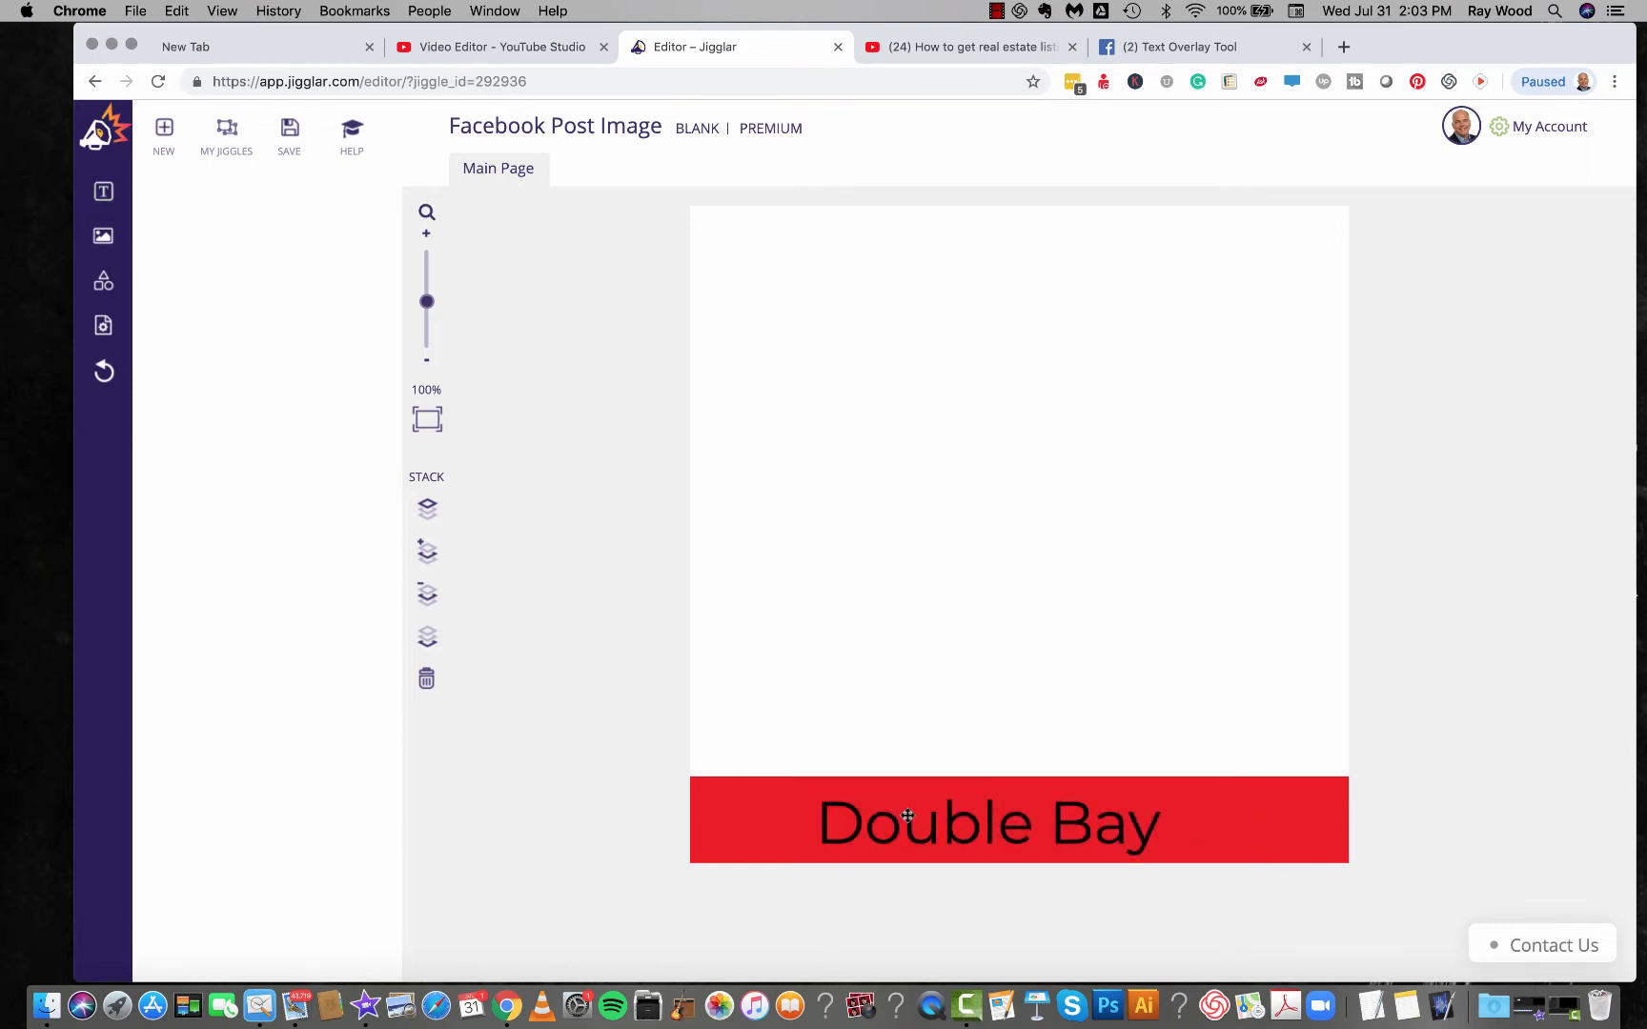
drag(904, 816, 813, 808)
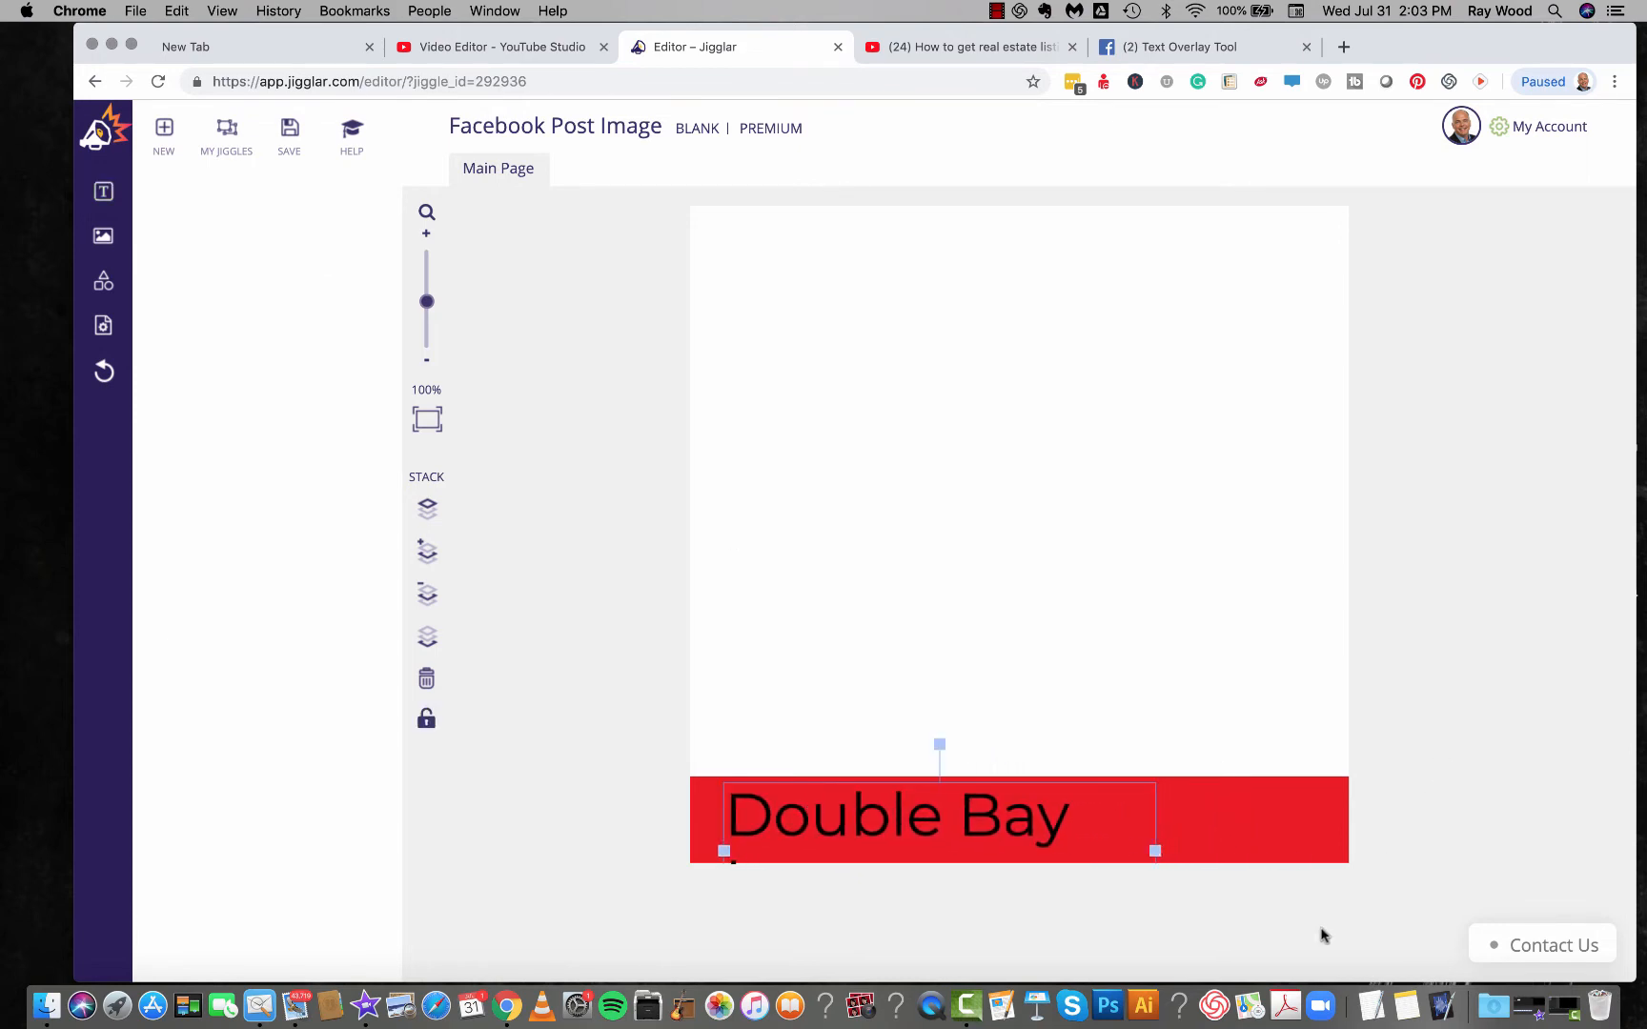
drag(1154, 851, 1323, 817)
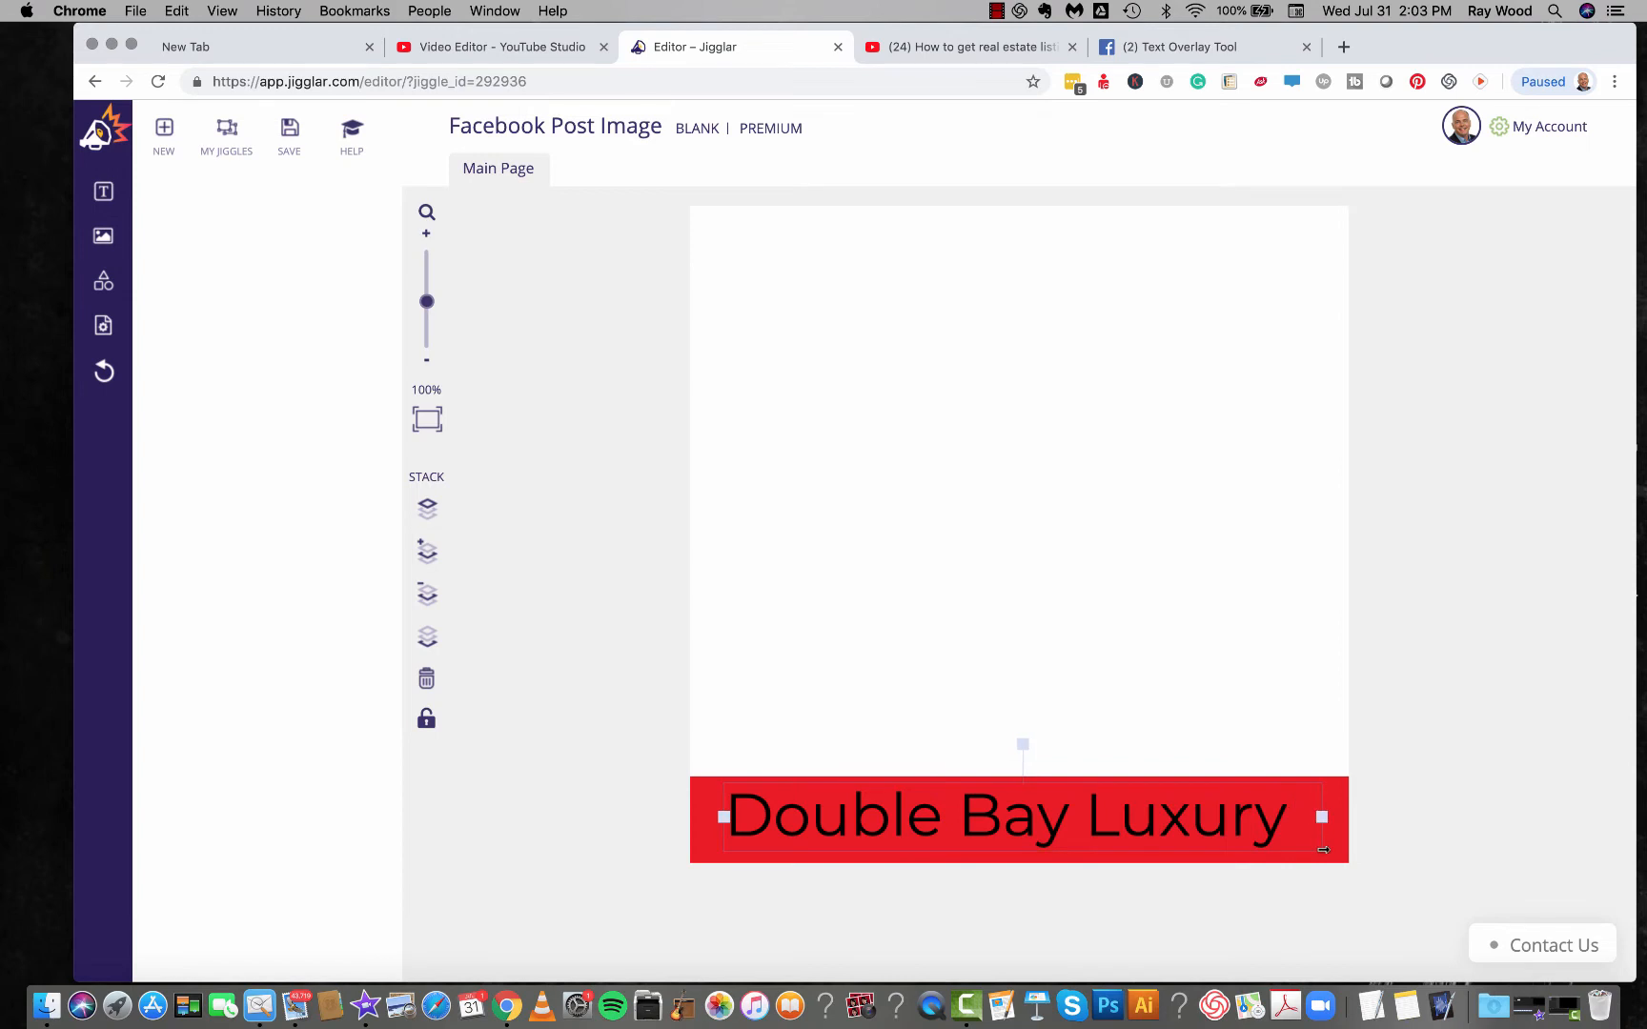
mouse_move(1133, 836)
mouse_down()
mouse_move(1156, 837)
mouse_move(1141, 838)
mouse_up()
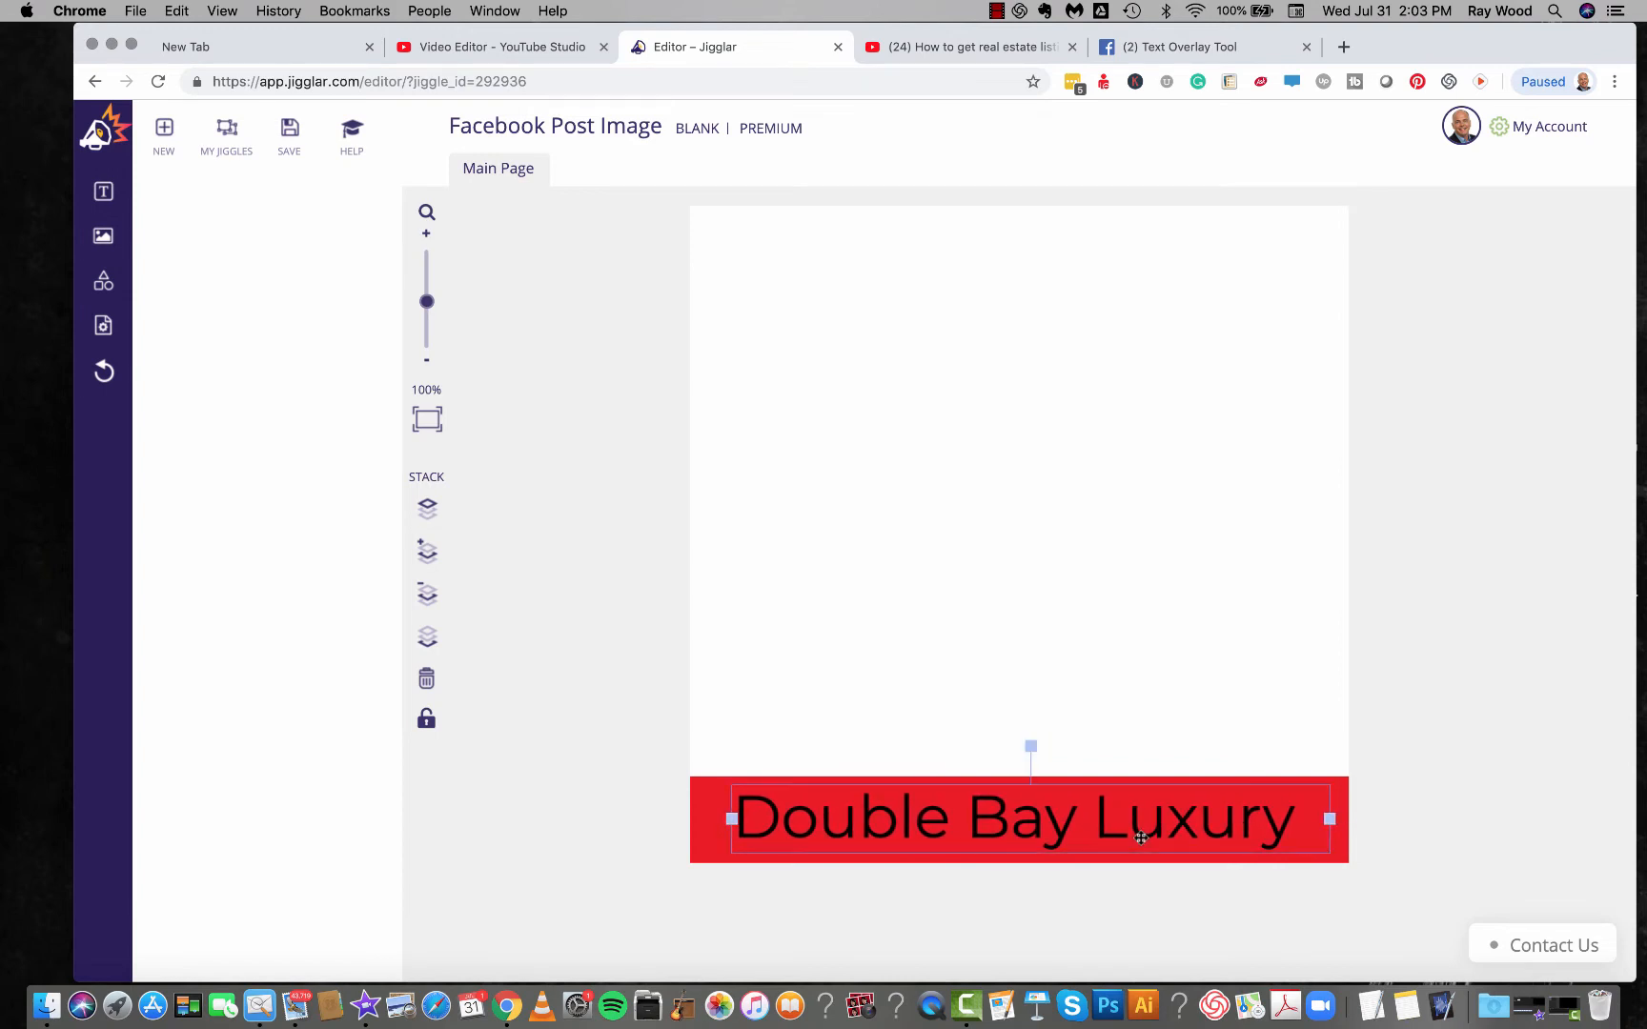
Step: Try bold formatting on the "Double Bay Luxury" text
double_click(1141, 837)
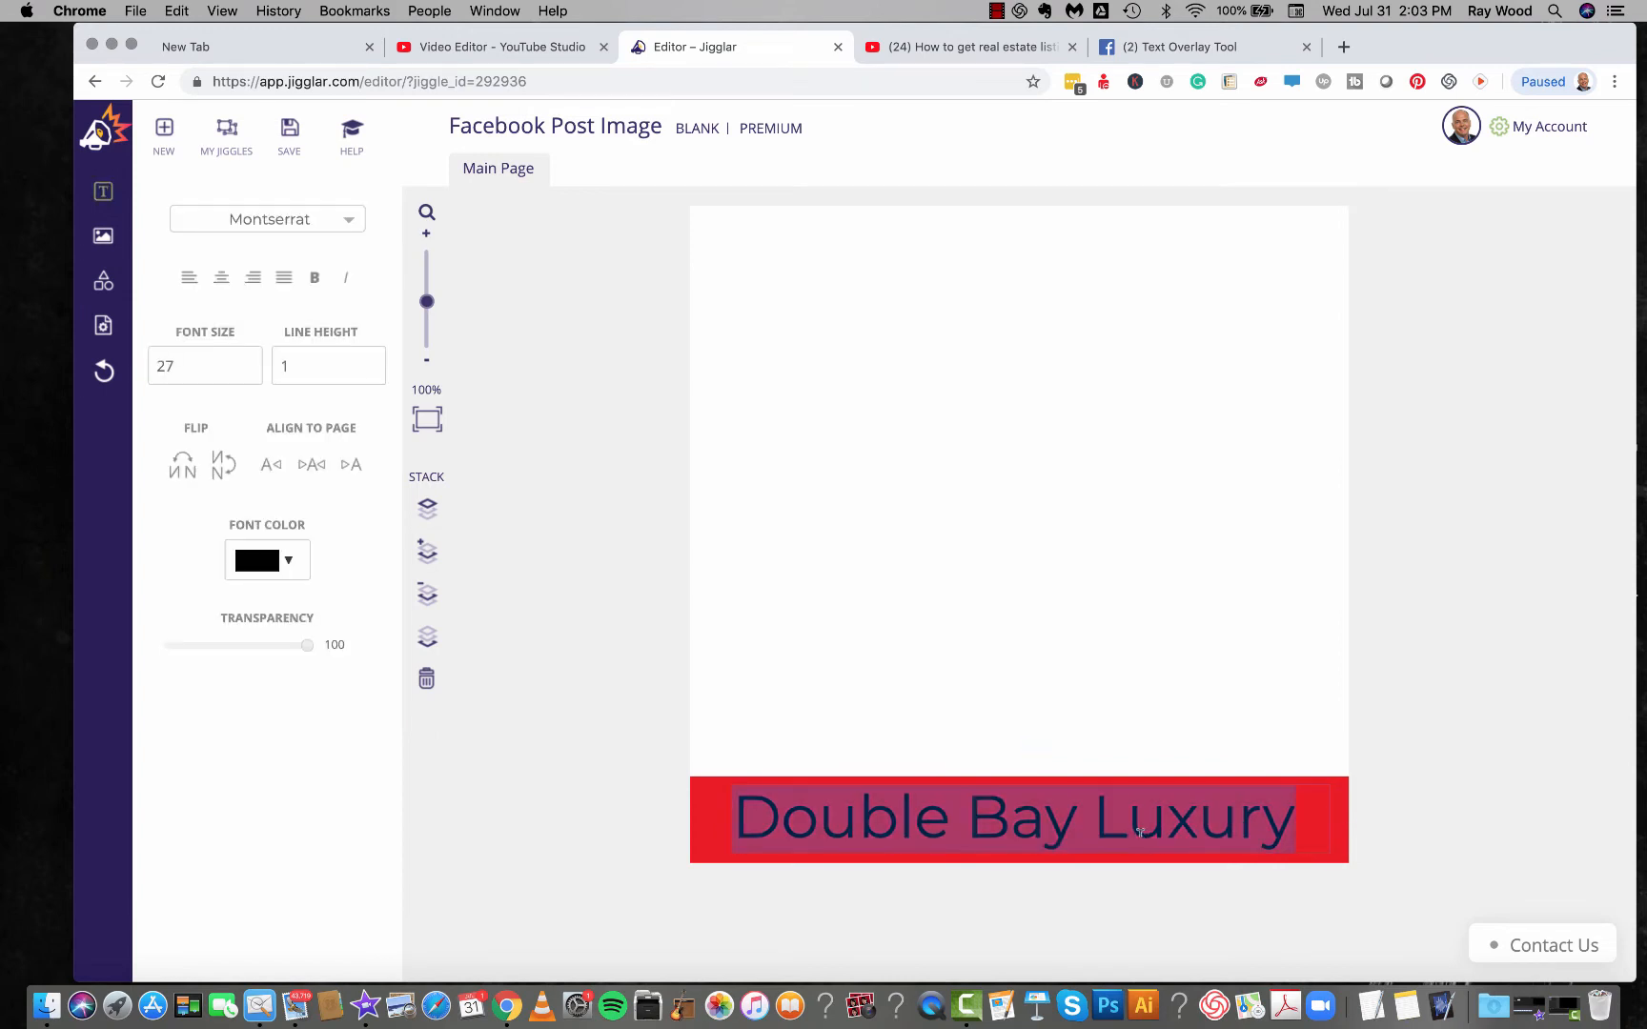
click(316, 280)
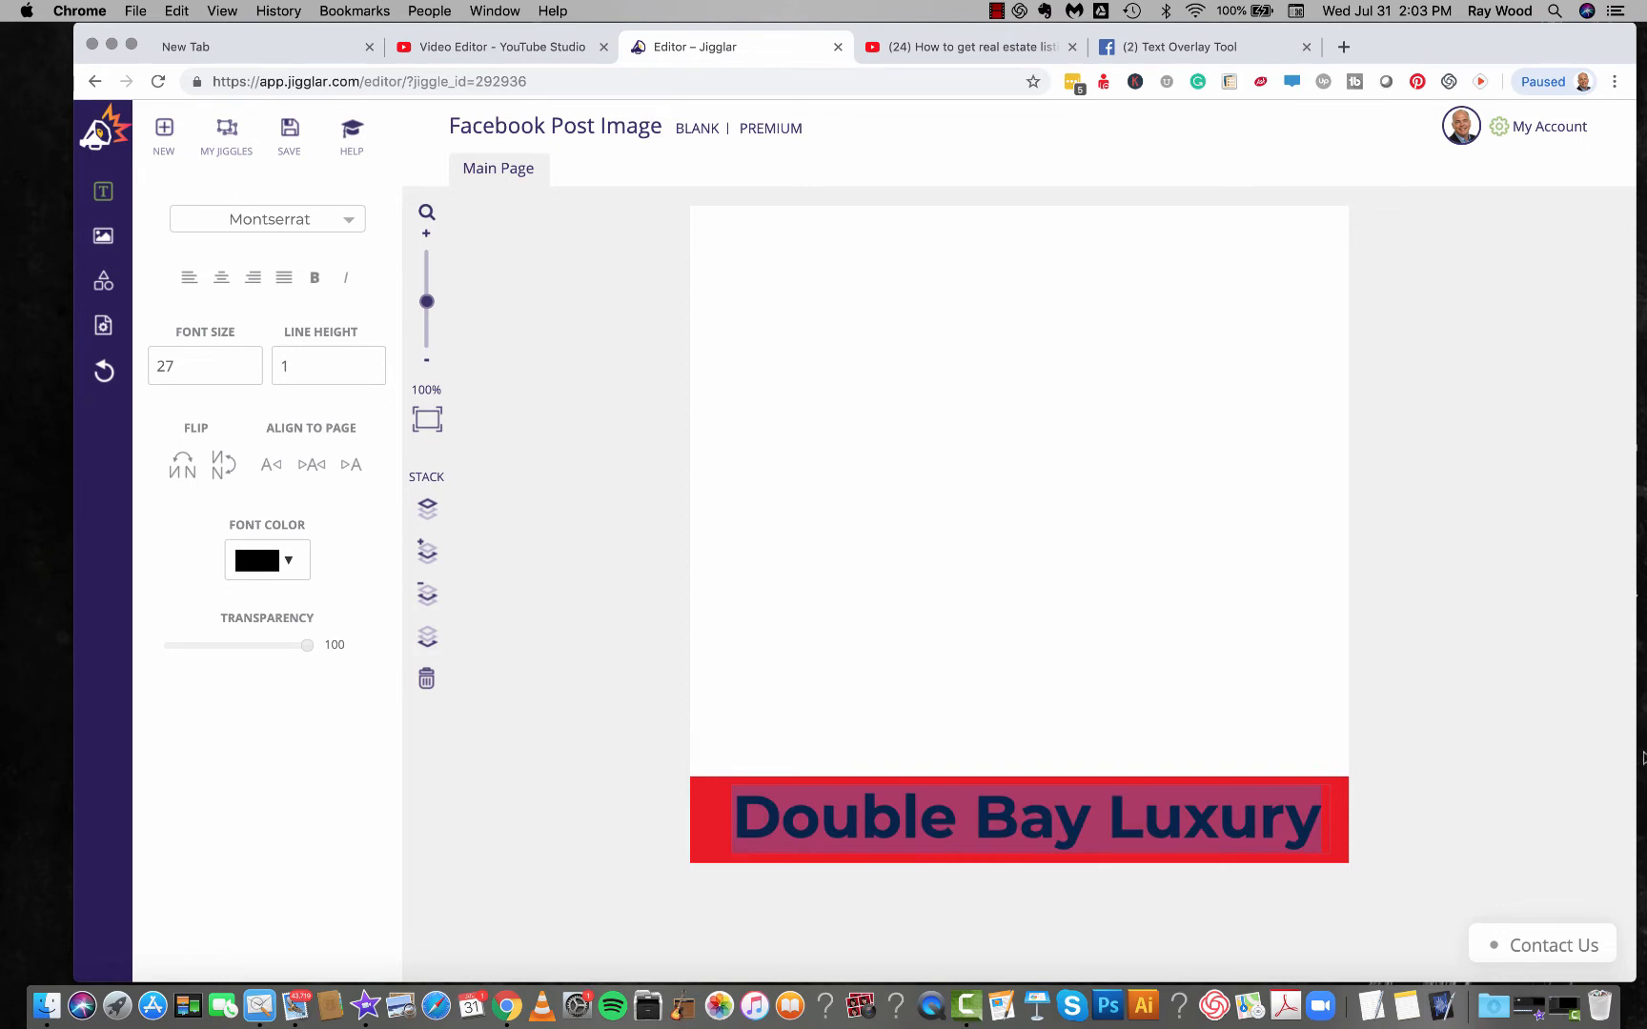
click(1500, 760)
Step: Colour the "Double Bay Luxury" text white #ffffff, remove its bold formatting, and nudge its block slightly on the bar
double_click(1018, 831)
click(288, 562)
click(246, 604)
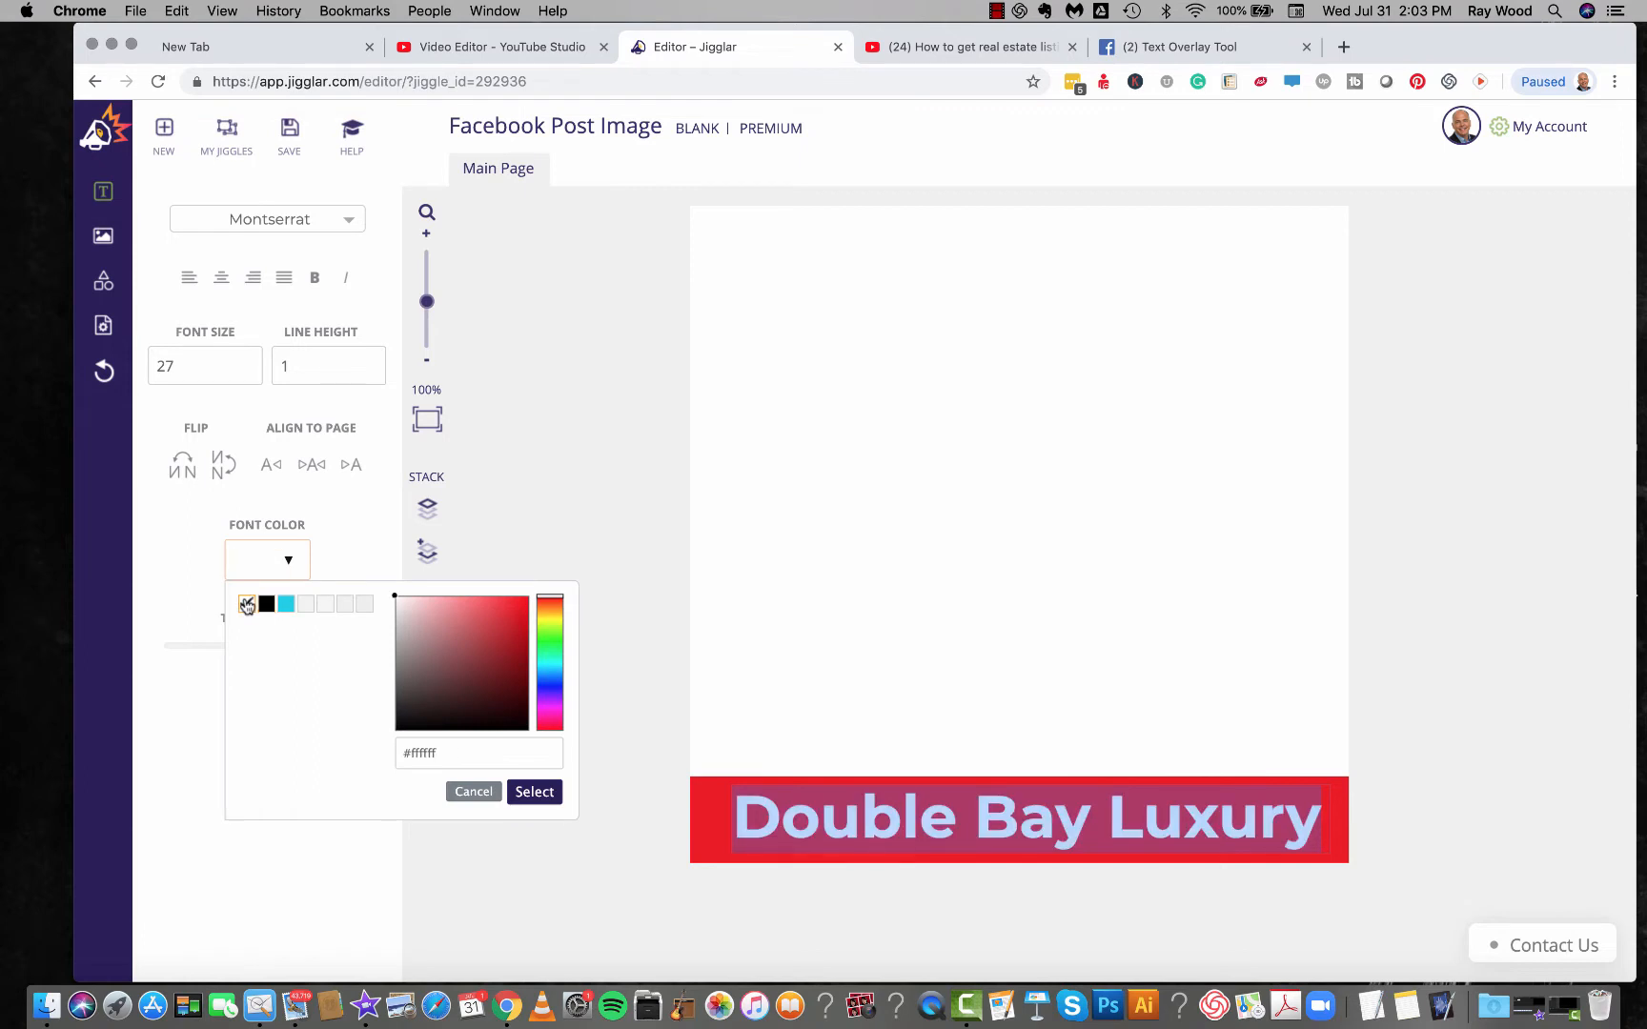
click(535, 792)
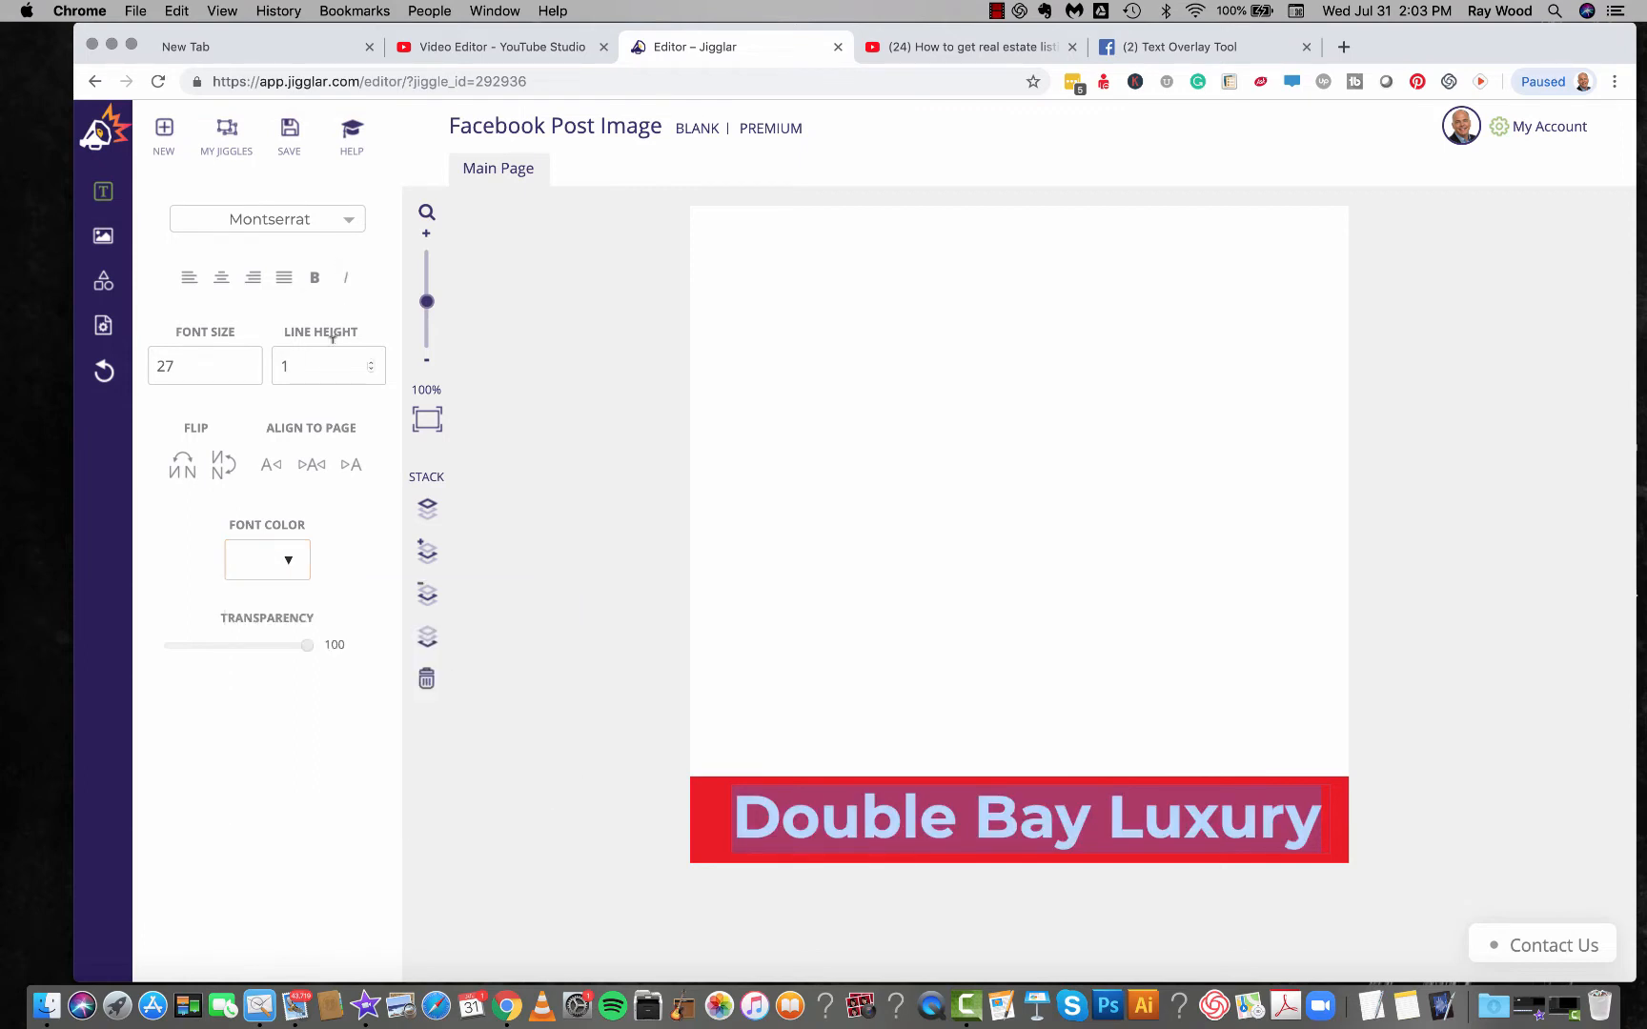
click(316, 281)
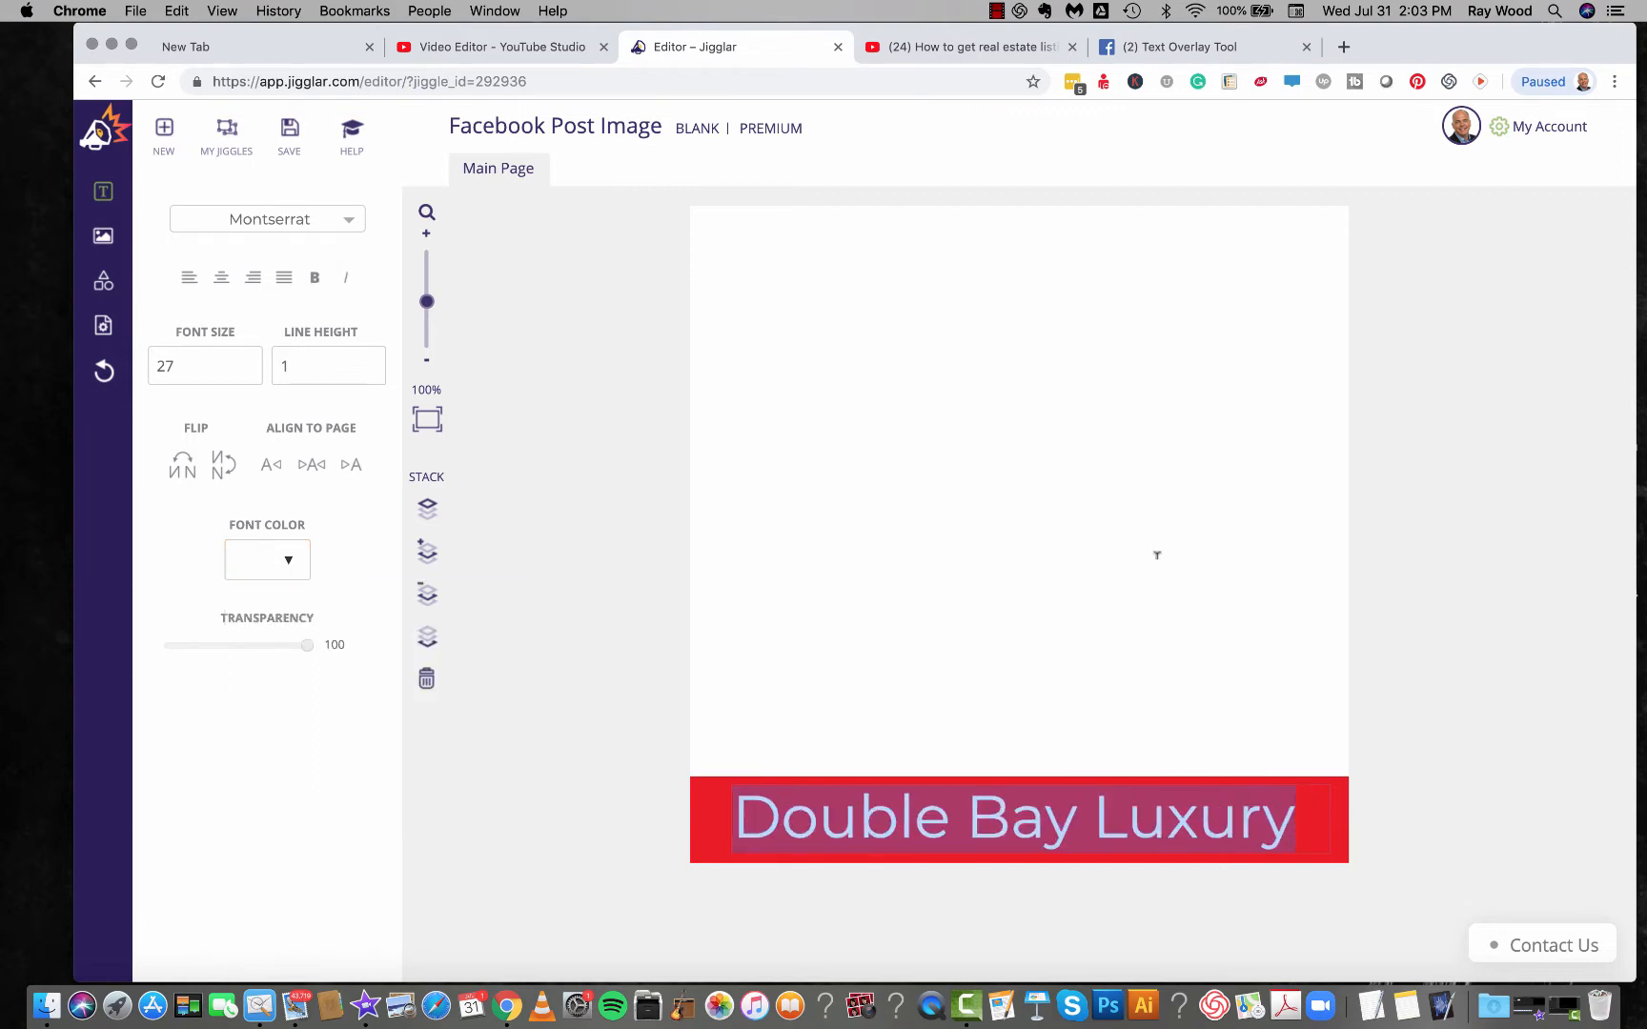
click(1577, 676)
click(1162, 825)
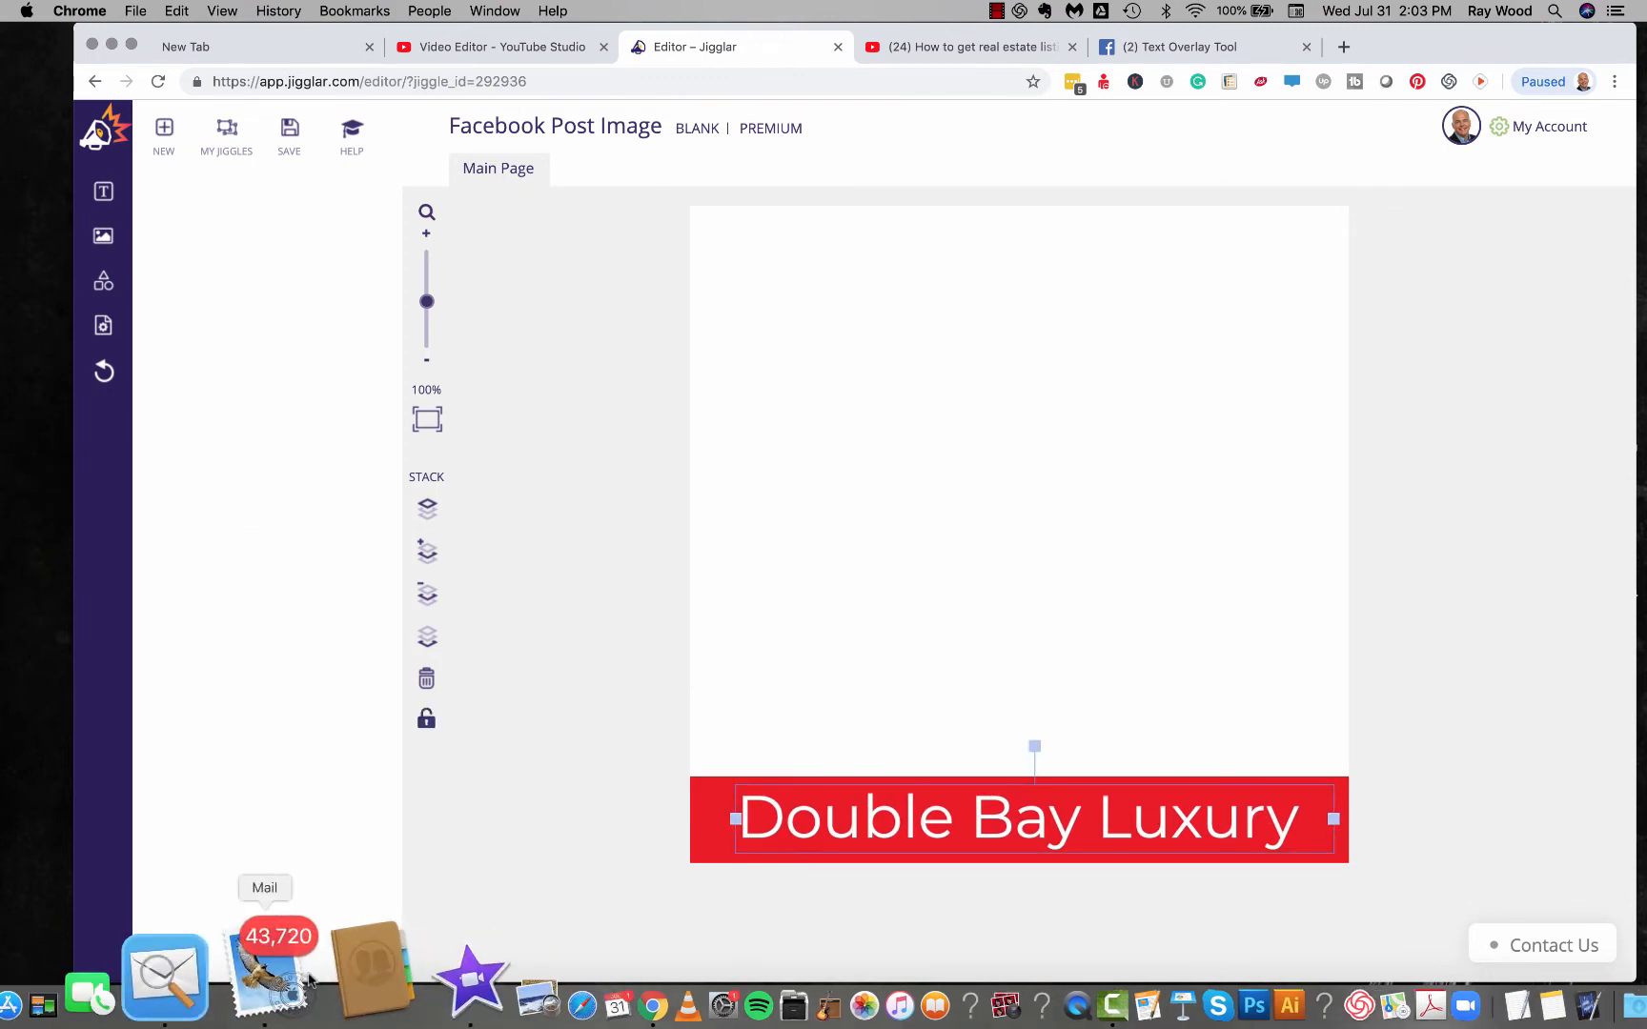
Step: Quit the Mail application running in the background
right_click(295, 977)
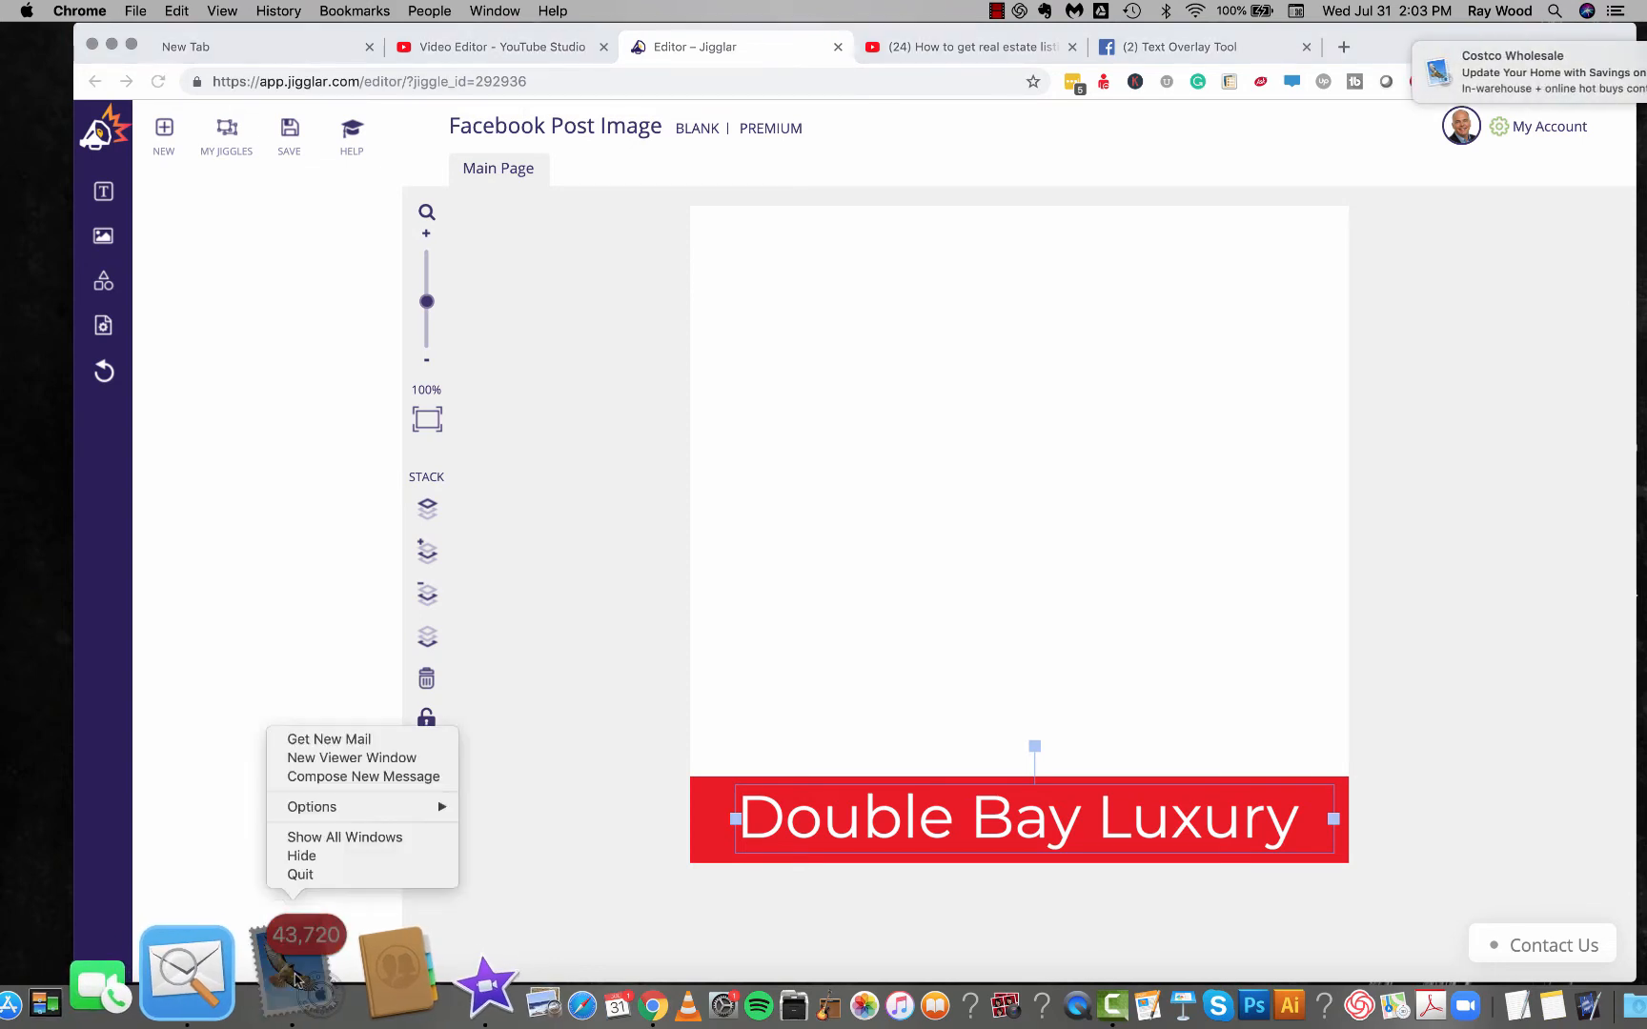
click(305, 875)
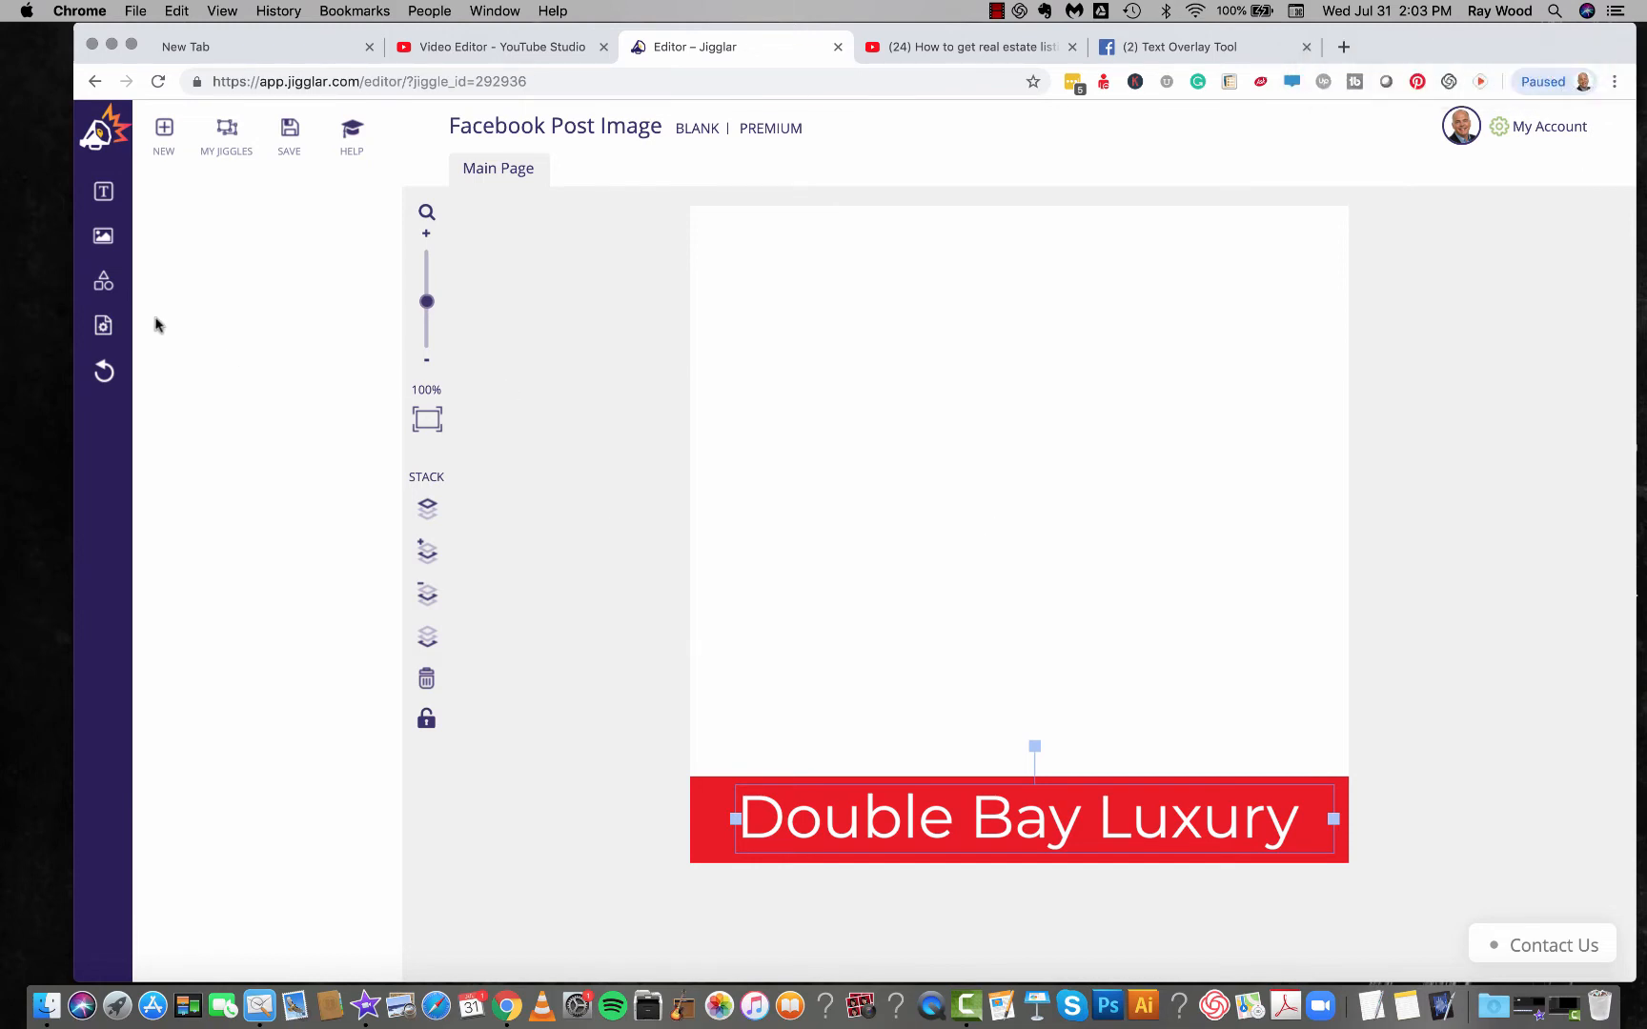
Step: Add a rectangle at the canvas's upper-left corner and stretch it to about 1202 x 1047 px, filling the area above the red bar
click(104, 283)
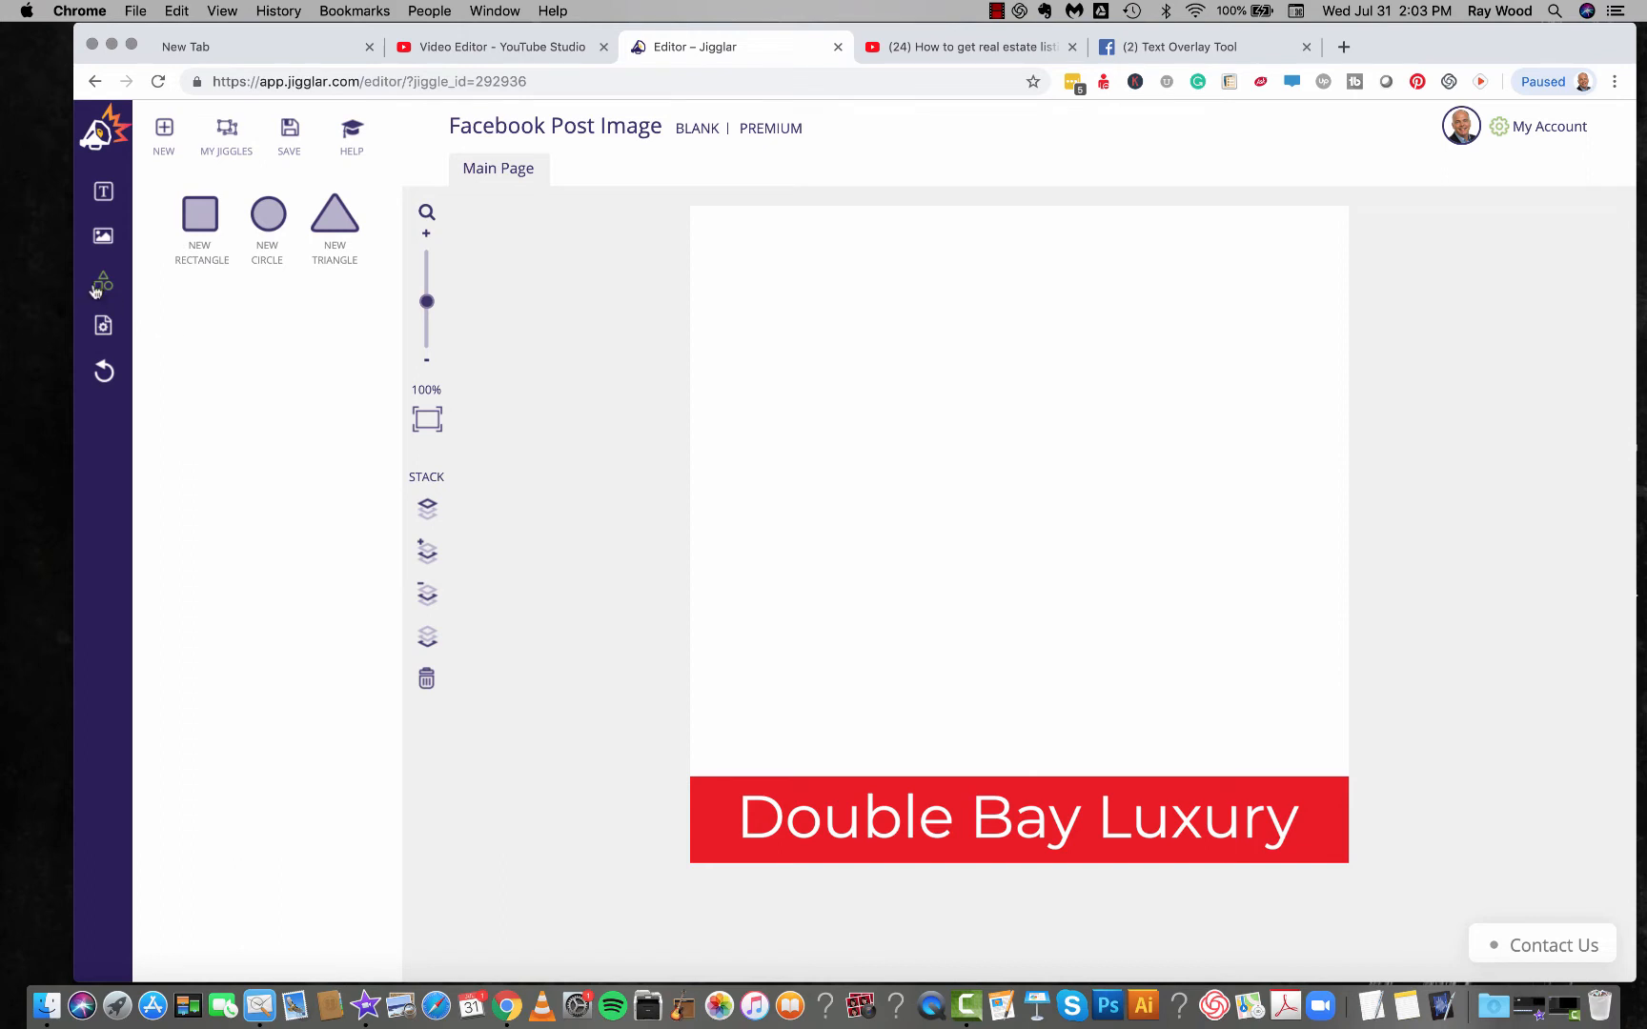
click(199, 214)
drag(947, 534, 772, 287)
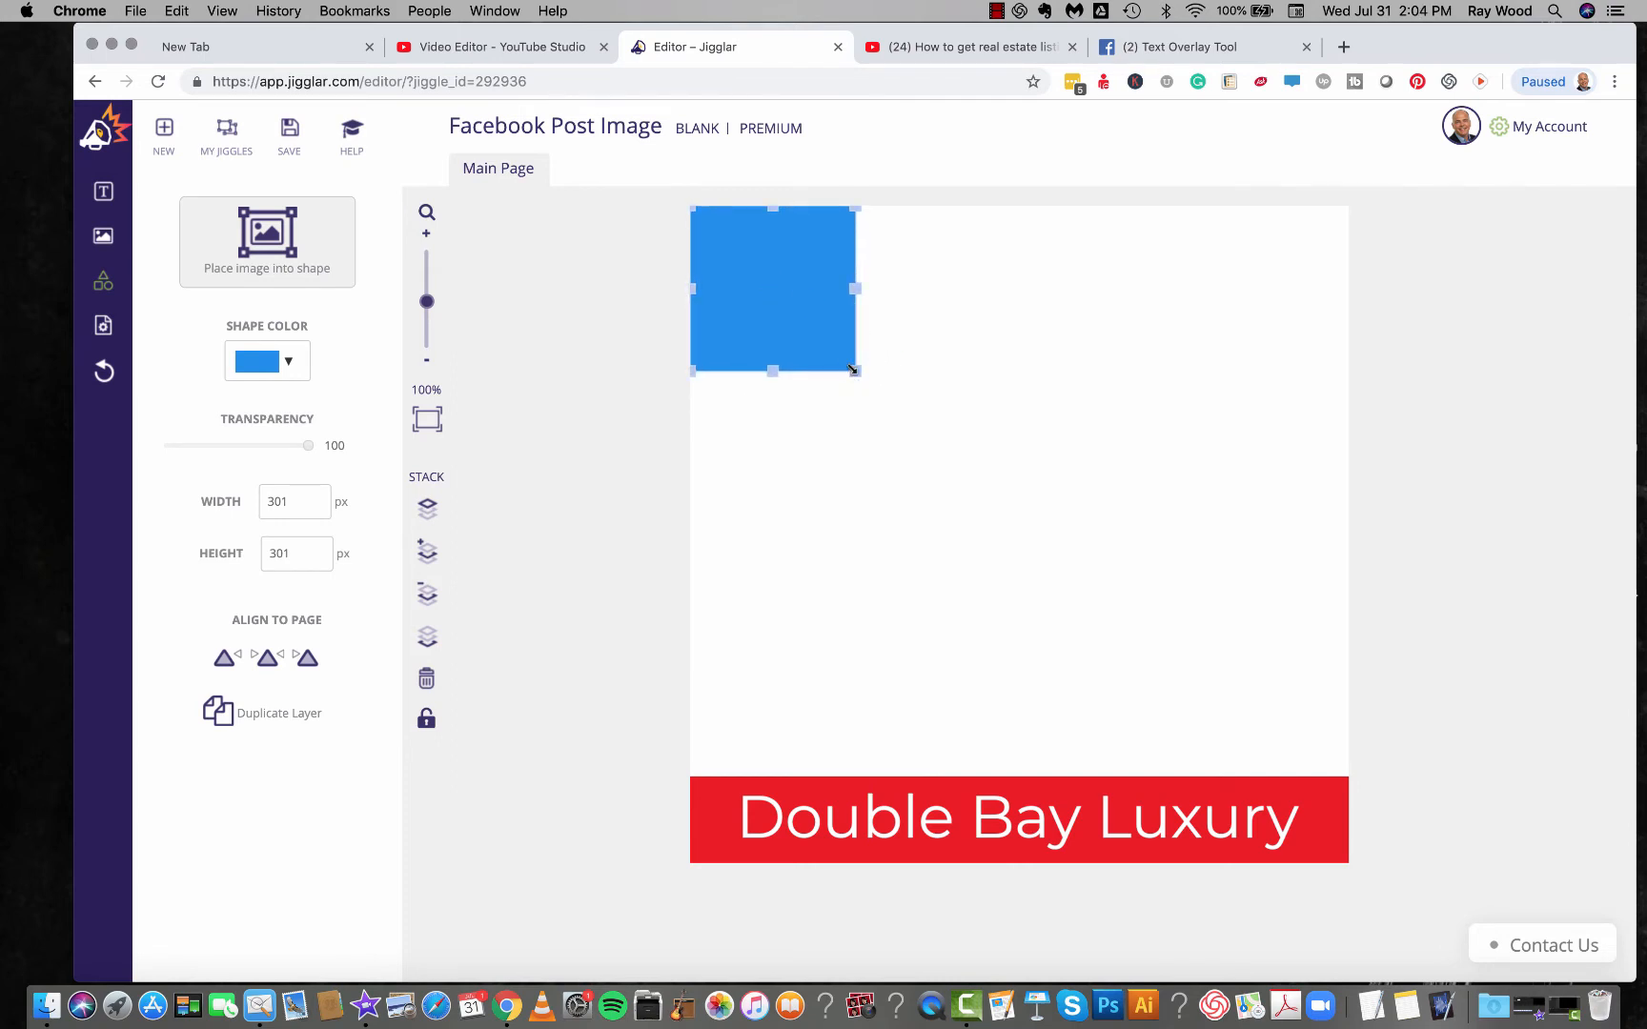
drag(855, 371, 1316, 732)
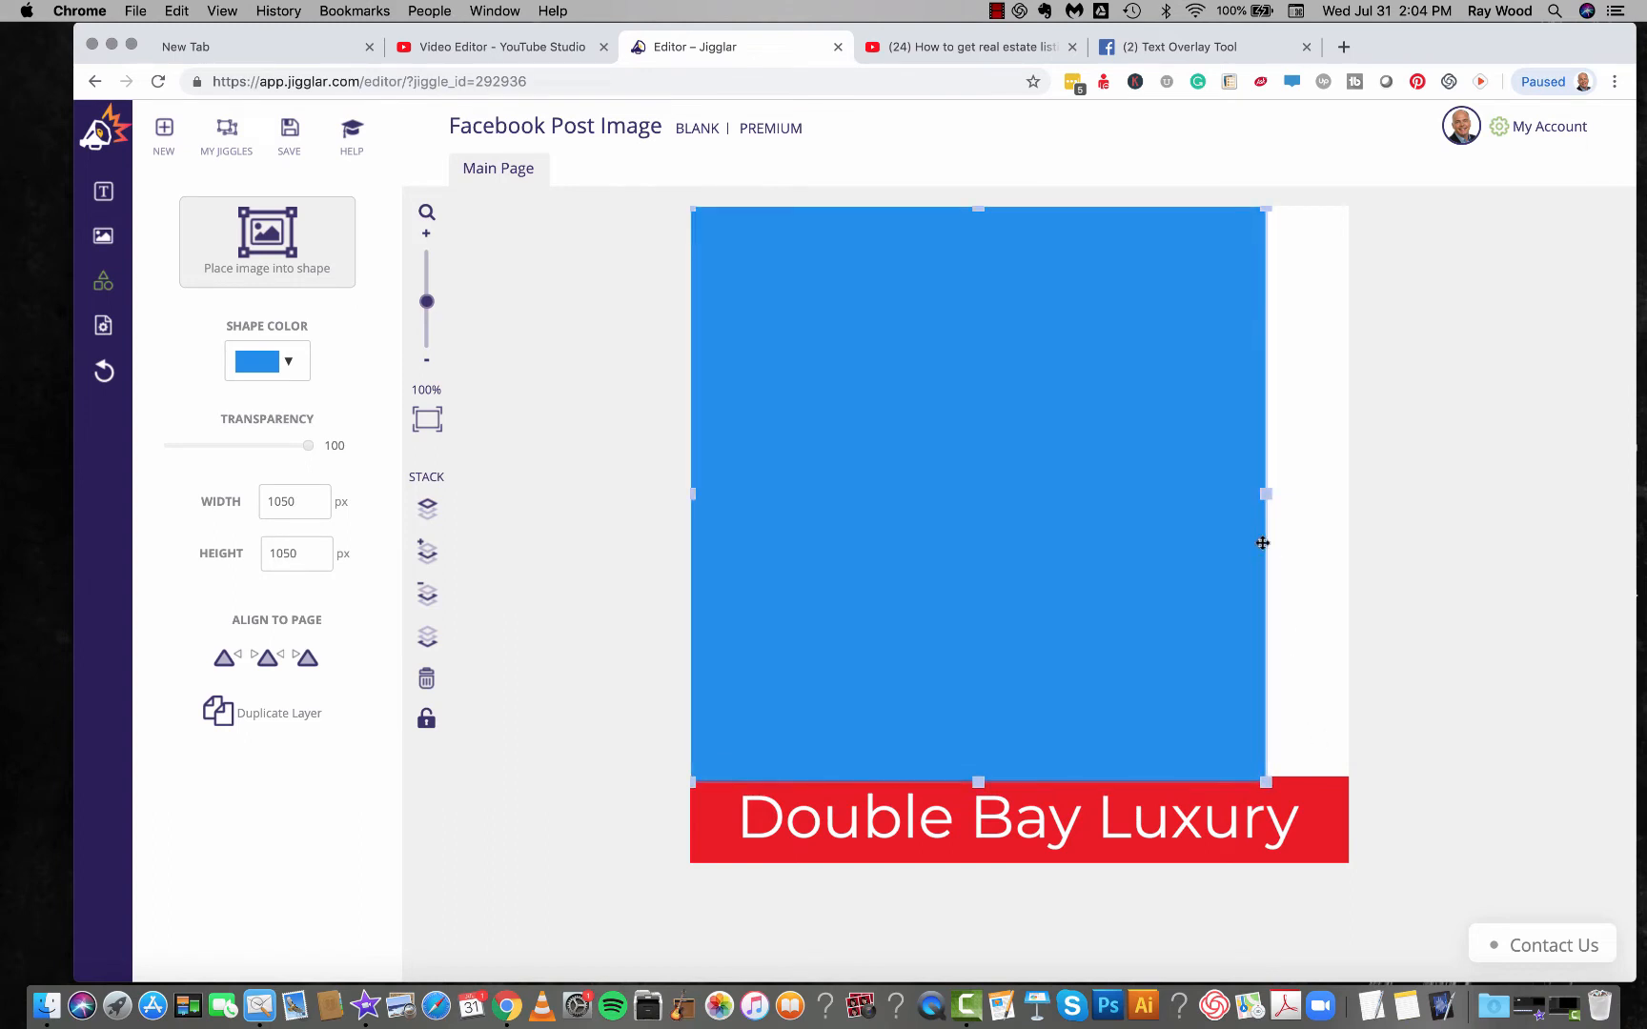
drag(1268, 494, 1352, 505)
Step: Send the large blue rectangle to the bottom of the layer stack, behind the red bar
click(909, 499)
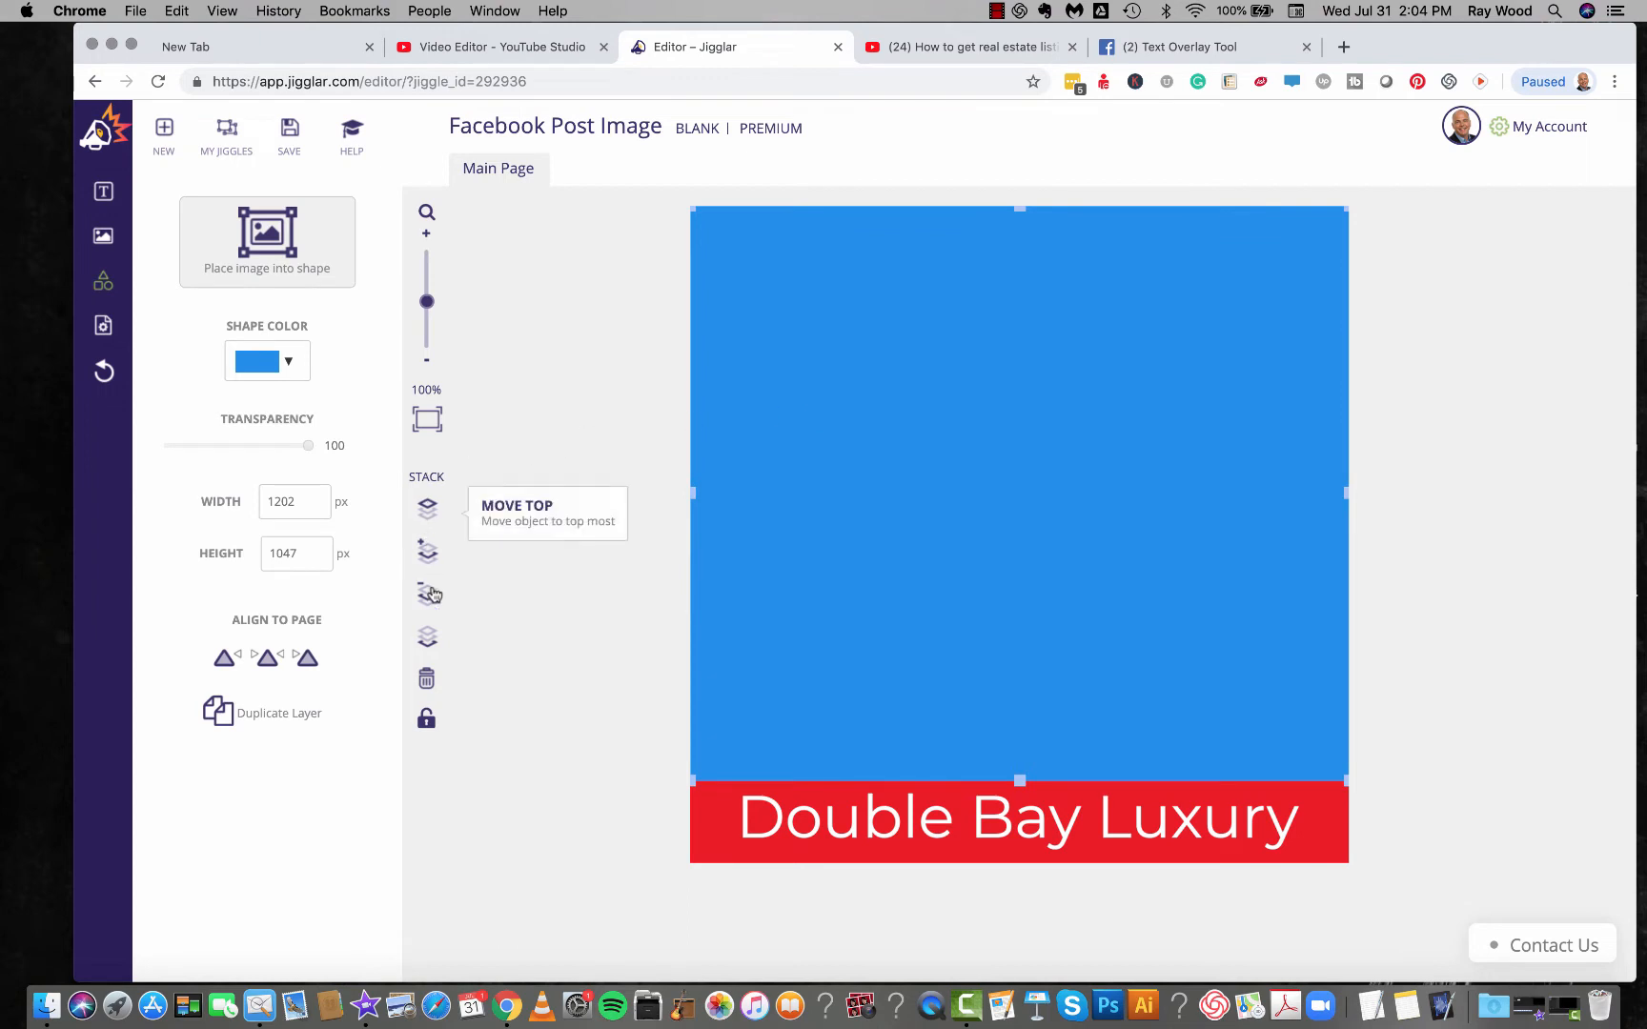
click(428, 635)
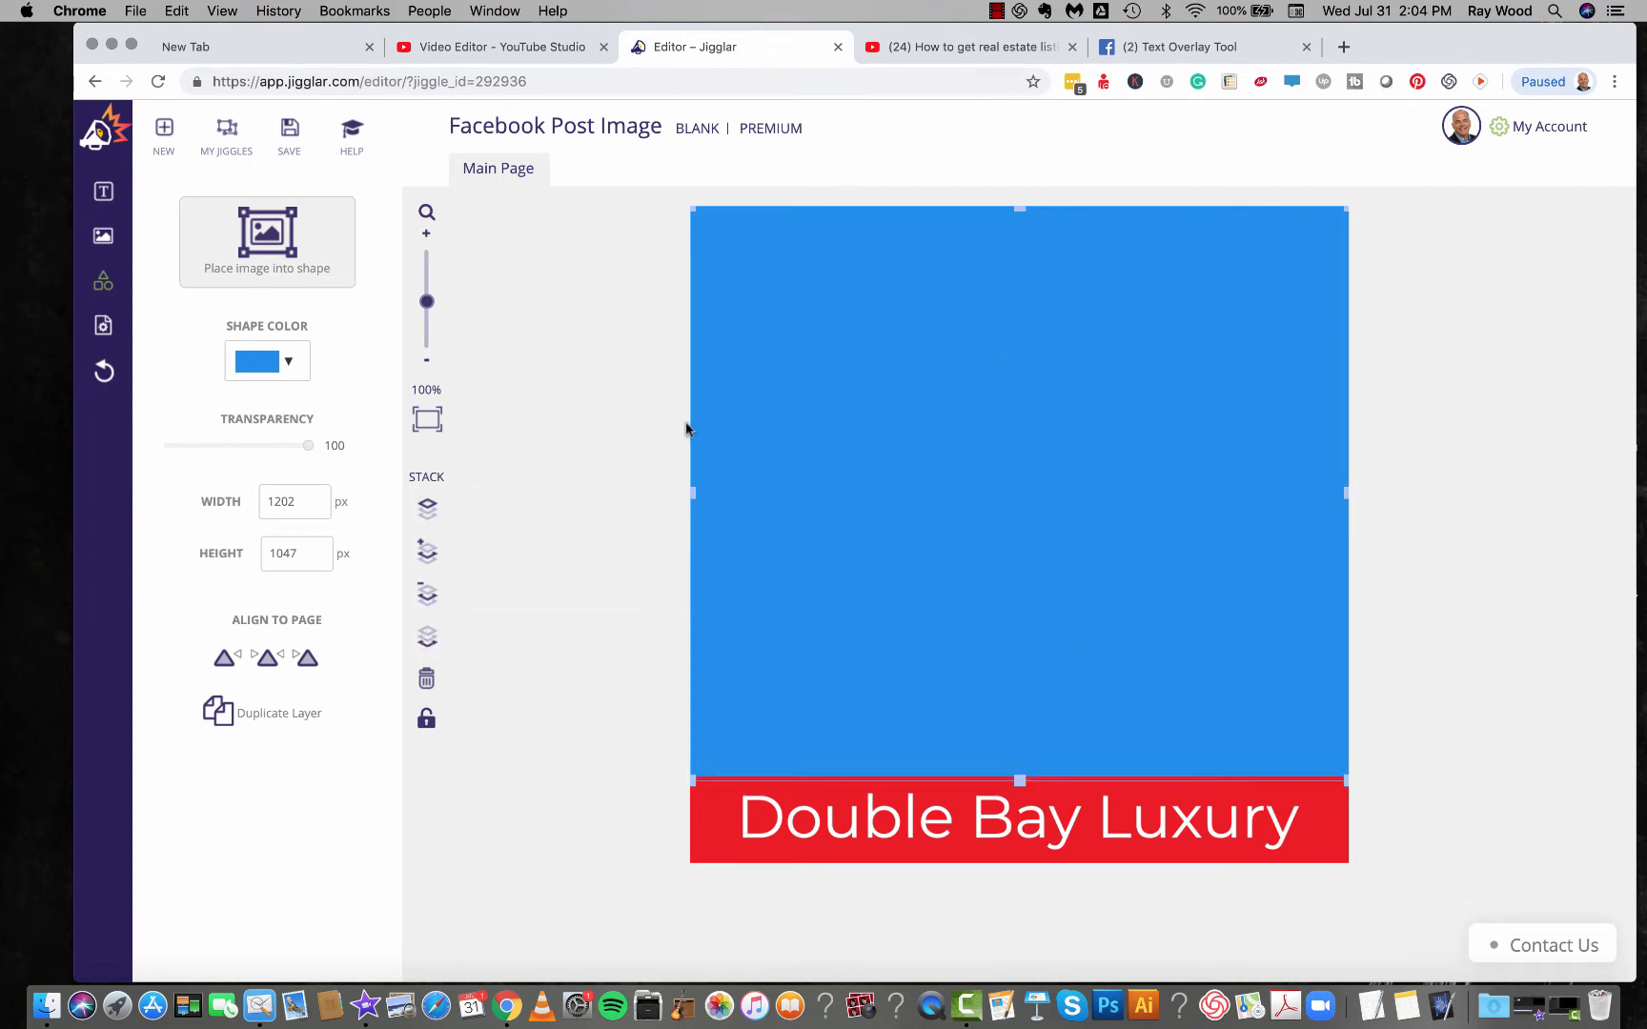
click(656, 444)
click(983, 446)
click(645, 431)
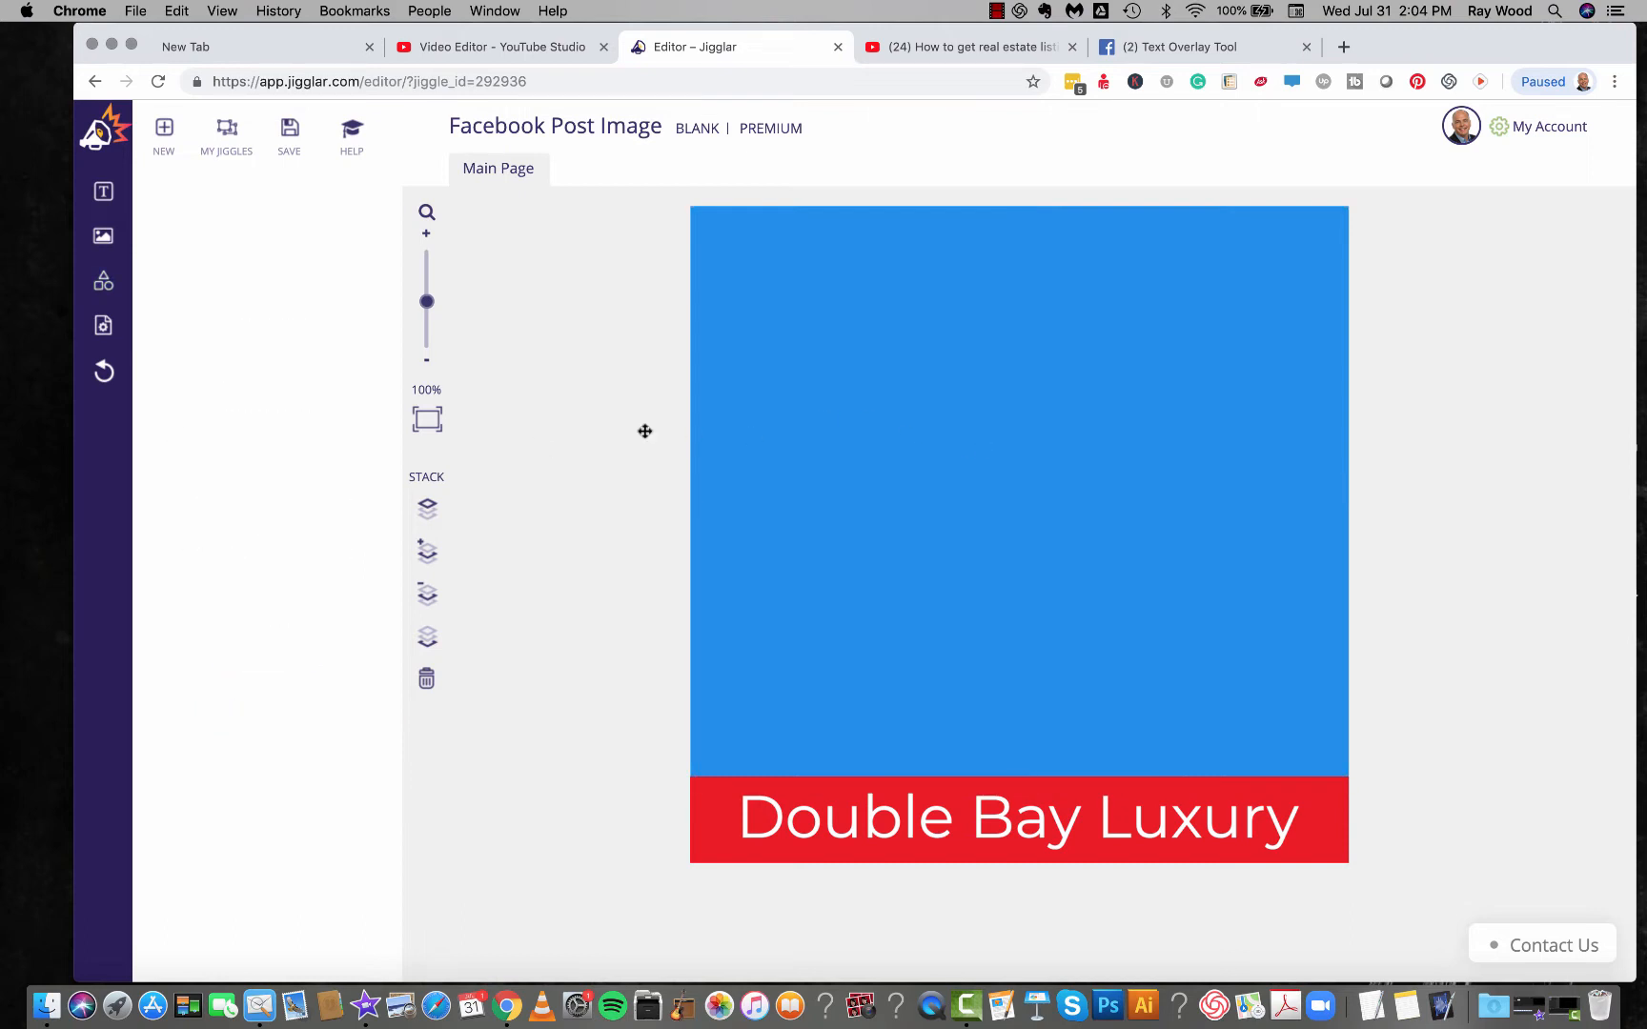
Step: Place the photo of the white red-roofed house from My Library into the large blue rectangle
click(903, 461)
click(268, 232)
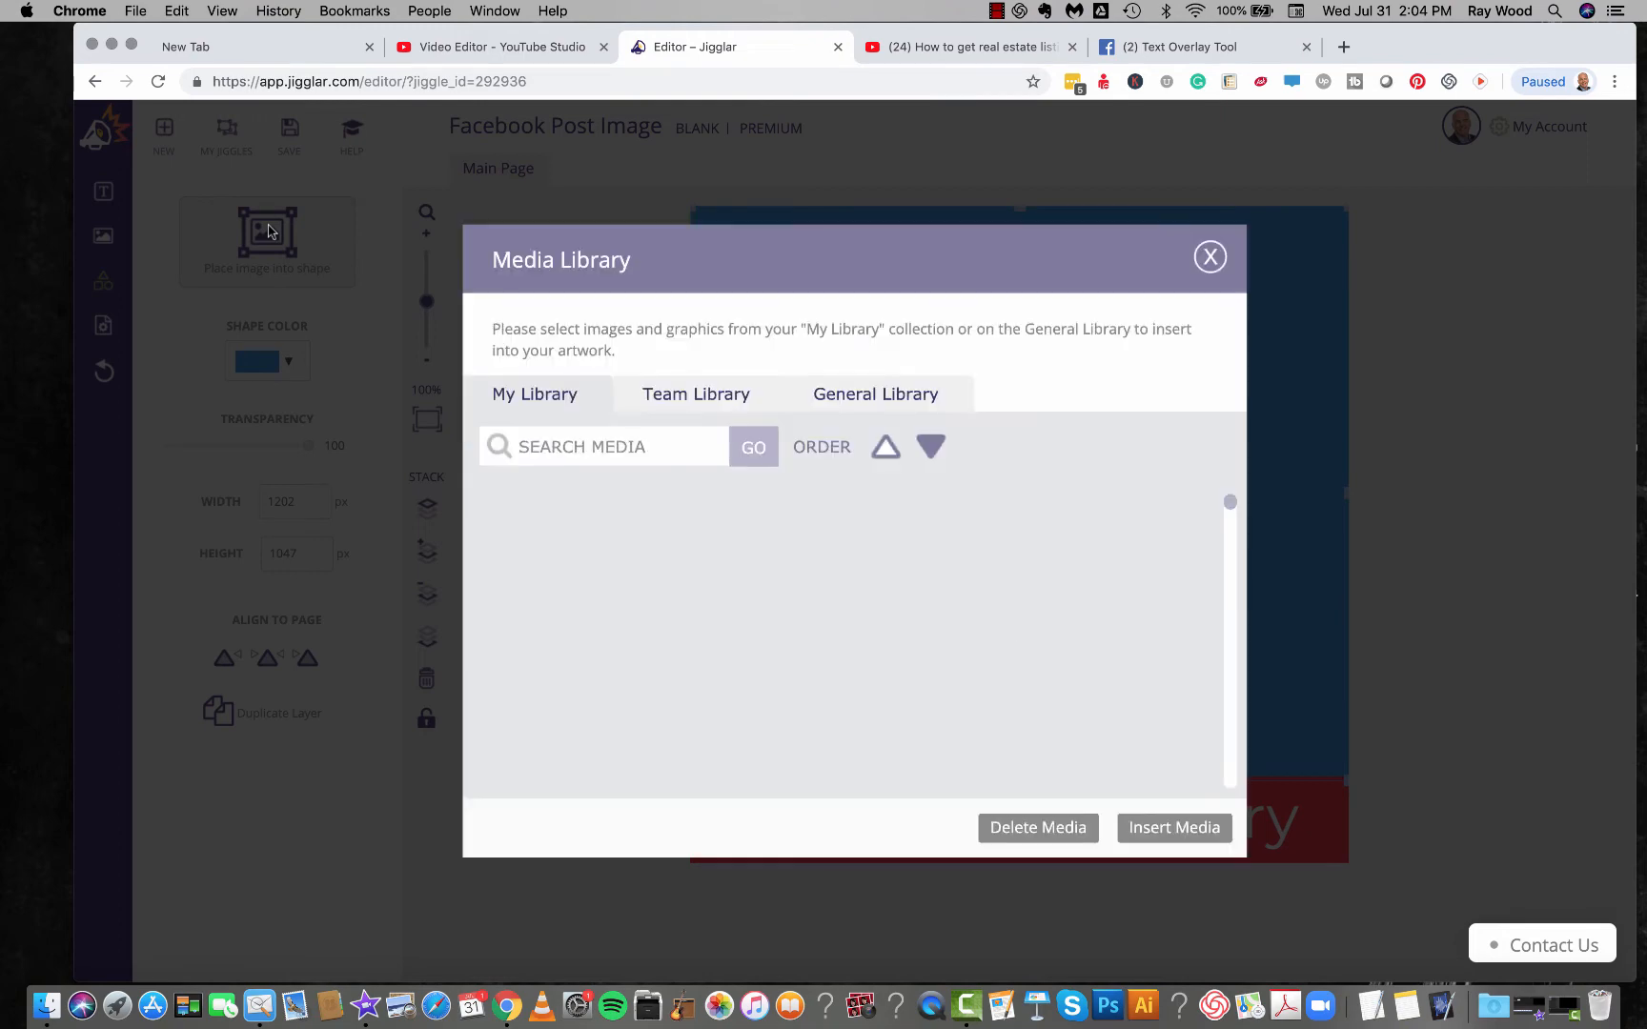
scroll(996, 530, down, 10)
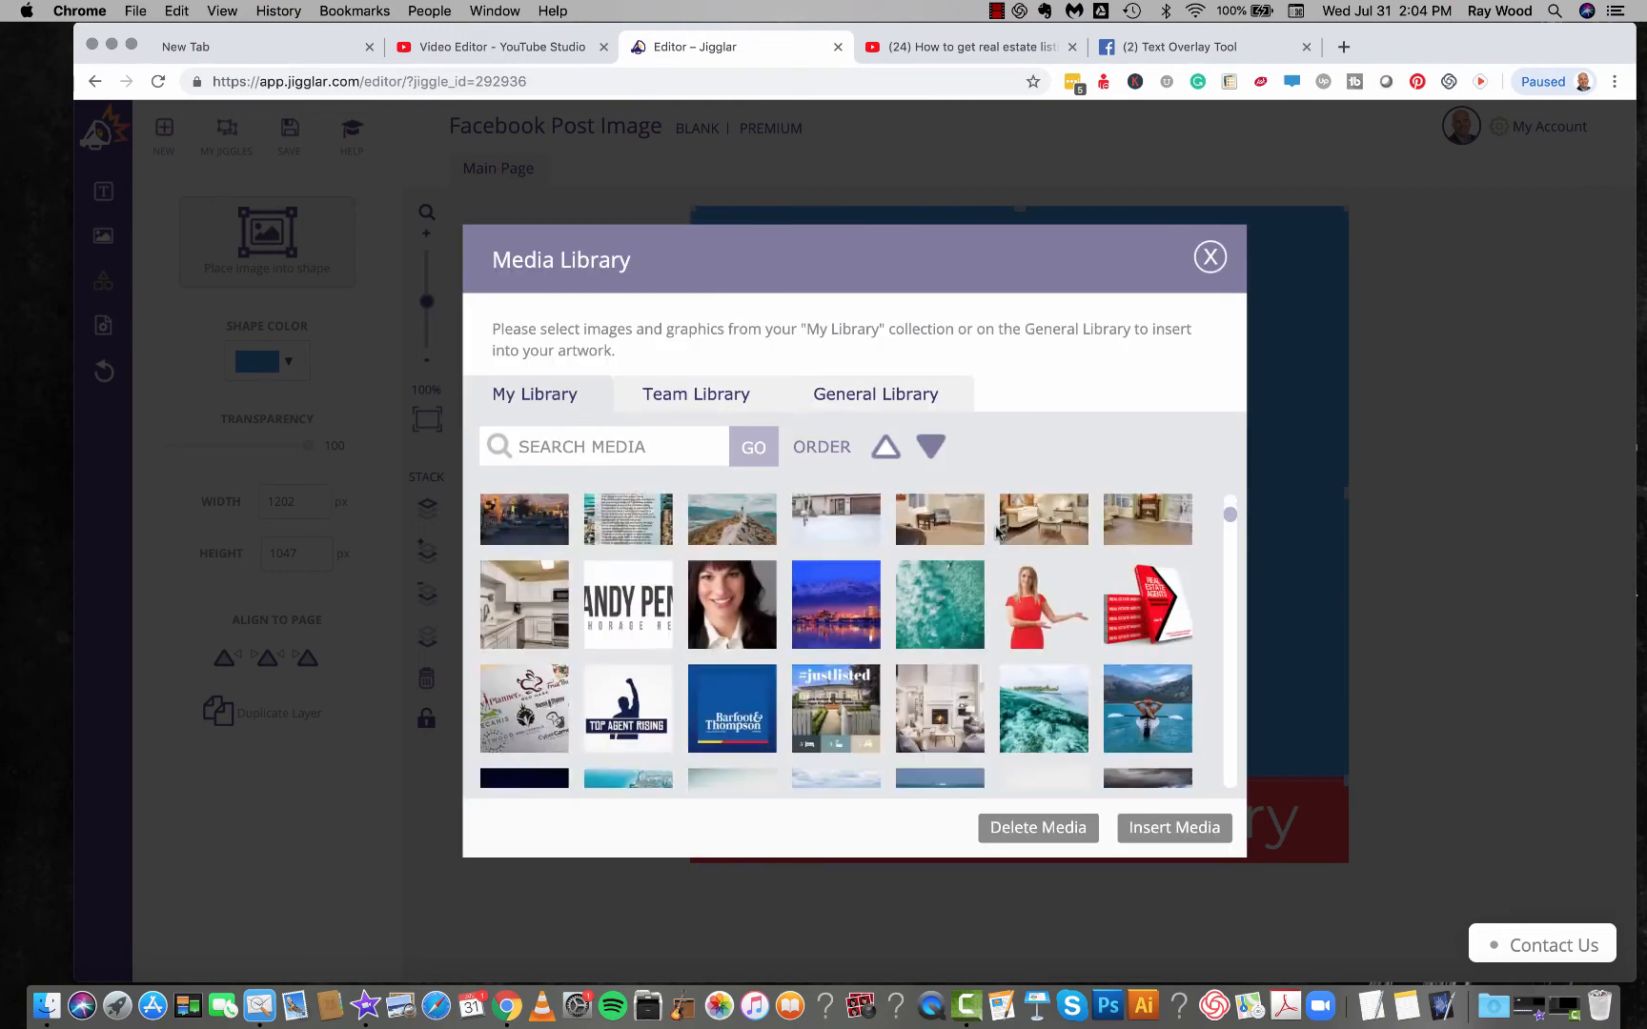
scroll(996, 531, down, 5)
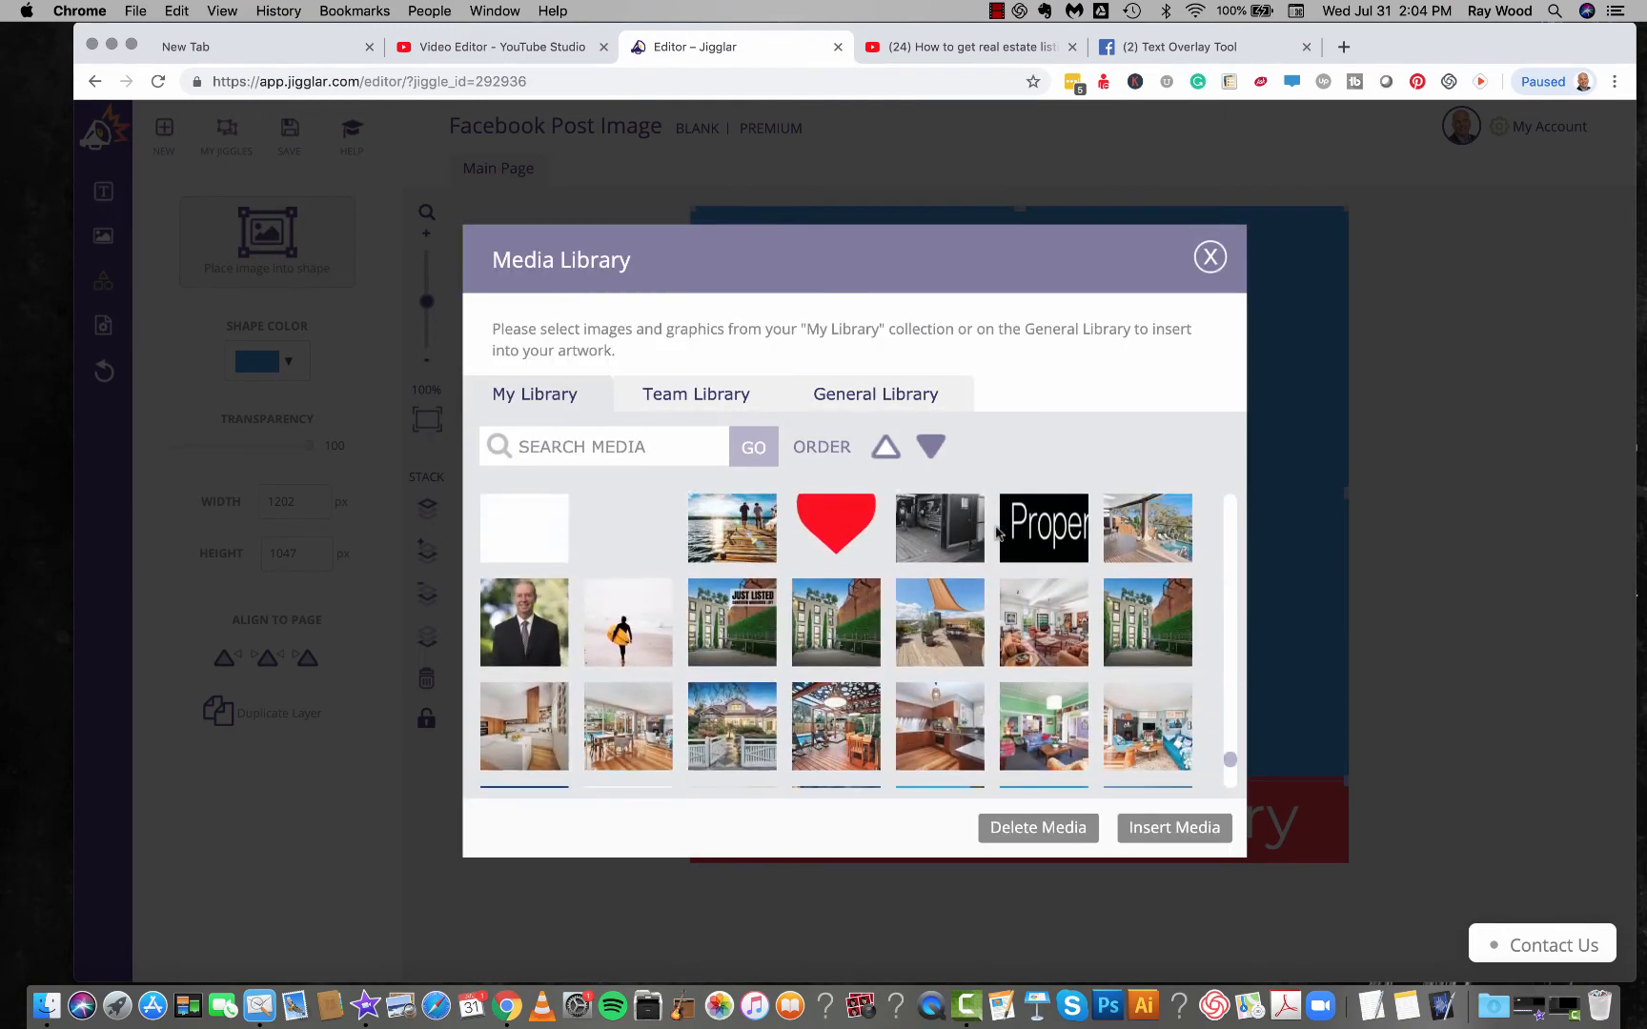
scroll(996, 530, down, 3)
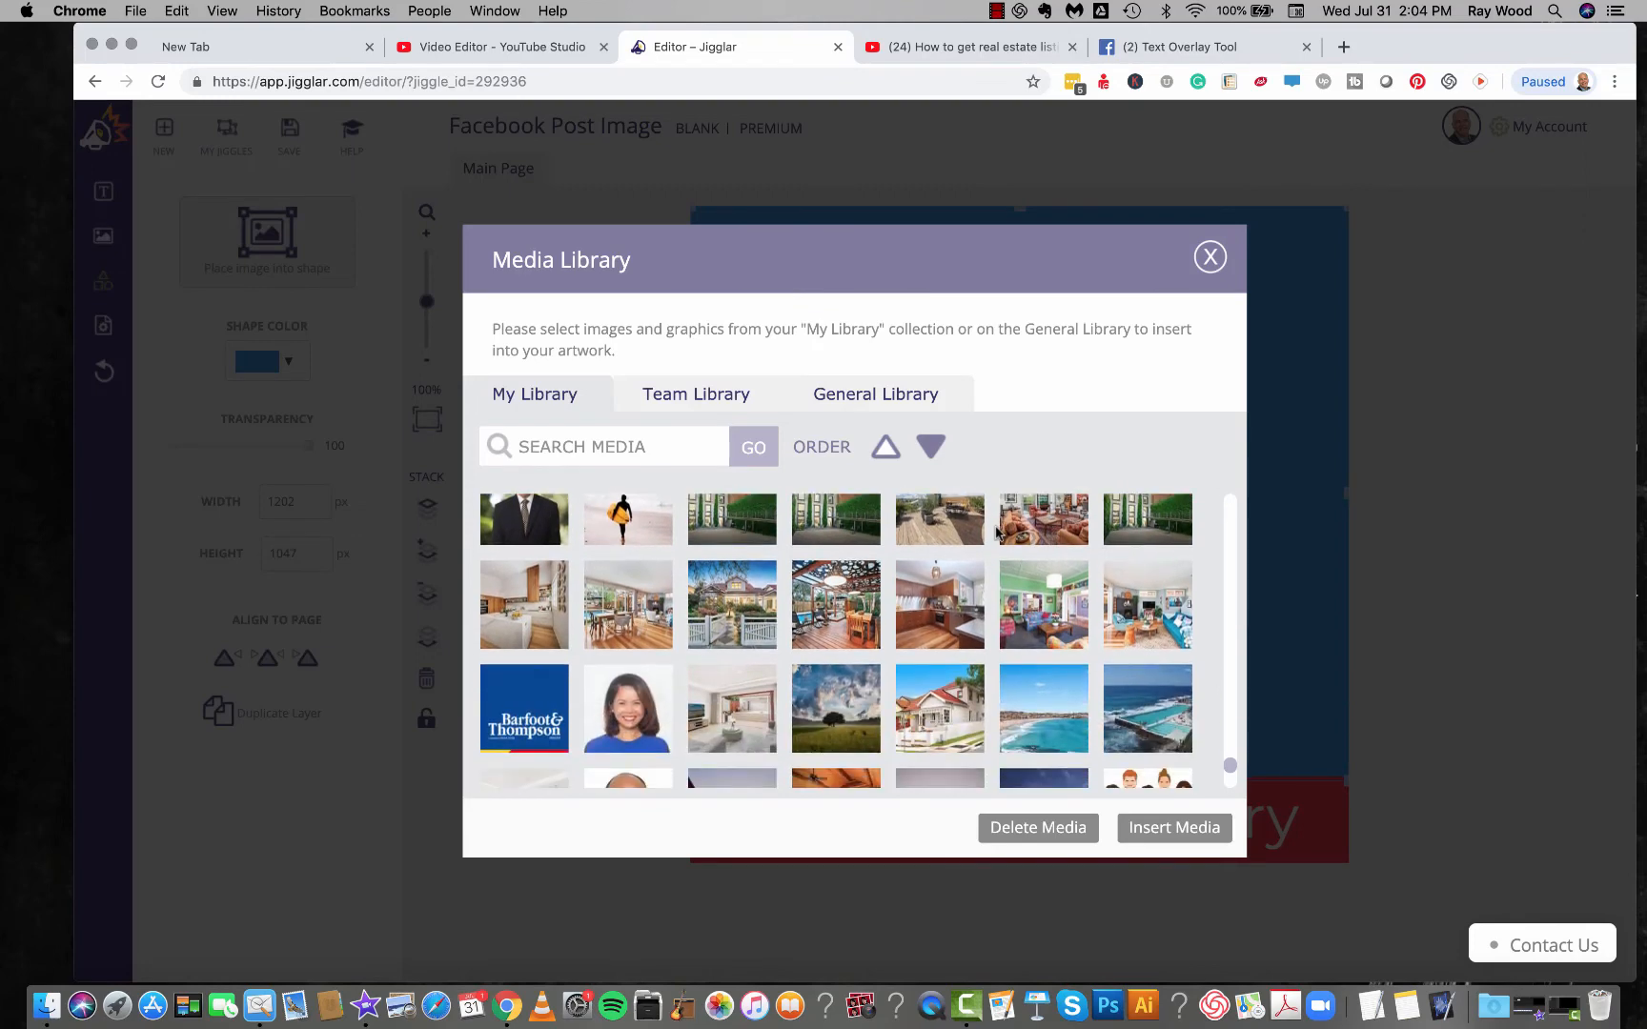
scroll(996, 531, down, 3)
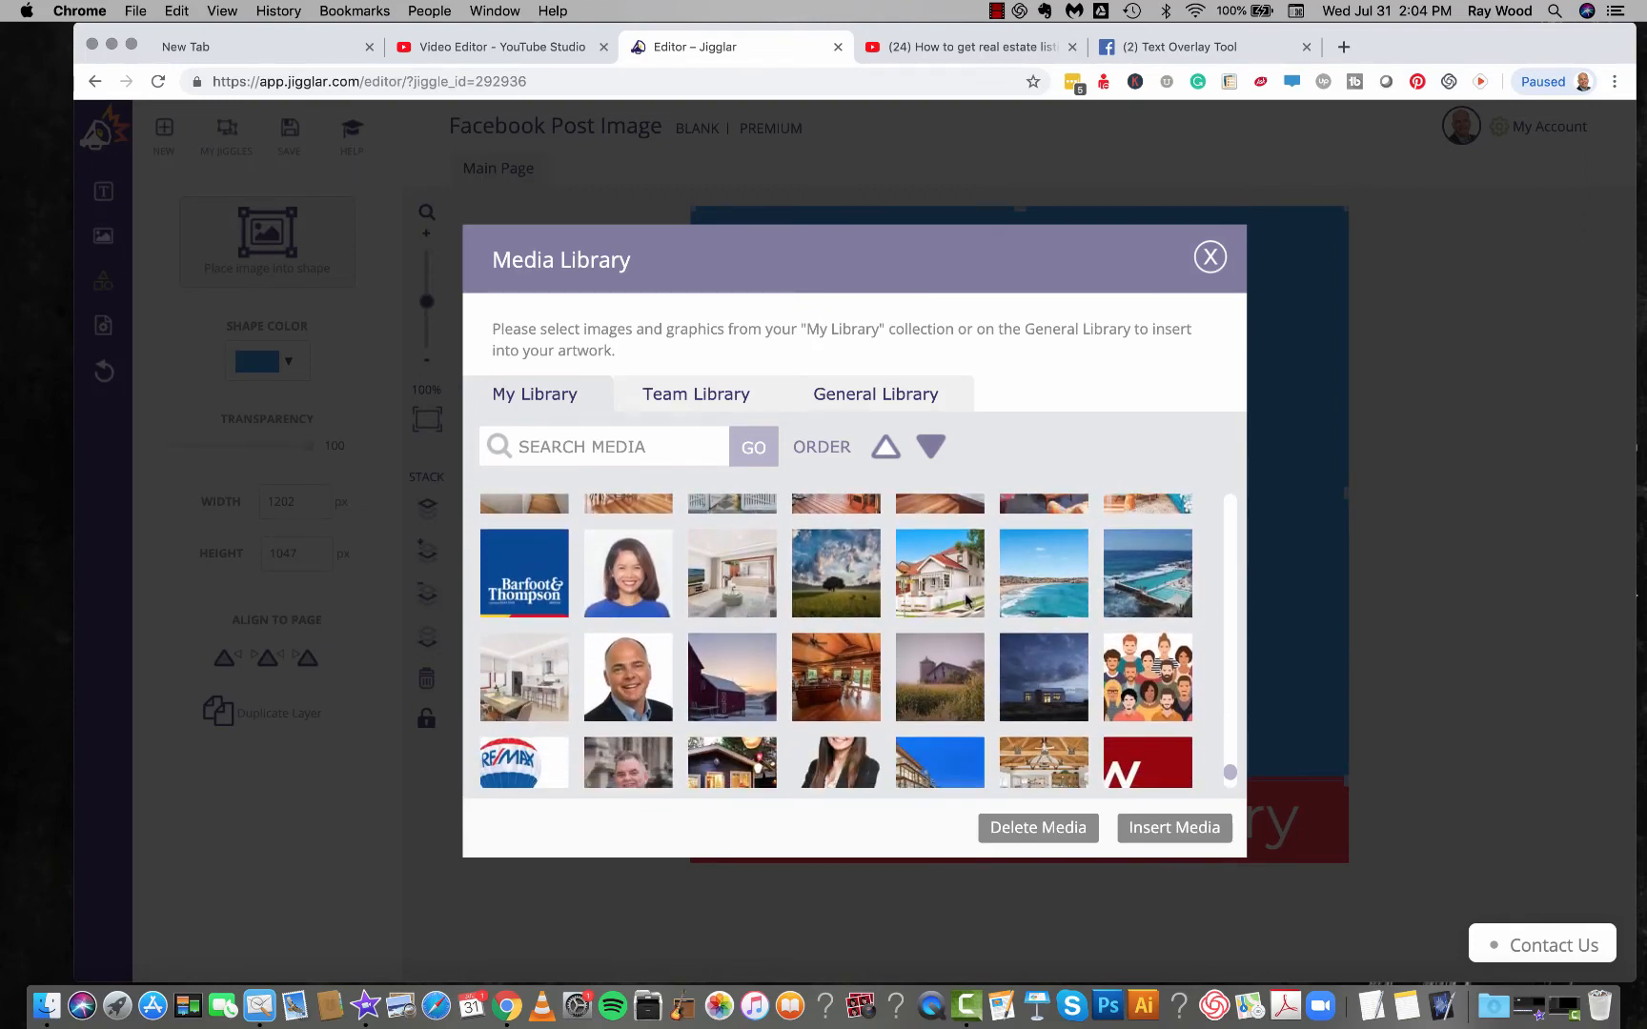
click(922, 605)
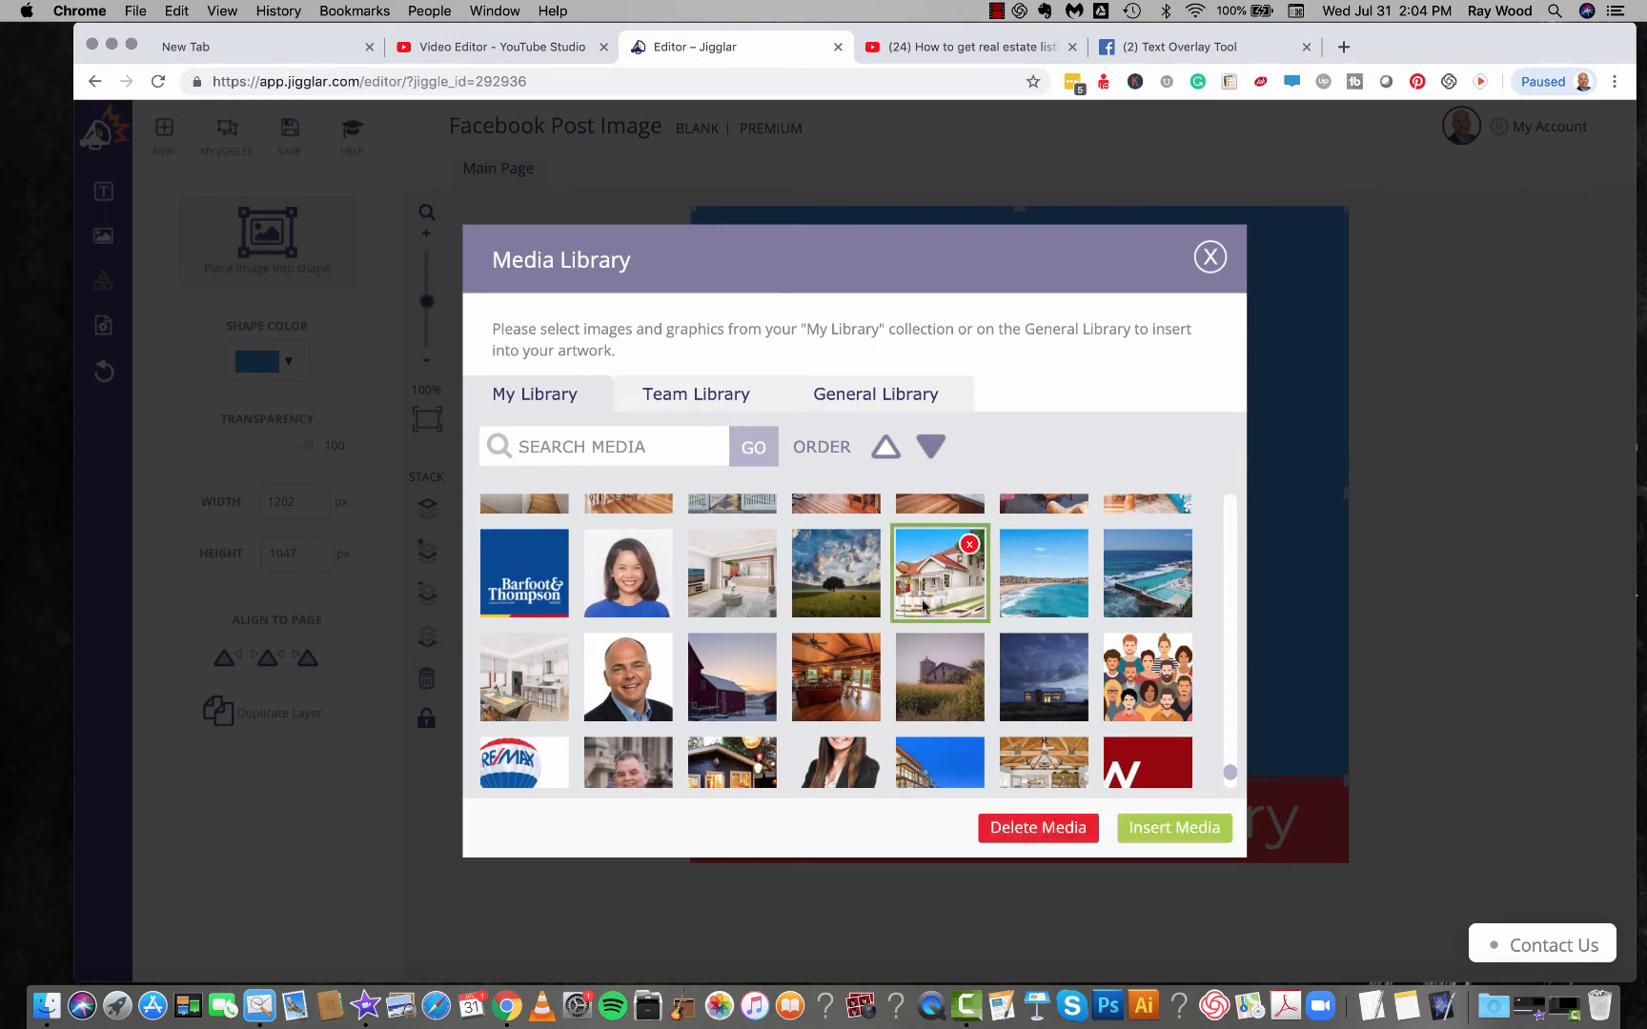
click(1172, 836)
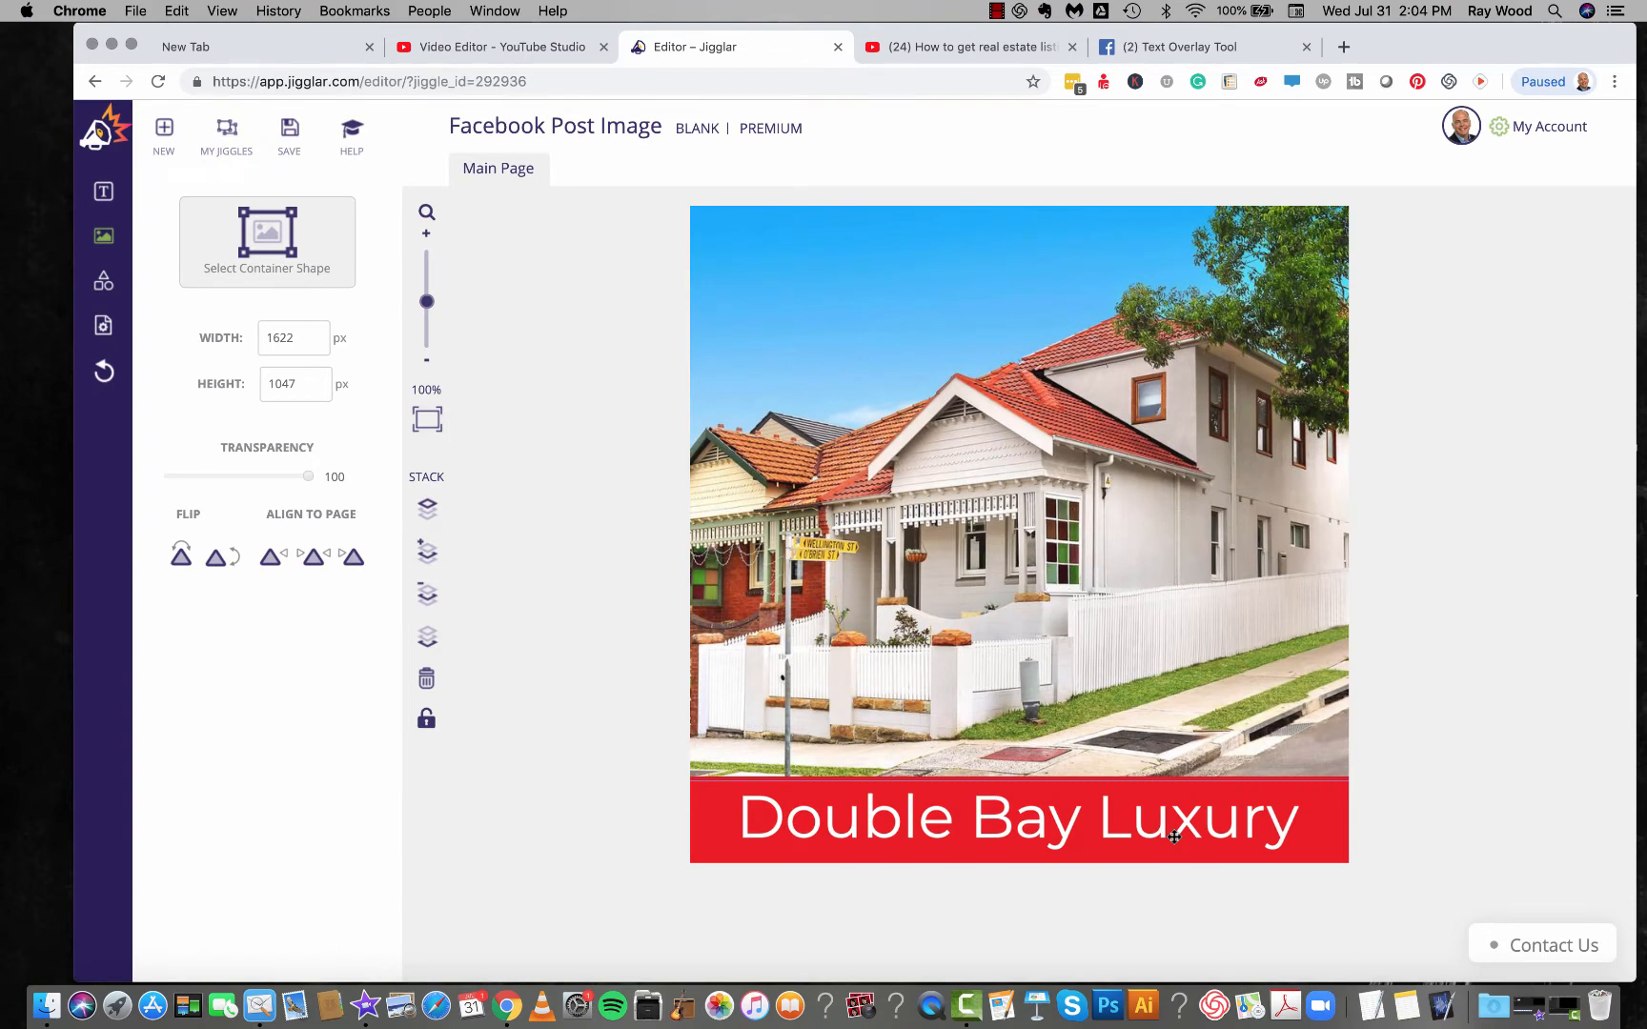
click(1446, 459)
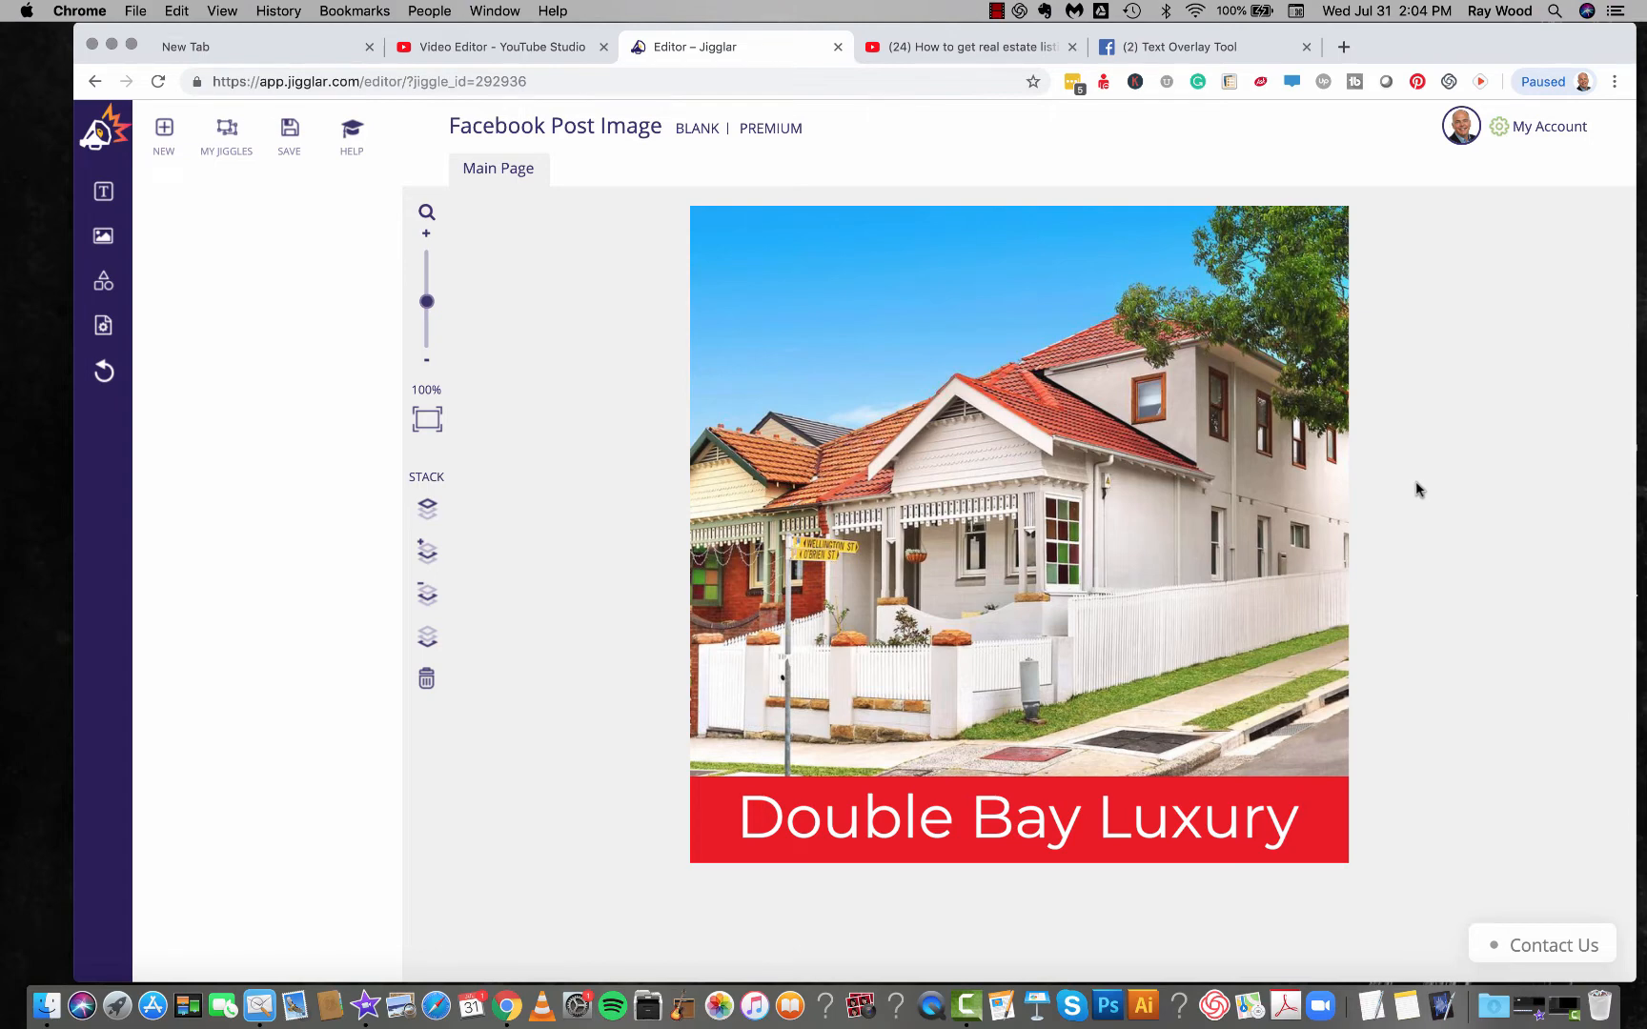
Step: Add a circle over the sky in the photo's upper-left area and colour it red #f00b0b
click(101, 289)
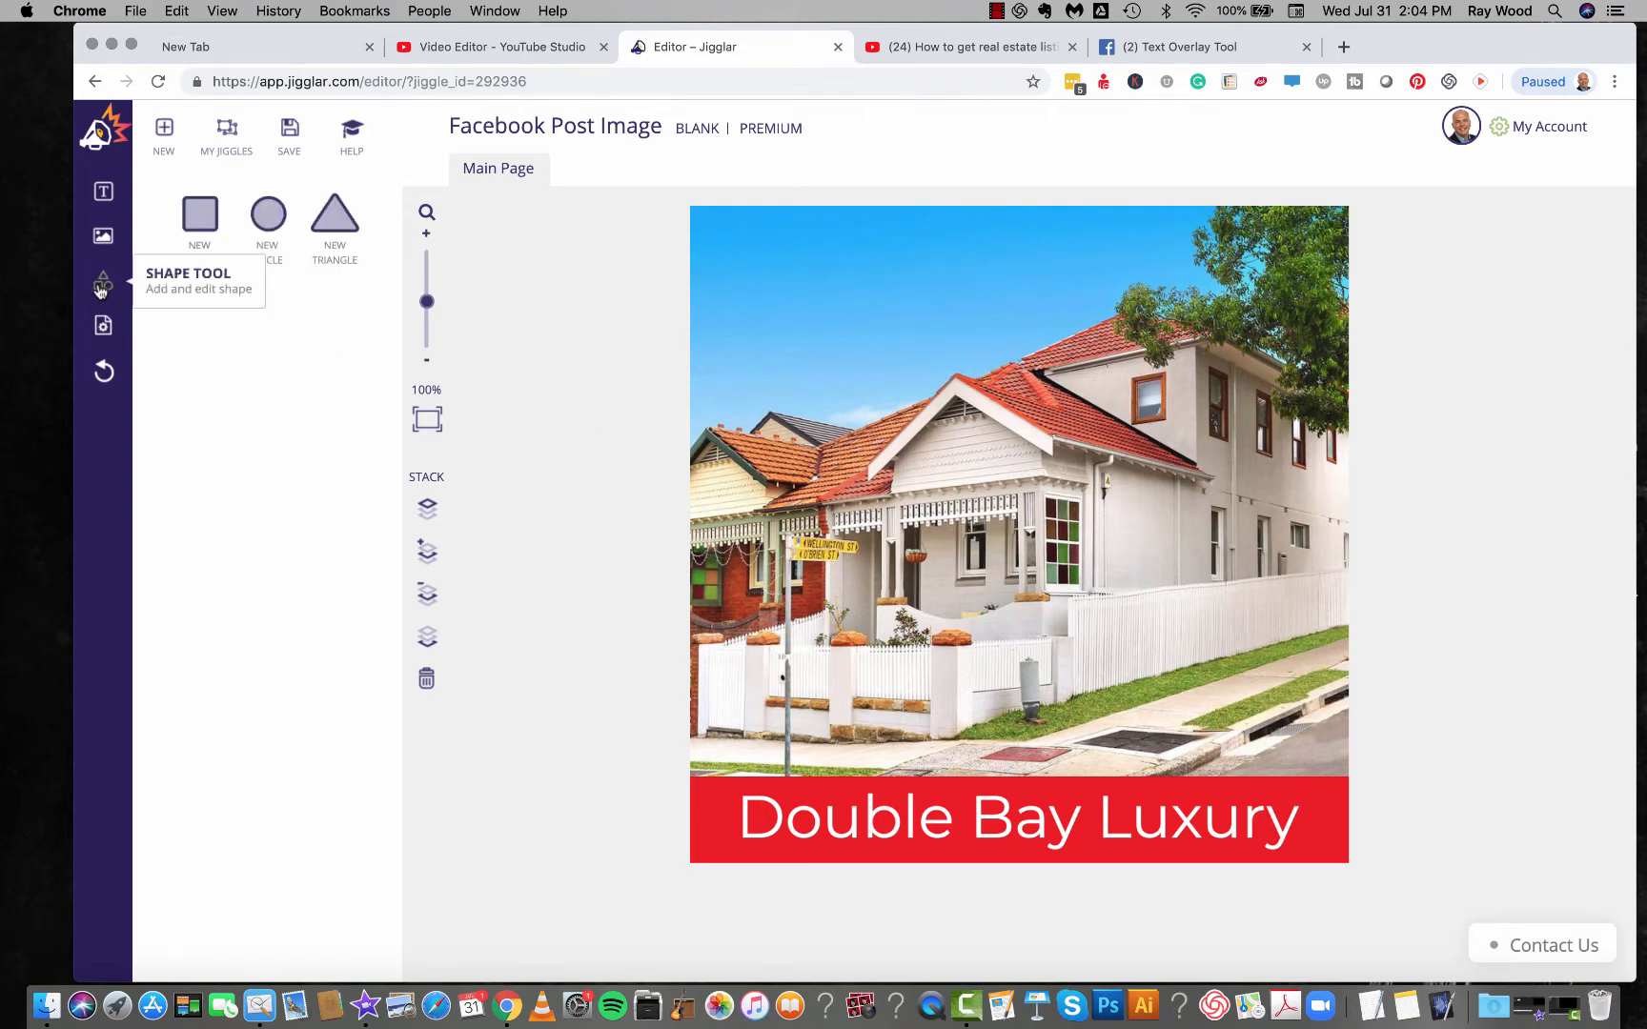
click(265, 221)
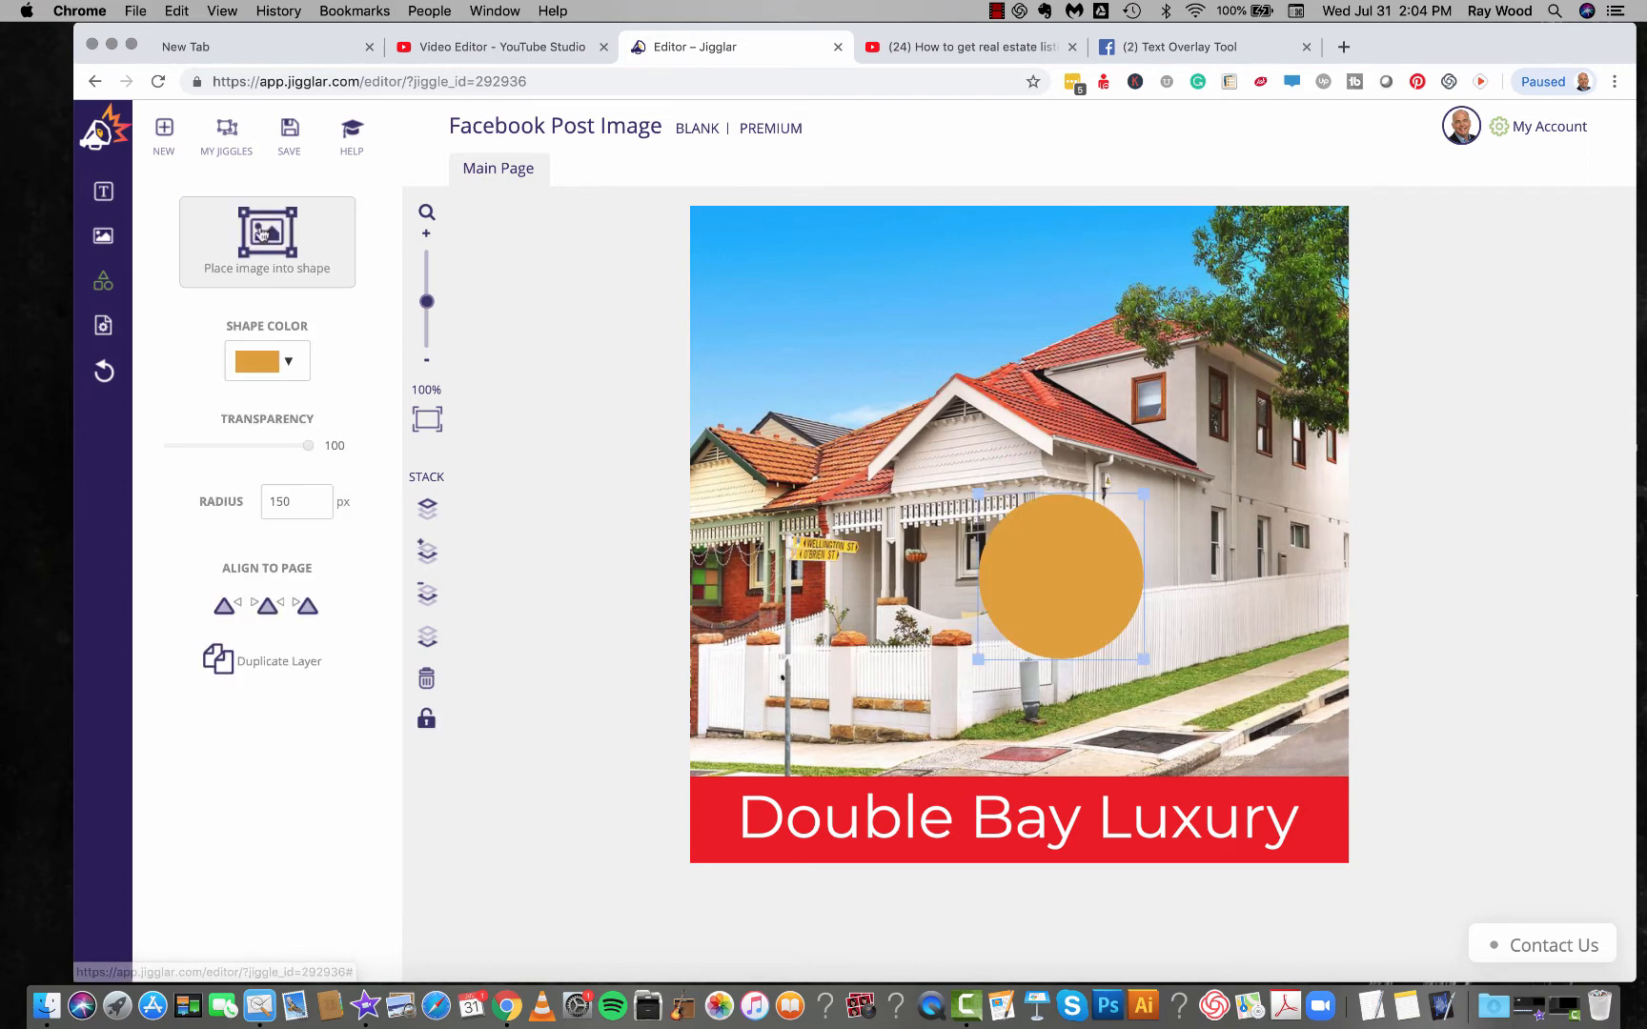
drag(1075, 569, 835, 311)
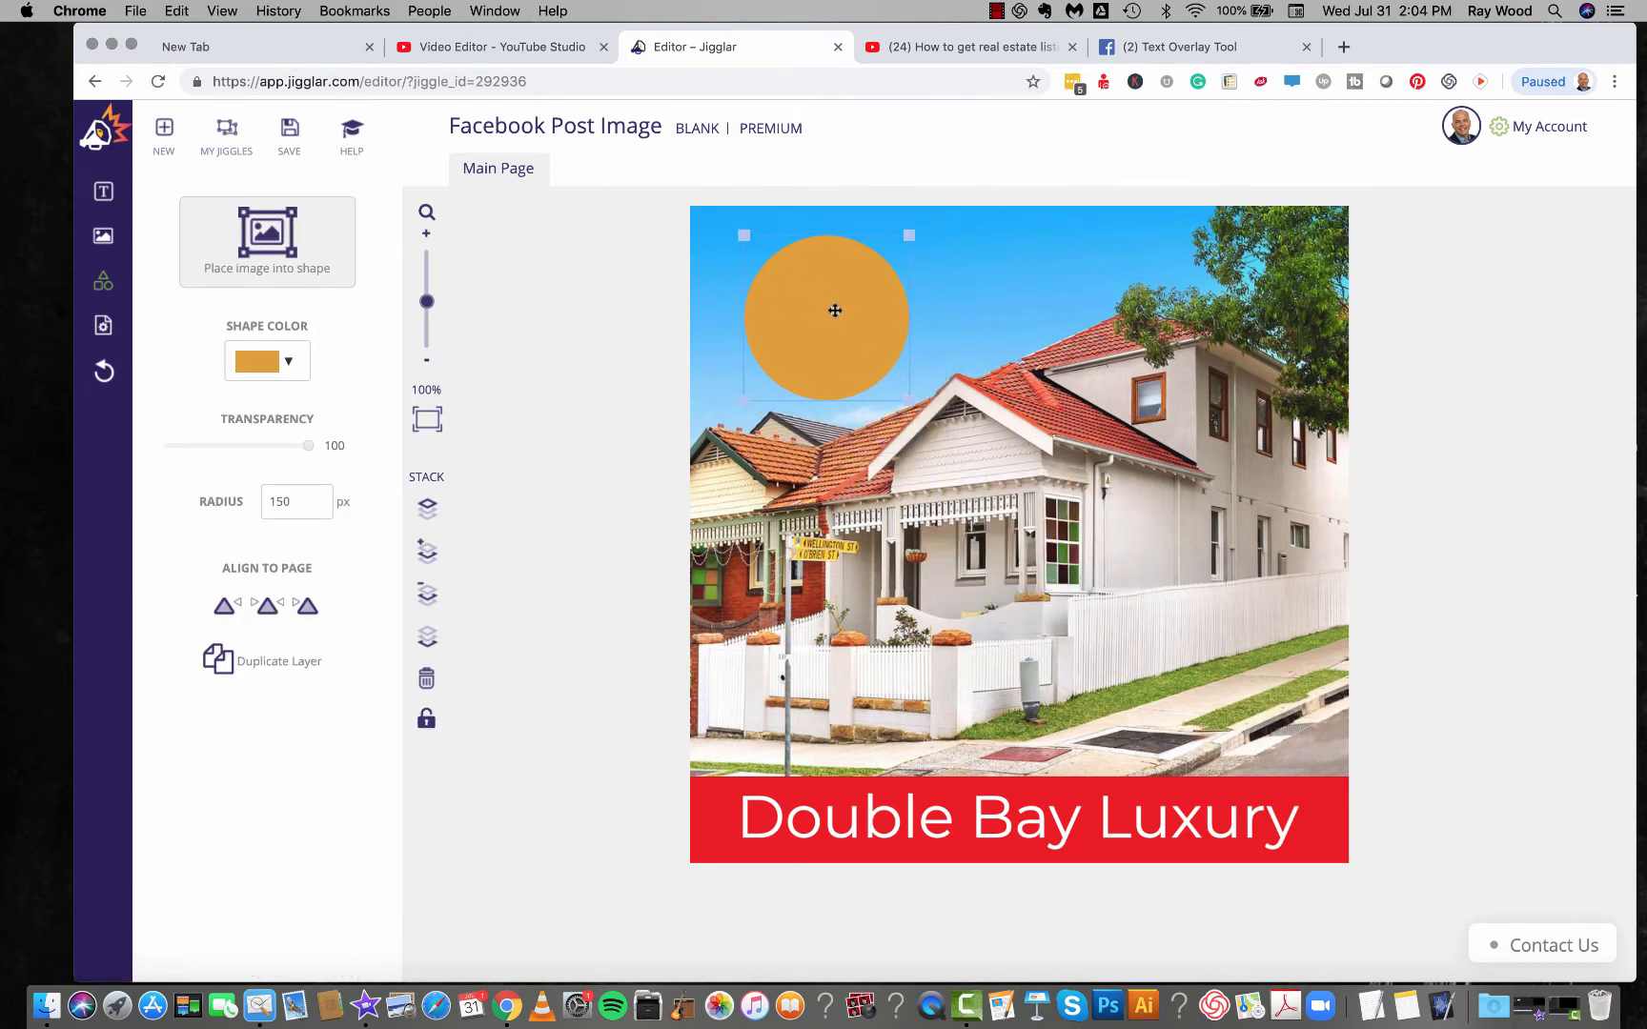
click(289, 364)
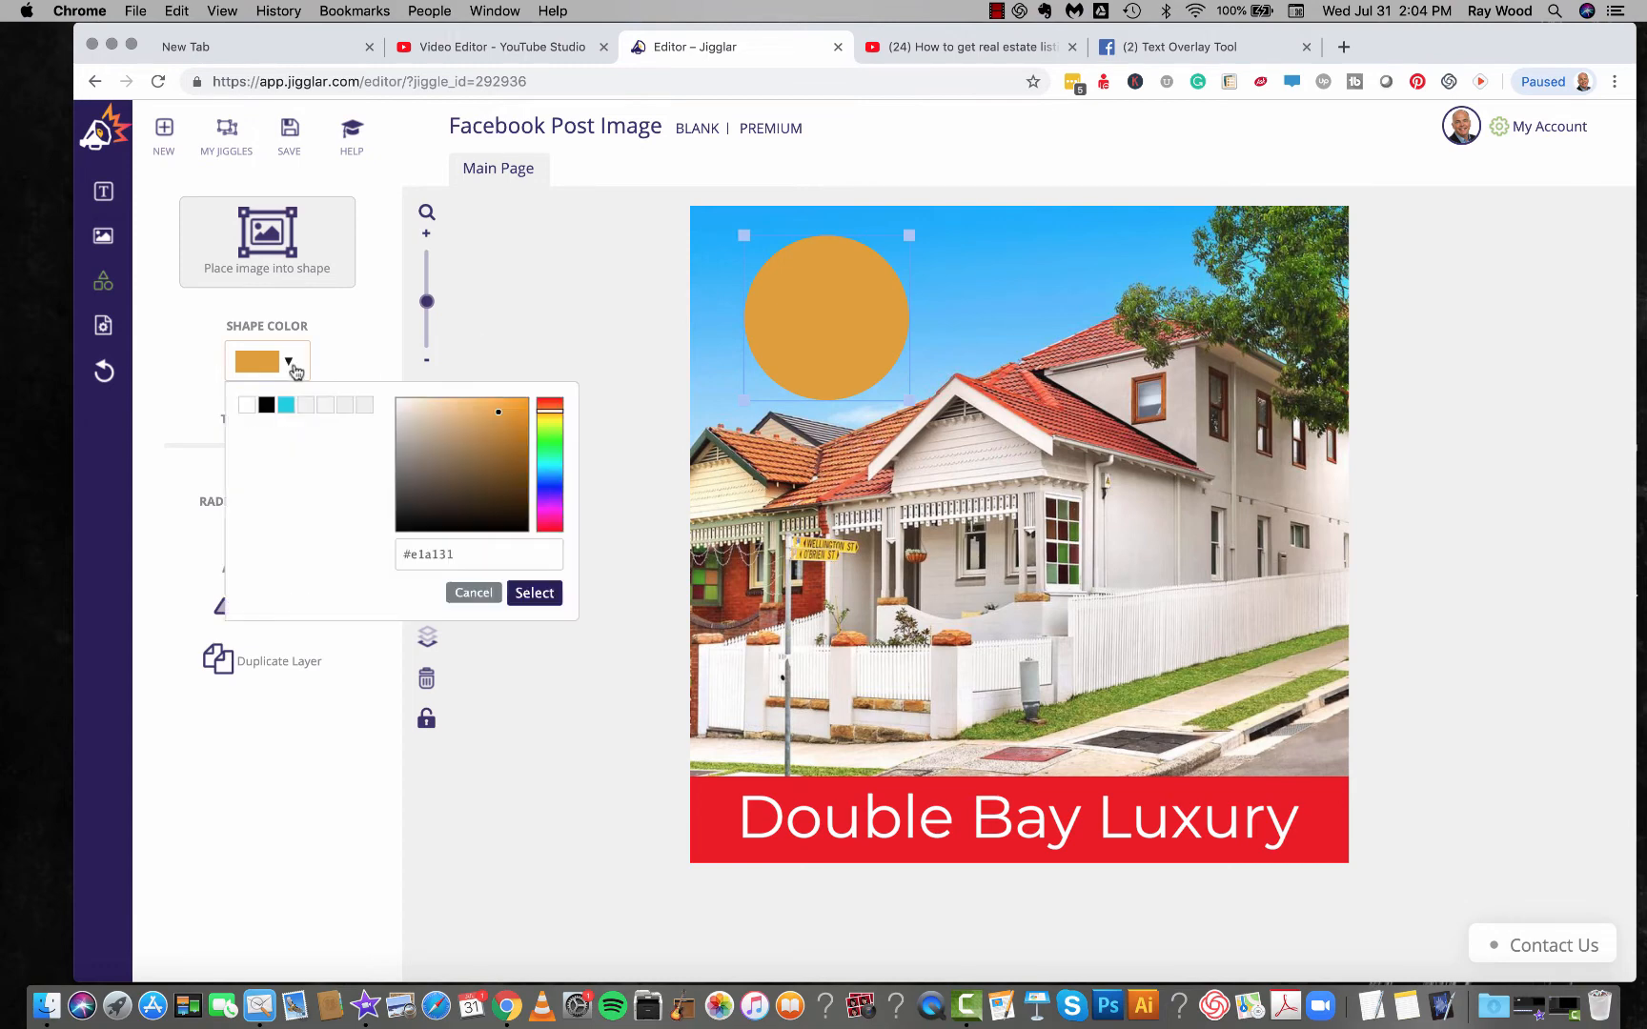
click(555, 397)
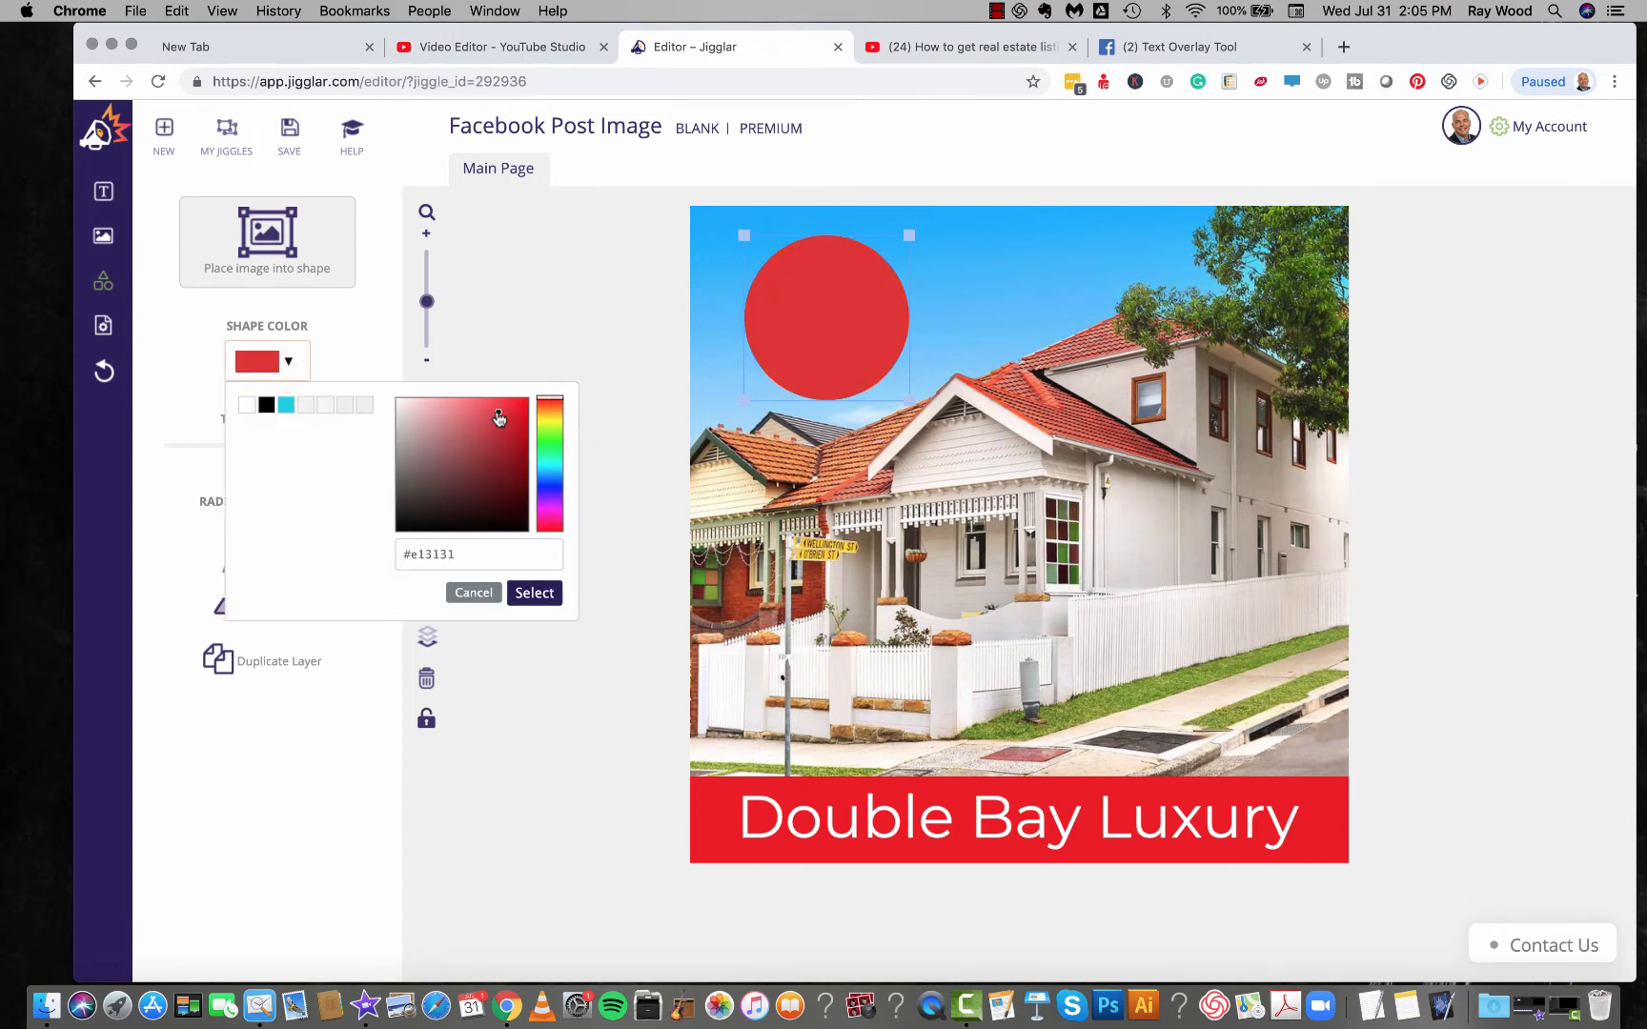
drag(497, 417, 521, 404)
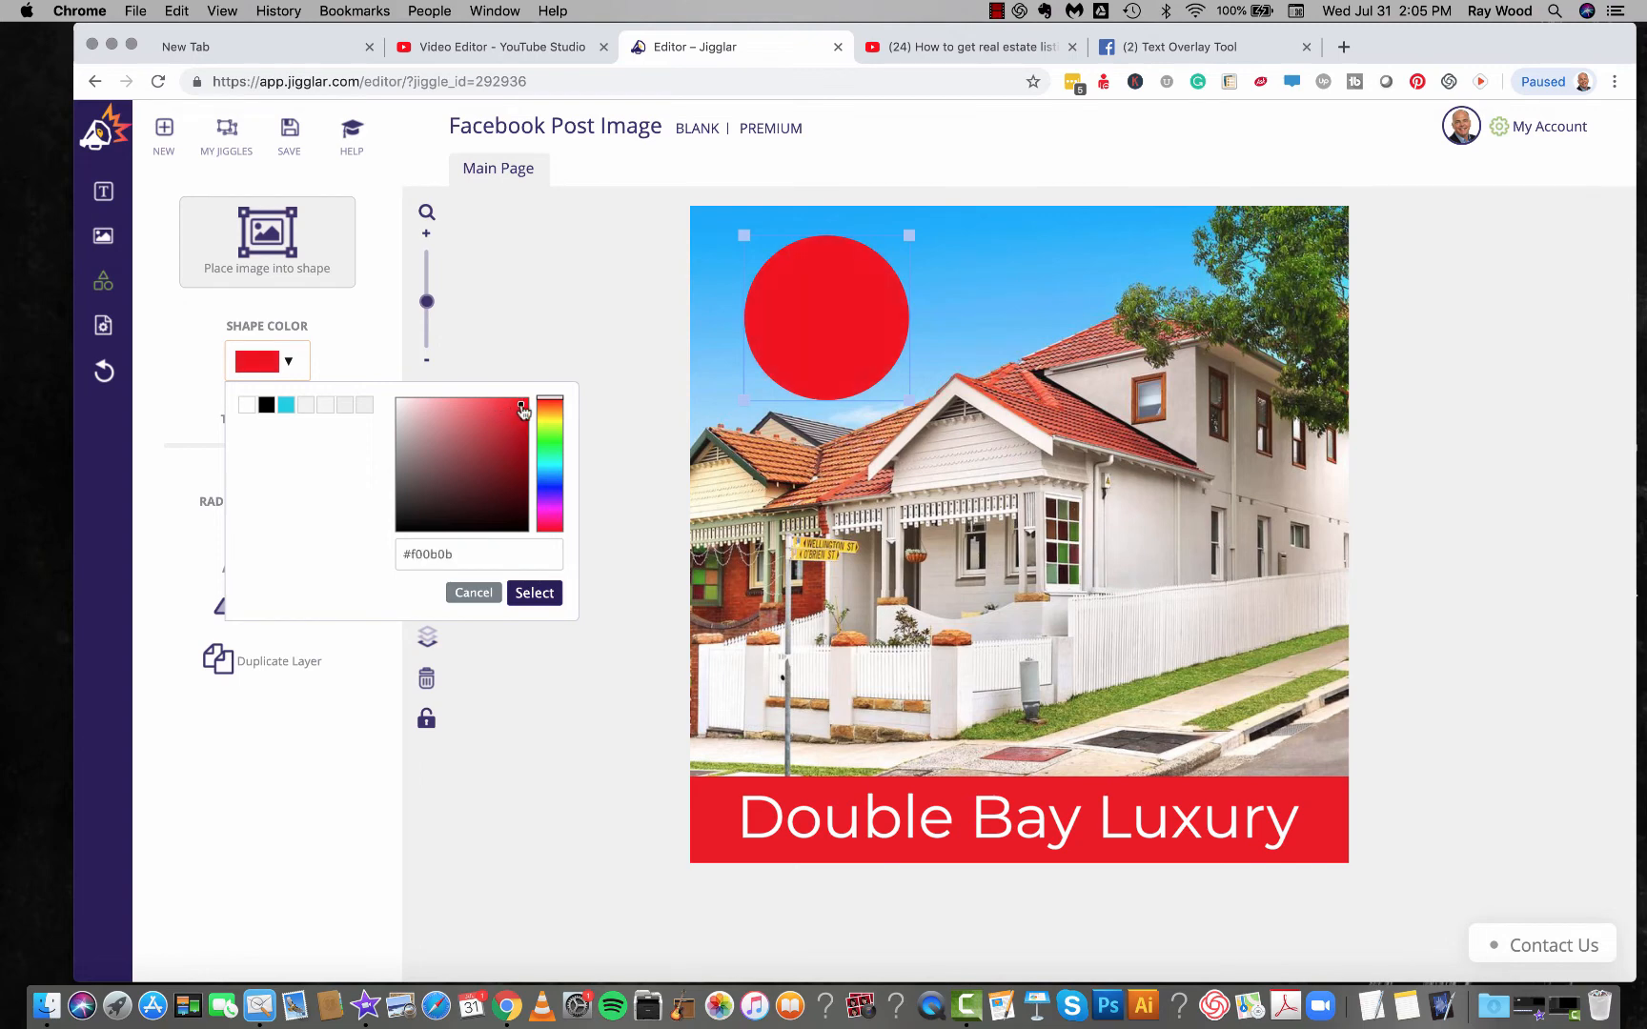
click(537, 595)
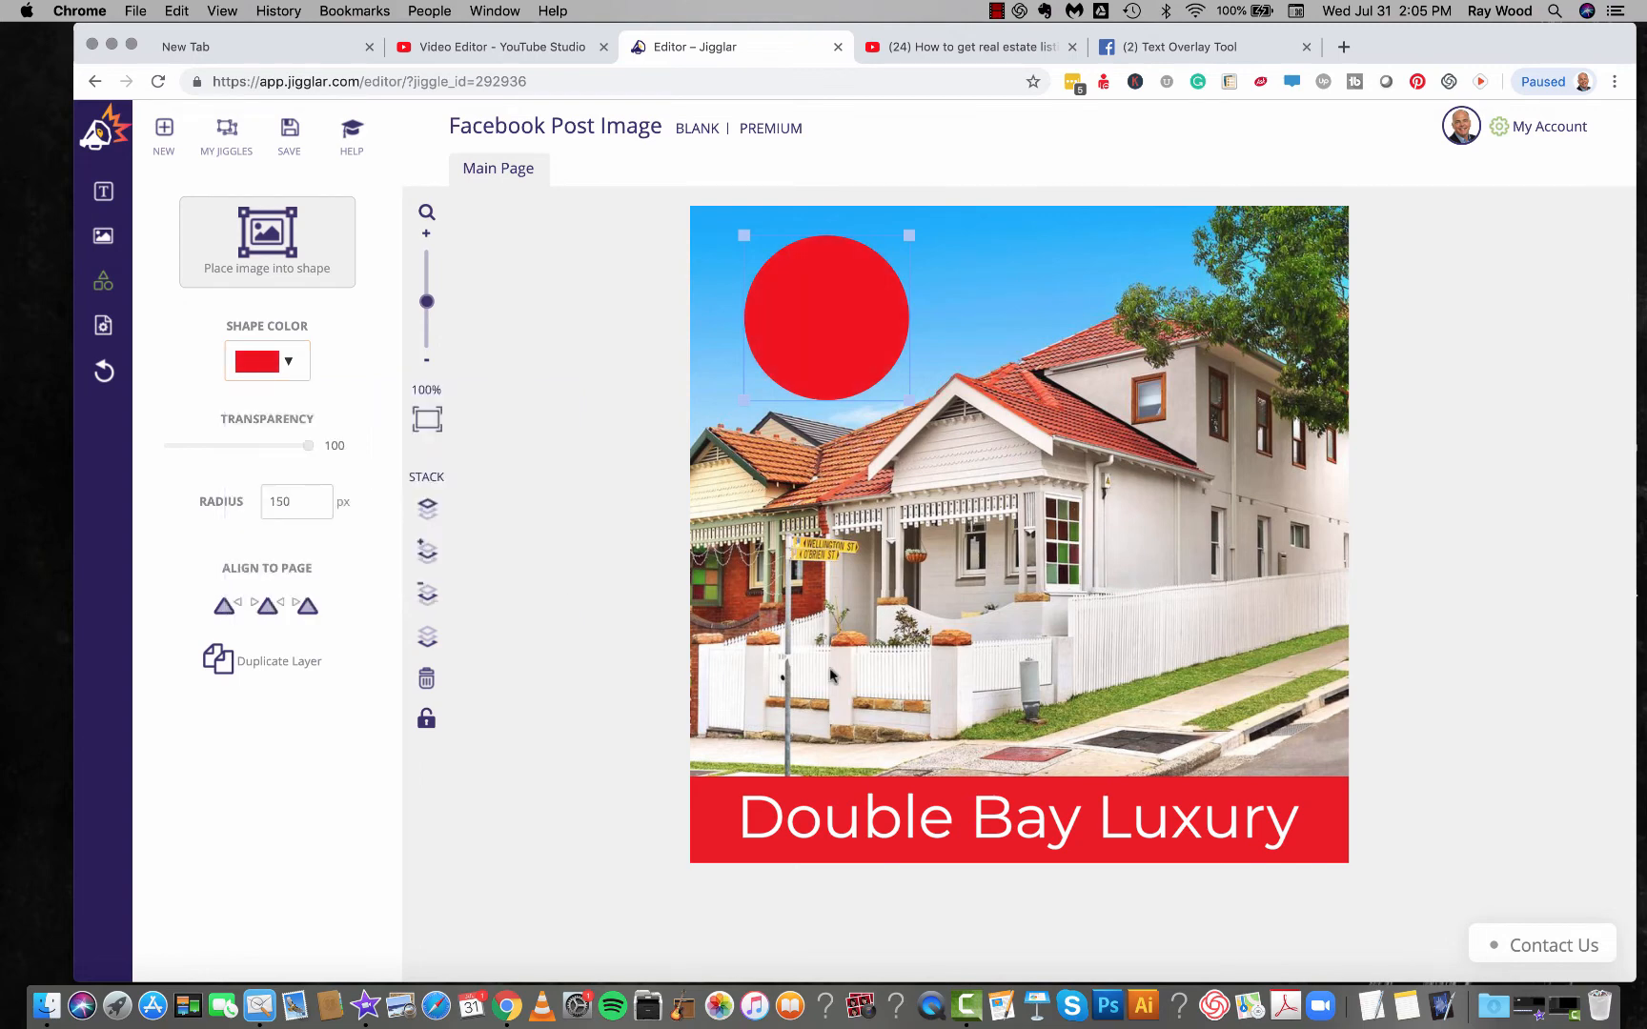
Step: Duplicate the "Double Bay Luxury" text from the red bar and move the copy onto the red circle
click(1076, 822)
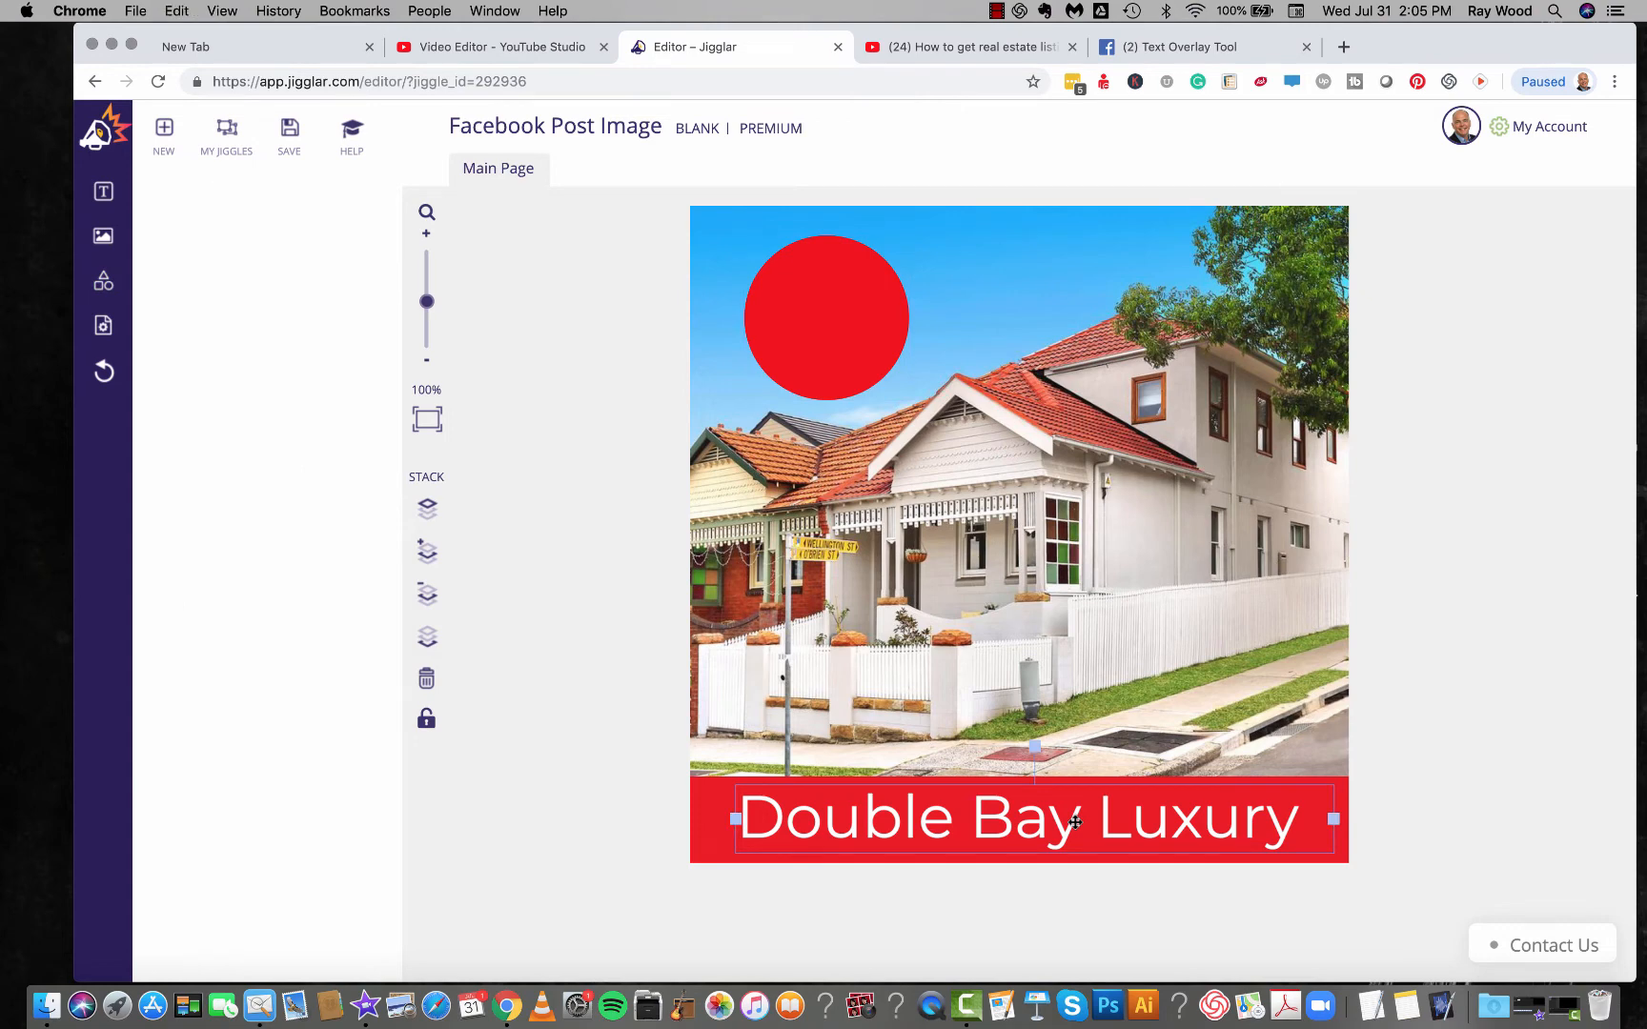
key(super+v)
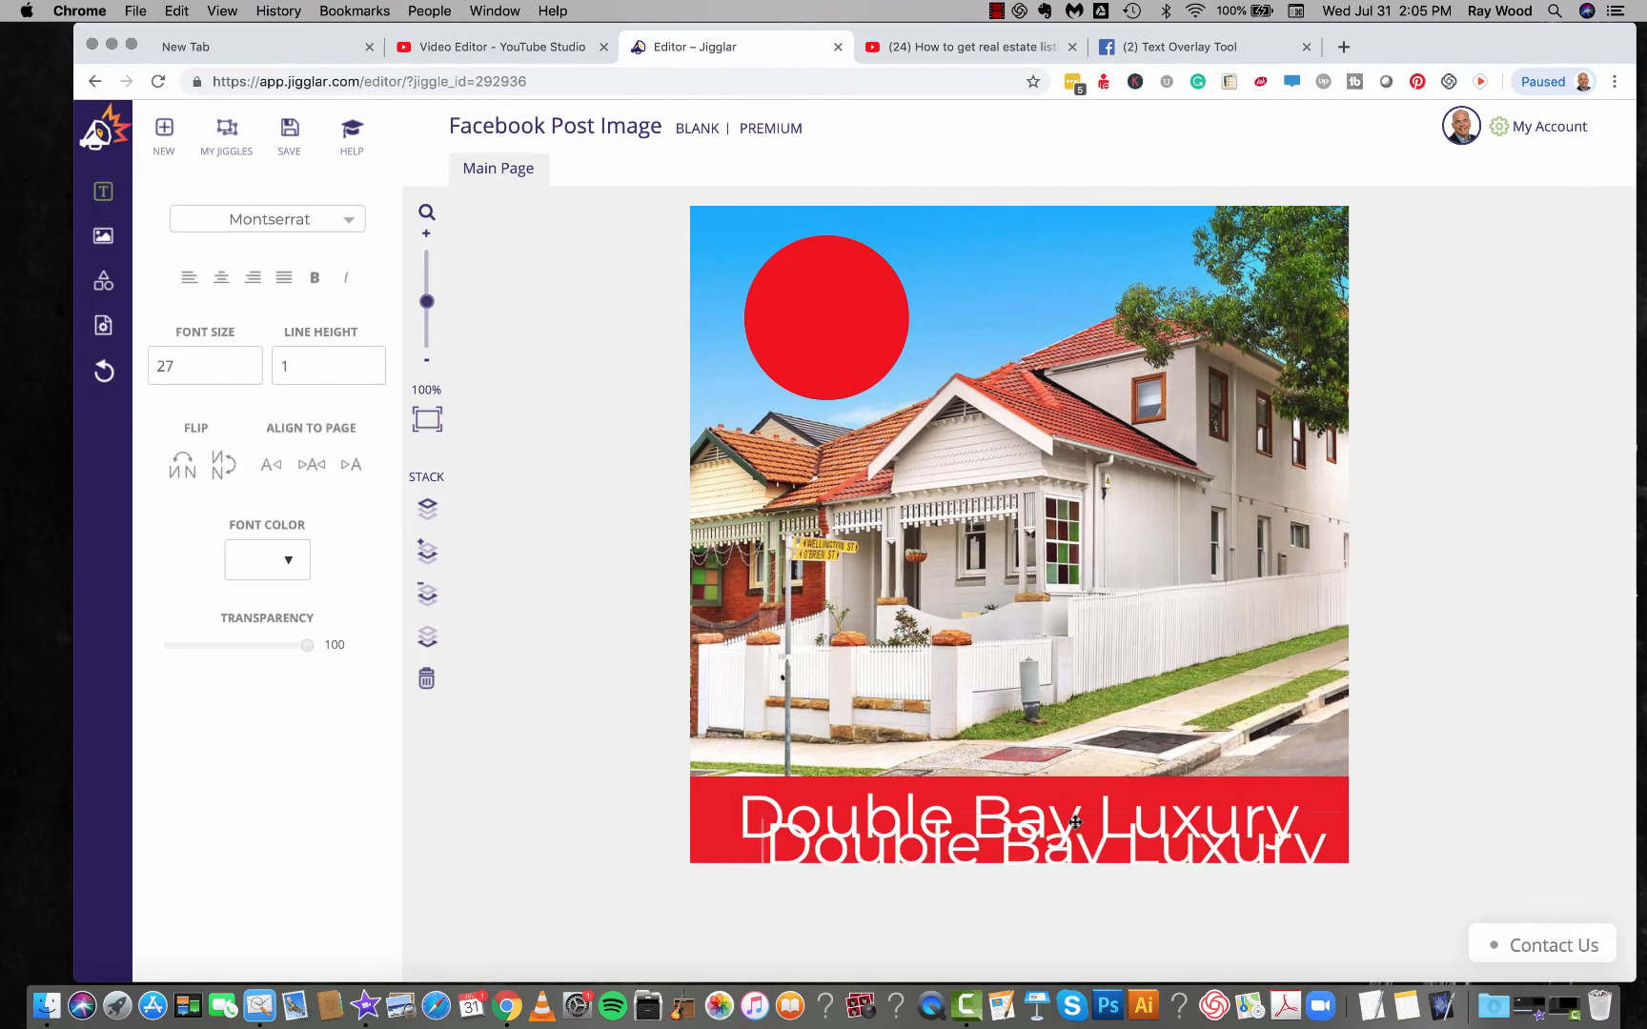
click(744, 978)
drag(898, 850, 855, 311)
Step: Set the copied text's font size to 14 and break it into three lines: "Double", "Bay" and "Luxury"
double_click(854, 307)
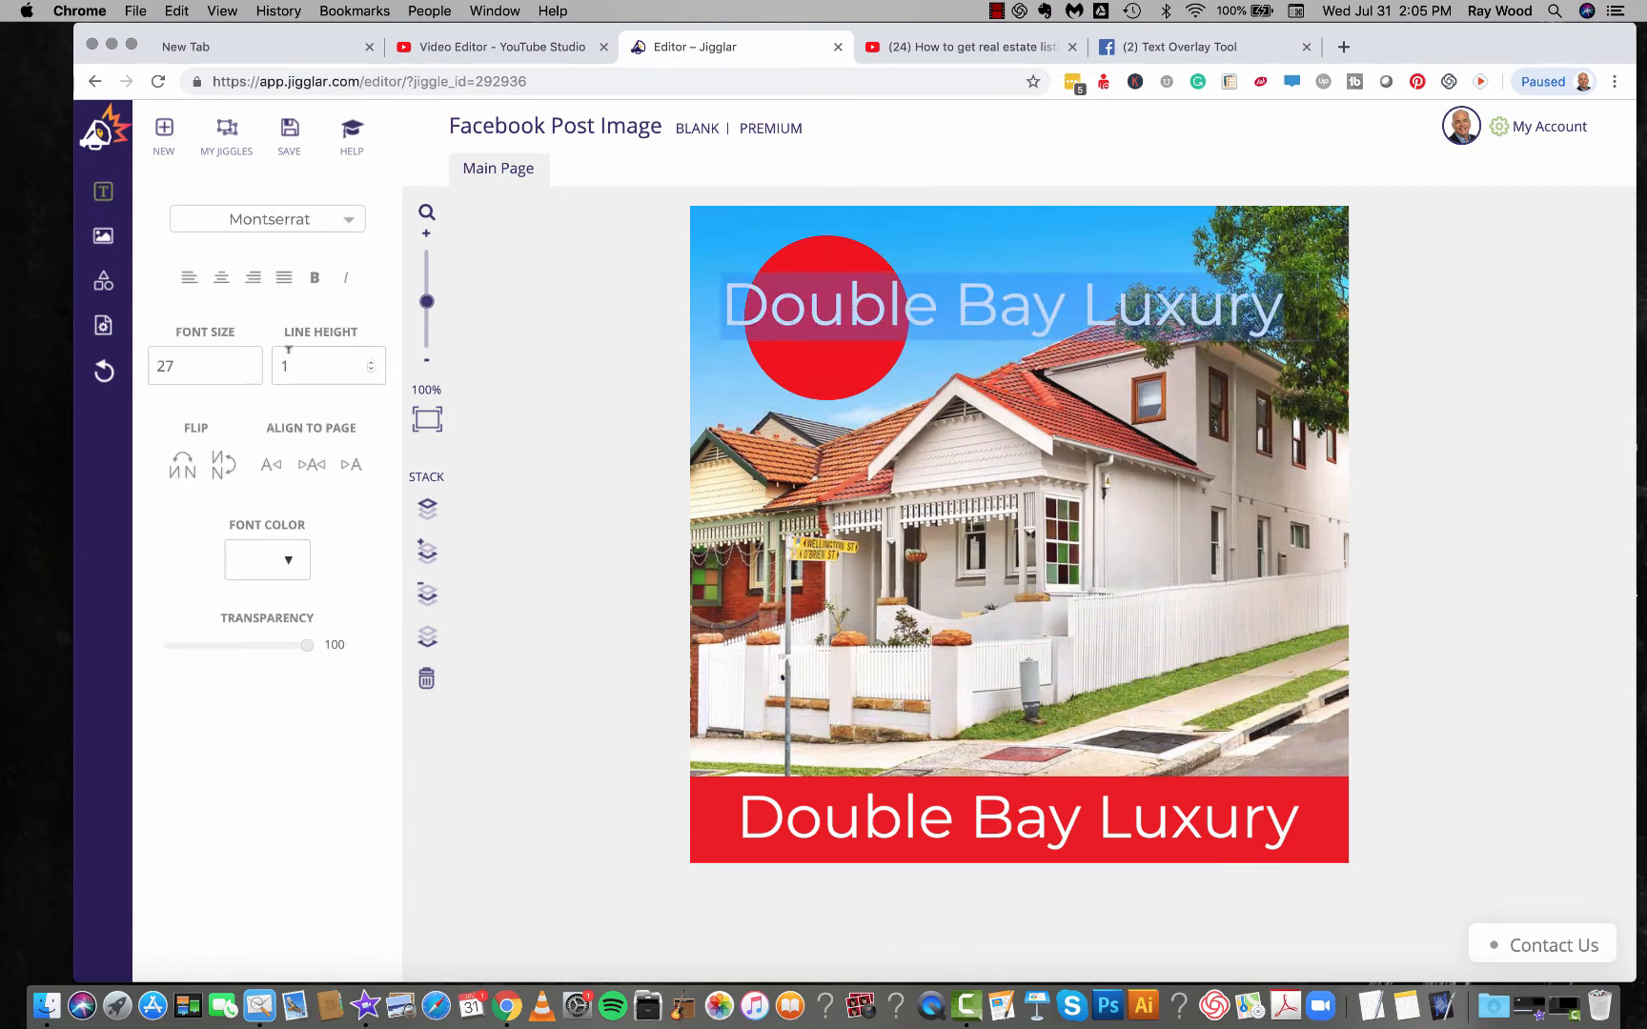
drag(244, 368, 244, 369)
click(246, 370)
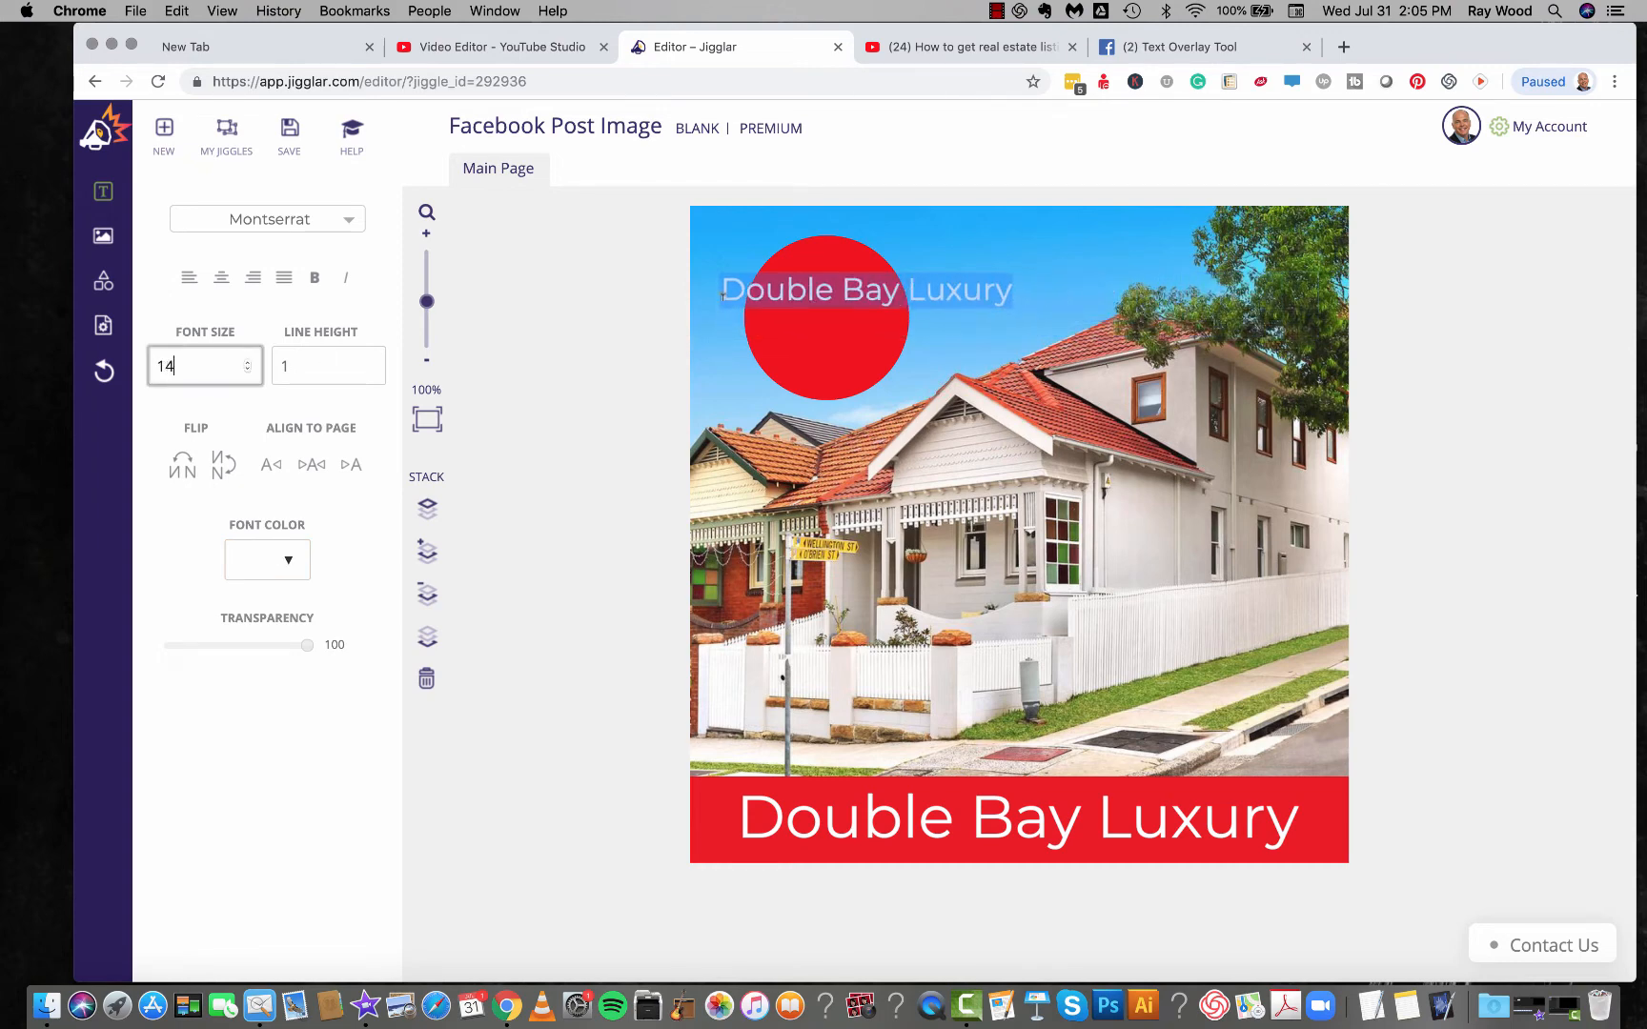
click(841, 286)
key(Return)
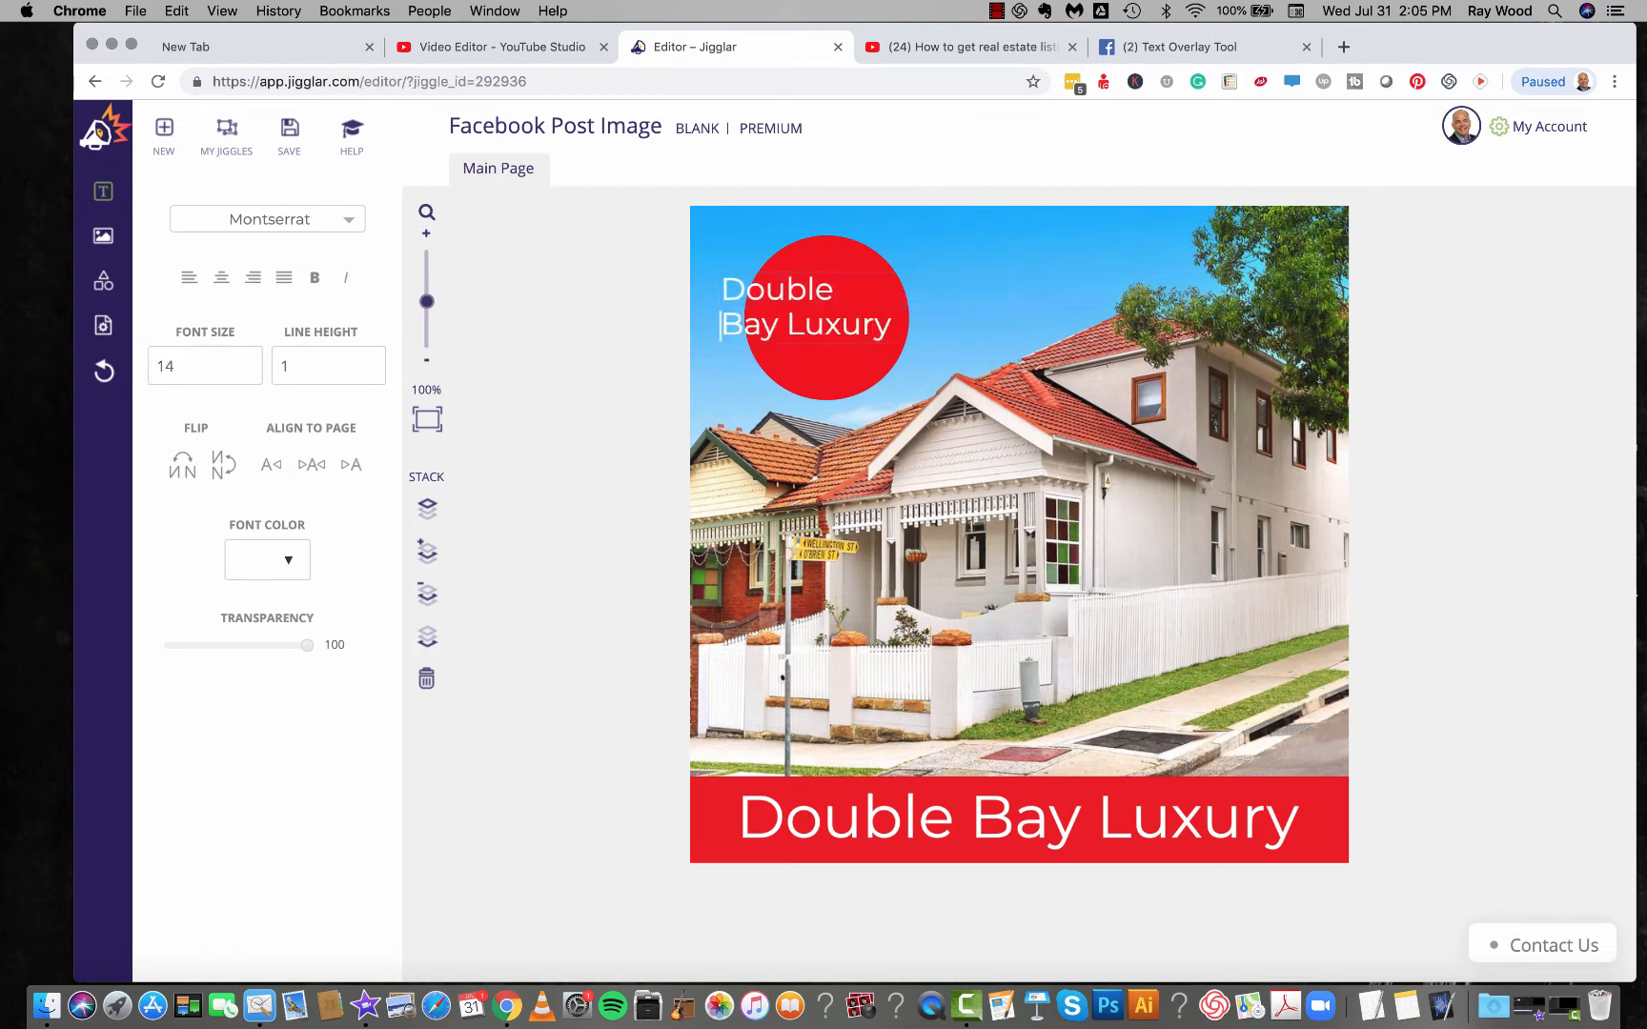
key(Return)
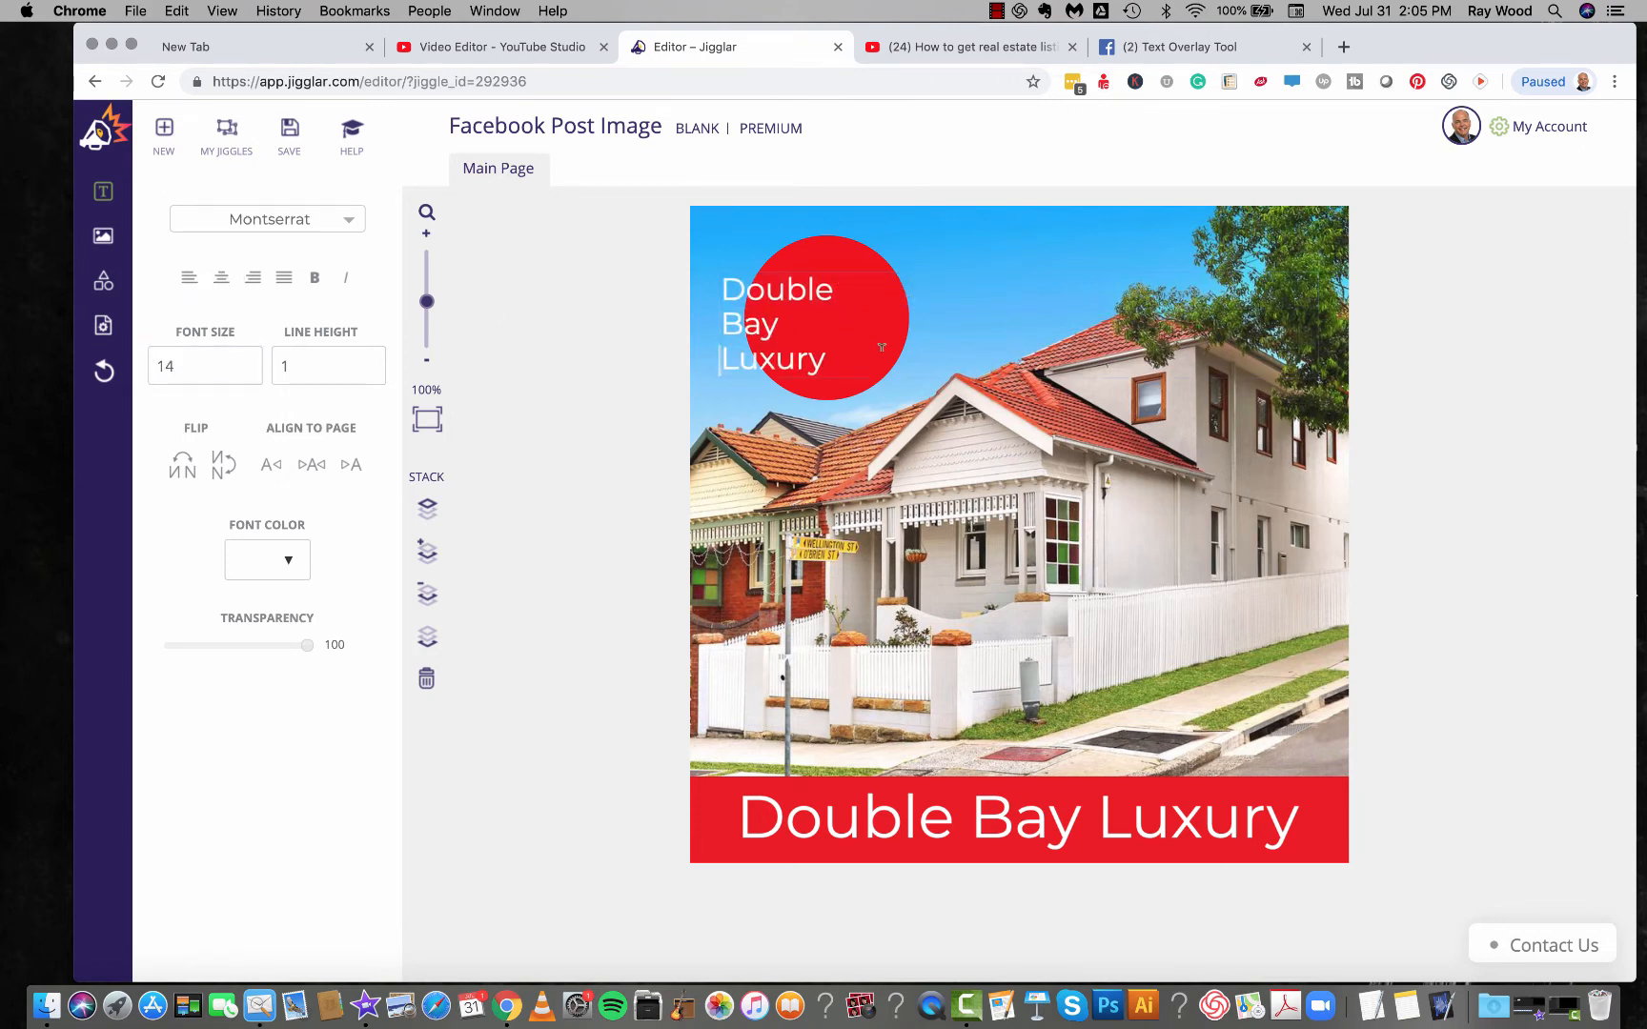
Step: Centre-align the three-line text and reposition its block so the words sit in the middle of the red circle
drag(830, 358, 717, 287)
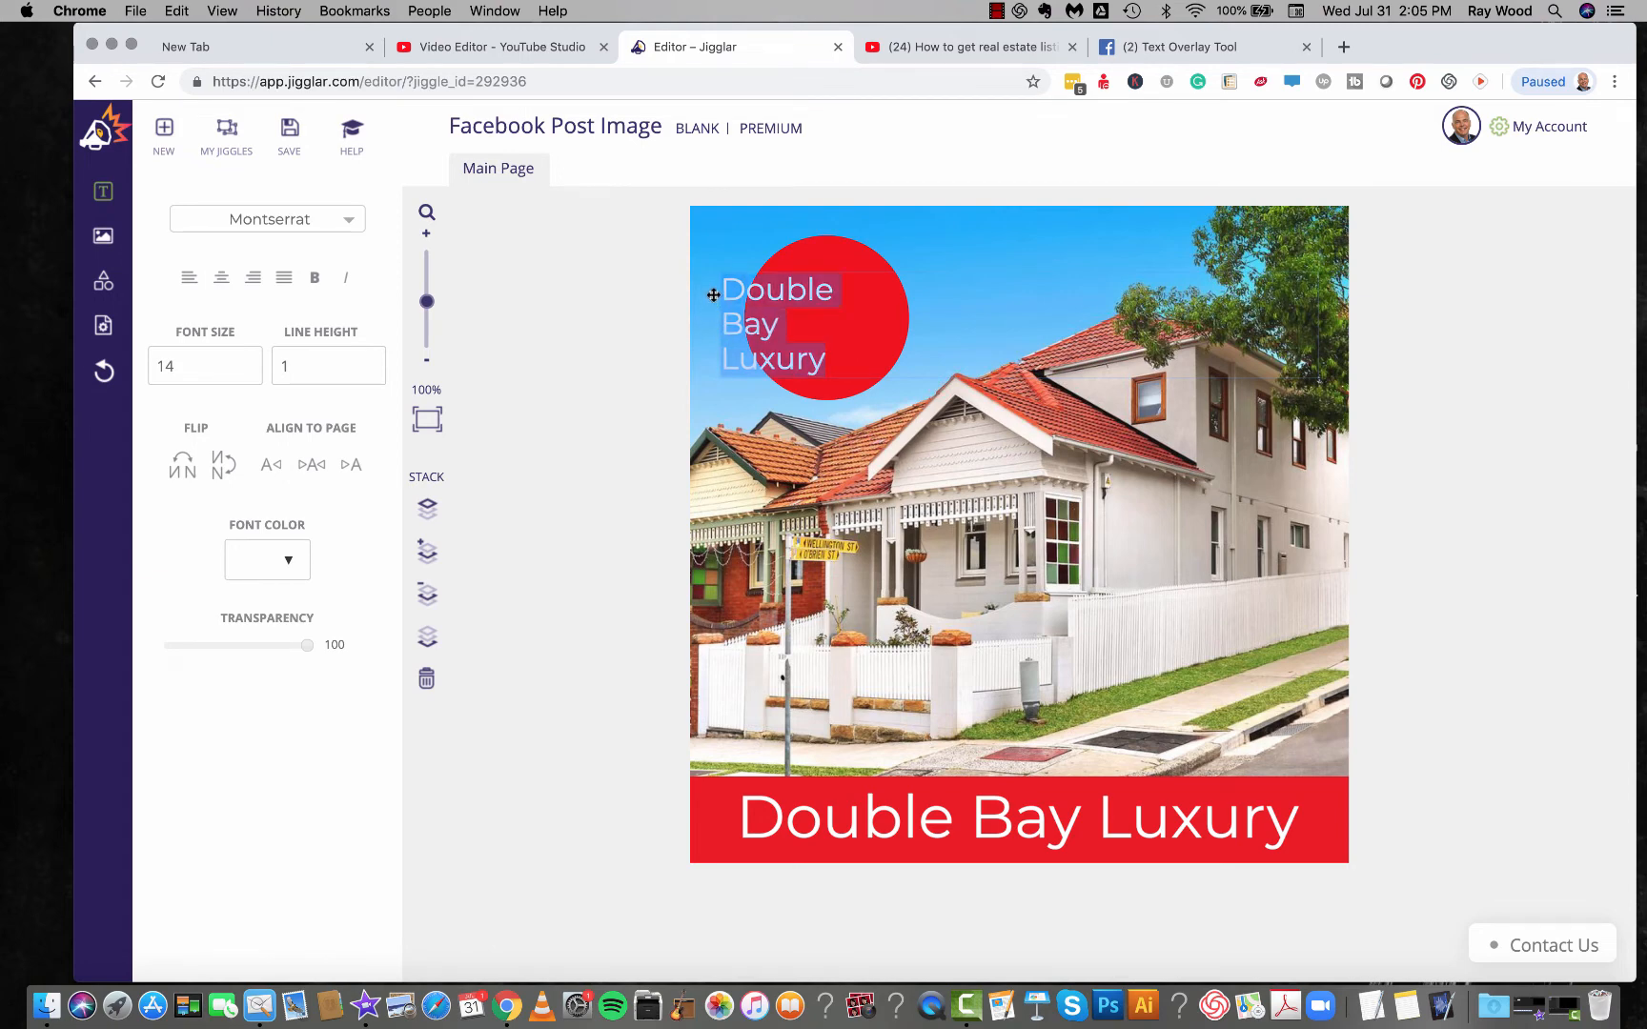
click(223, 279)
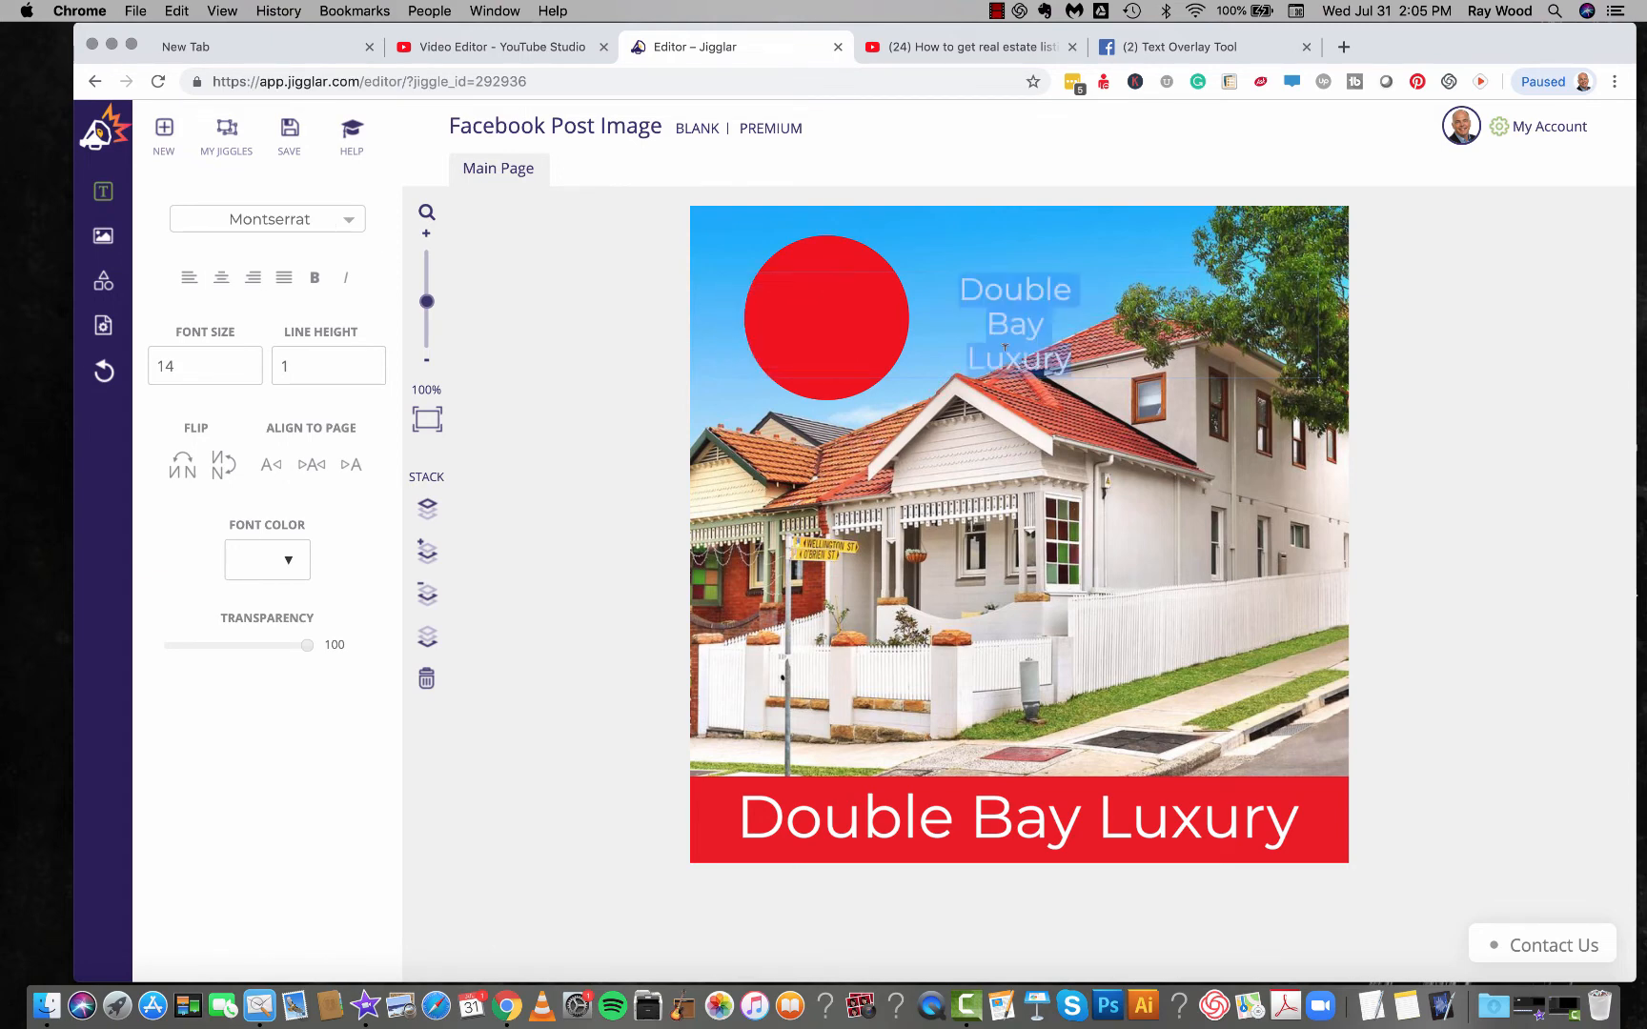
click(1419, 273)
drag(1003, 319, 824, 312)
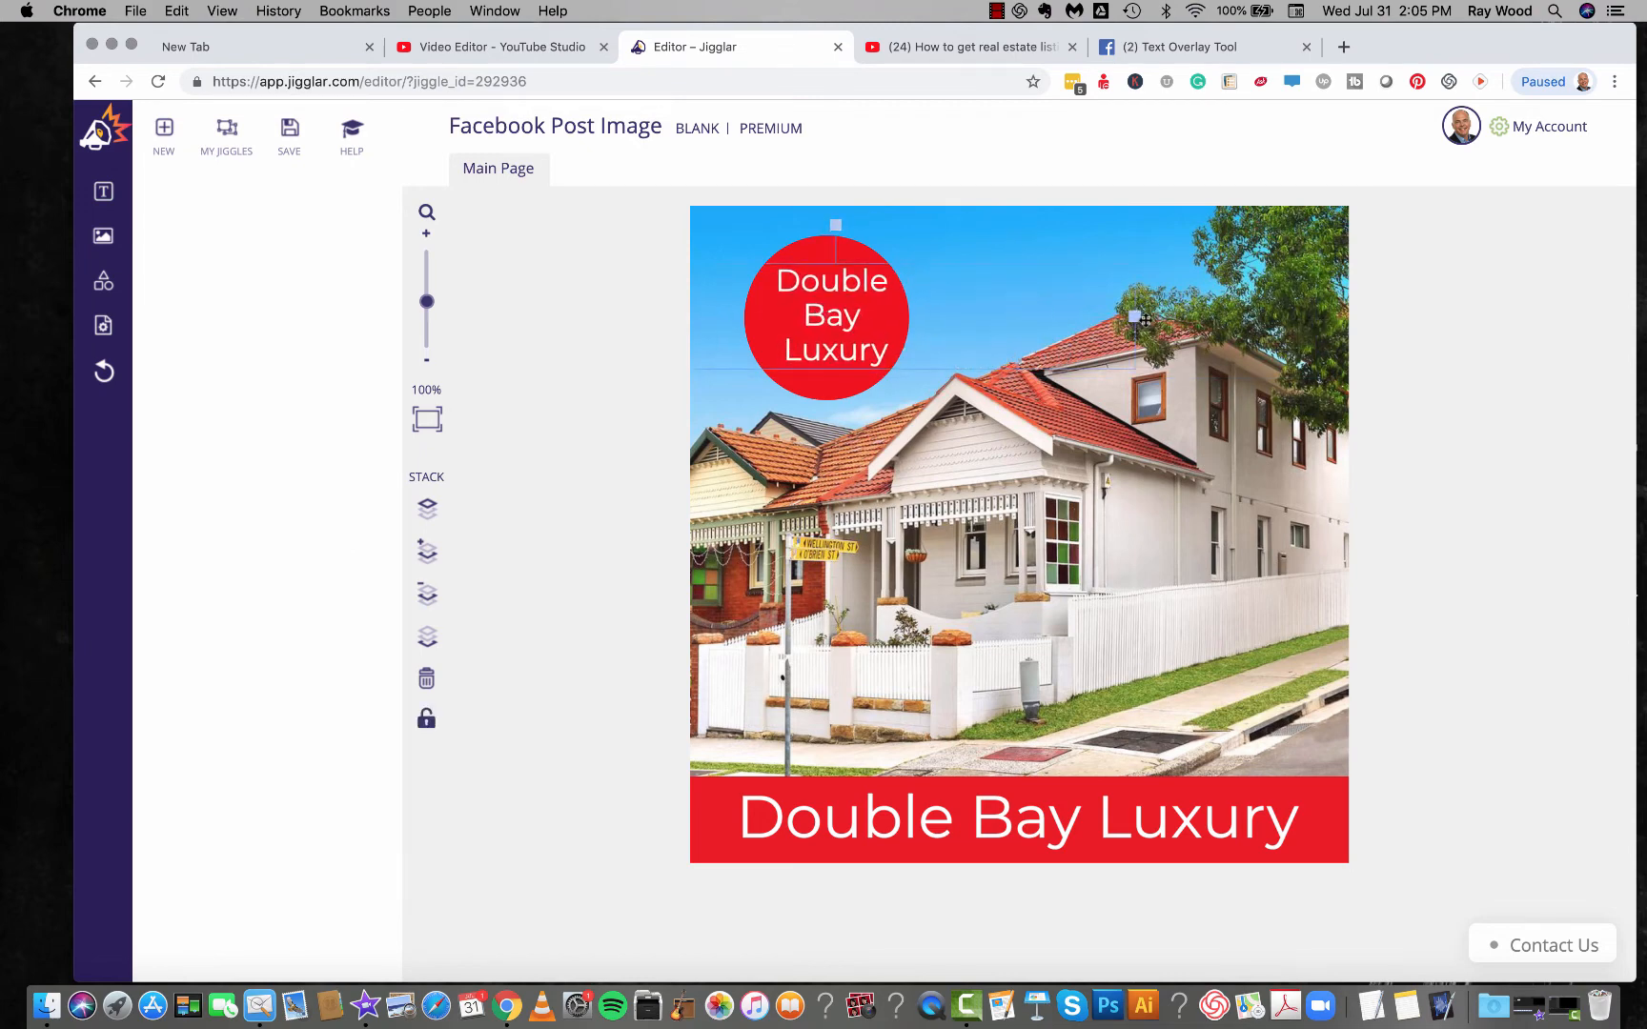
mouse_move(1137, 318)
mouse_down()
mouse_move(978, 316)
mouse_move(1122, 305)
mouse_up()
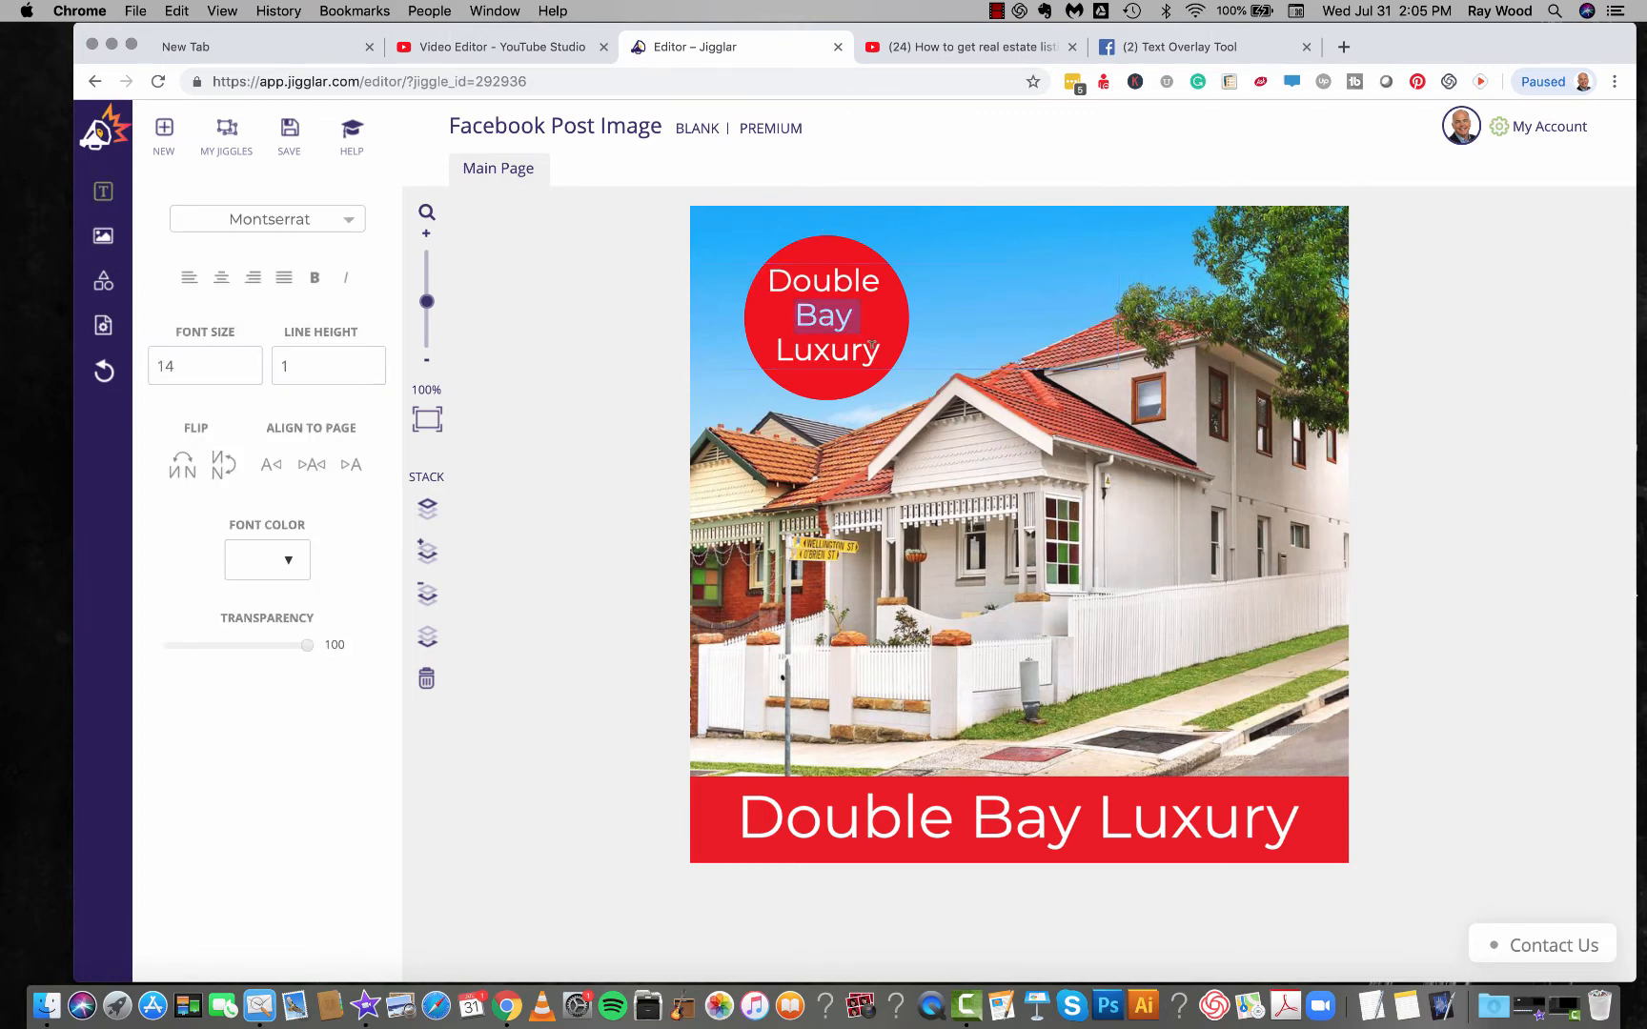
Step: Make the circle's text bold and rotate it slightly counter-clockwise so it slants upward across the circle
drag(871, 346, 766, 276)
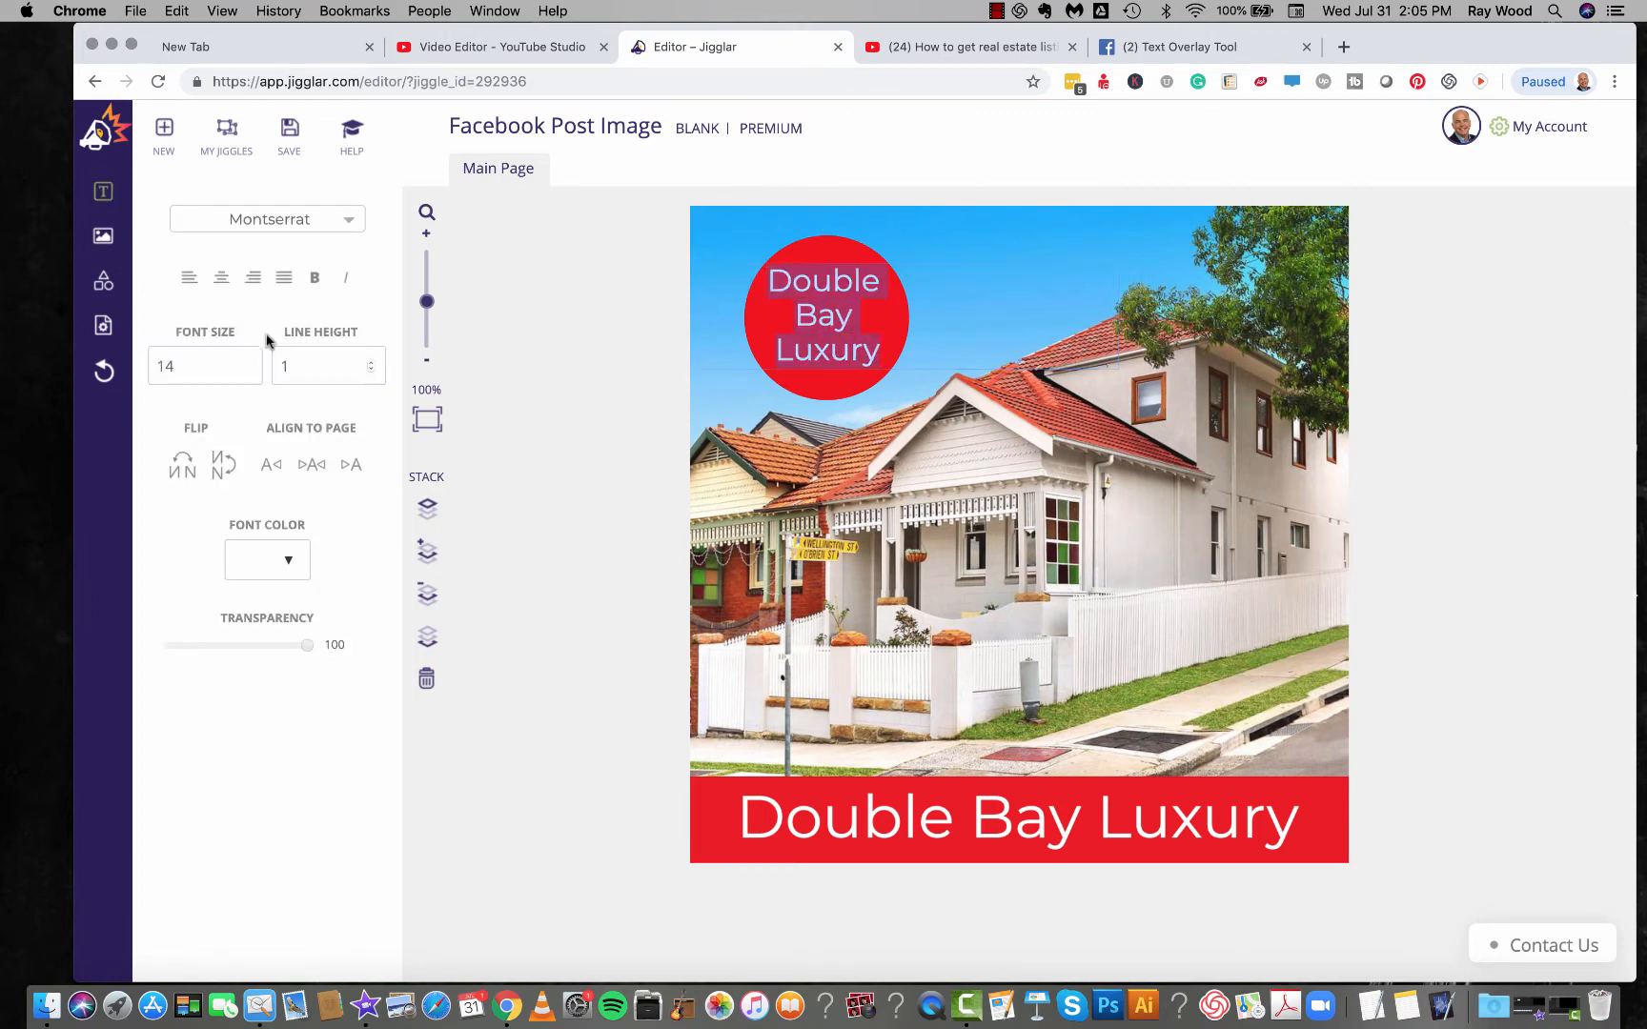
click(314, 278)
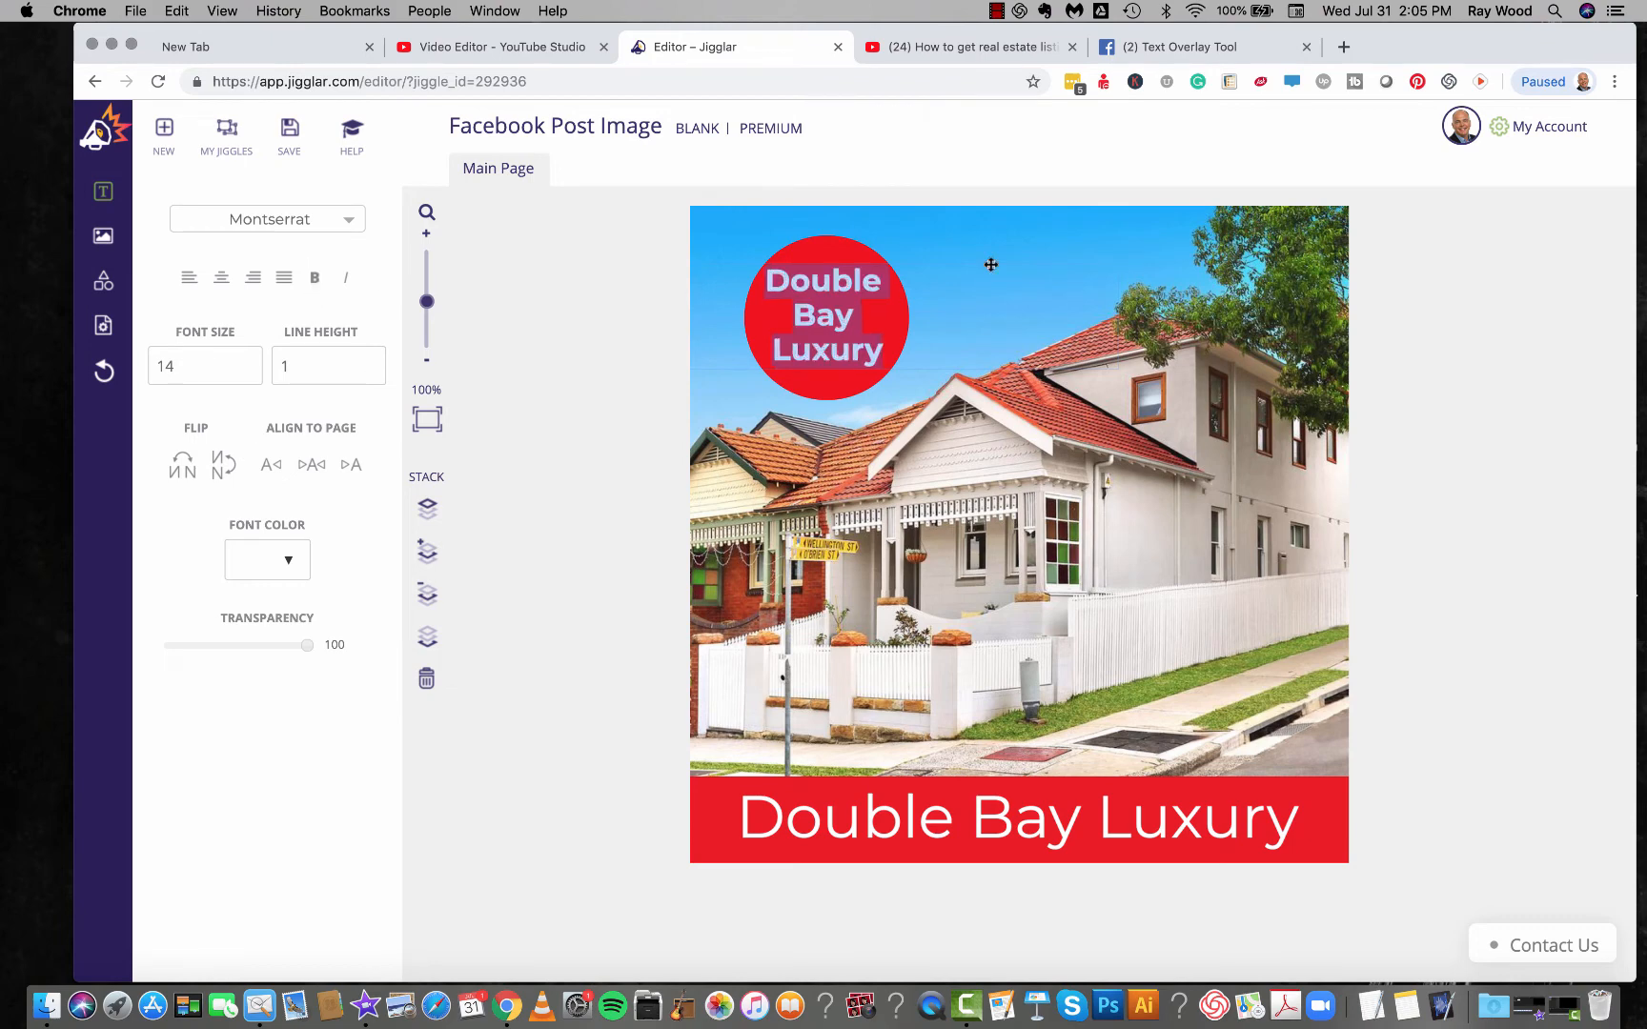
click(1351, 330)
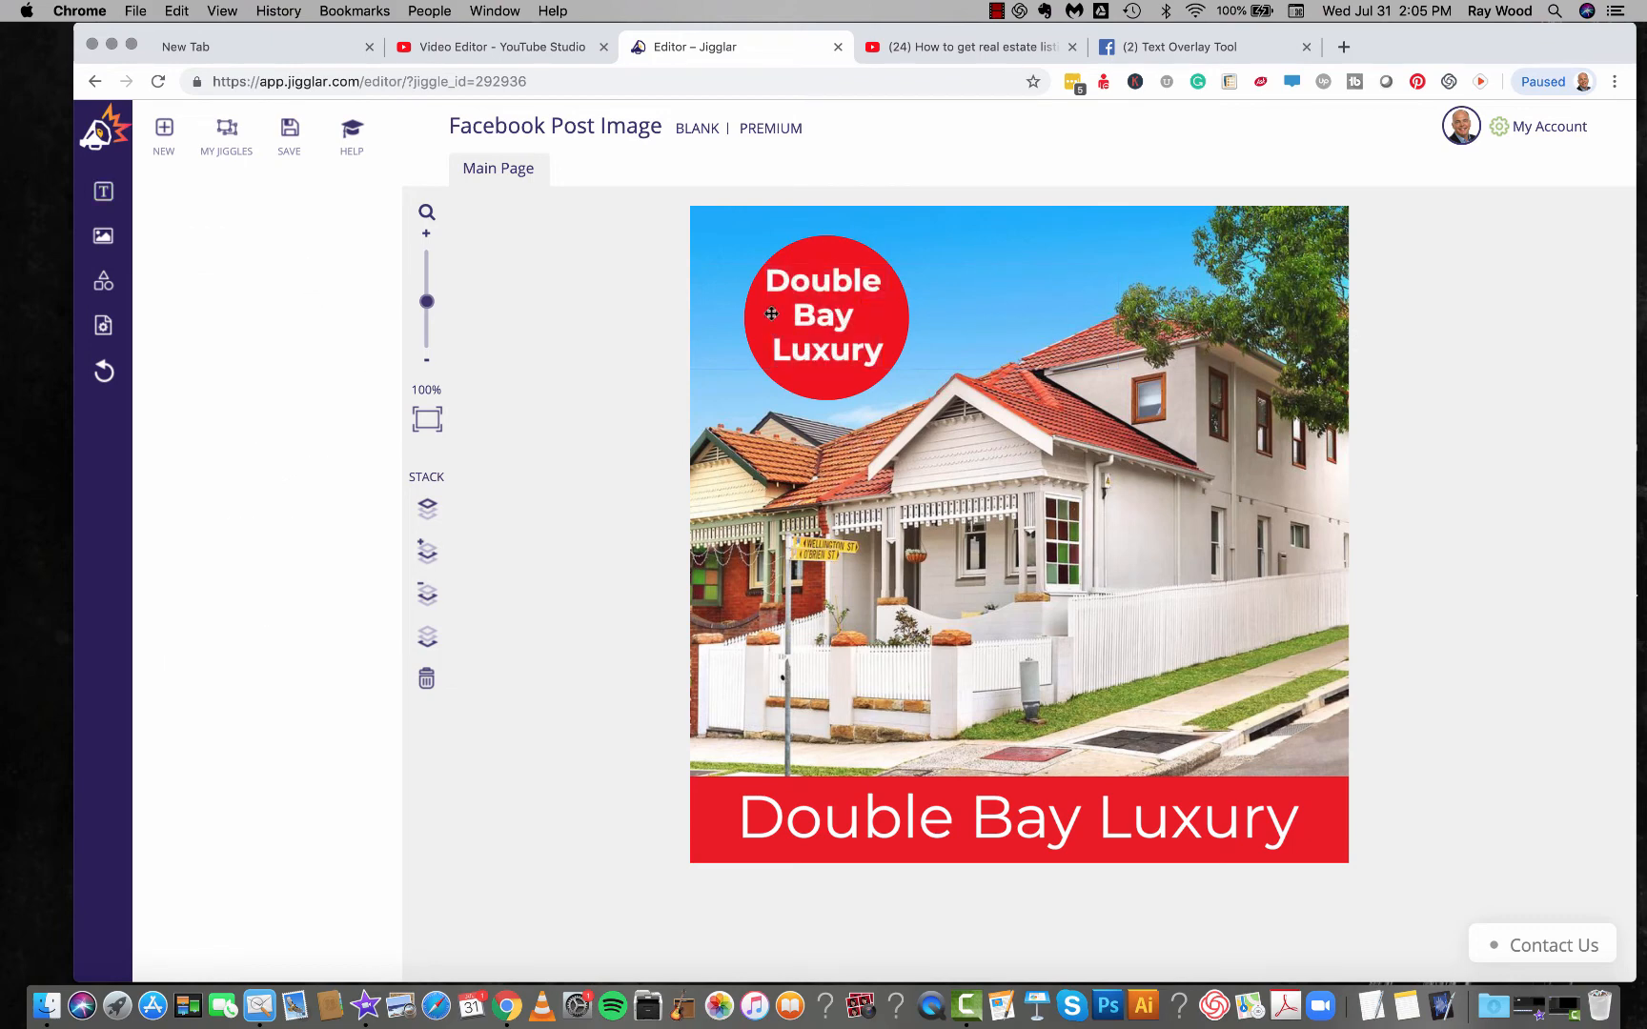
click(771, 314)
drag(826, 223, 800, 229)
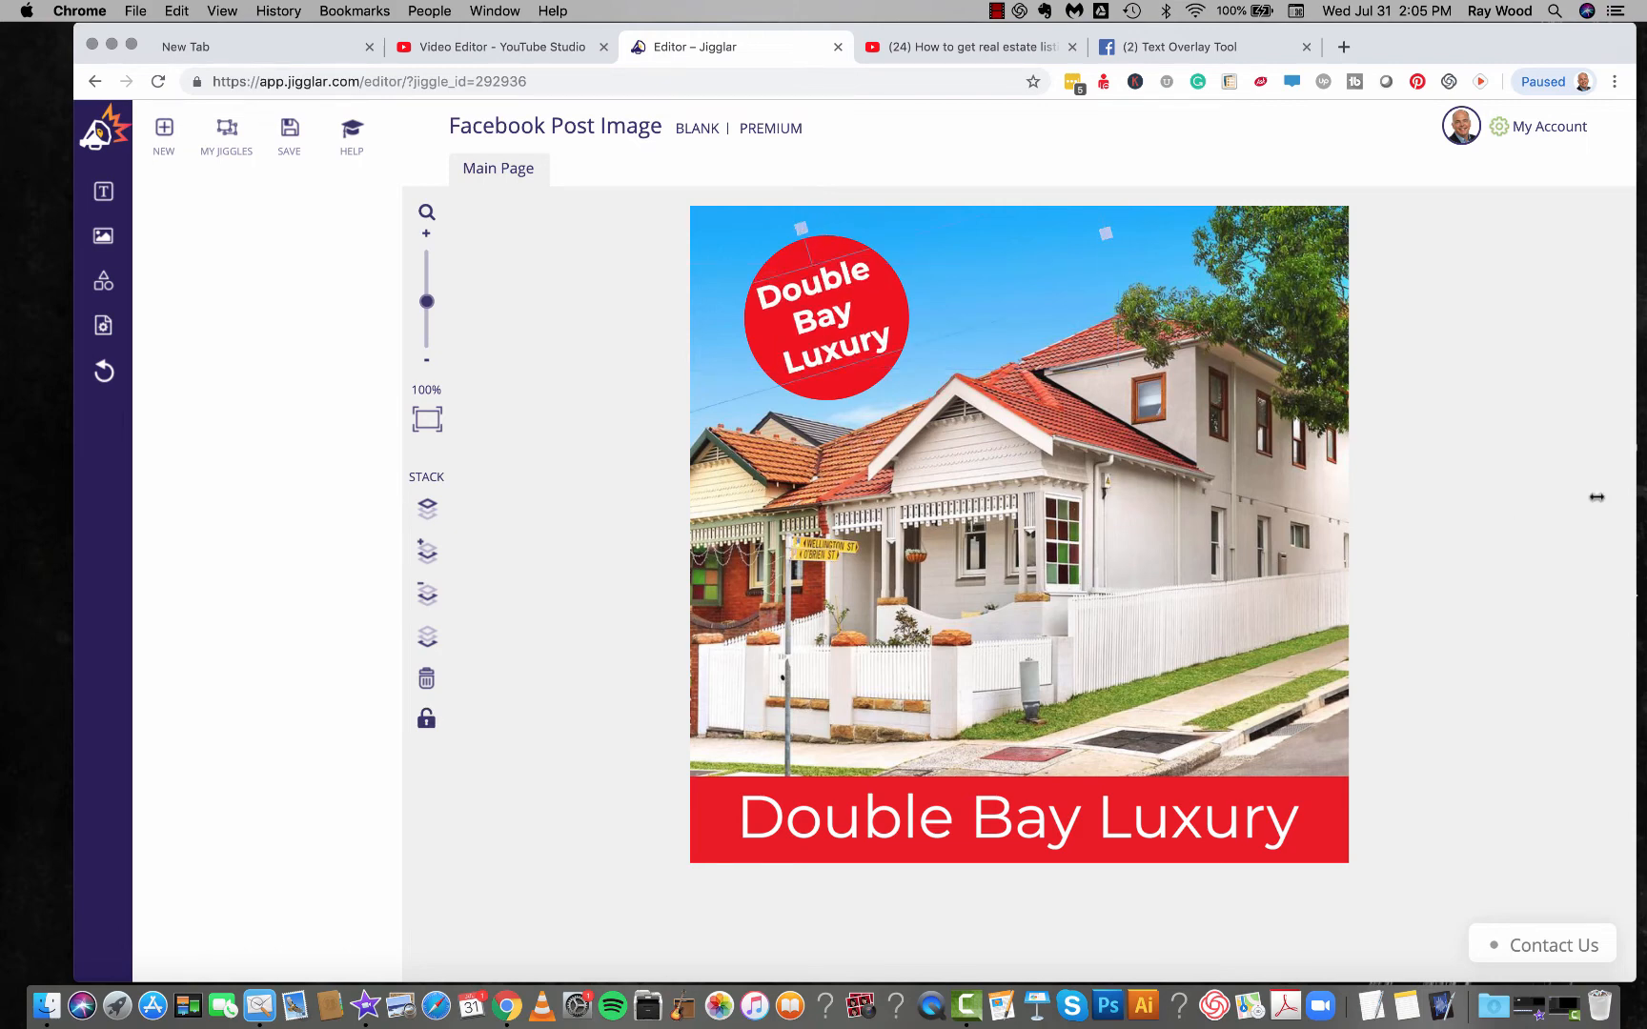
click(1365, 725)
Step: Delete the large "Double Bay Luxury" text and the red bar behind it at the canvas bottom
click(1205, 792)
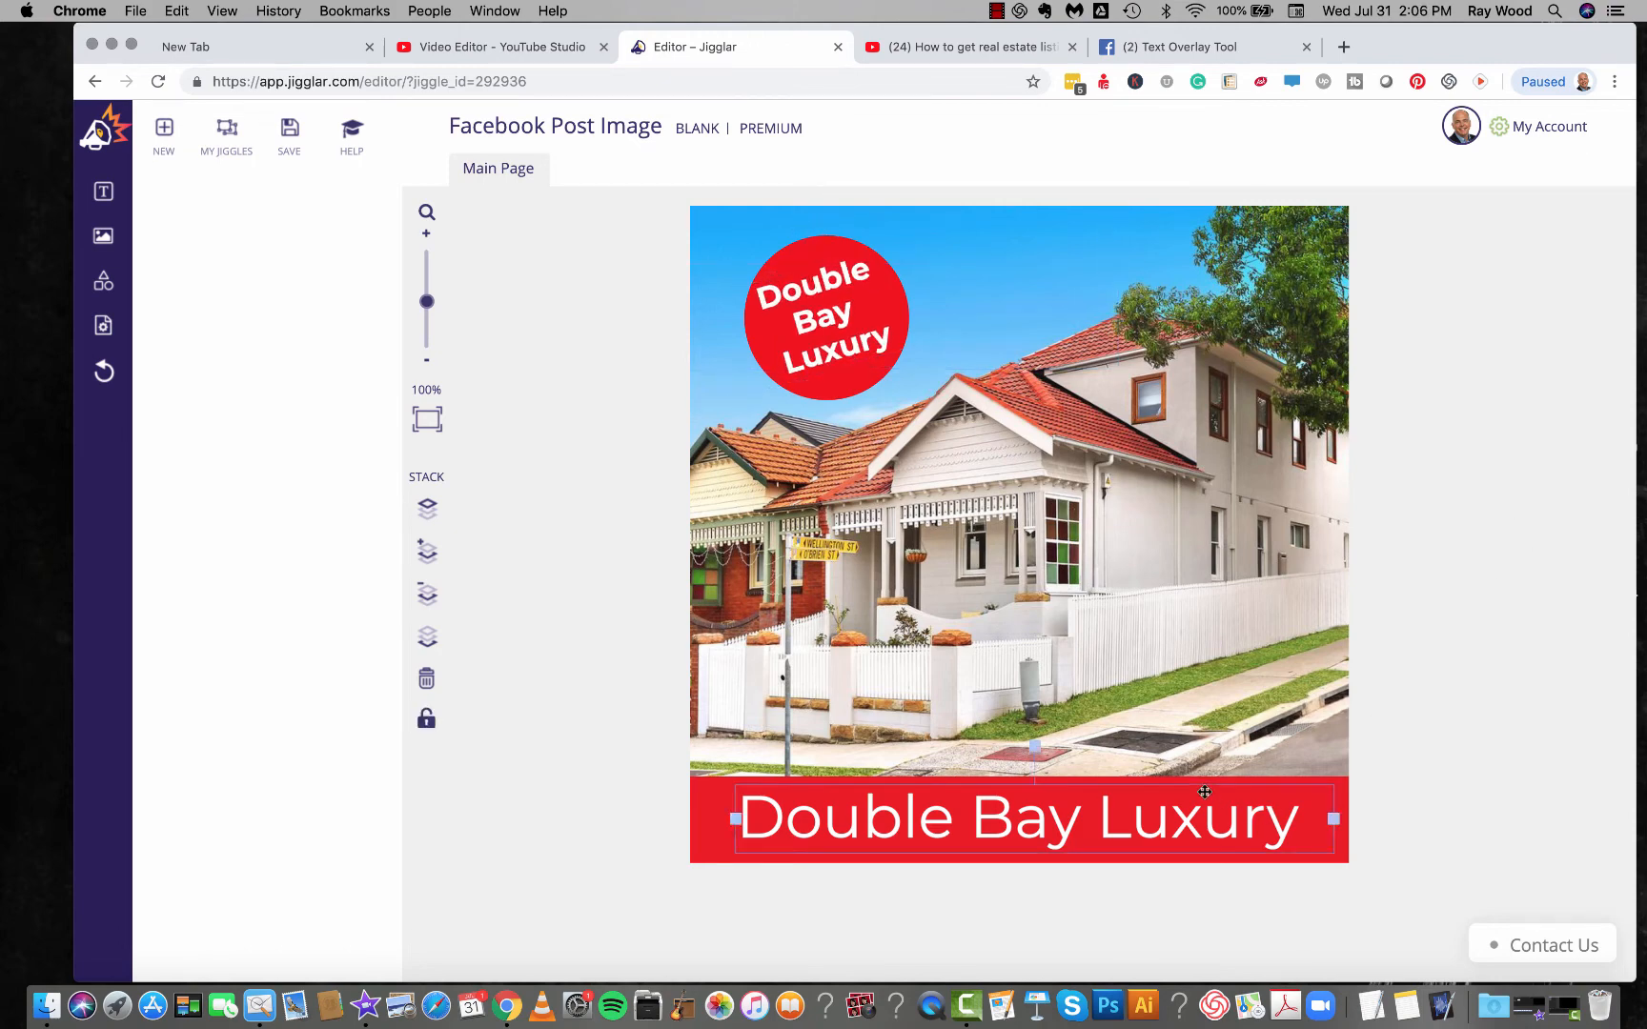
key(Delete)
click(1203, 788)
key(Delete)
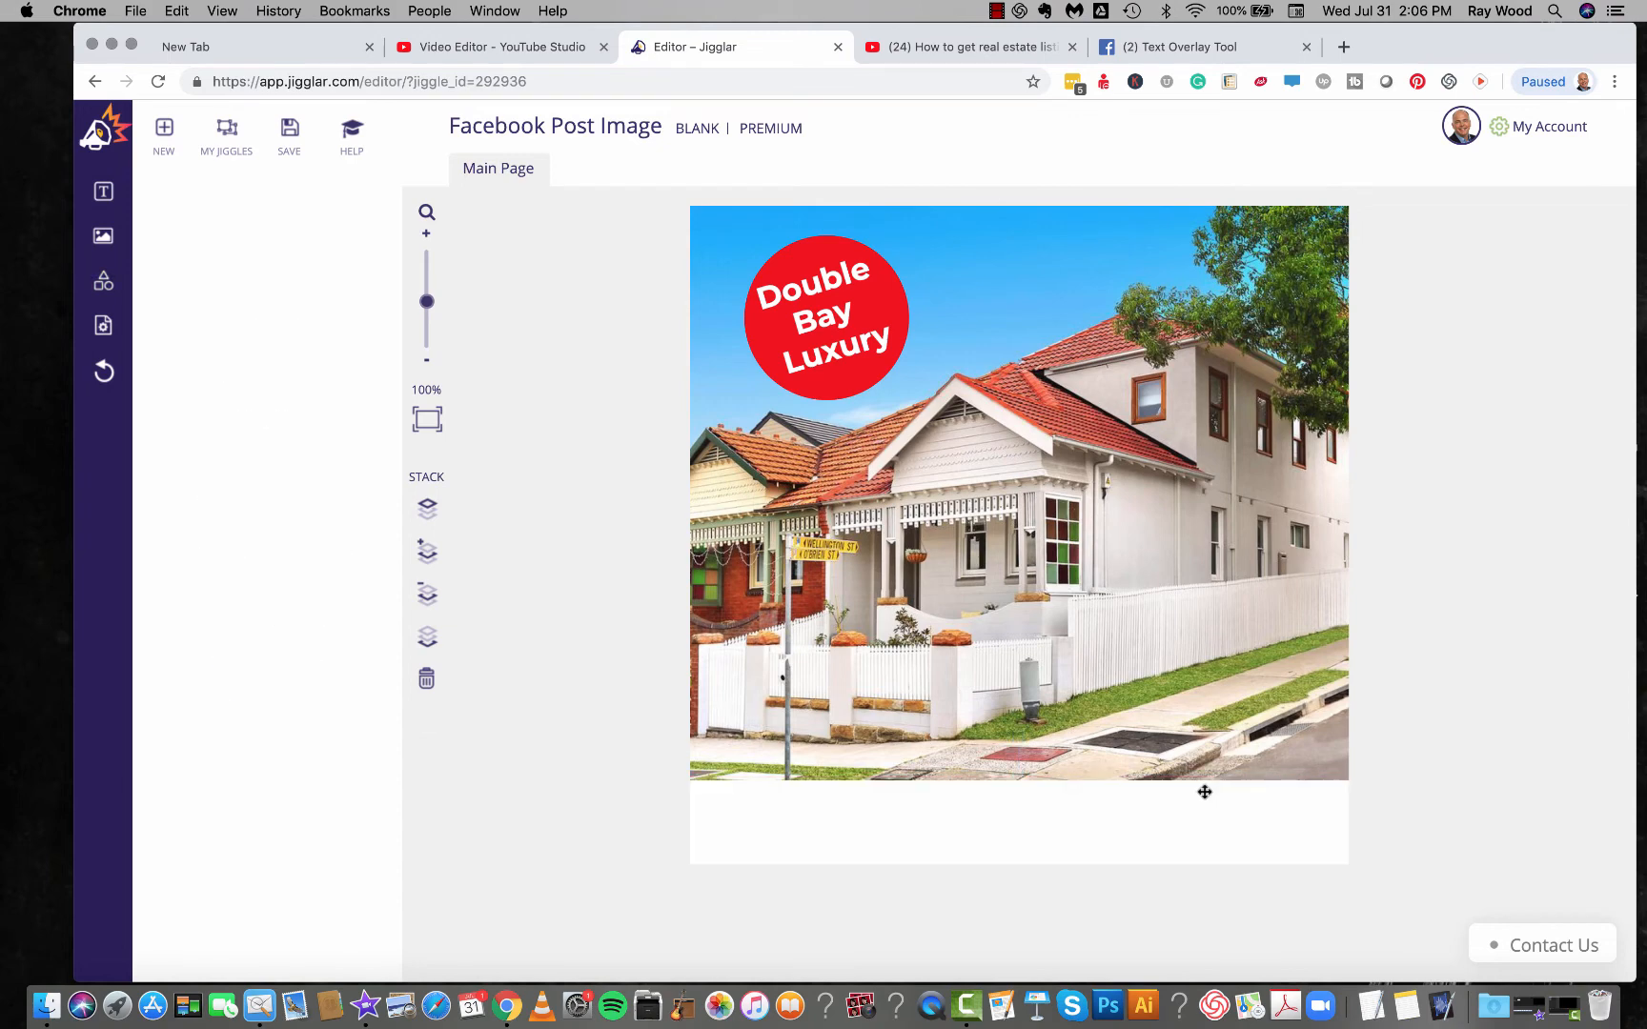
Step: Delete the large blue rectangle together with the house photo clipped inside it
click(1110, 762)
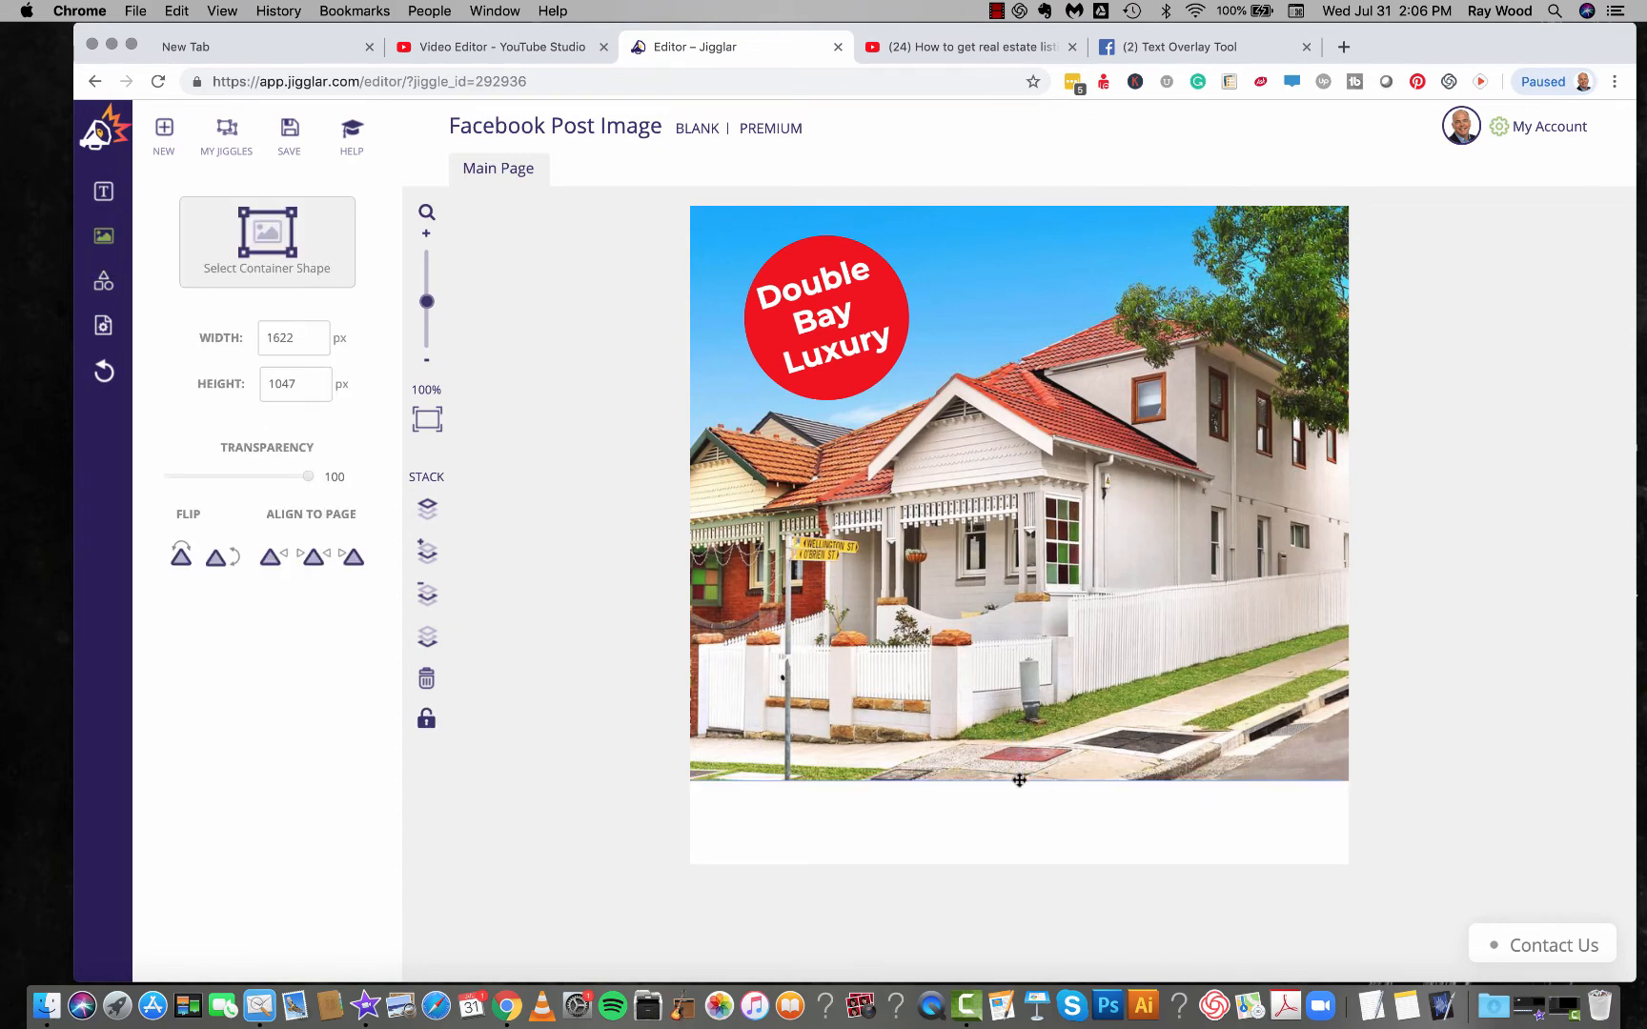
drag(1019, 779, 873, 752)
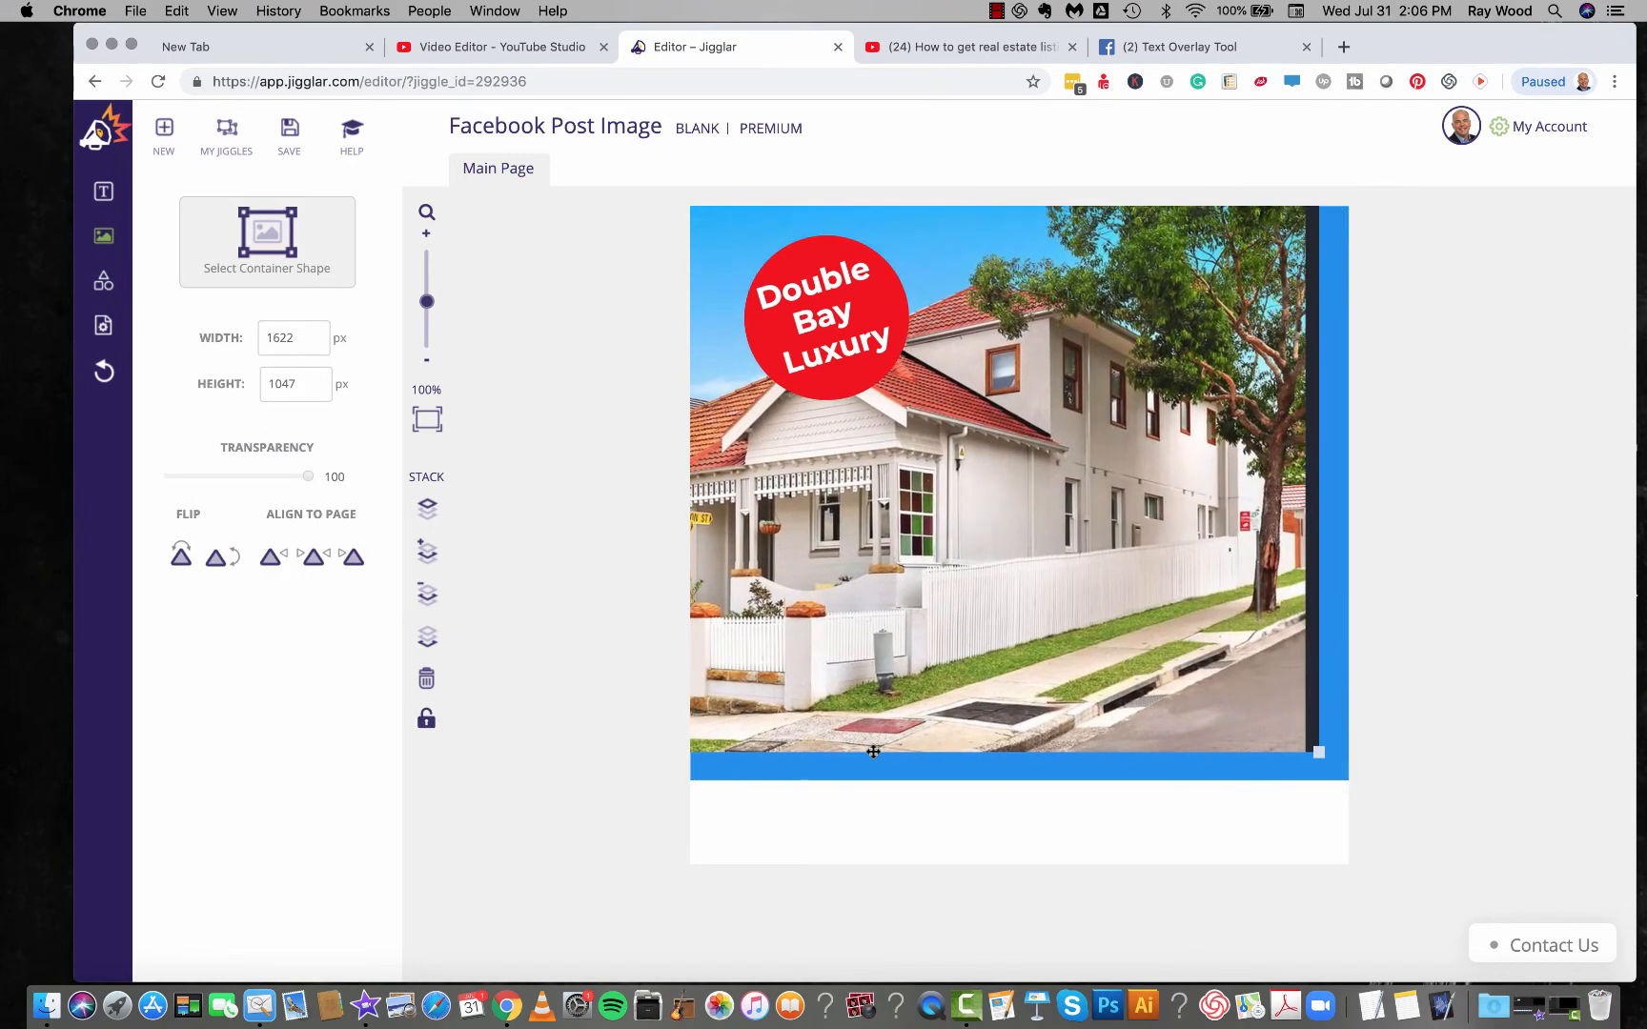
click(1325, 764)
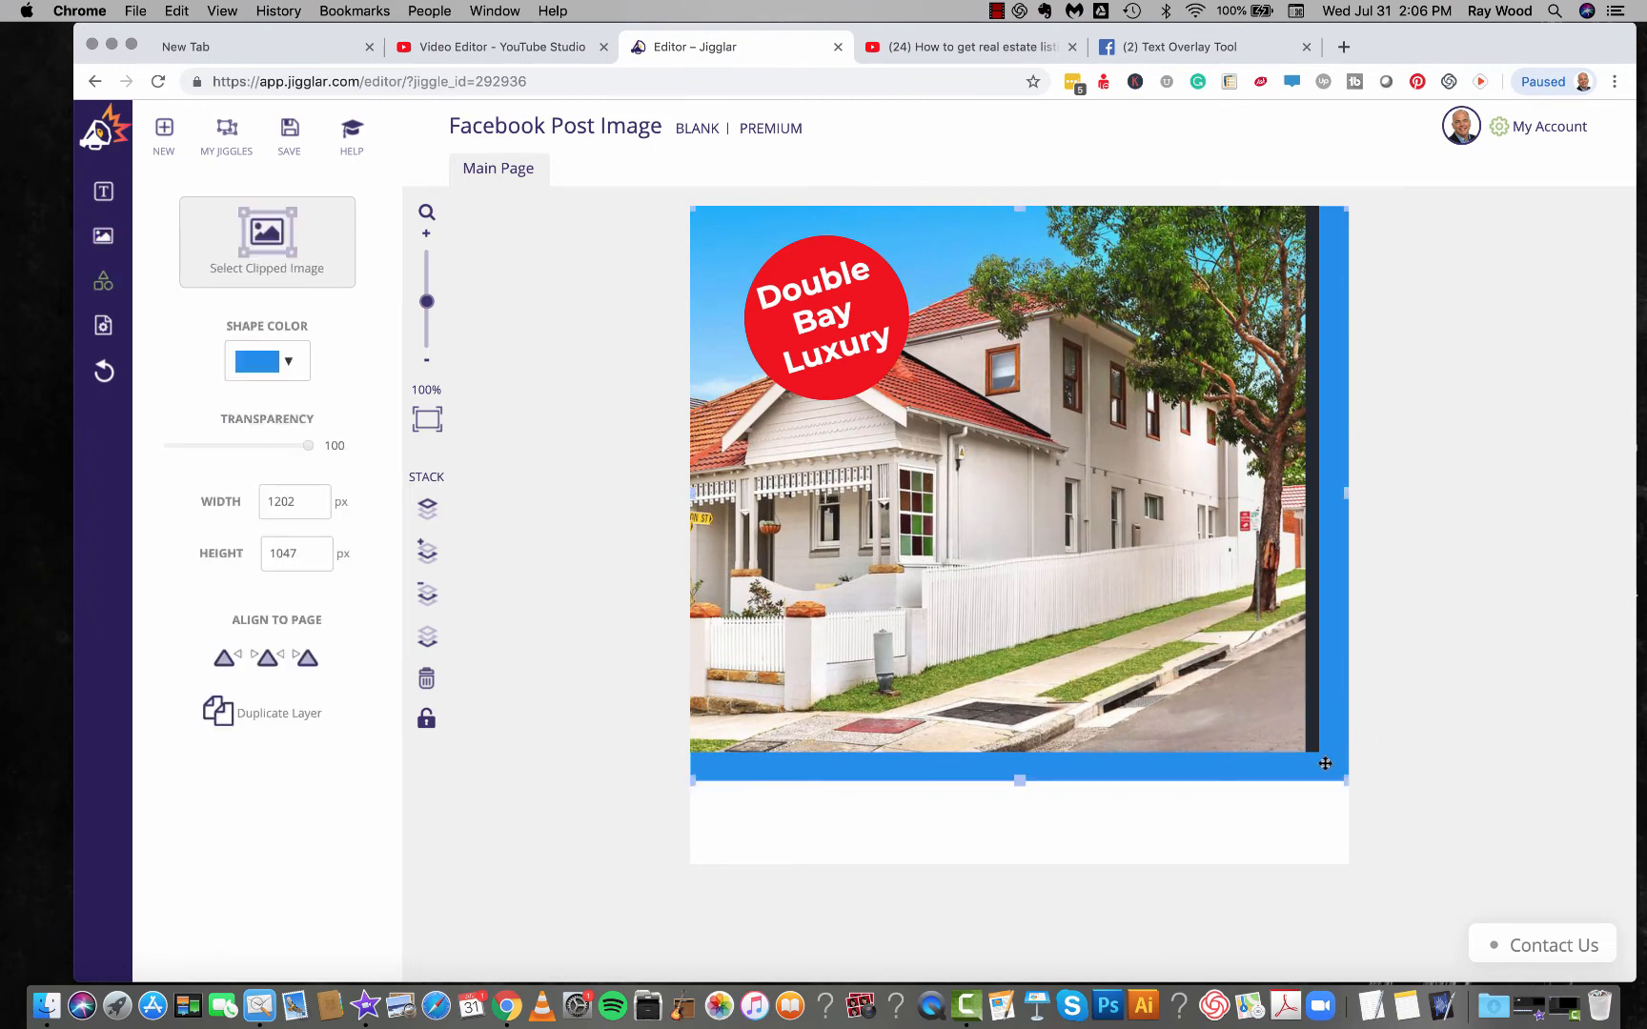
key(Delete)
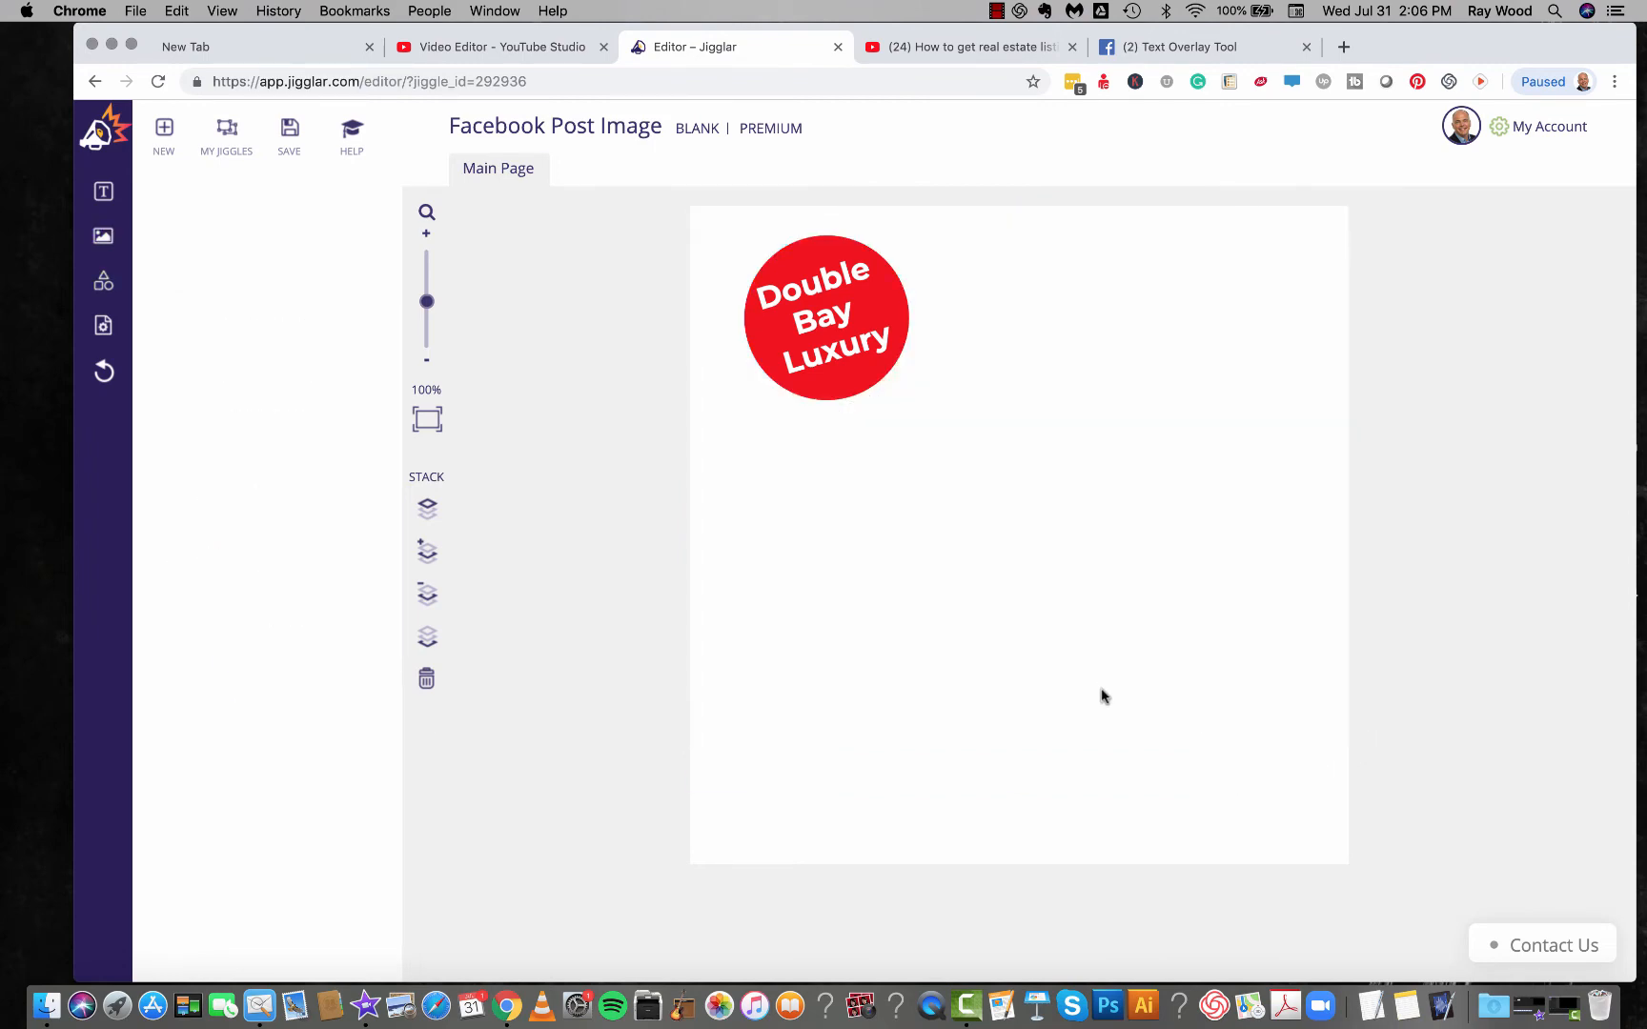
Step: Undo the deletion of the blue rectangle with its house photo and stretch the rectangle down to the canvas's lower edge
key(super+z)
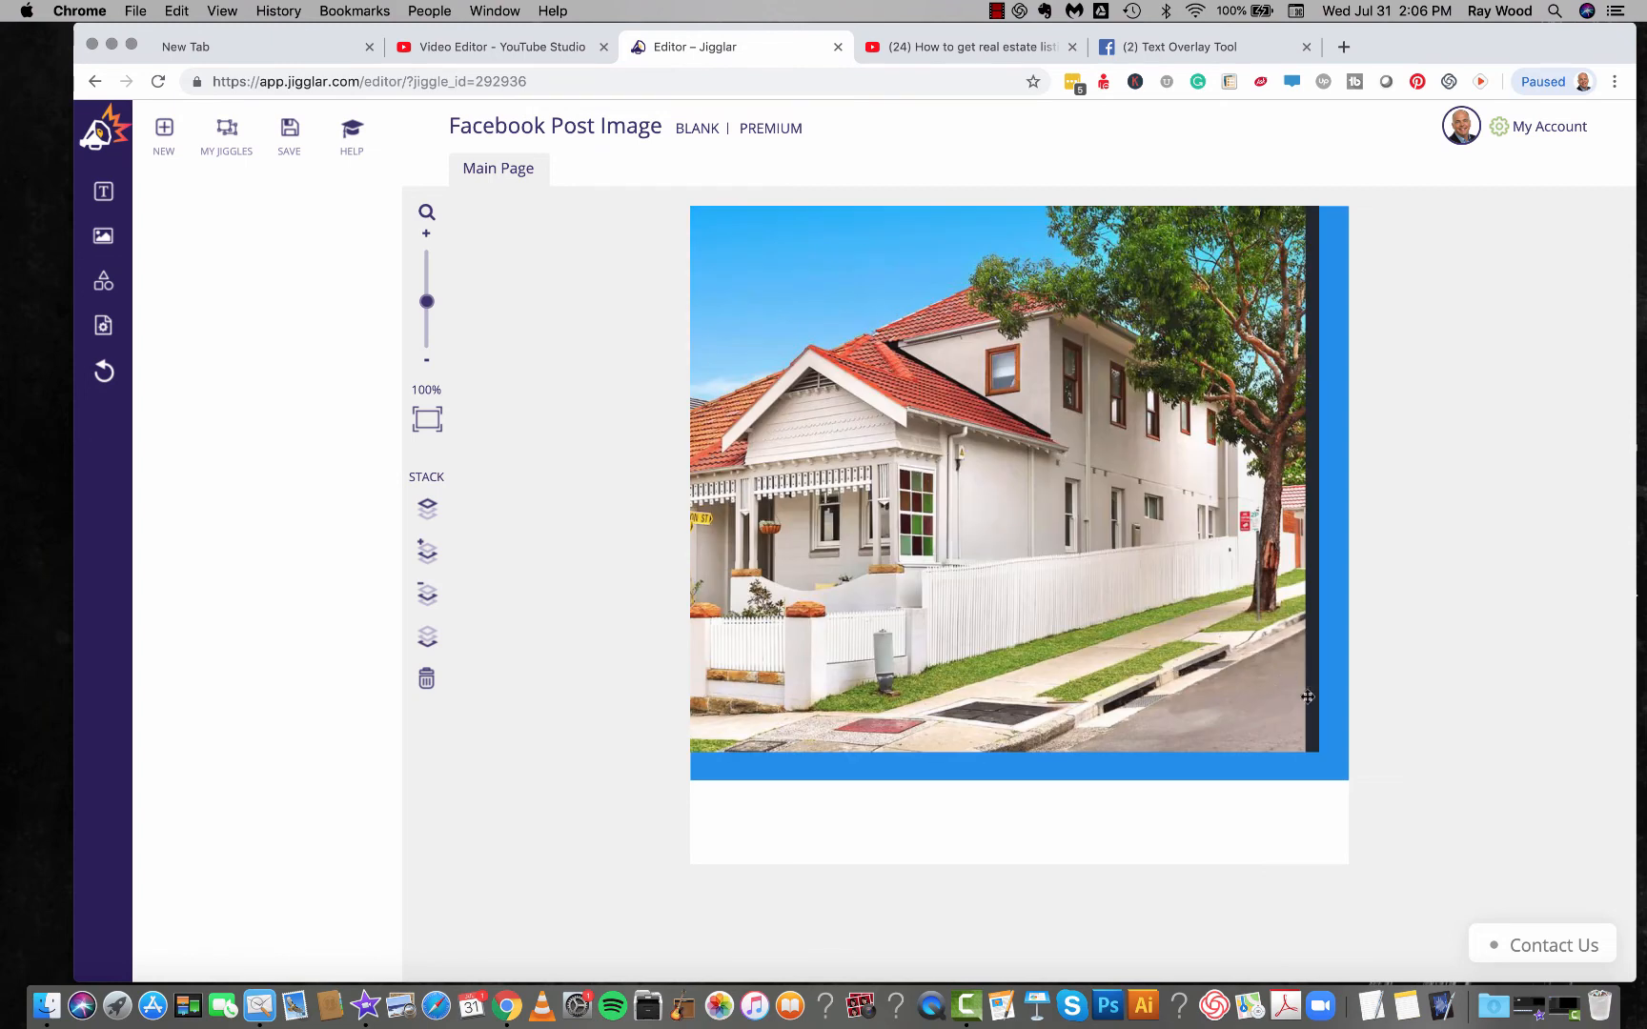
click(1240, 717)
click(1324, 770)
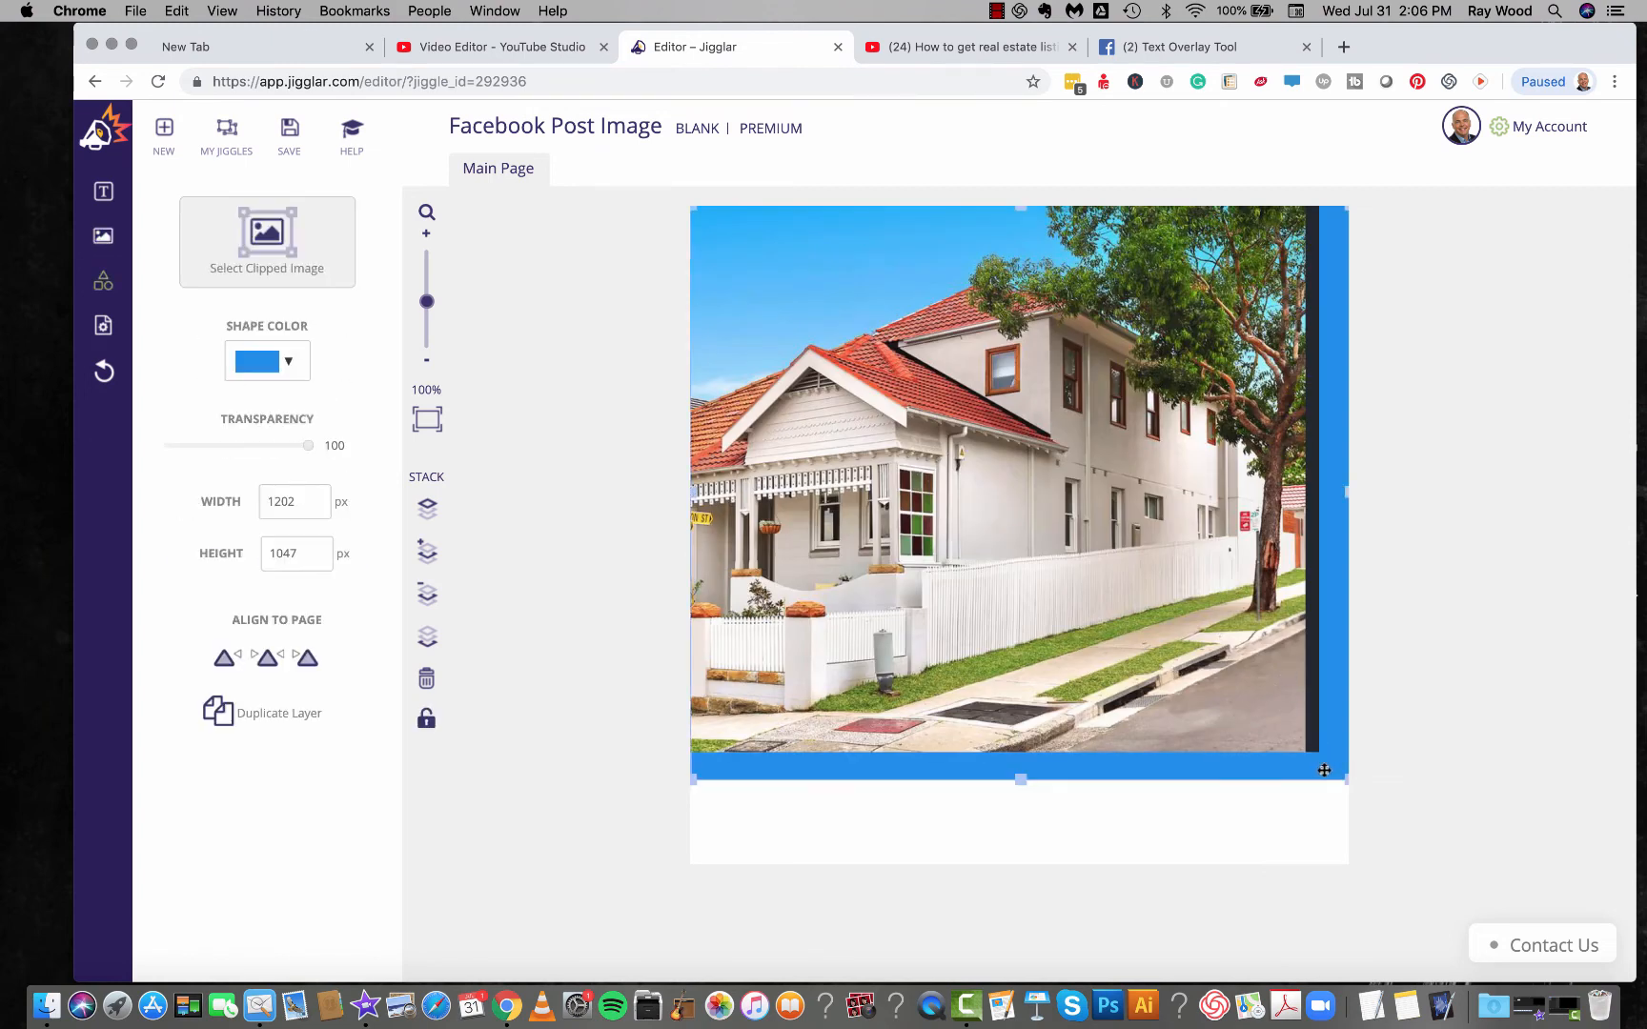
drag(1020, 780, 1026, 866)
click(1026, 875)
Step: Enlarge the clipped house photo to 1988 × 1283 px and shift it slightly down inside the blue rectangle
click(1122, 640)
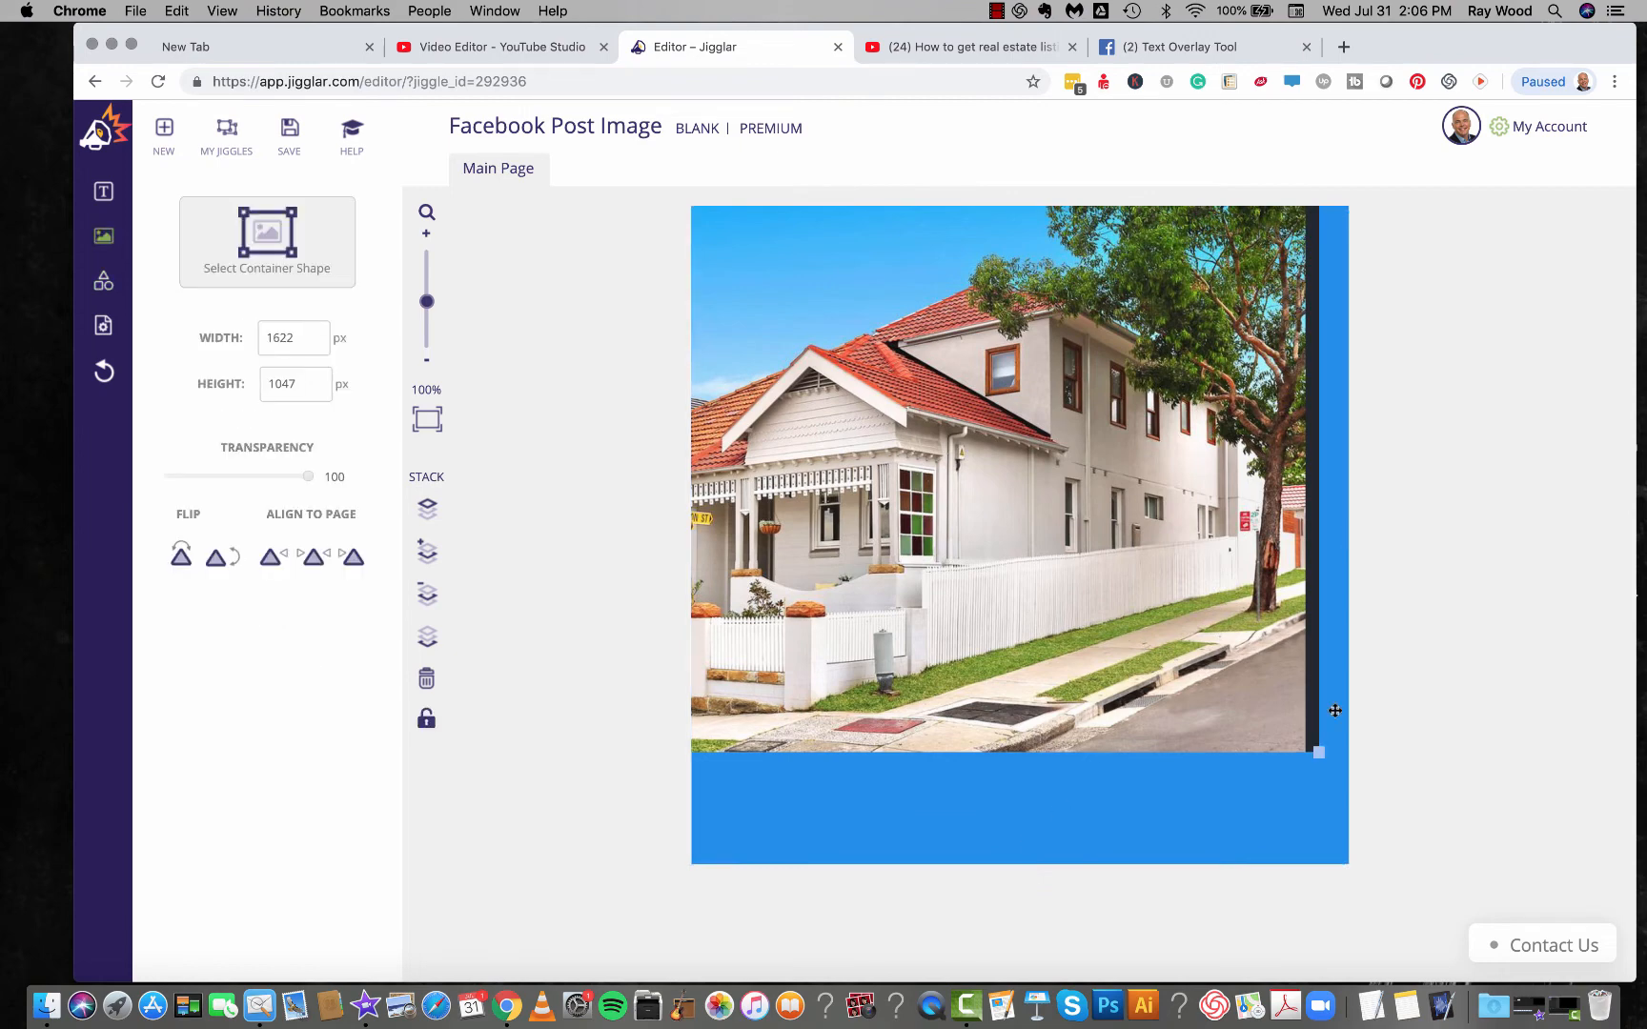
drag(1319, 753, 1541, 868)
click(1542, 868)
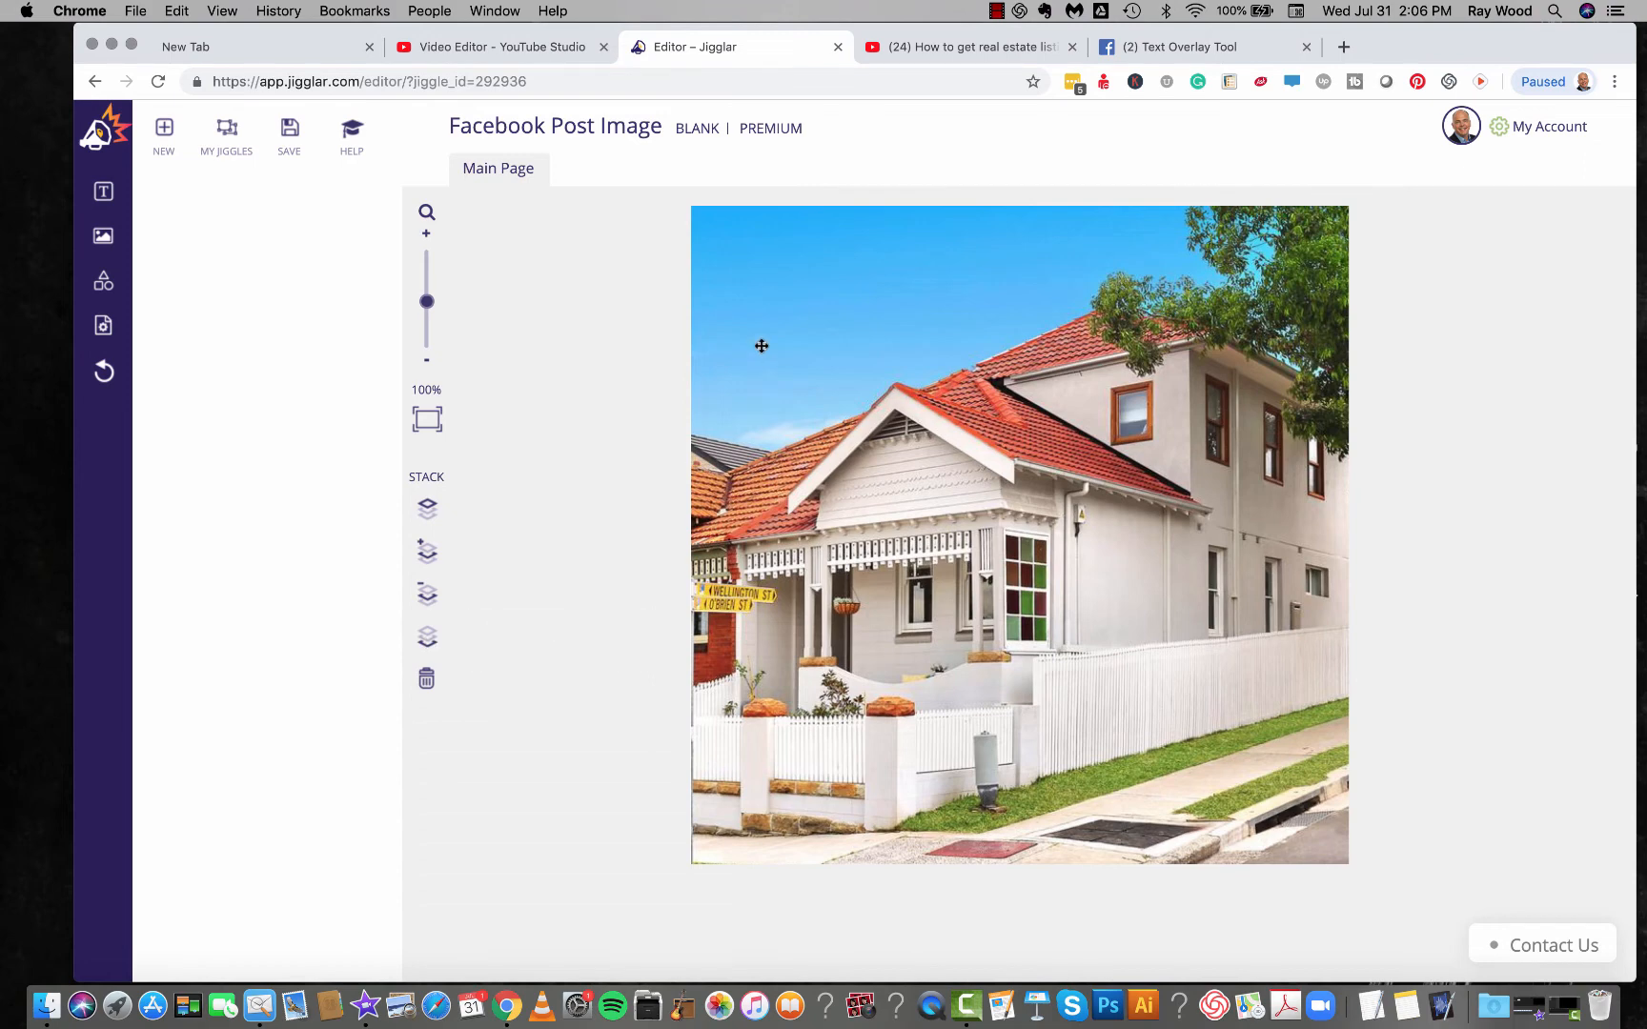
drag(761, 346, 764, 412)
Step: Send the house photo and the blue rectangle to the very back, behind the red circle, and move the photo up to fill the canvas
click(817, 250)
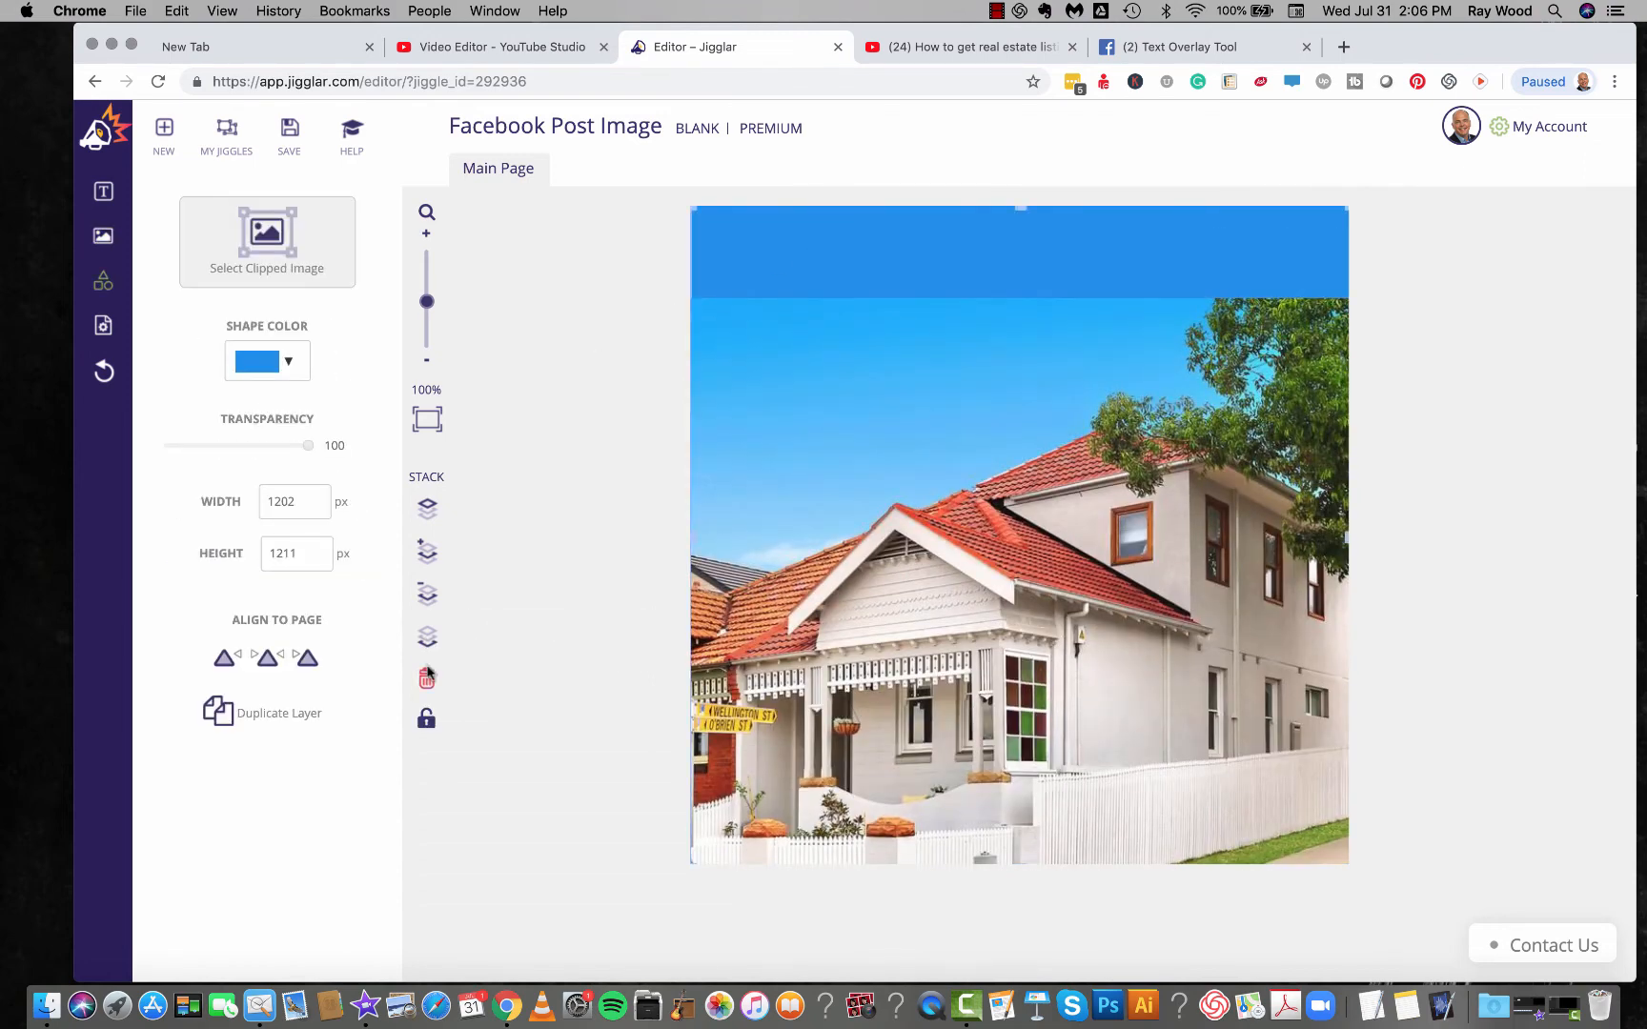
click(427, 637)
click(953, 347)
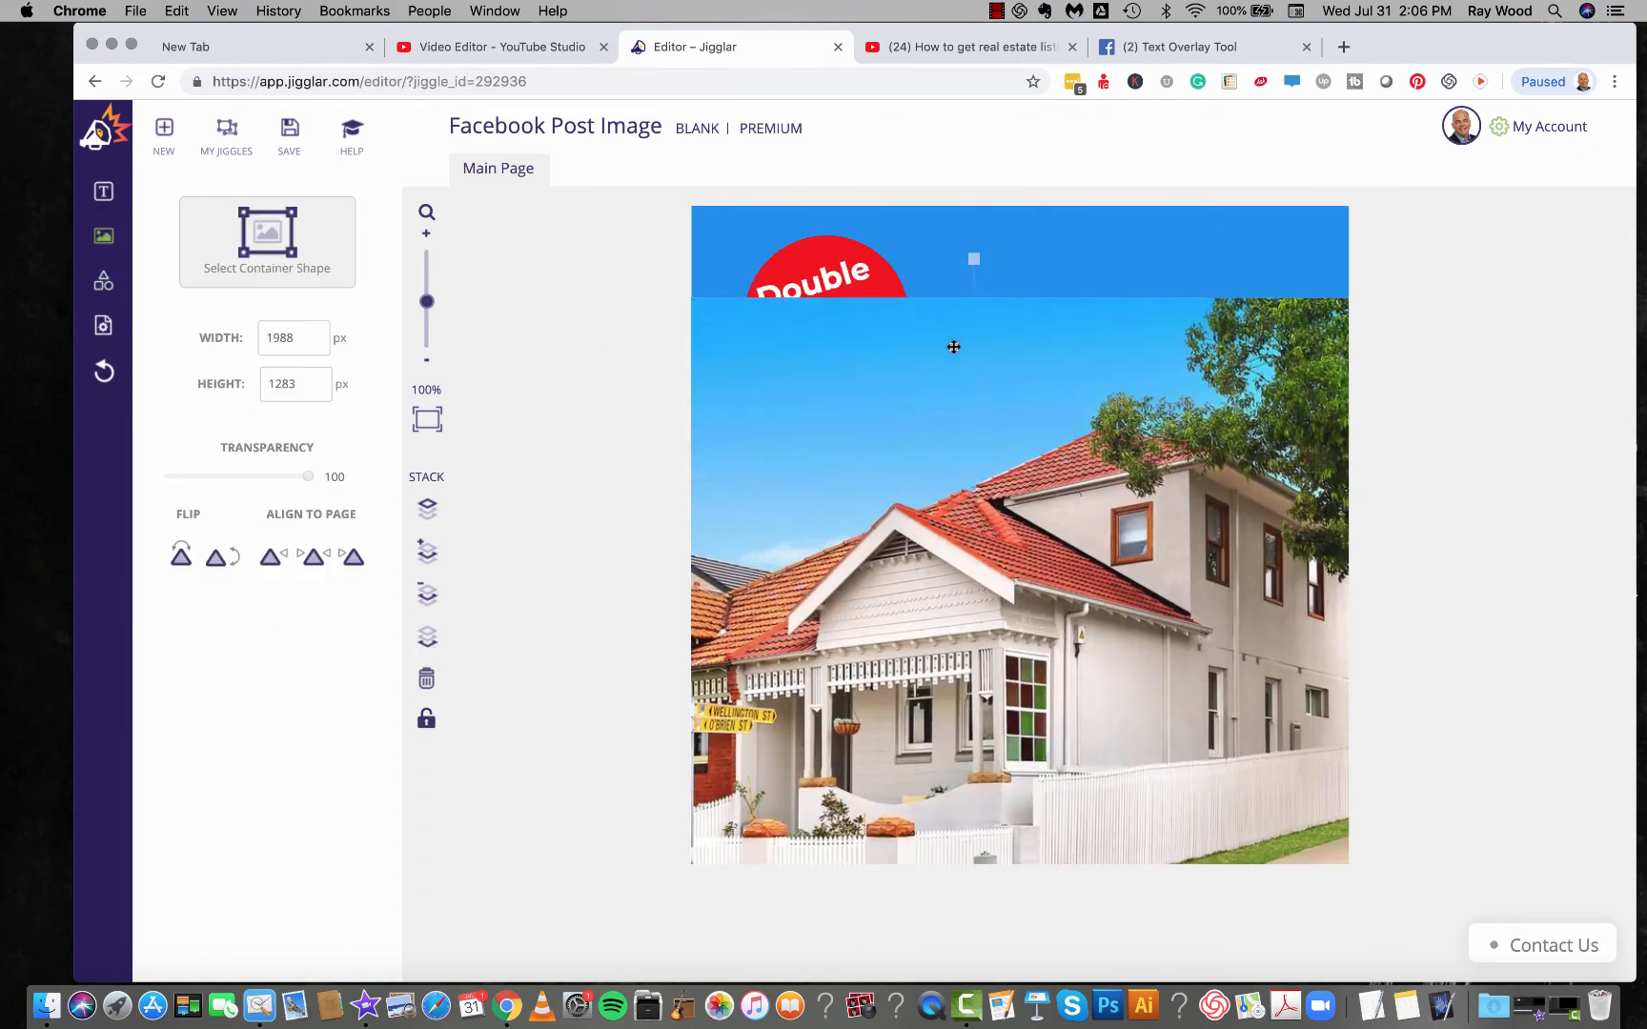
click(427, 637)
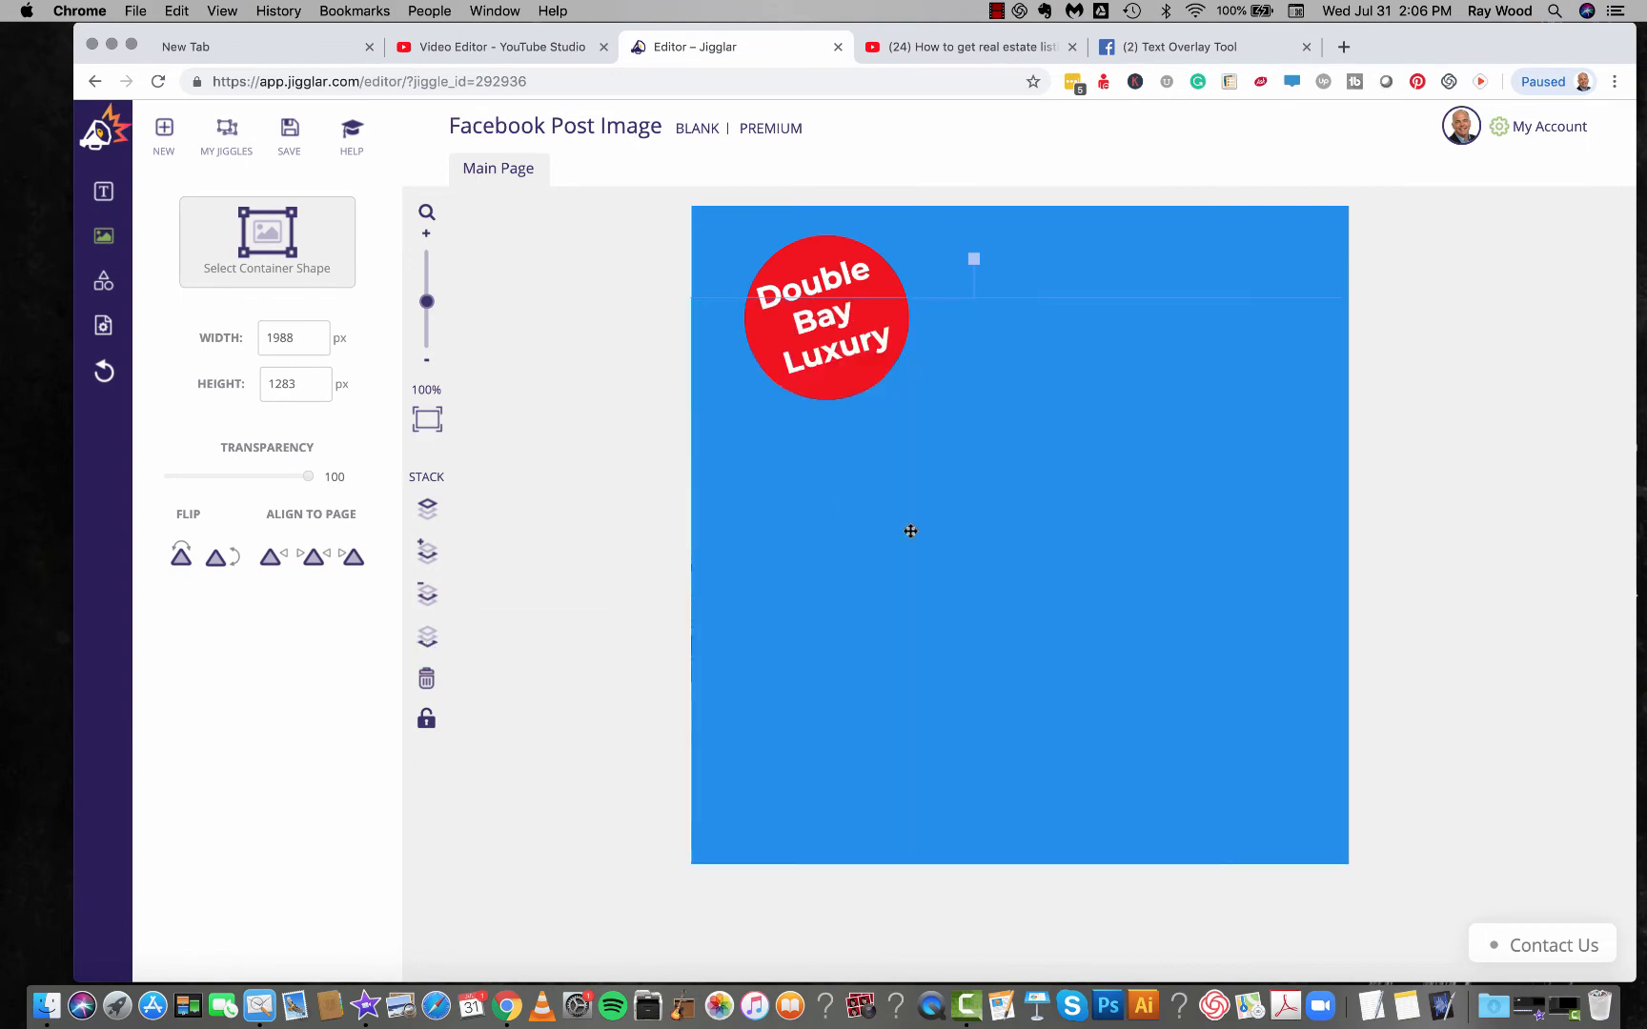
click(1152, 418)
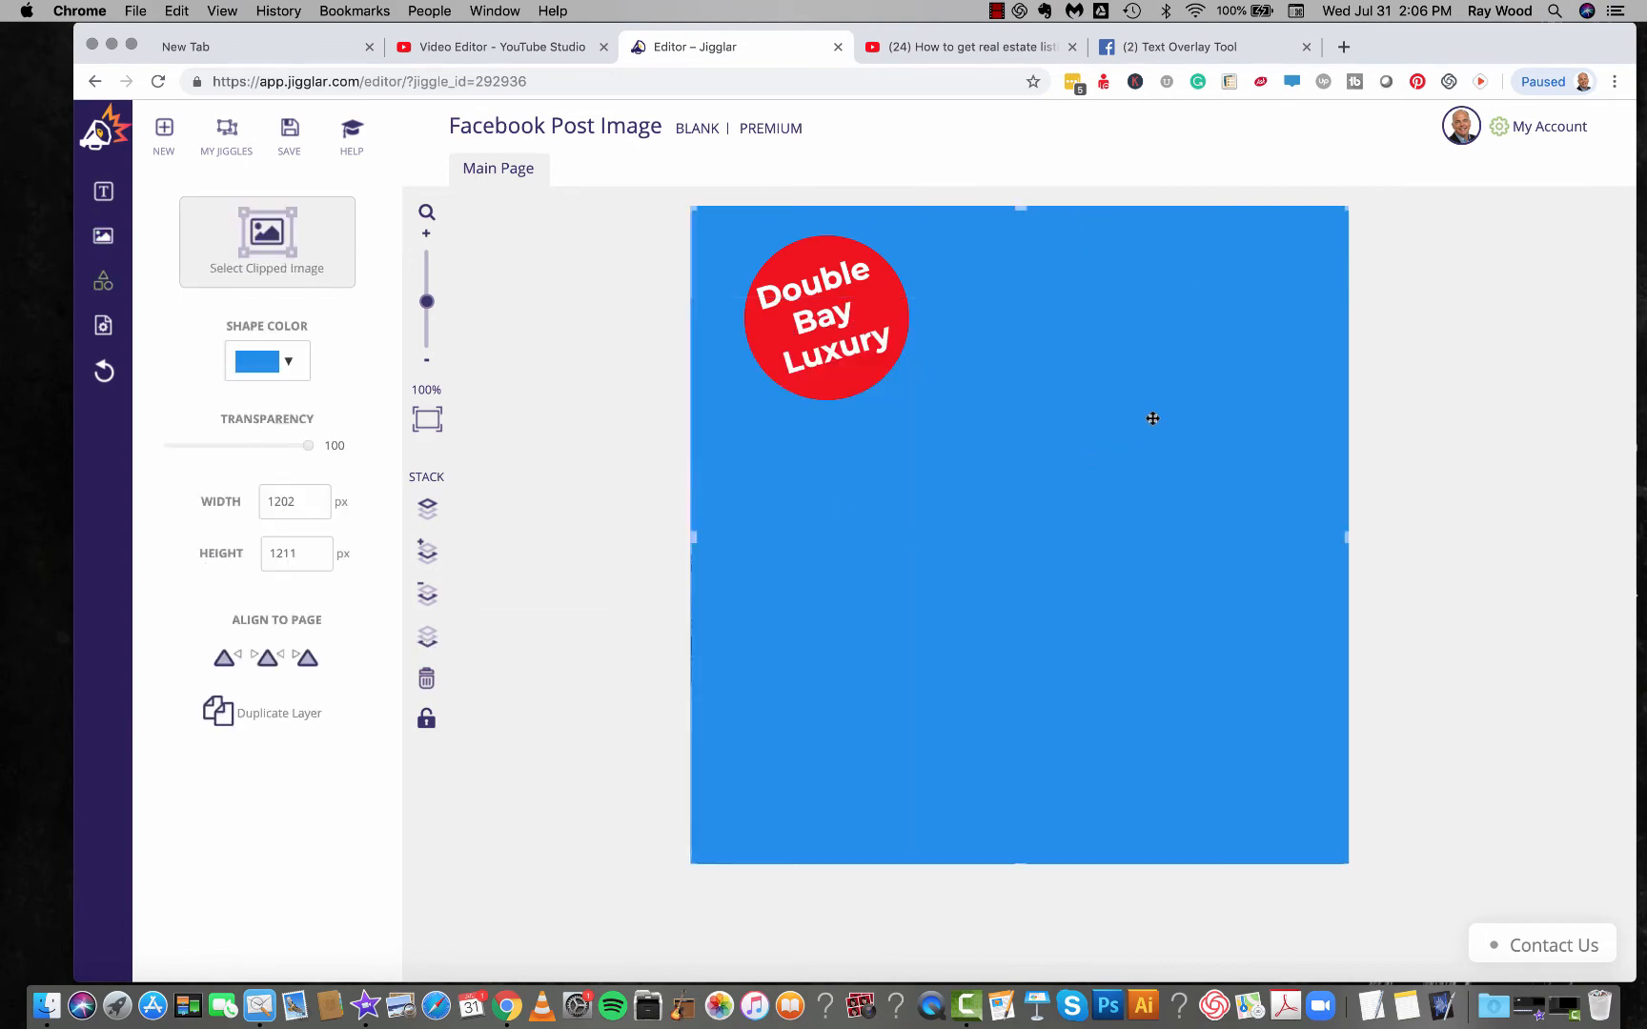
click(427, 640)
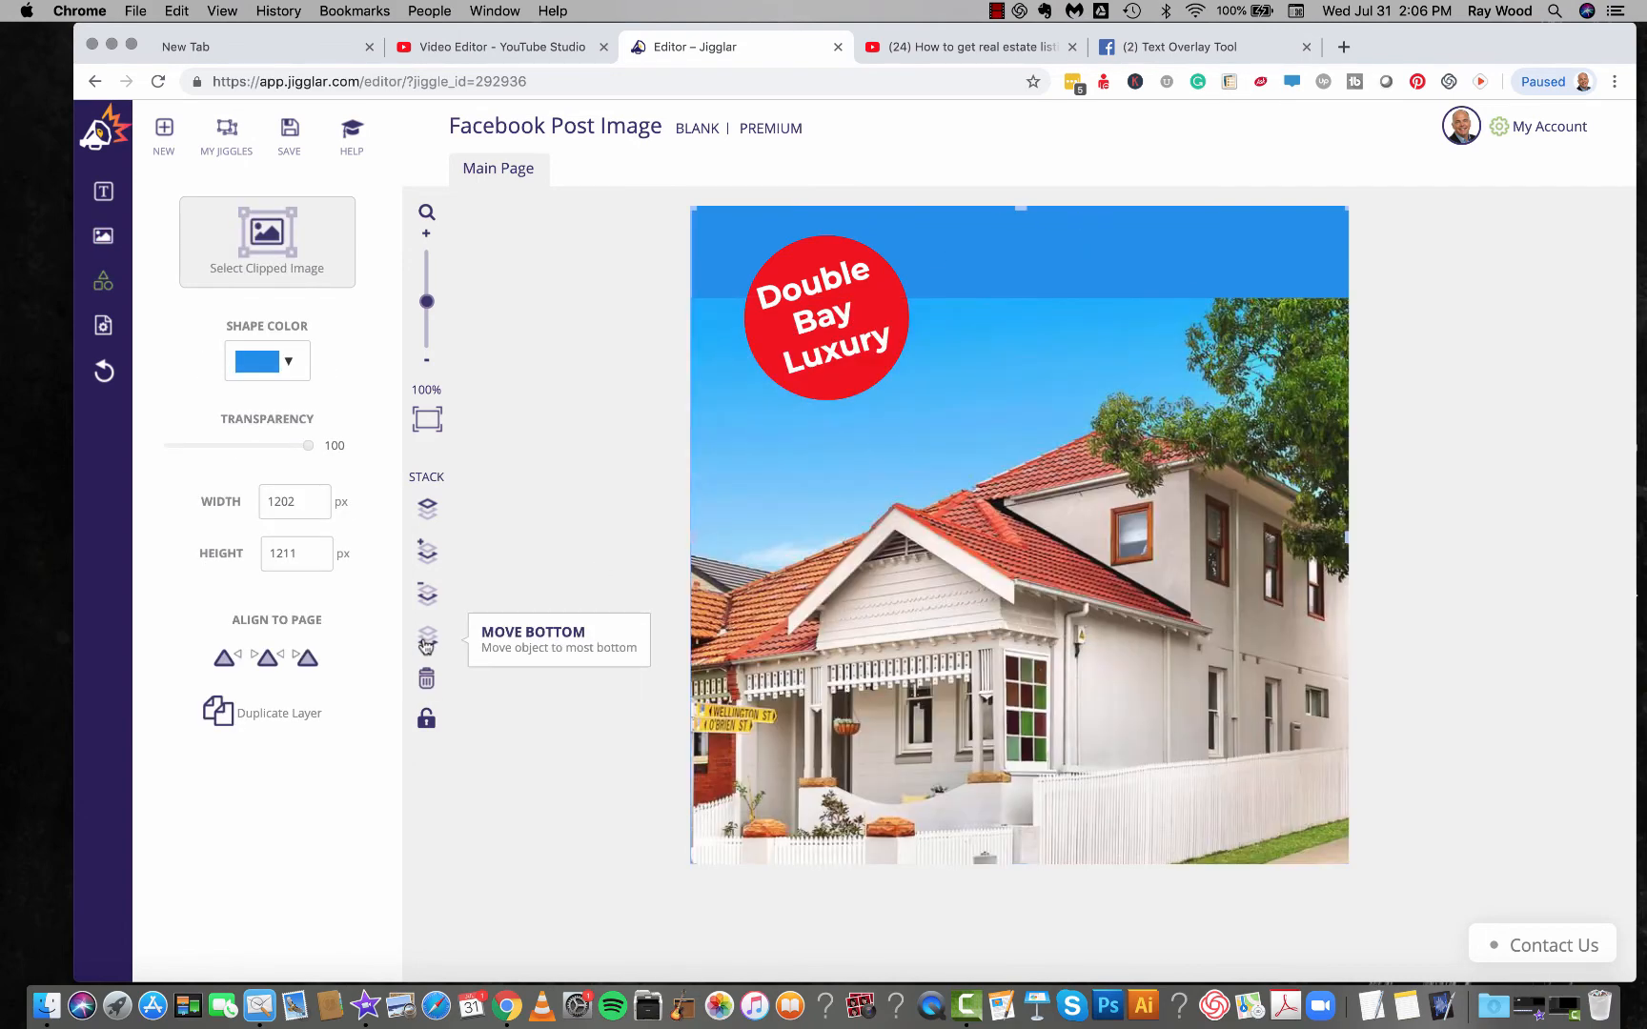
drag(1108, 570, 1109, 476)
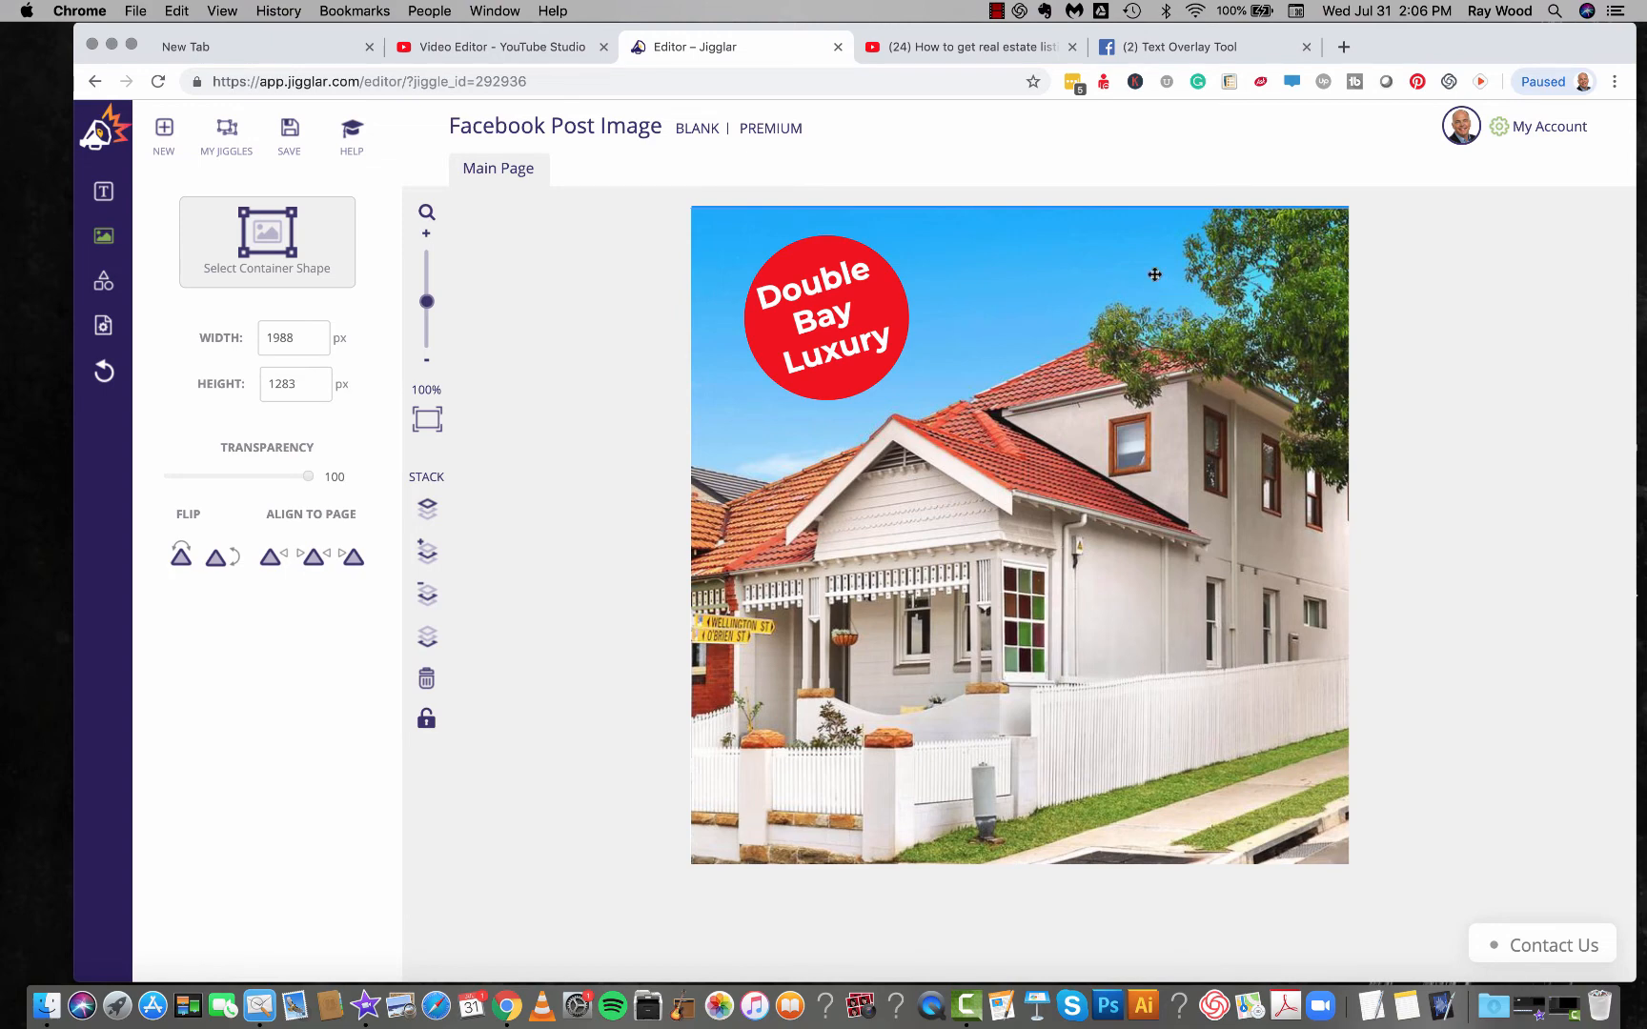
drag(1155, 275, 1137, 268)
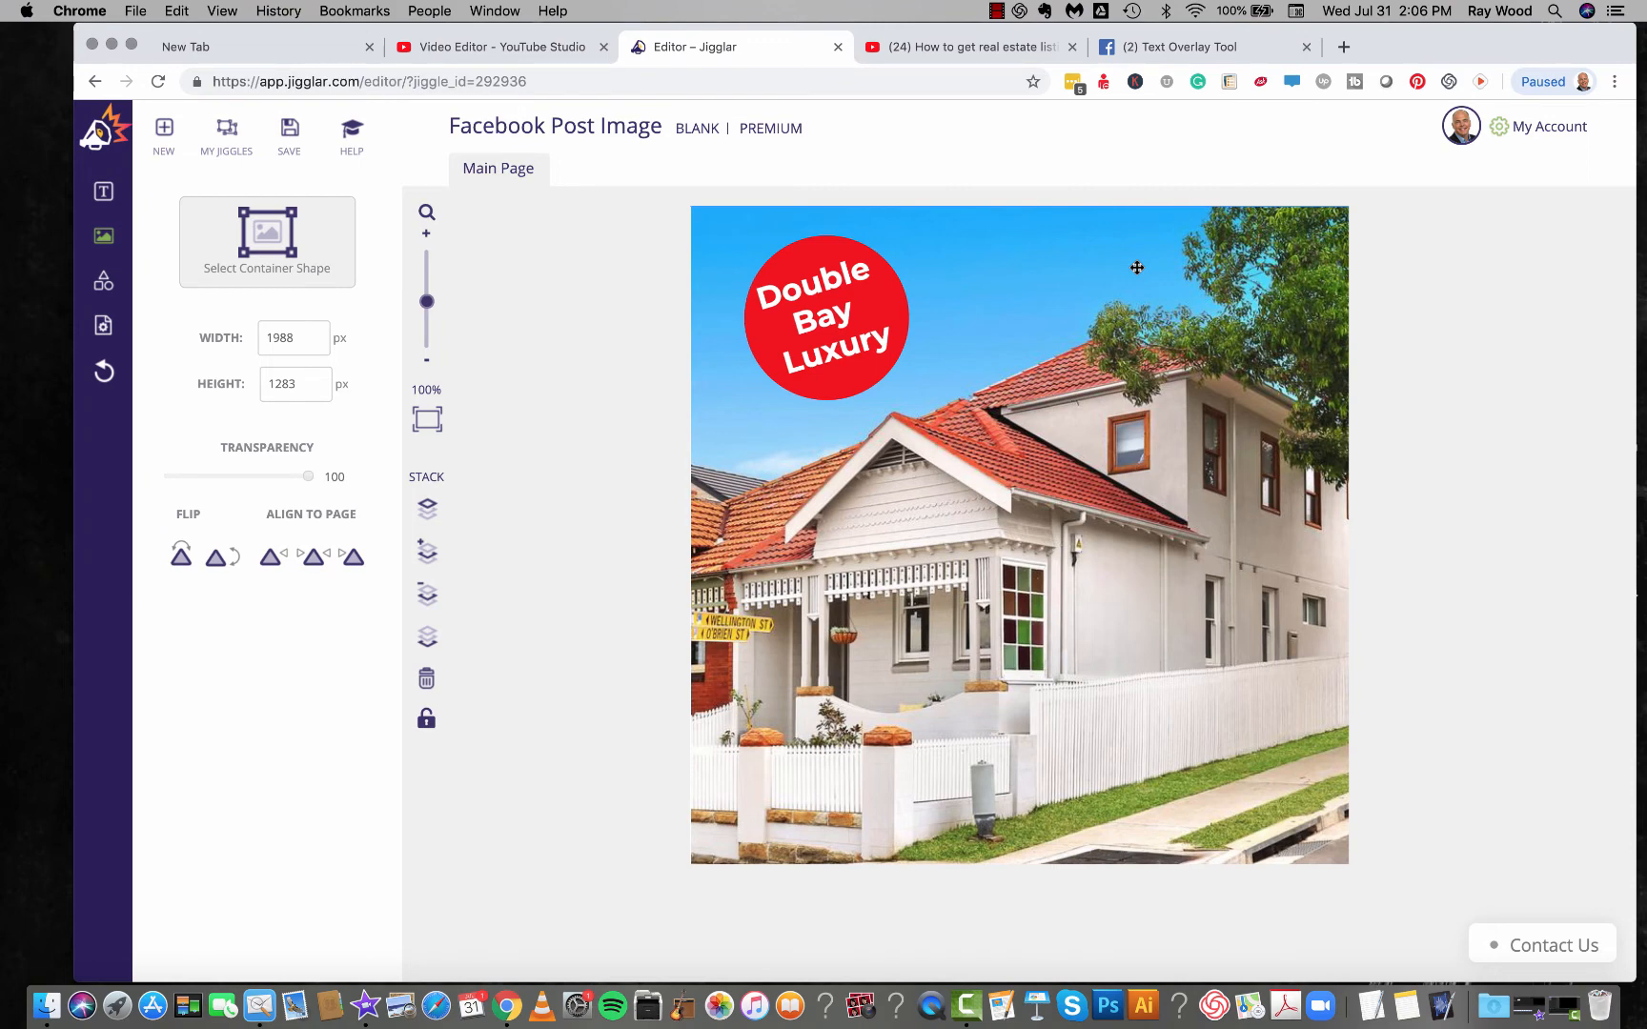
Step: Try out golden yellow shades as the circle's shape colour
click(805, 241)
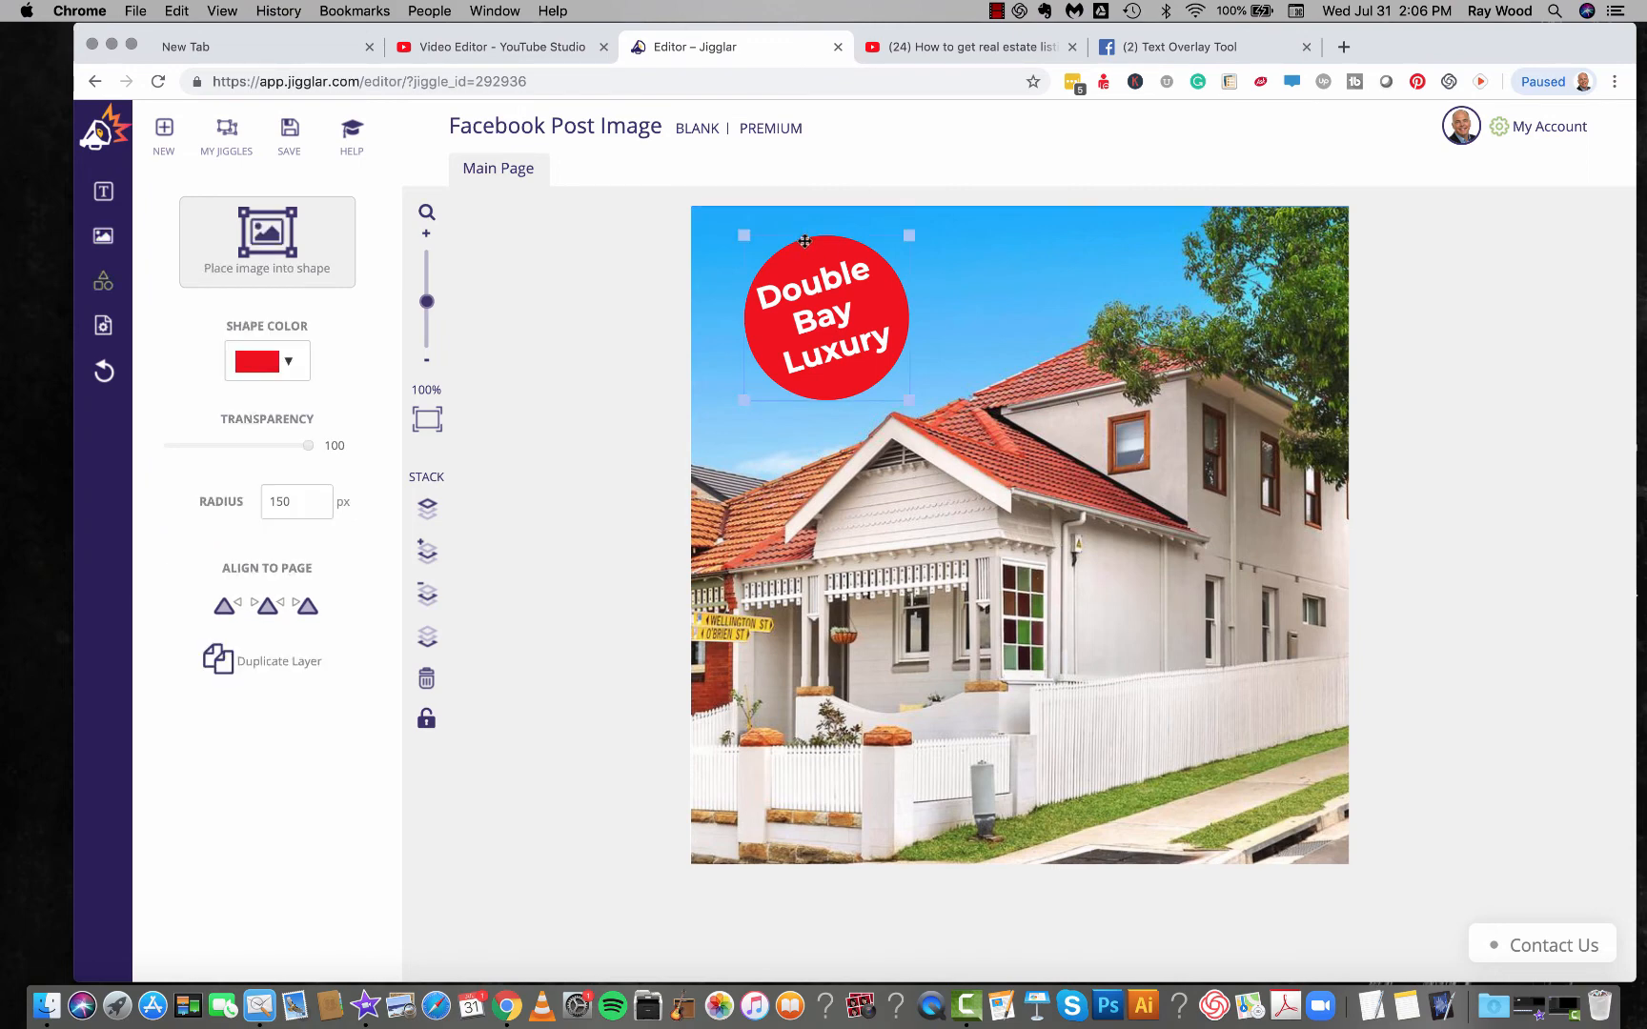
click(287, 362)
click(550, 422)
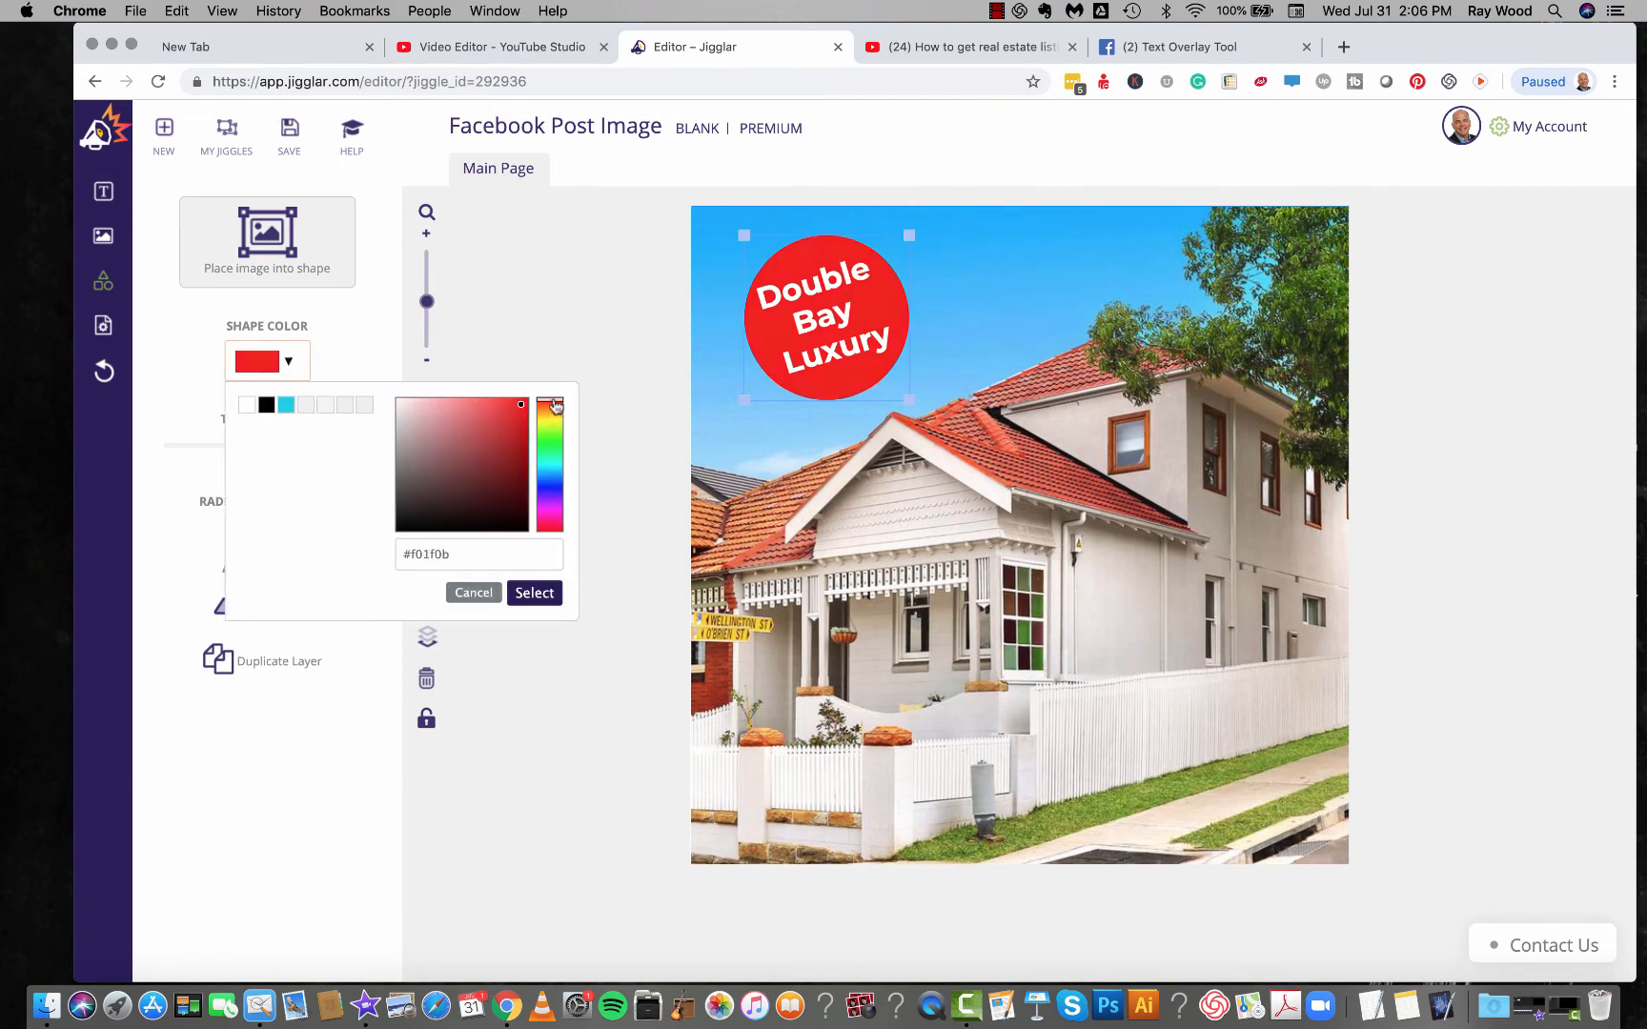
mouse_move(558, 437)
mouse_down()
mouse_move(560, 492)
mouse_move(556, 423)
mouse_up()
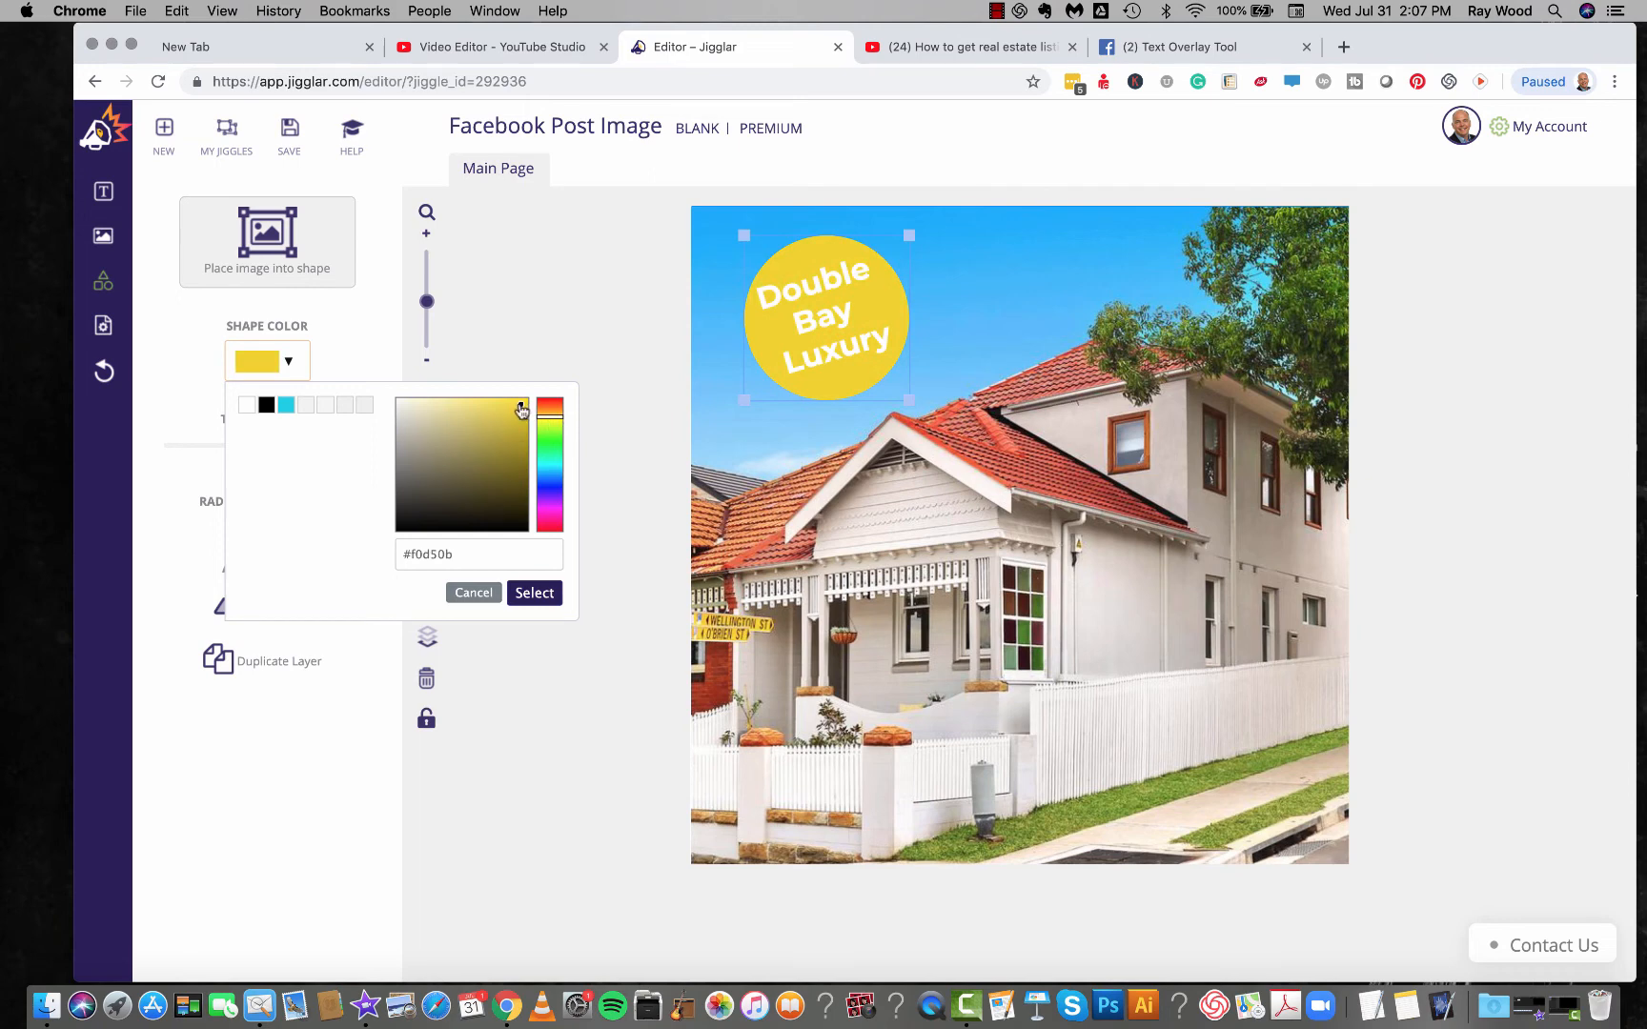
click(516, 416)
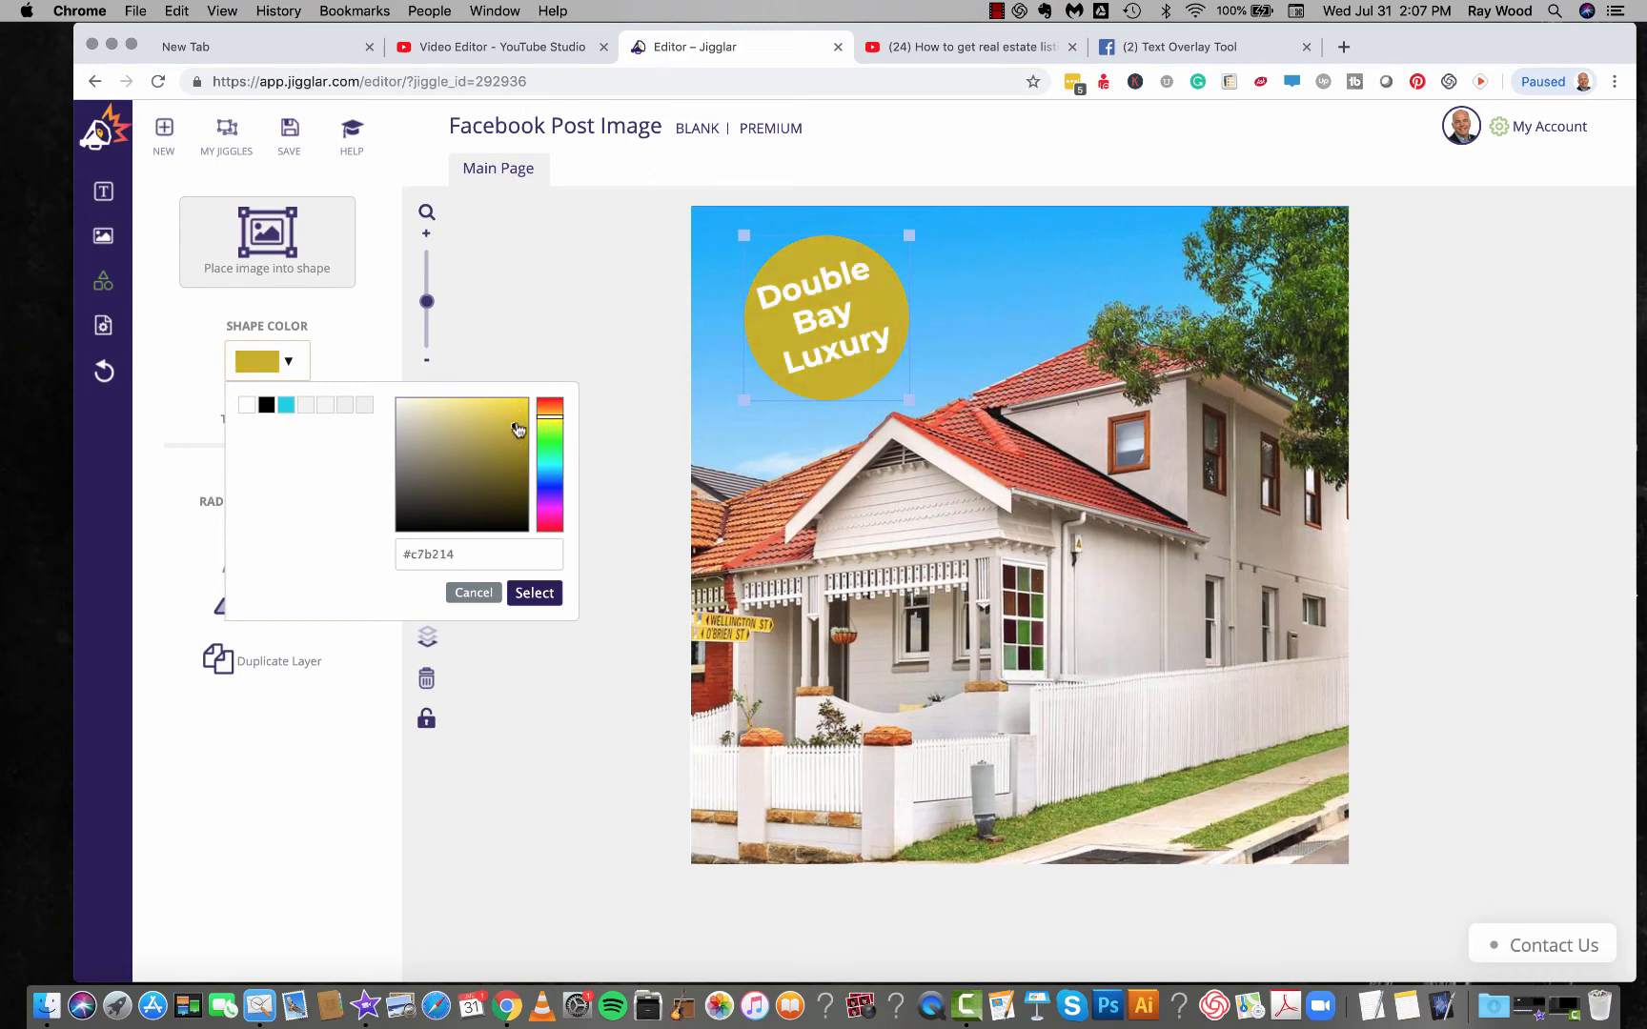
drag(515, 424, 525, 408)
Step: Change the font colour of the circle's entire "Double Bay Luxury" text to black (#000000)
click(826, 320)
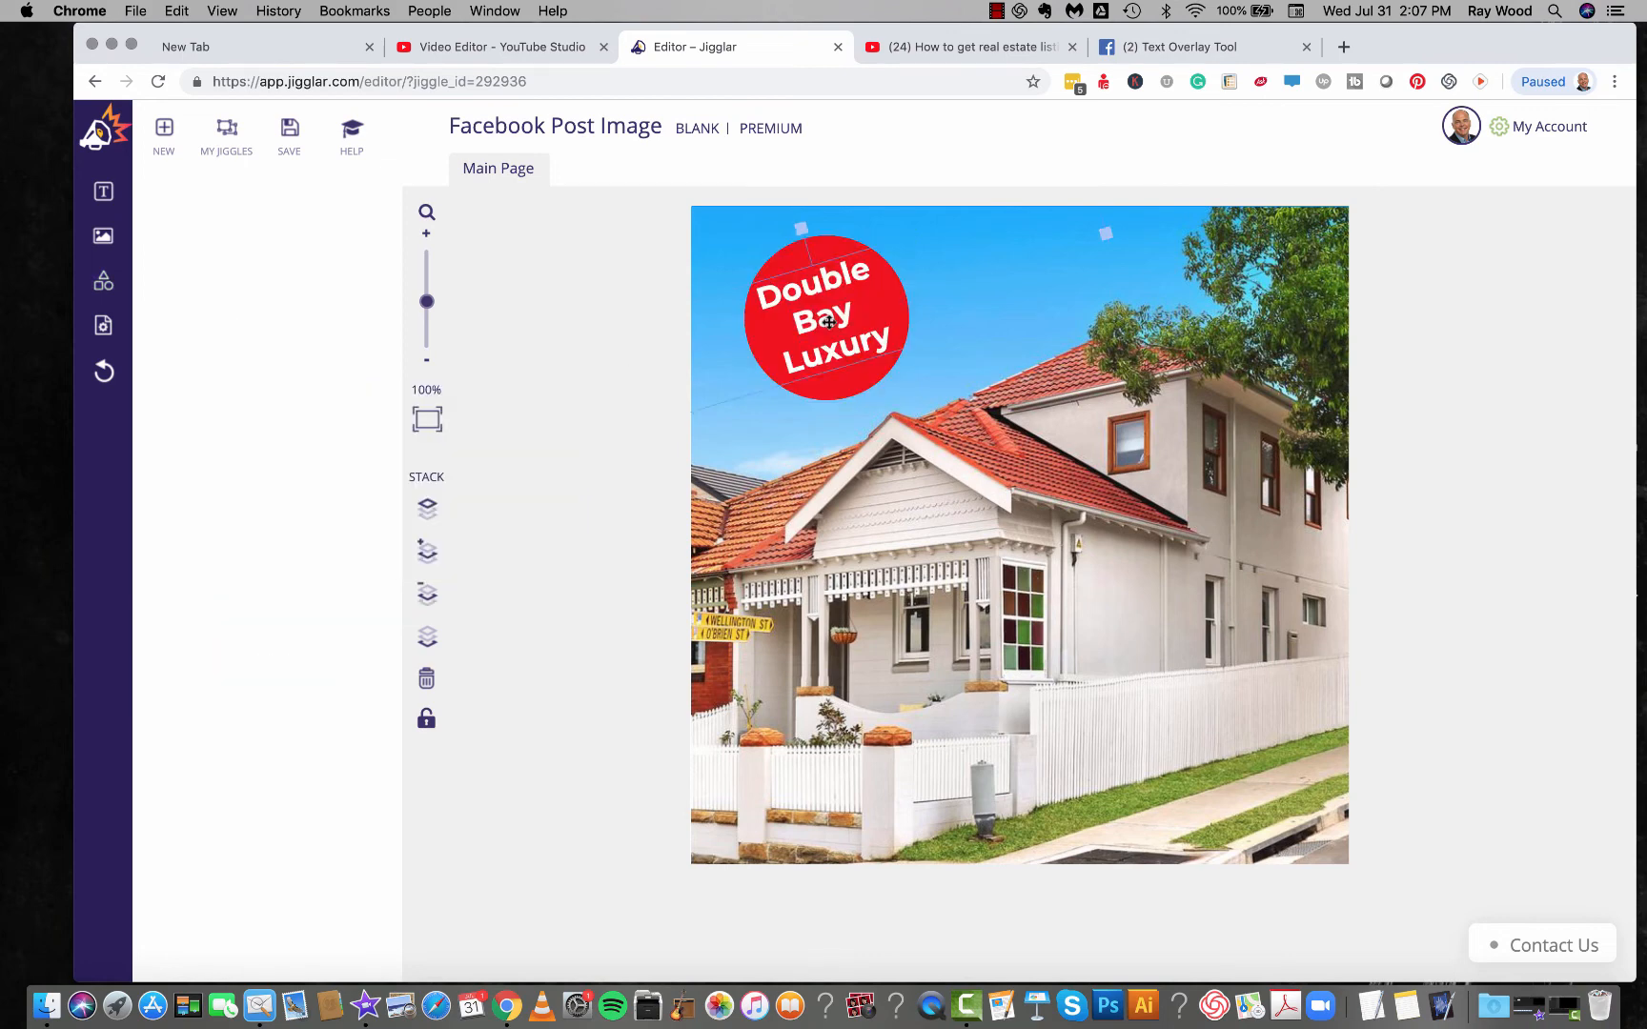
double_click(825, 321)
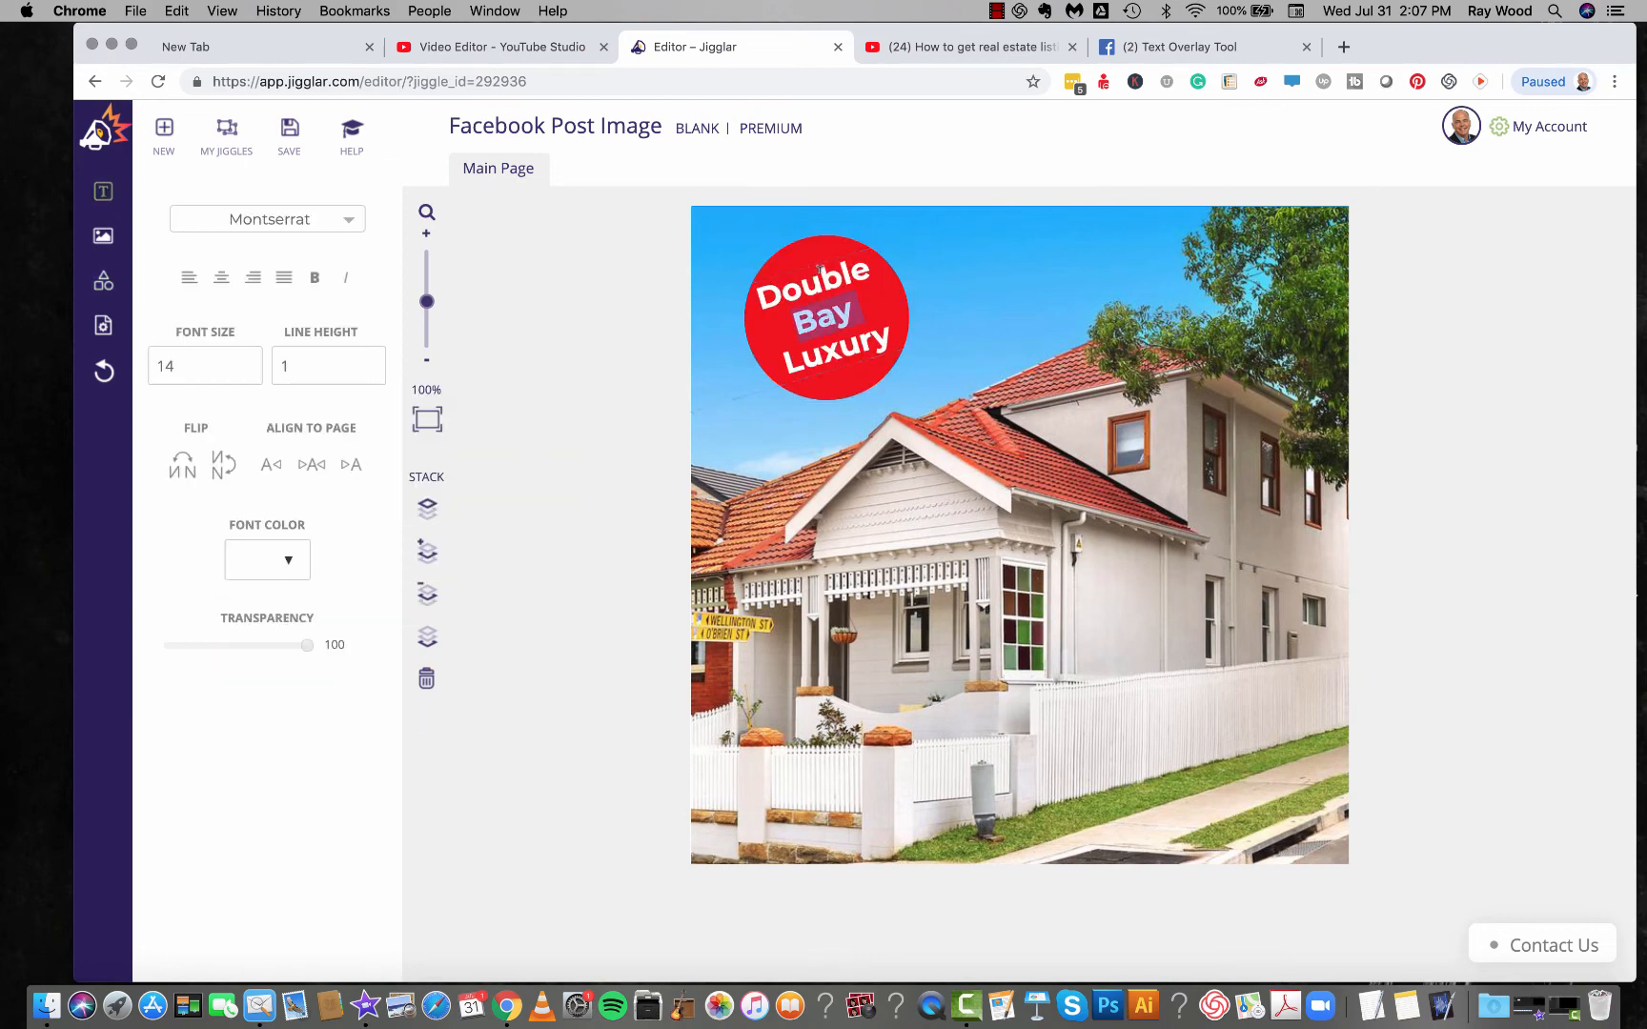
double_click(813, 278)
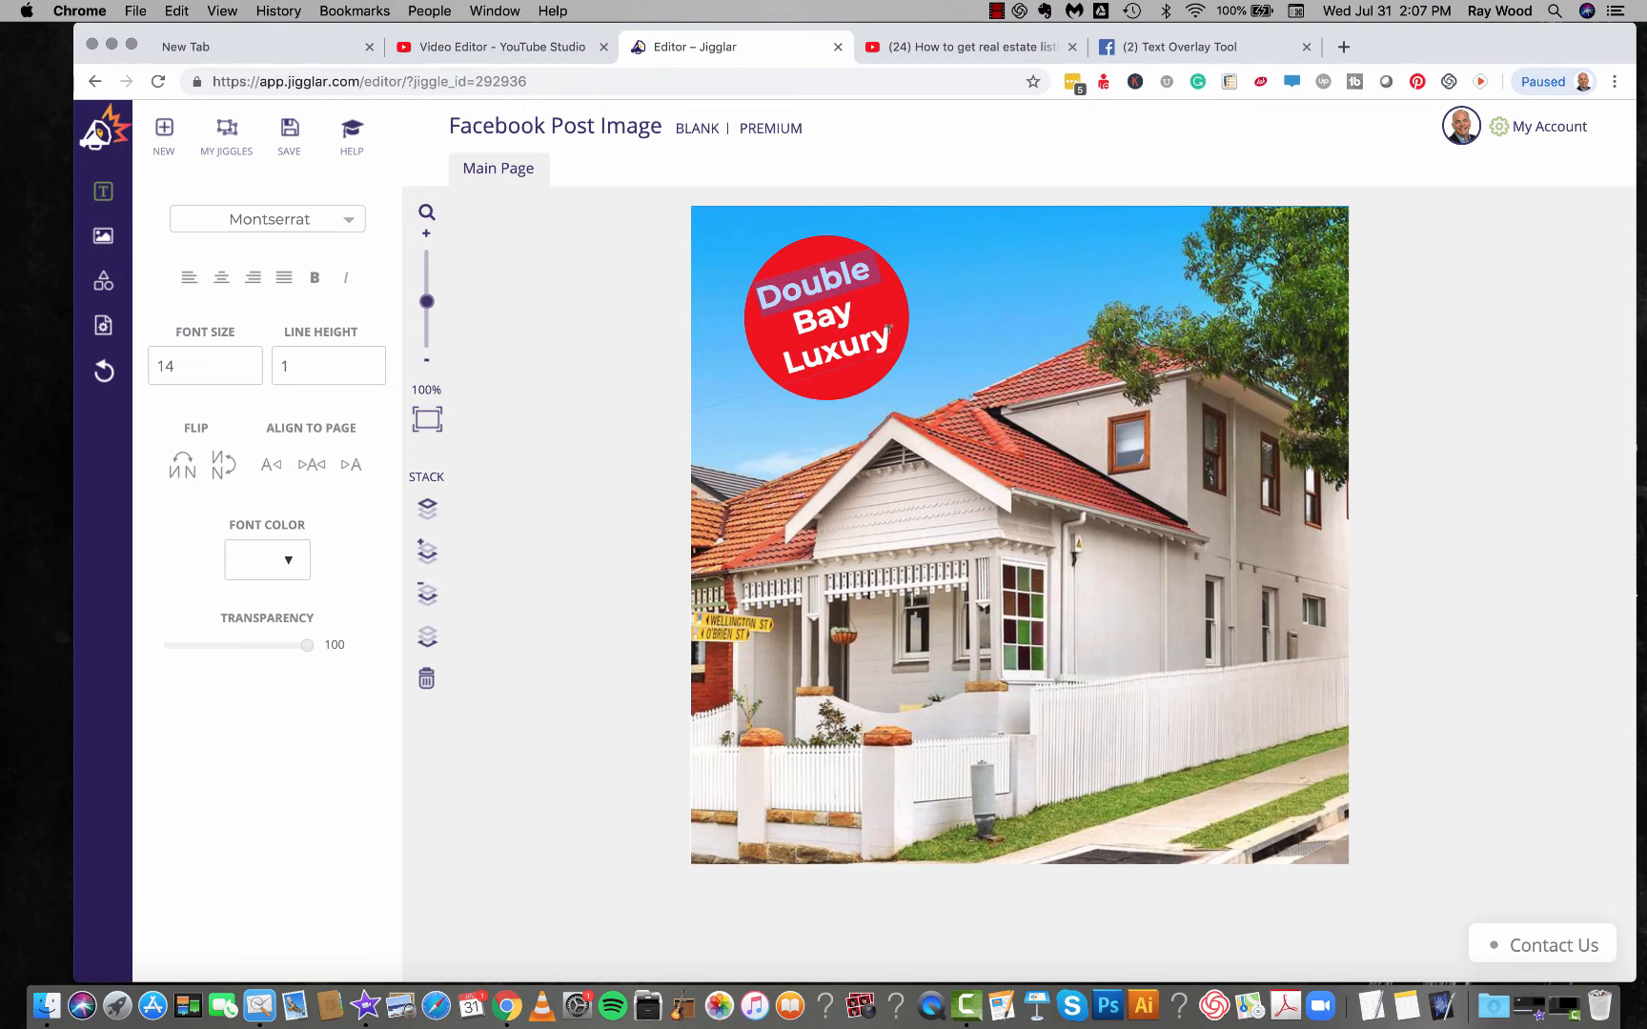
drag(894, 355, 753, 284)
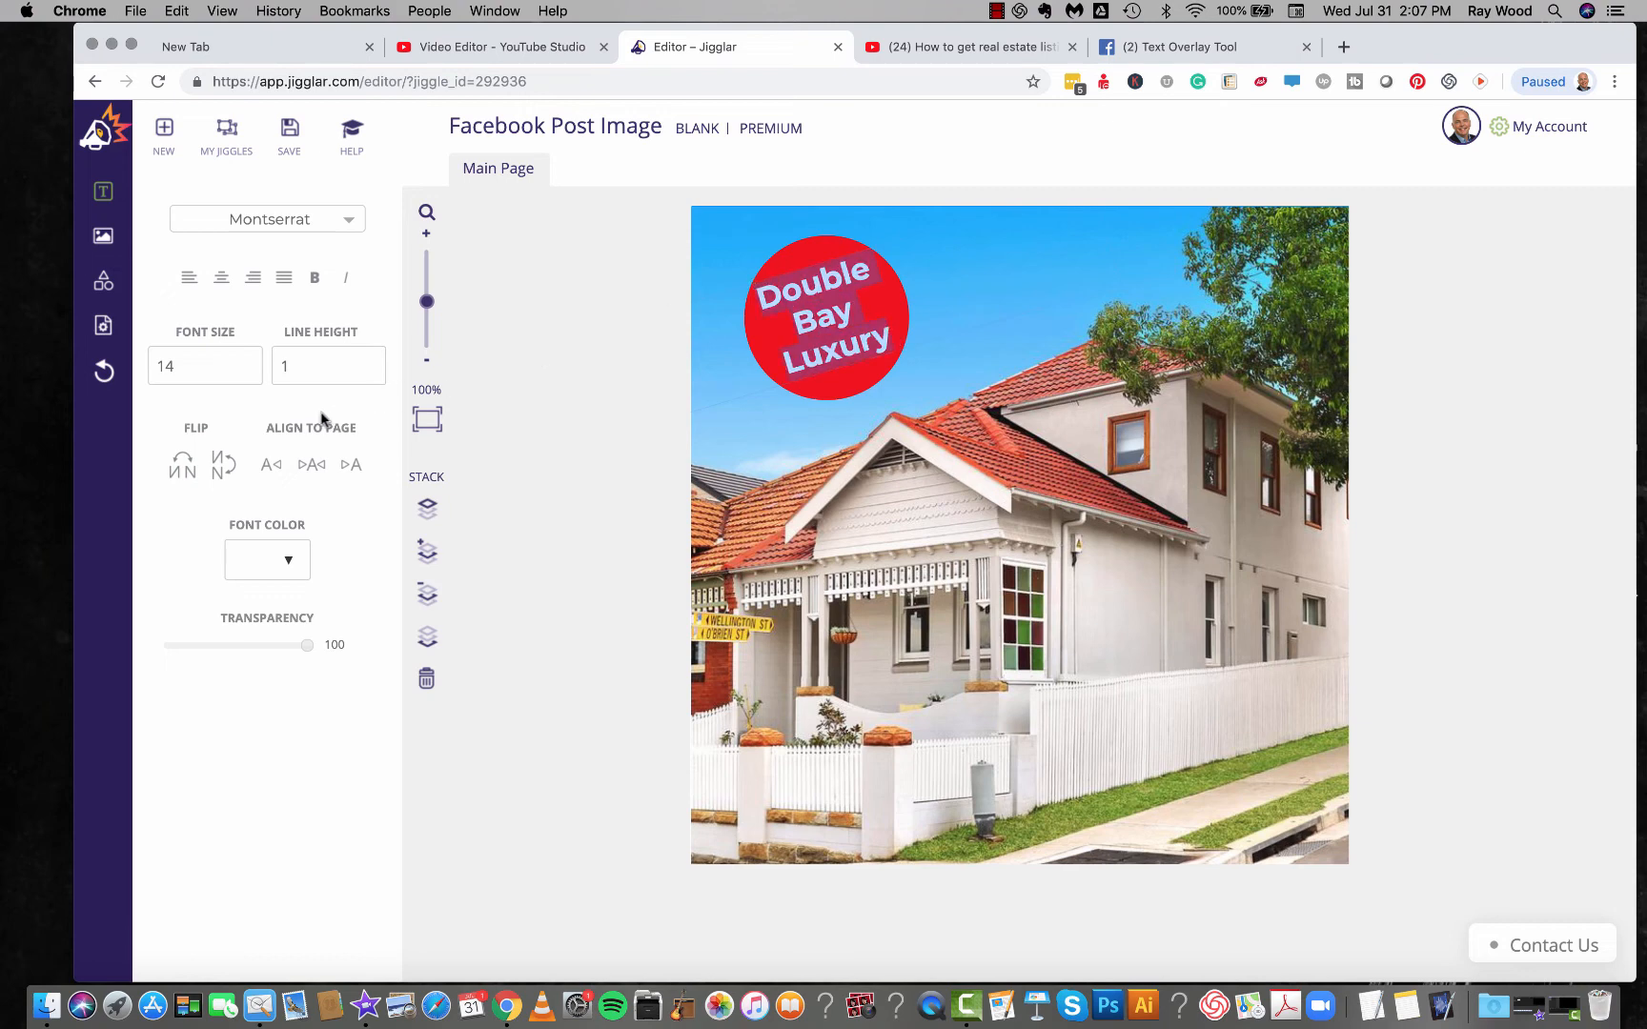
click(286, 561)
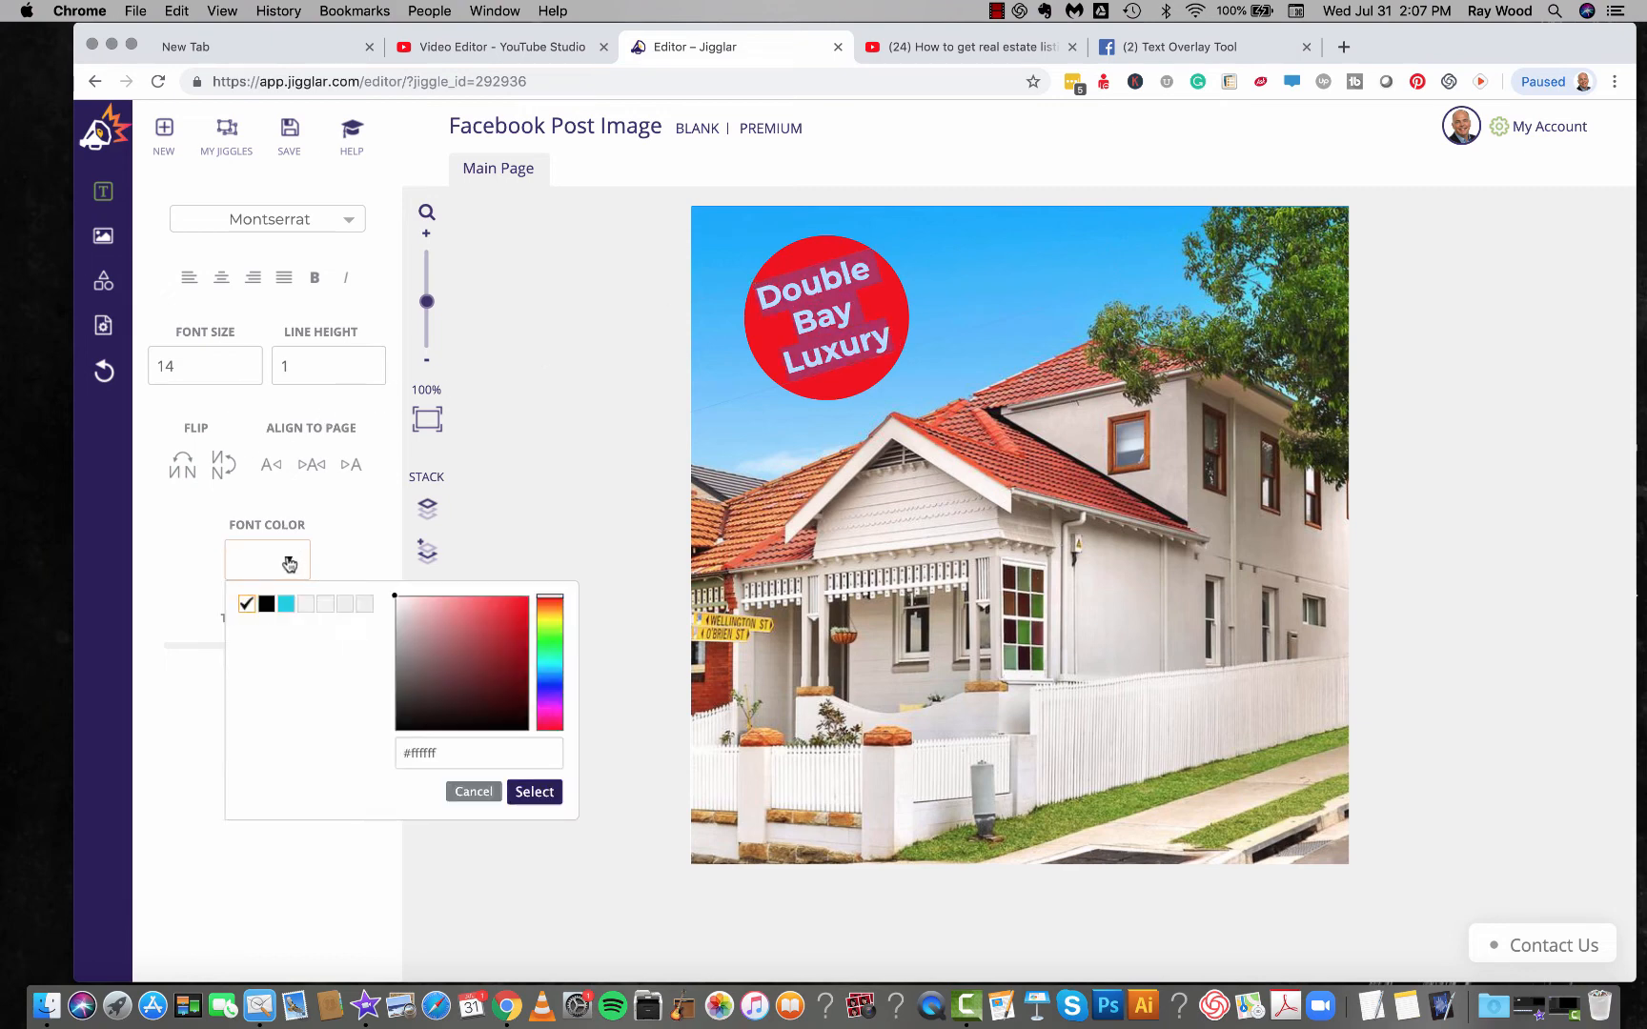
click(266, 605)
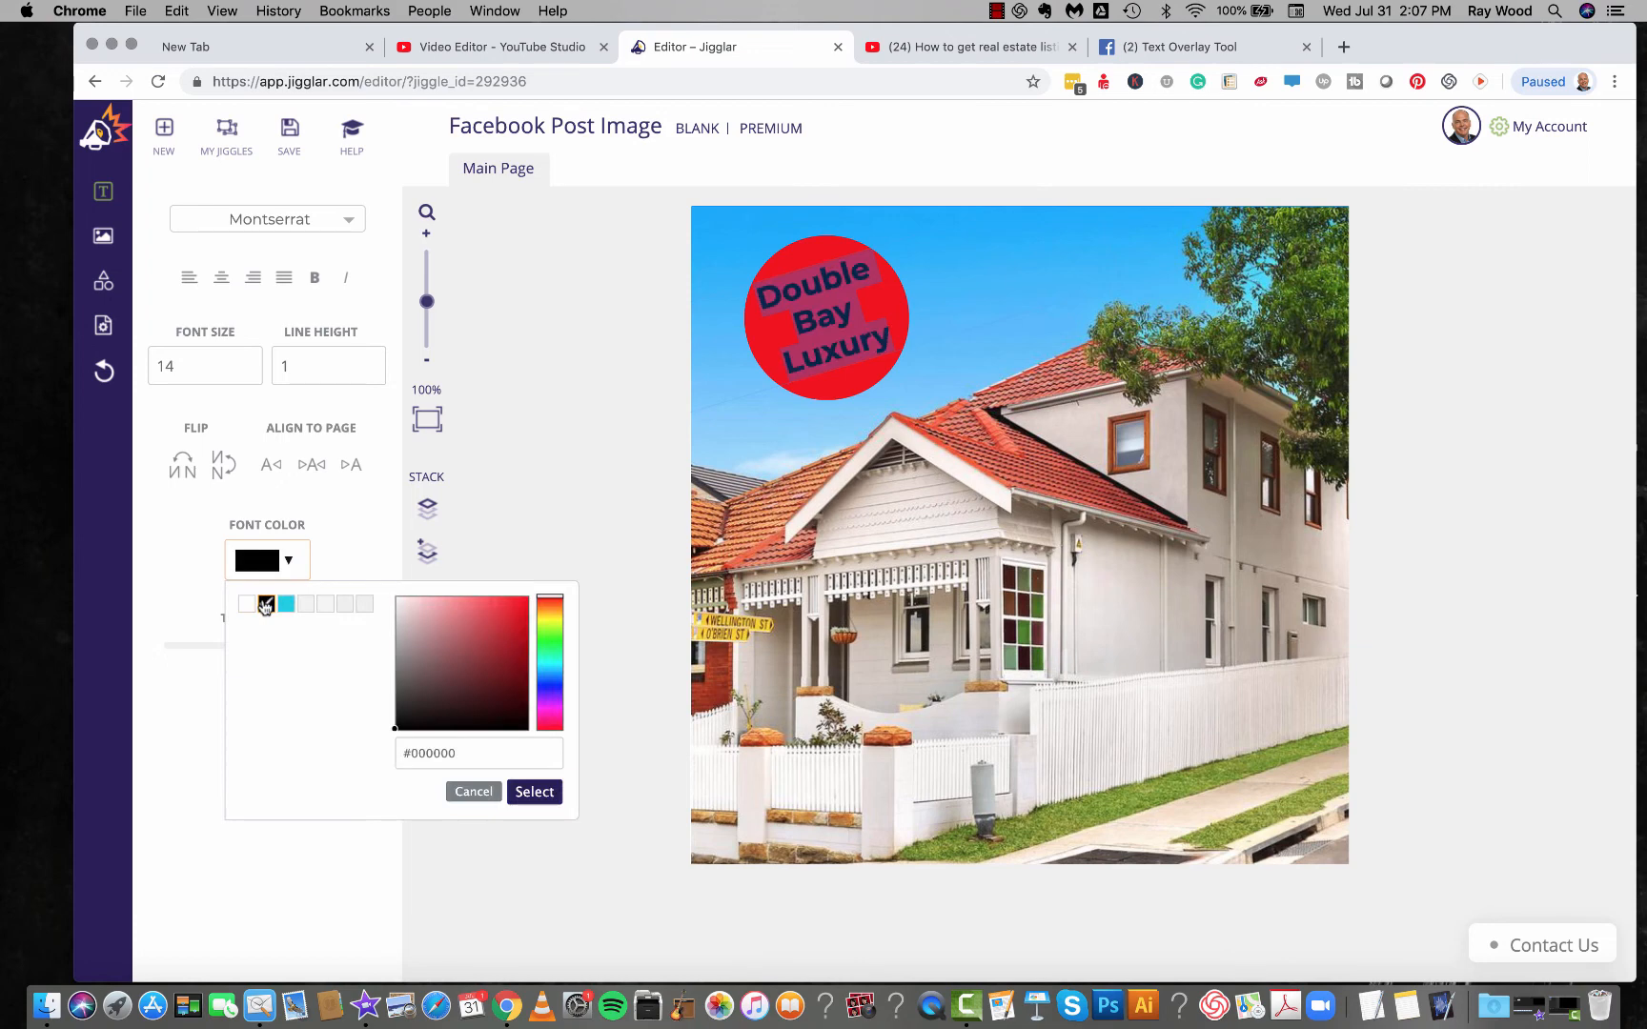
click(534, 792)
click(1492, 343)
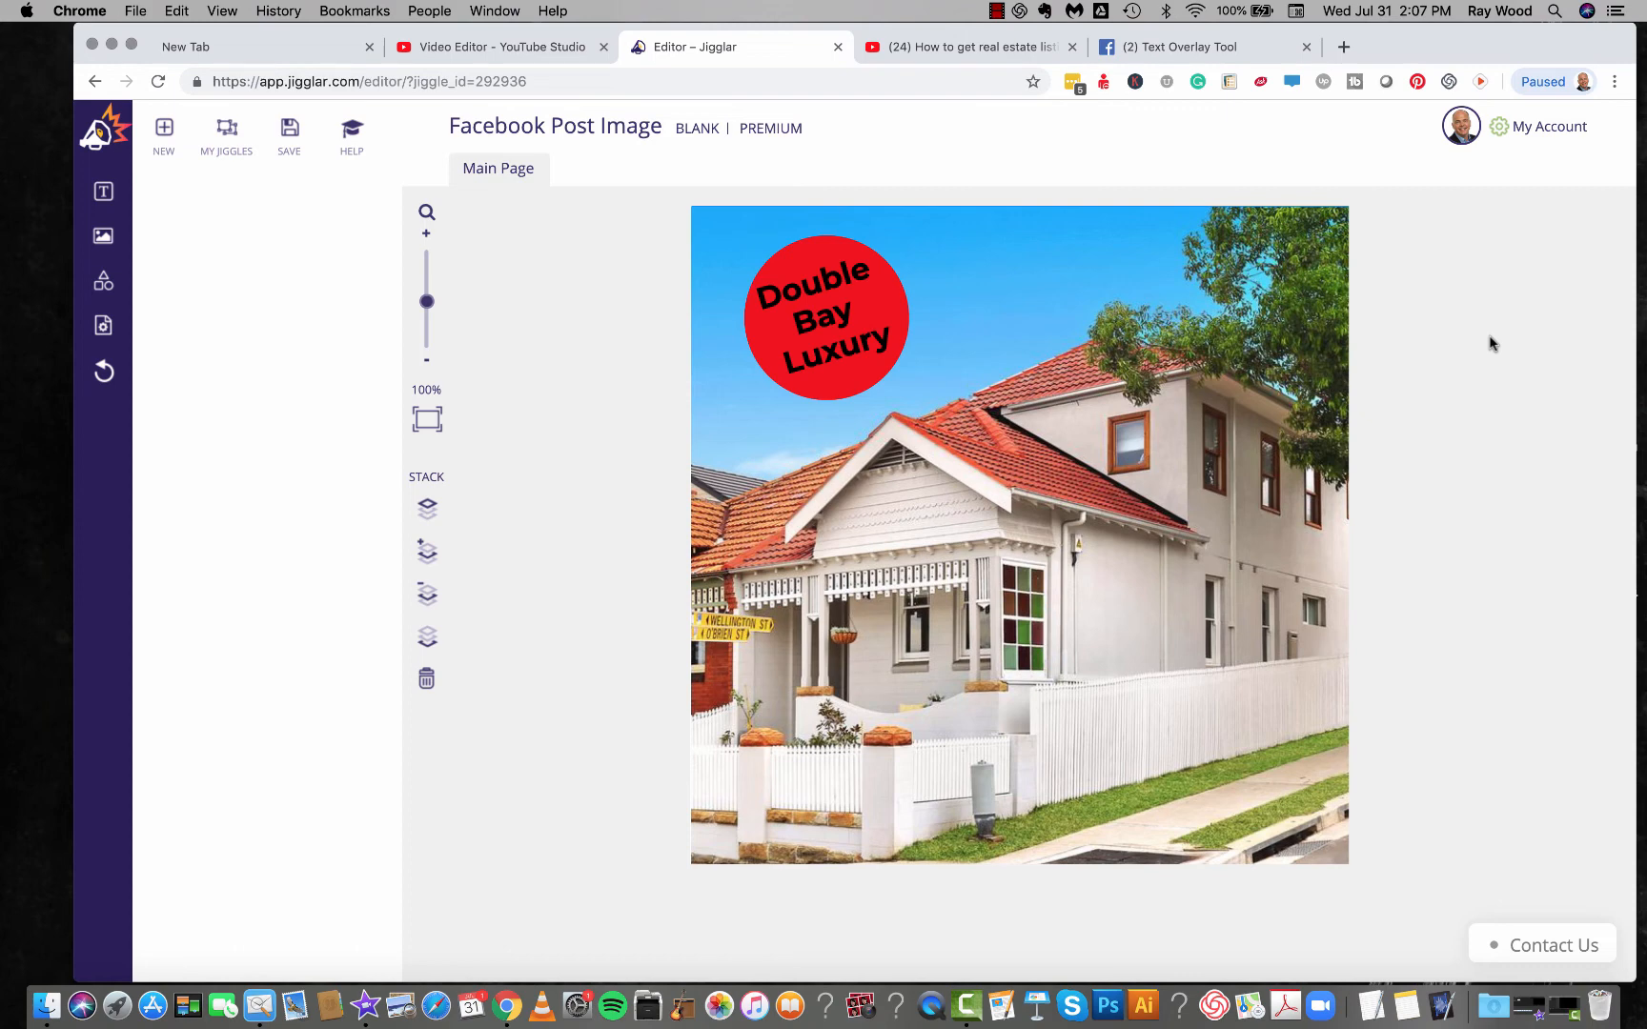
Step: Switch to YouTube and view the page of the "How to get real estate listings with Facebook" video
click(503, 50)
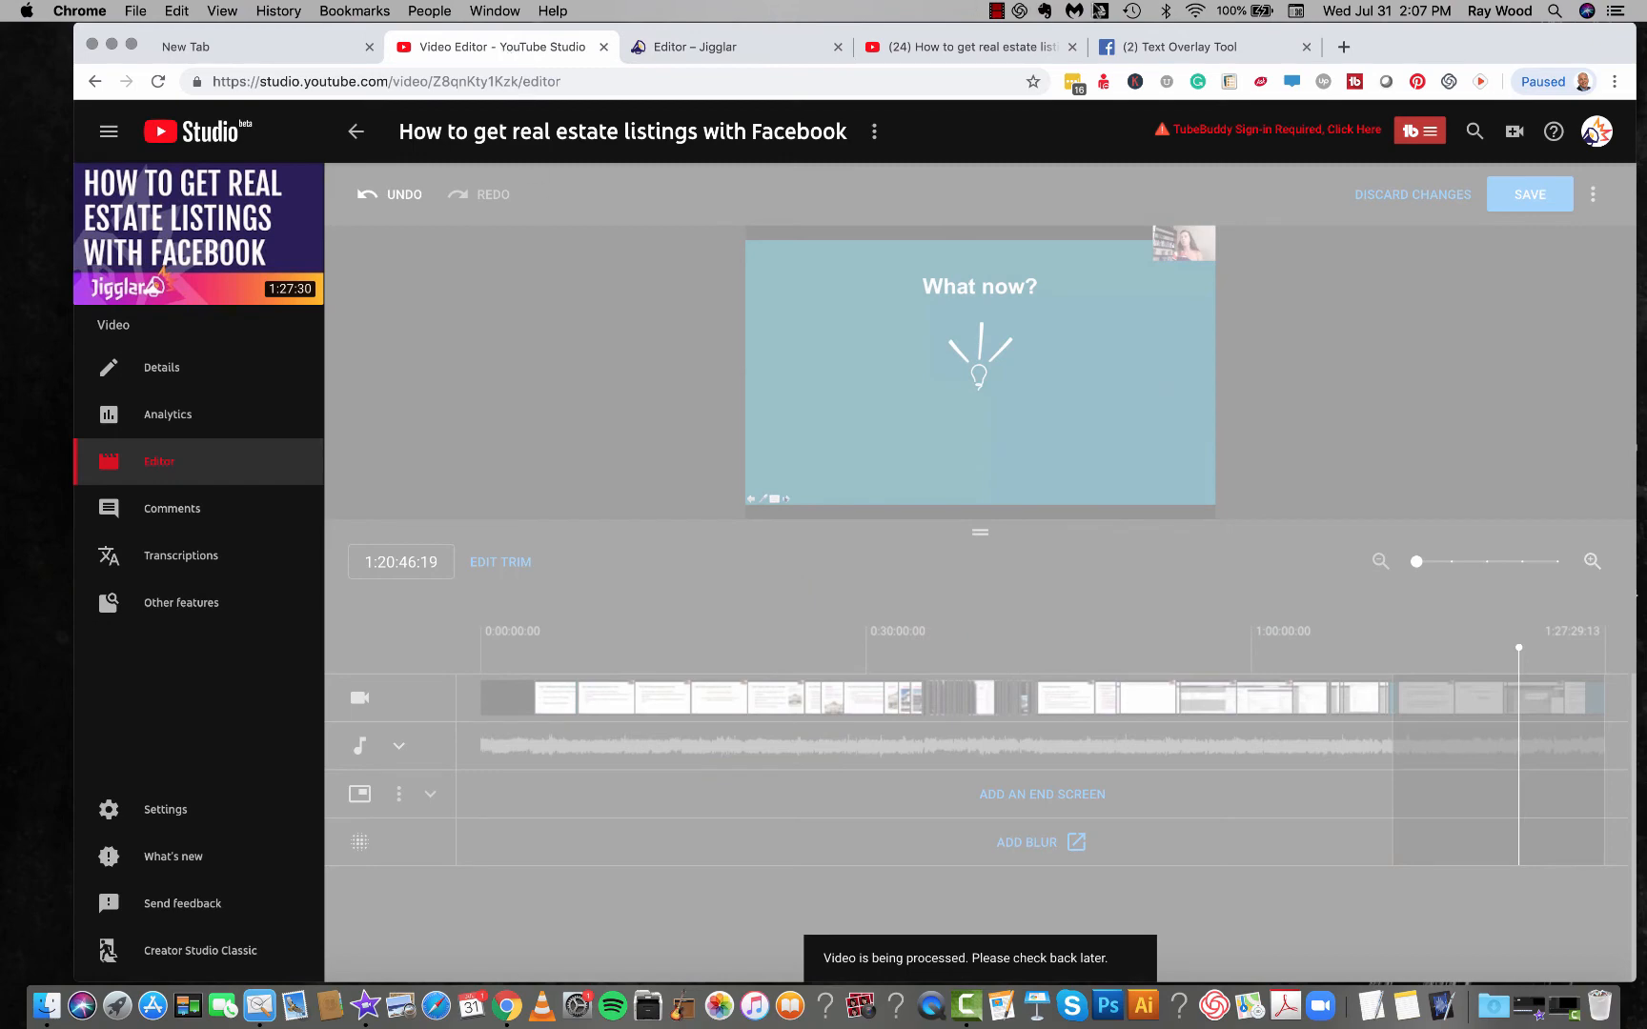
click(977, 46)
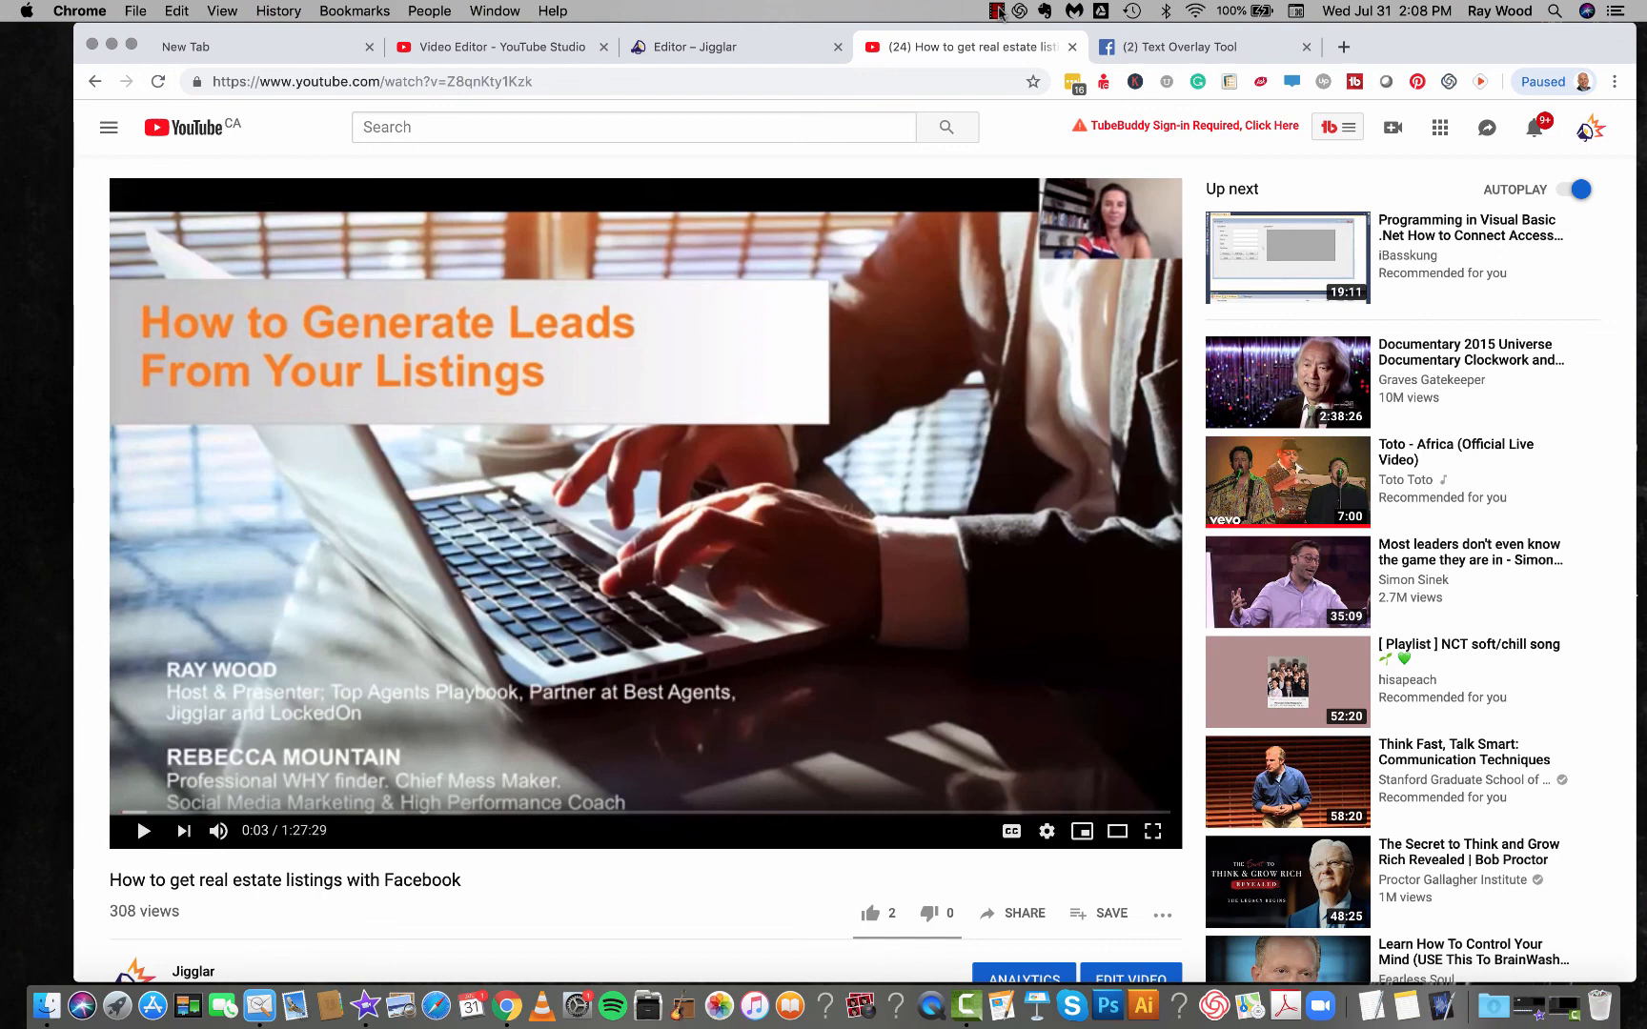
click(998, 12)
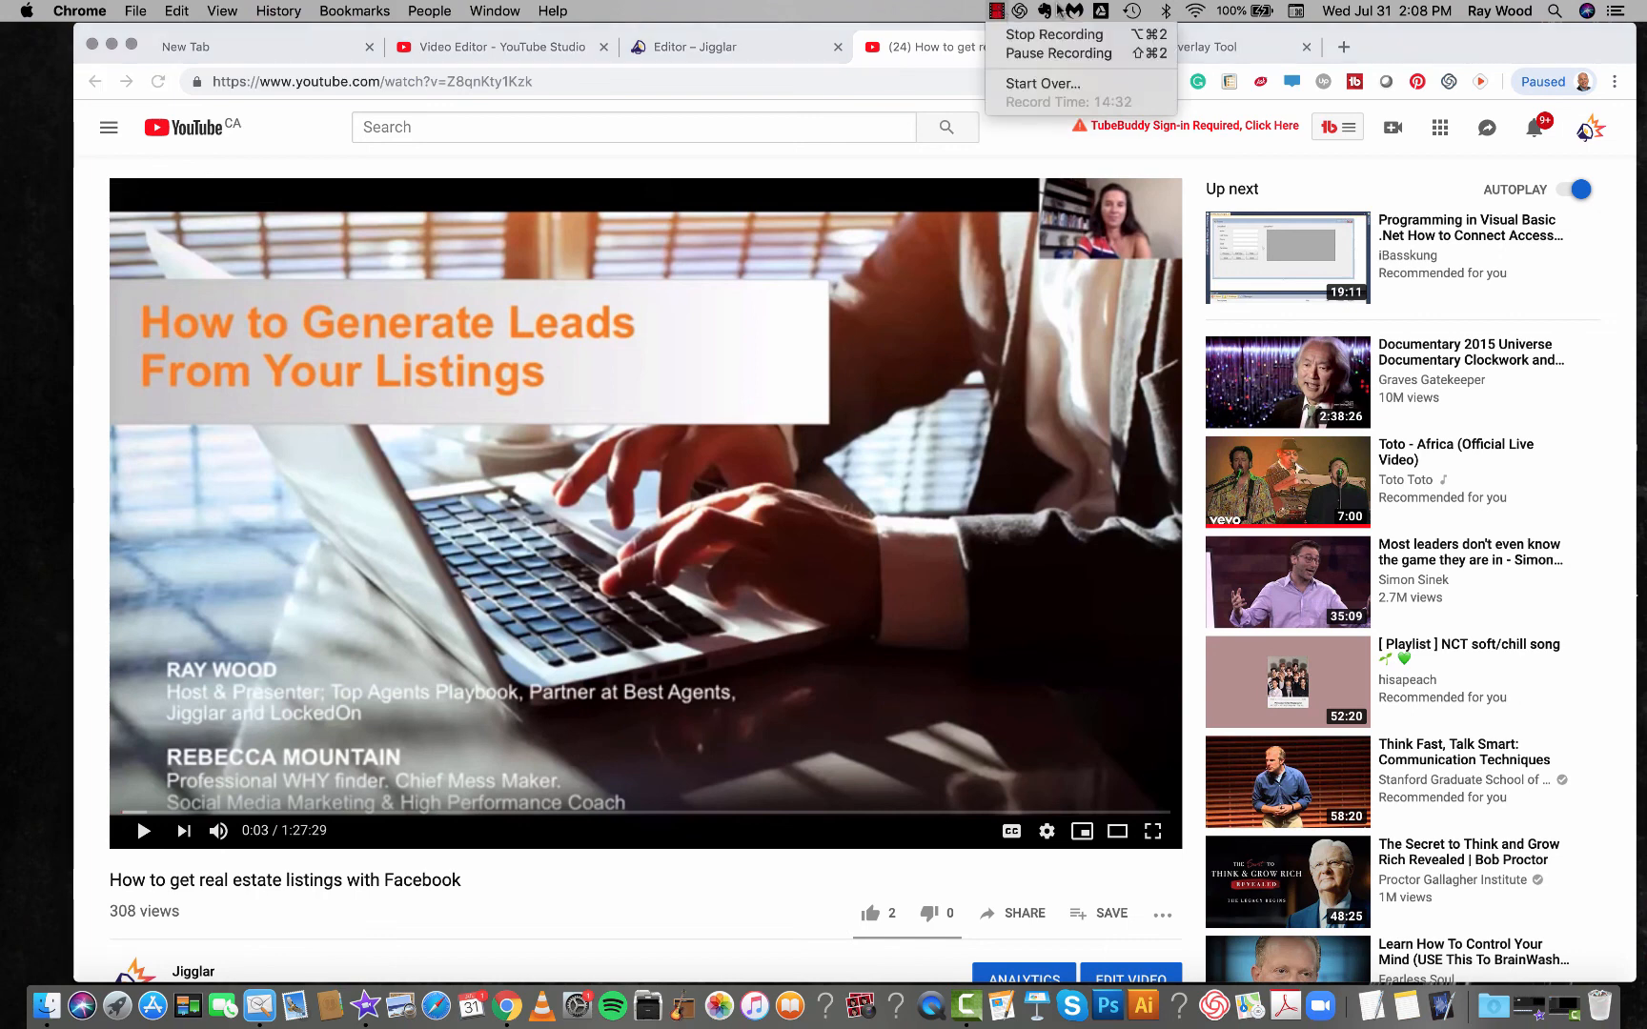